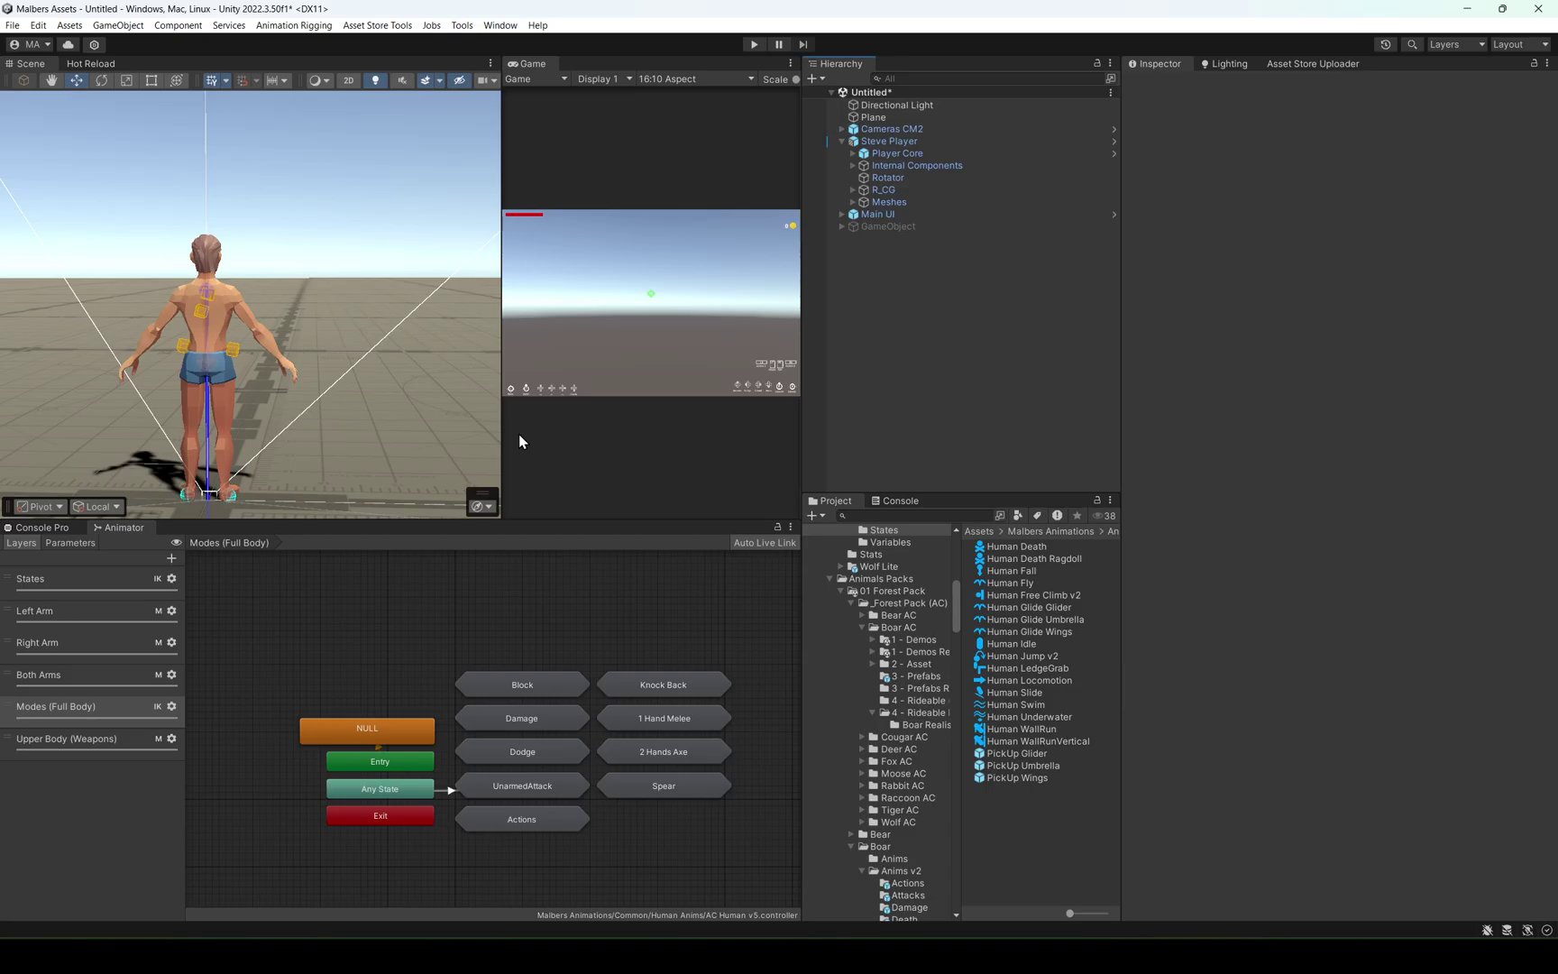
Select the Steve Player character in the scene and inspect it from behind.
right_click_drag(458, 373, 523, 344)
left_click_drag(525, 350, 334, 334, "alt")
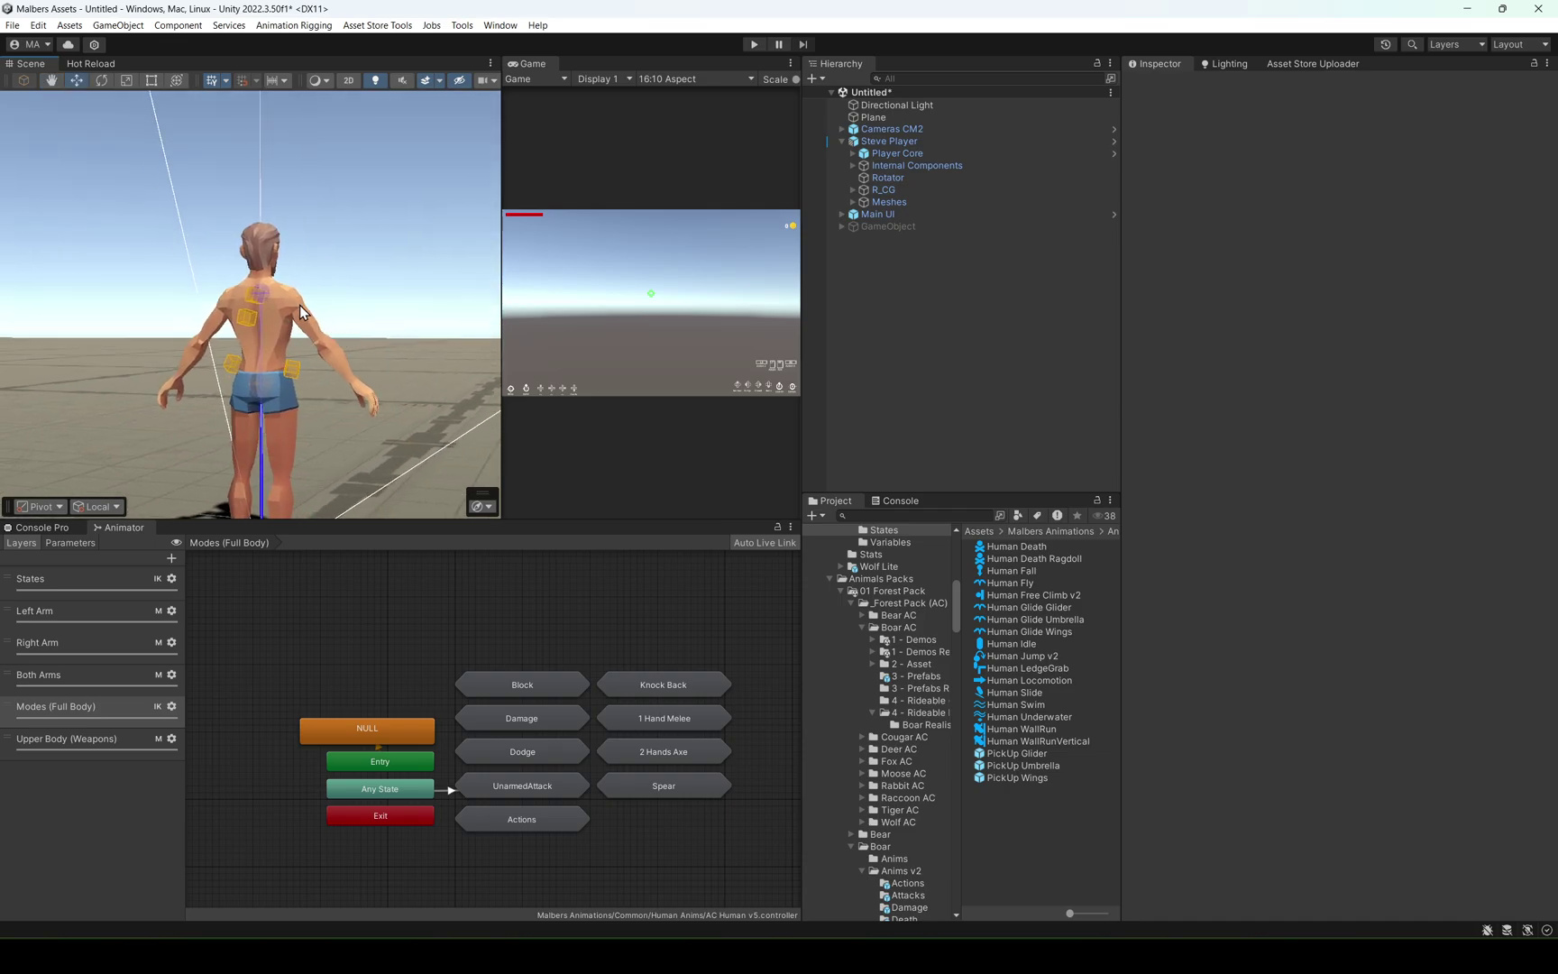
left_click(300, 312)
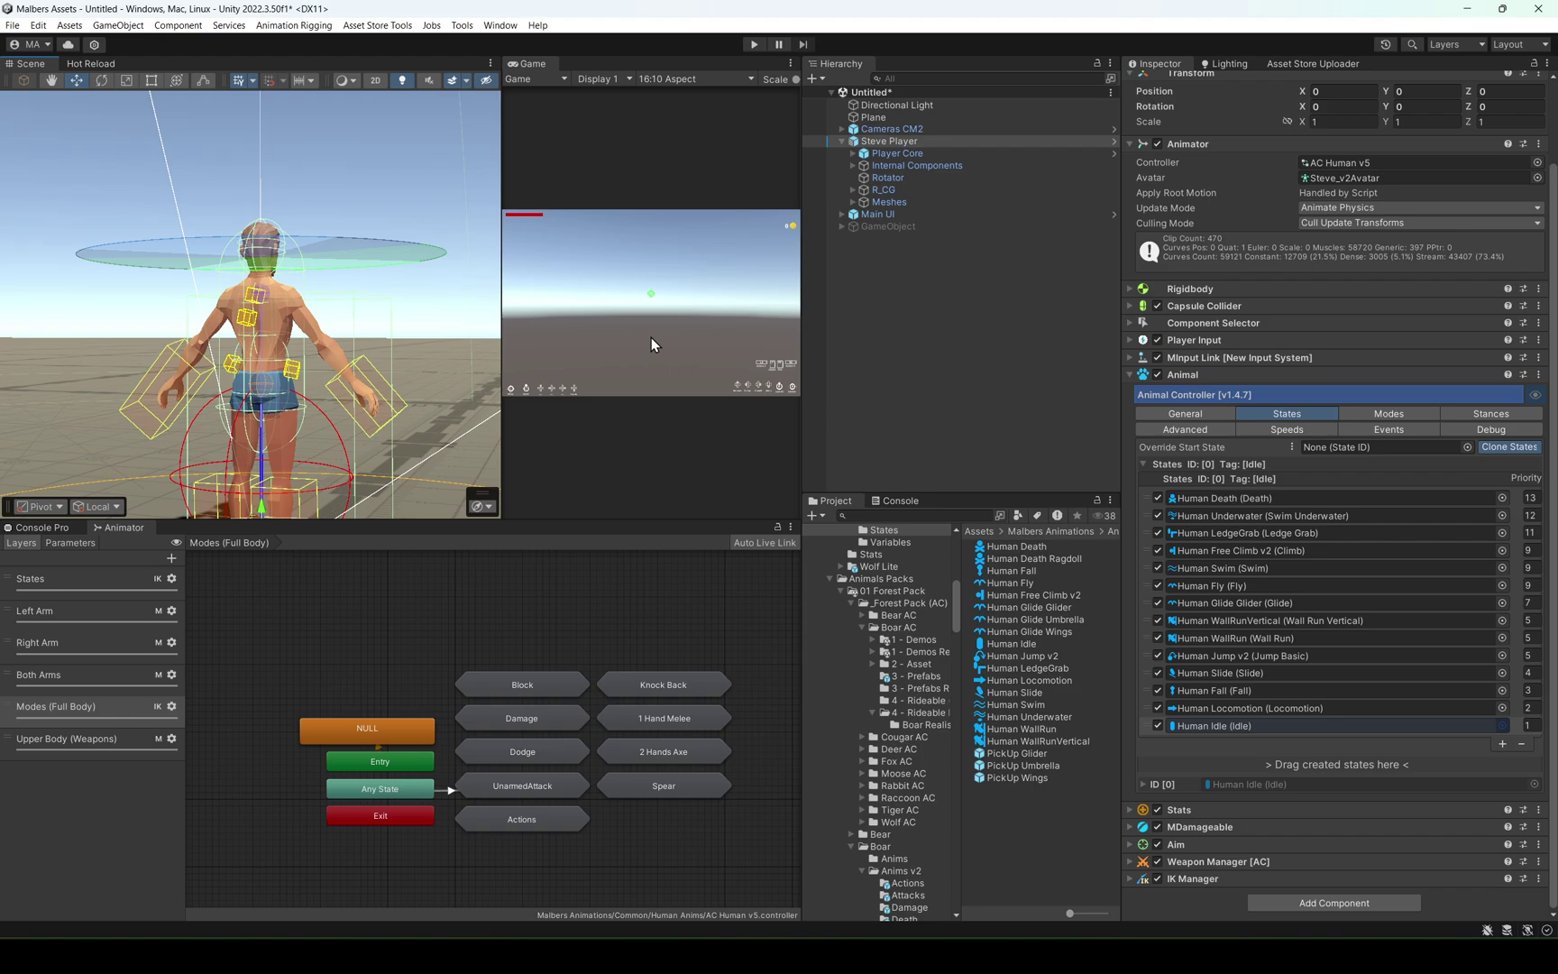
mouse_move(339, 283)
left_mouse_down("alt")
mouse_move(326, 292)
mouse_move(341, 300)
left_mouse_up("alt")
Switch to the browser and review the Stylized Character Female asset page by Vefects, including its animation list with Magic Wand.
key("alt+Tab")
left_click(678, 403)
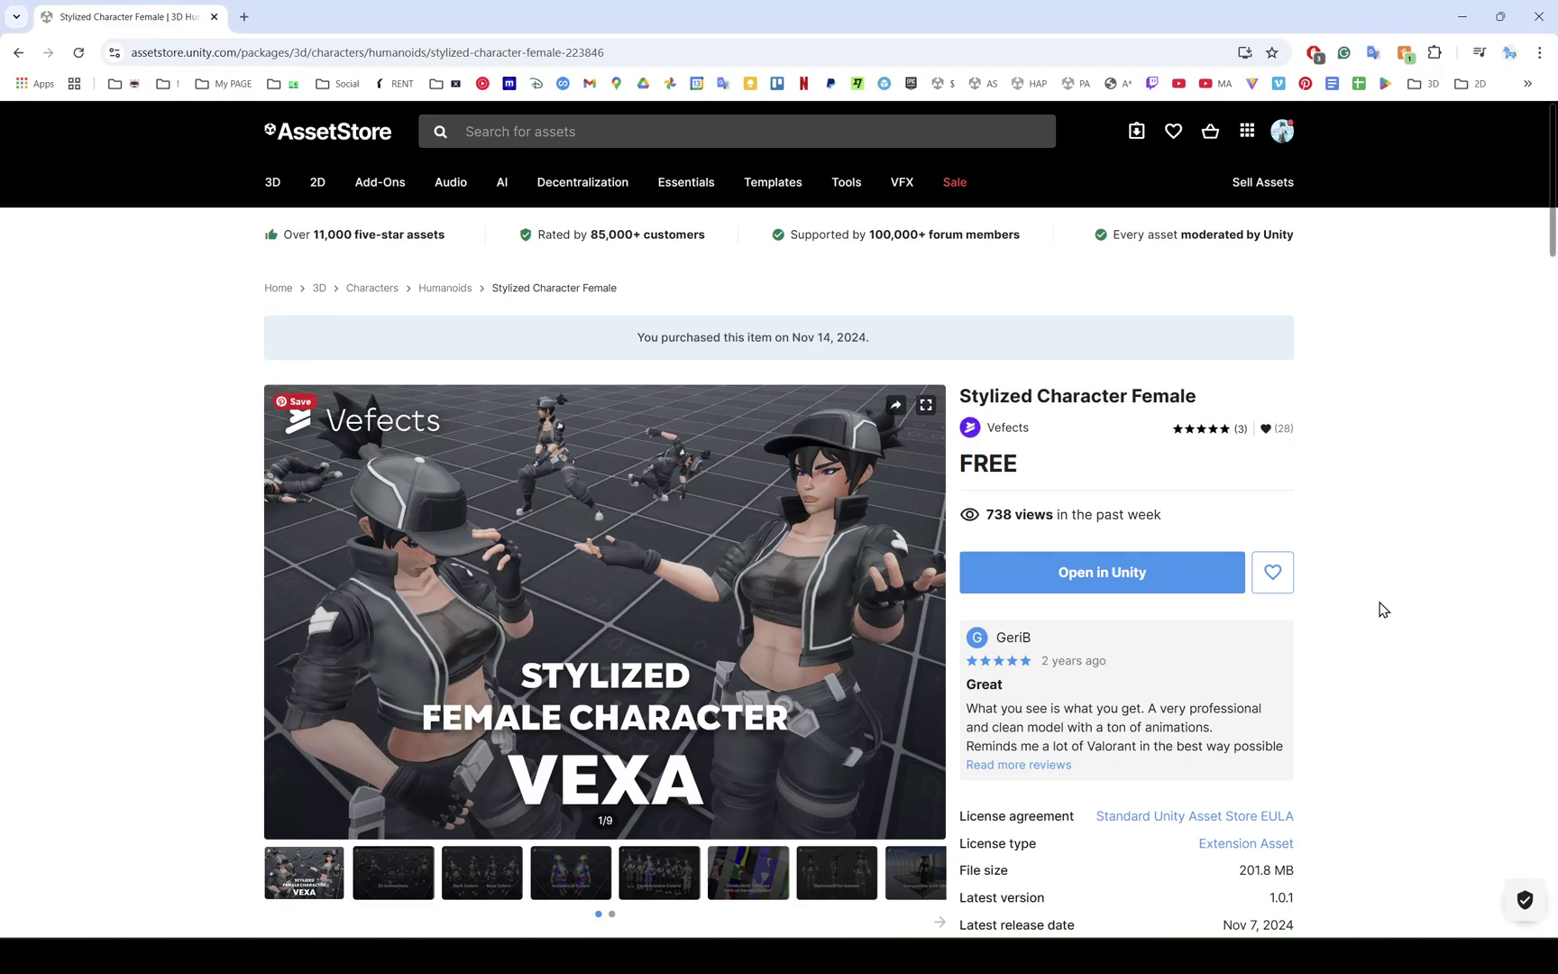
scroll(934, 612, "down", 3)
scroll(660, 661, "up", 2)
double_click(1030, 332)
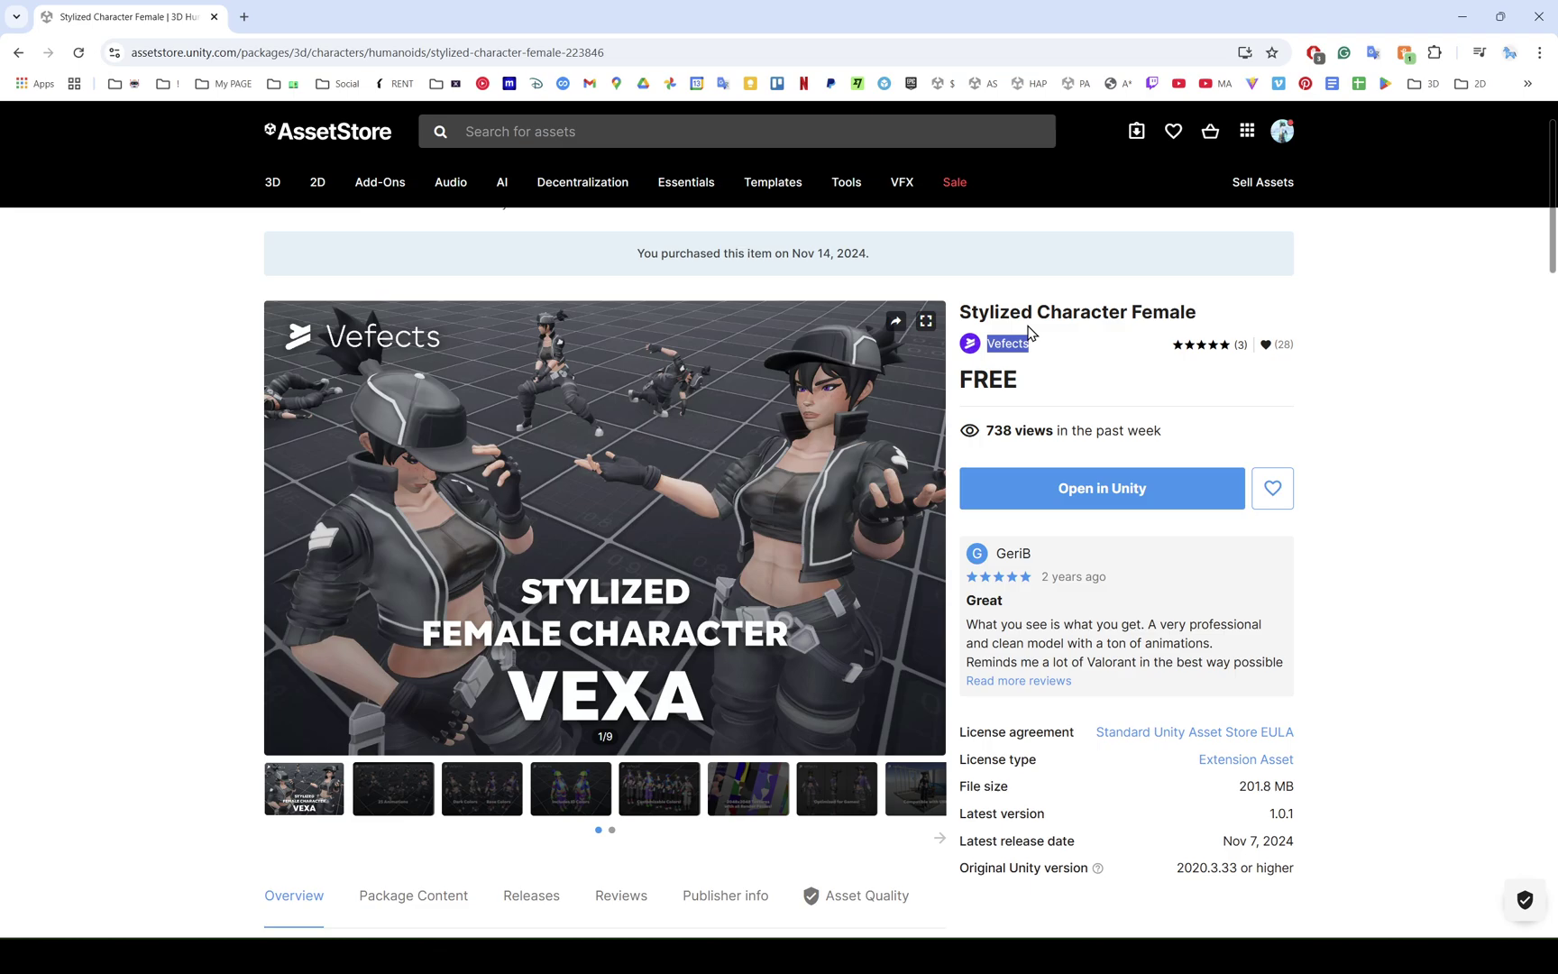
left_click_drag(1028, 326, 958, 308)
scroll(682, 661, "down", 18)
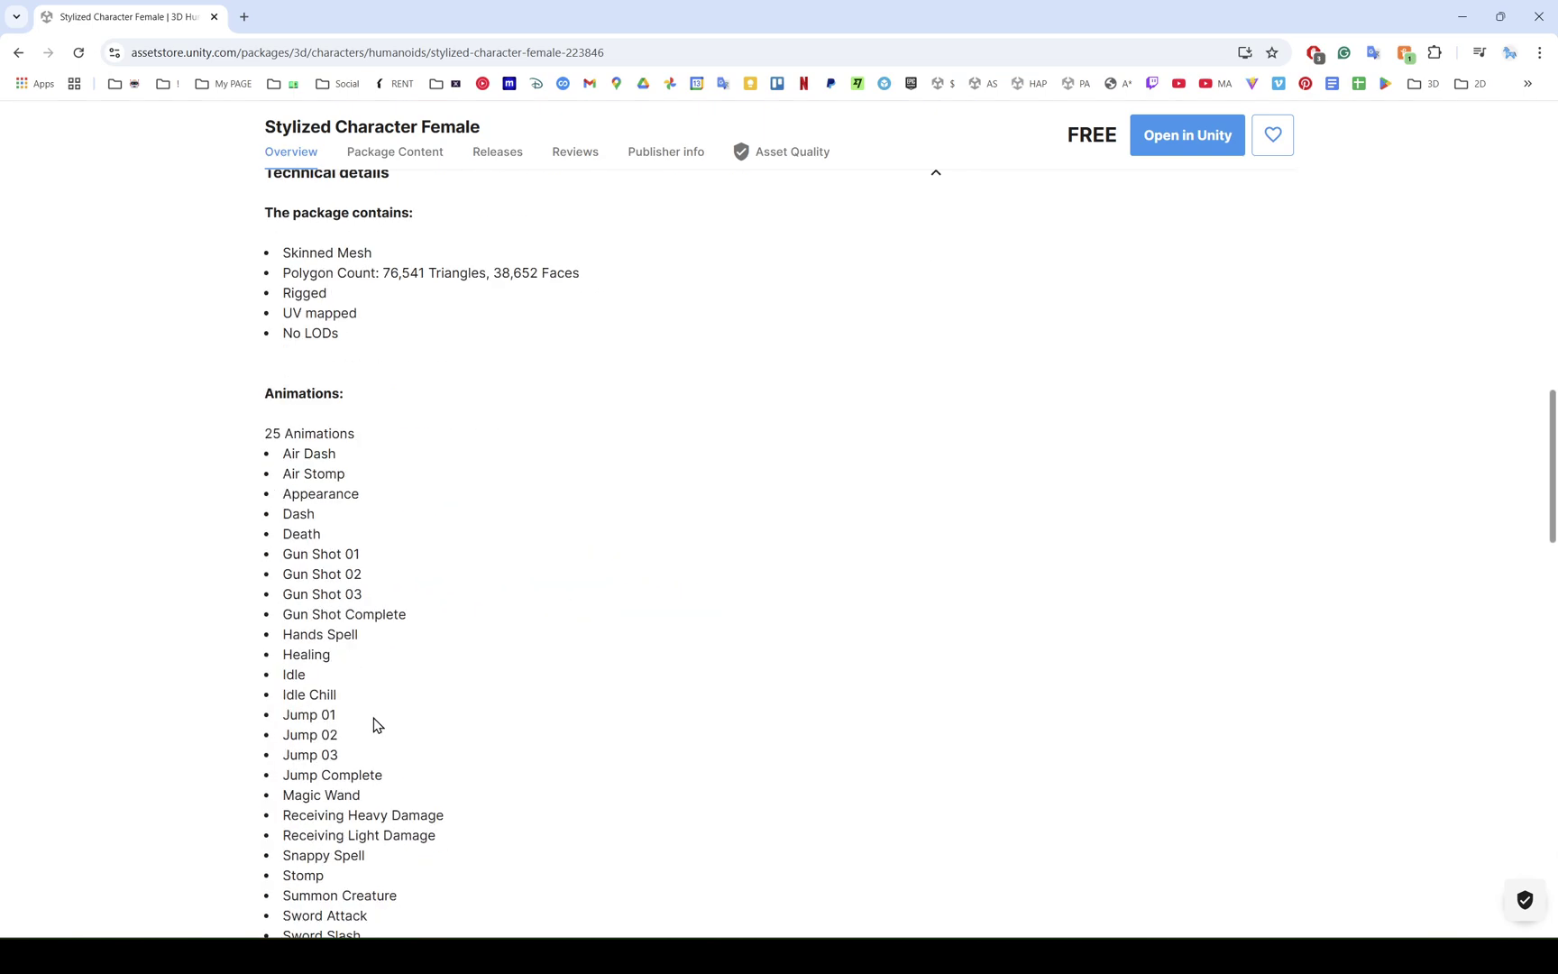
scroll(377, 724, "down", 4)
scroll(362, 610, "up", 1)
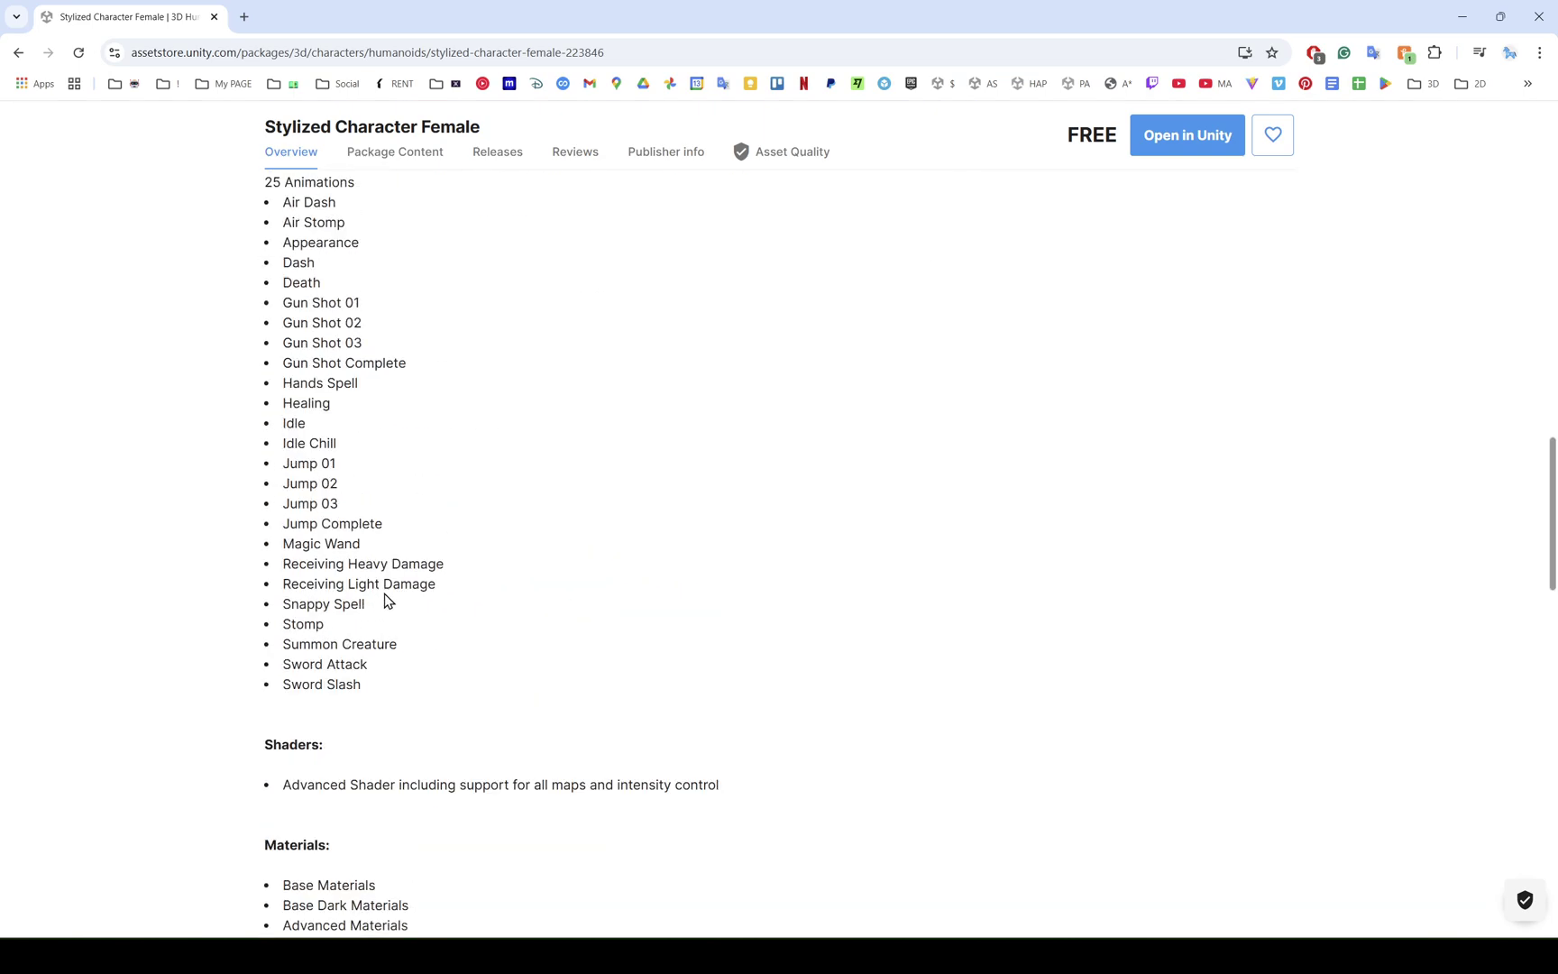
triple_click(343, 548)
Return to Unity, open the Vefects character's Animations folder and preview the MagicWand_Vexa animation.
key("alt+Tab")
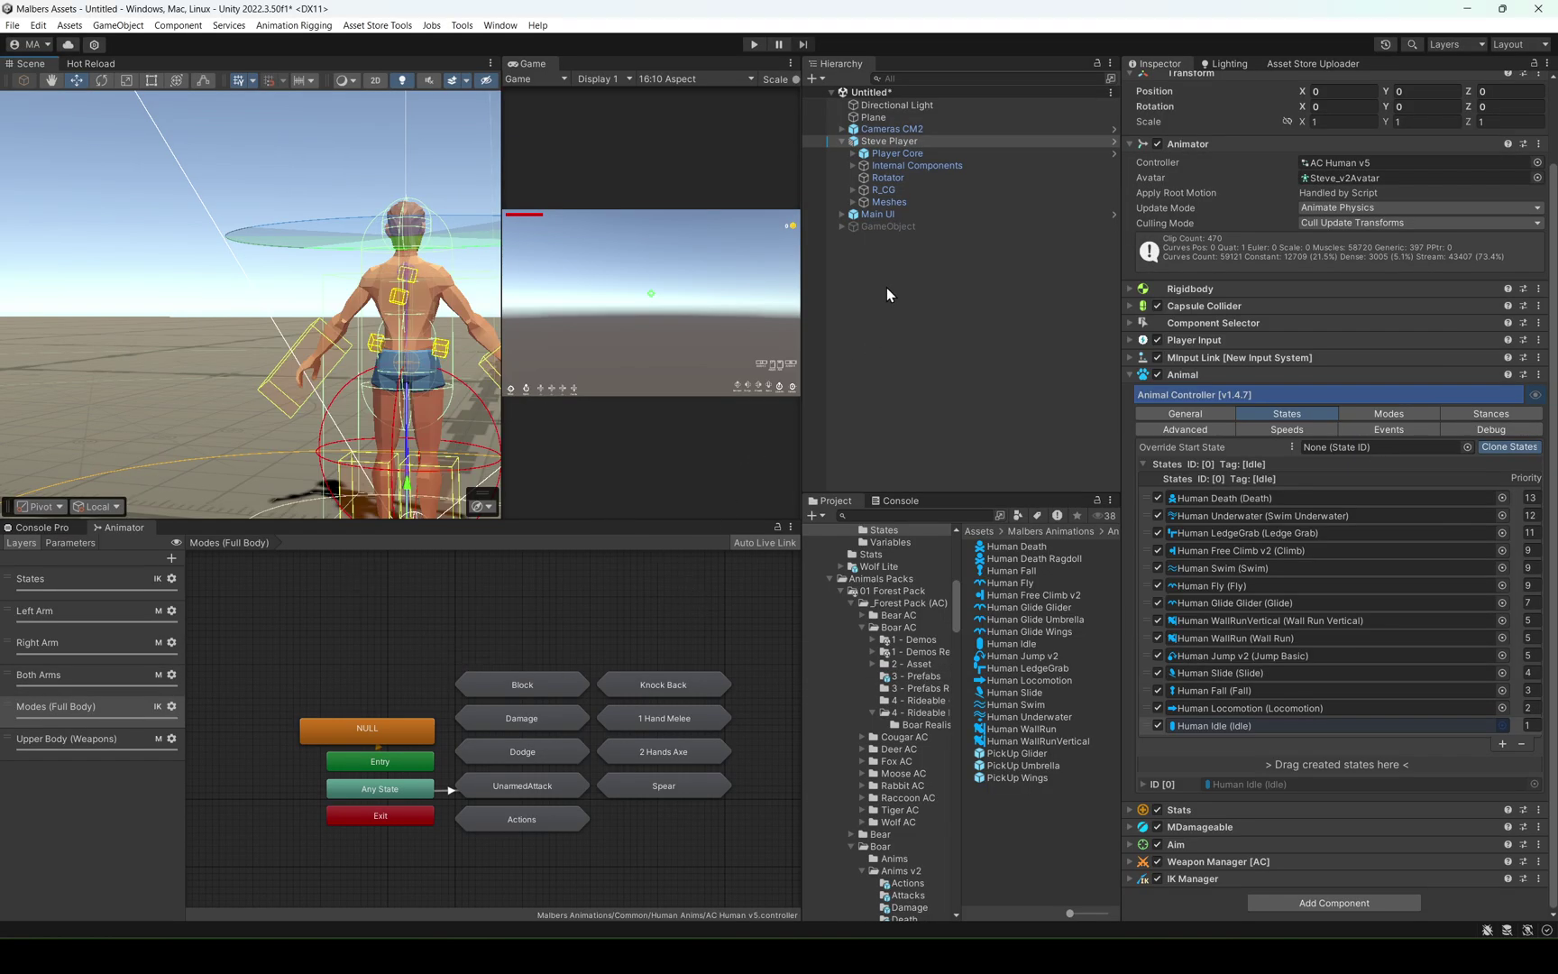
right_click_drag(397, 236, 509, 357)
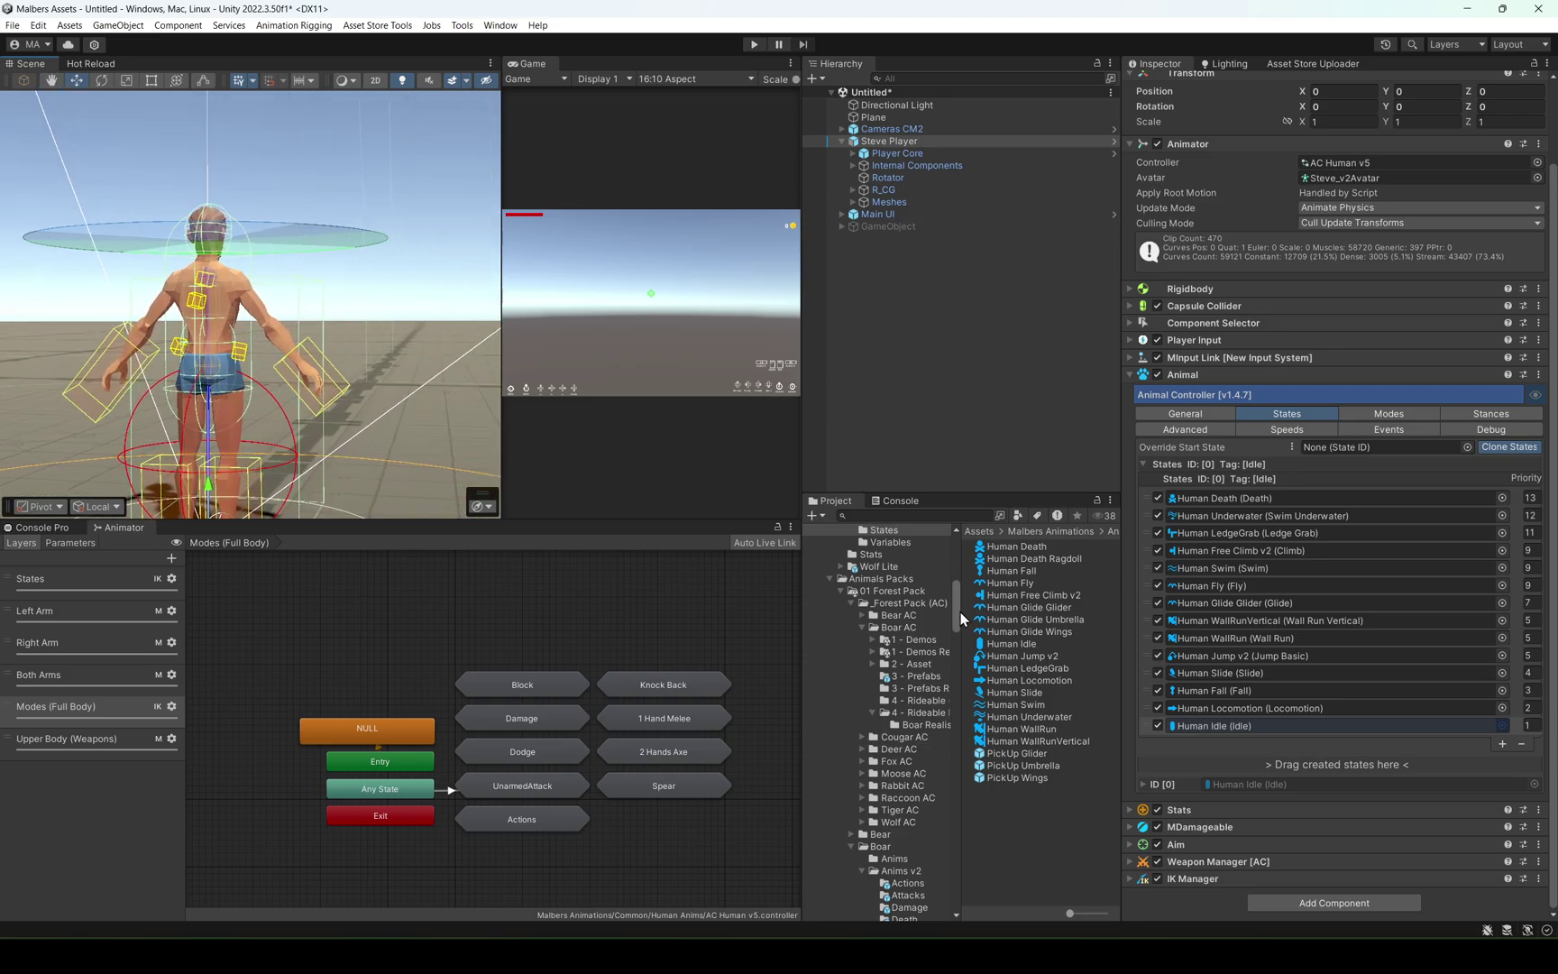
left_click_drag(956, 602, 957, 554)
left_click(820, 712)
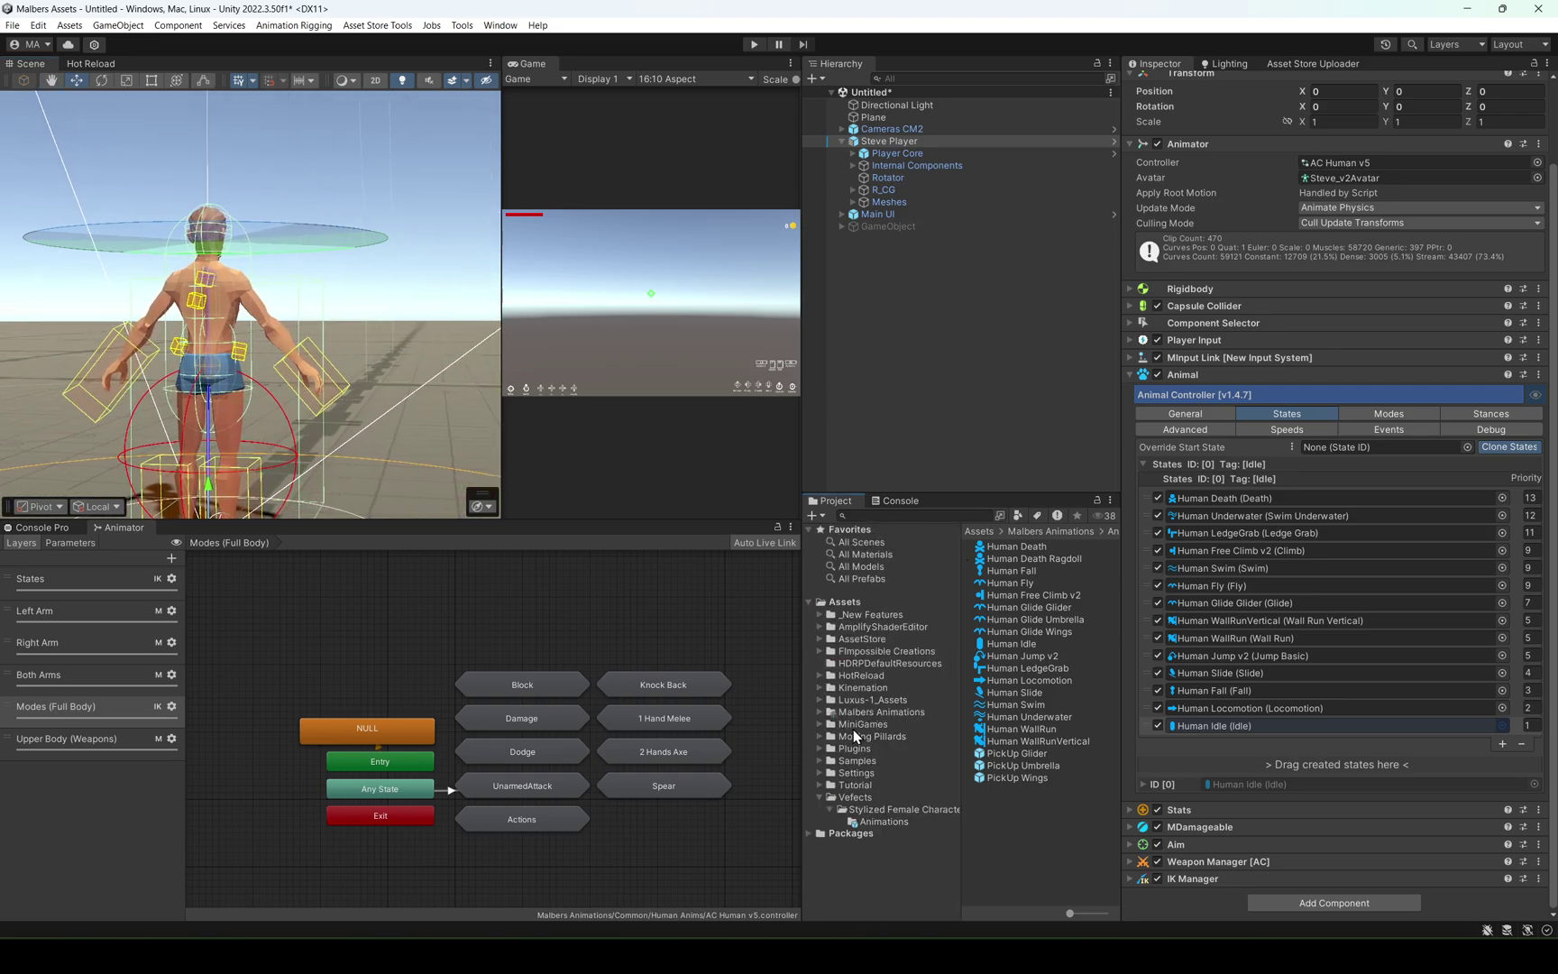
left_click(875, 821)
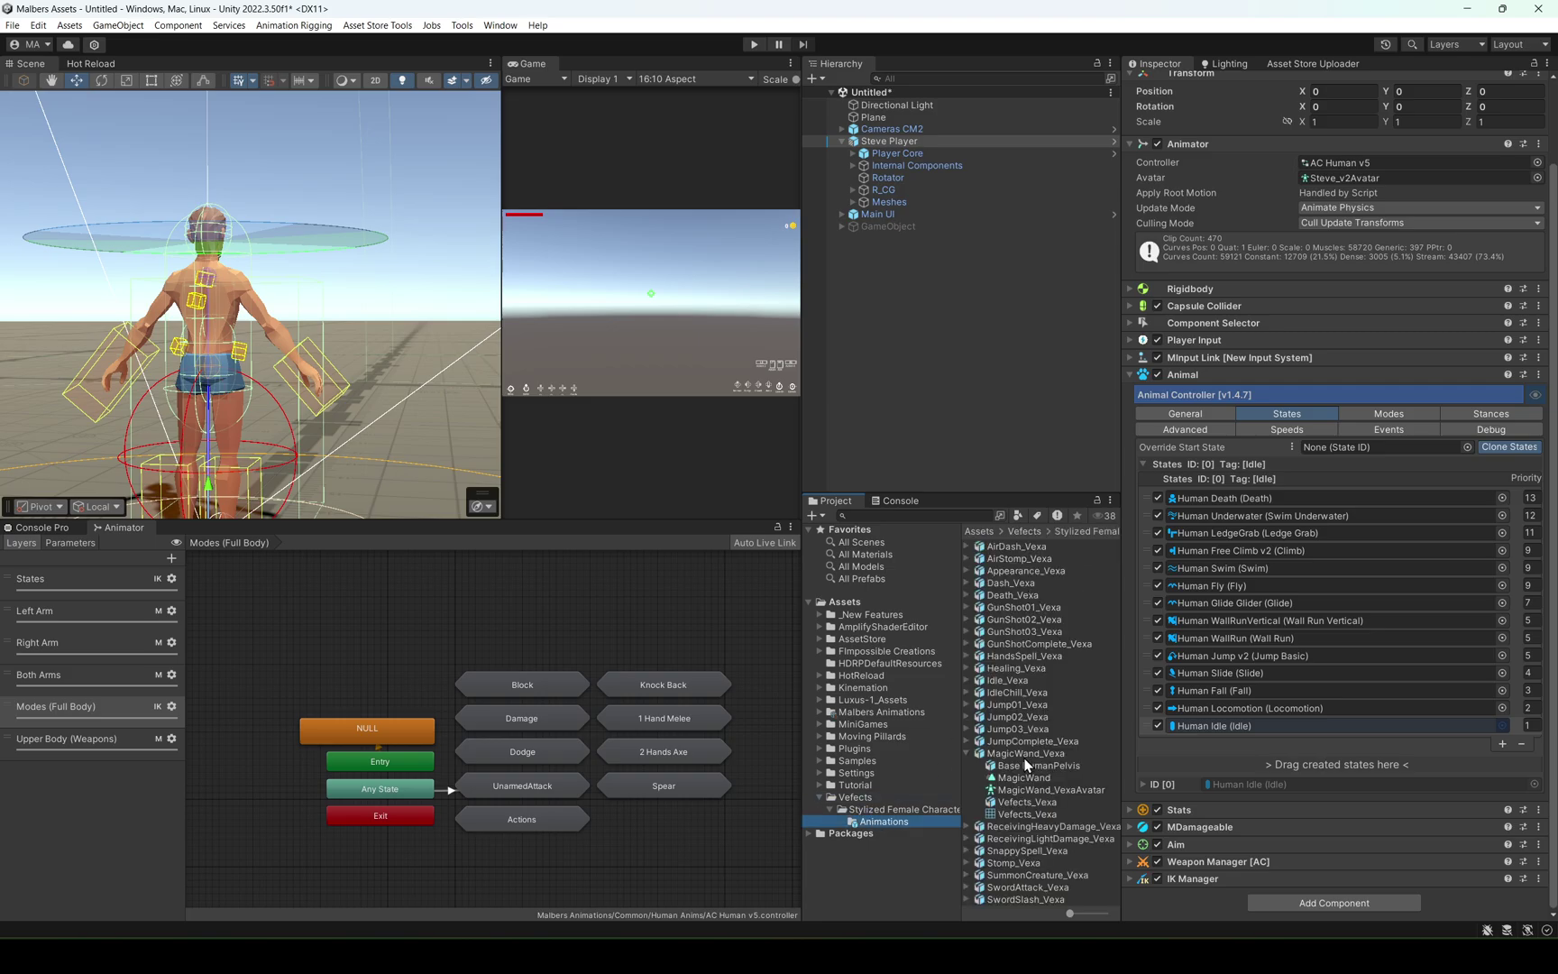
left_click(1028, 754)
left_click(1132, 588)
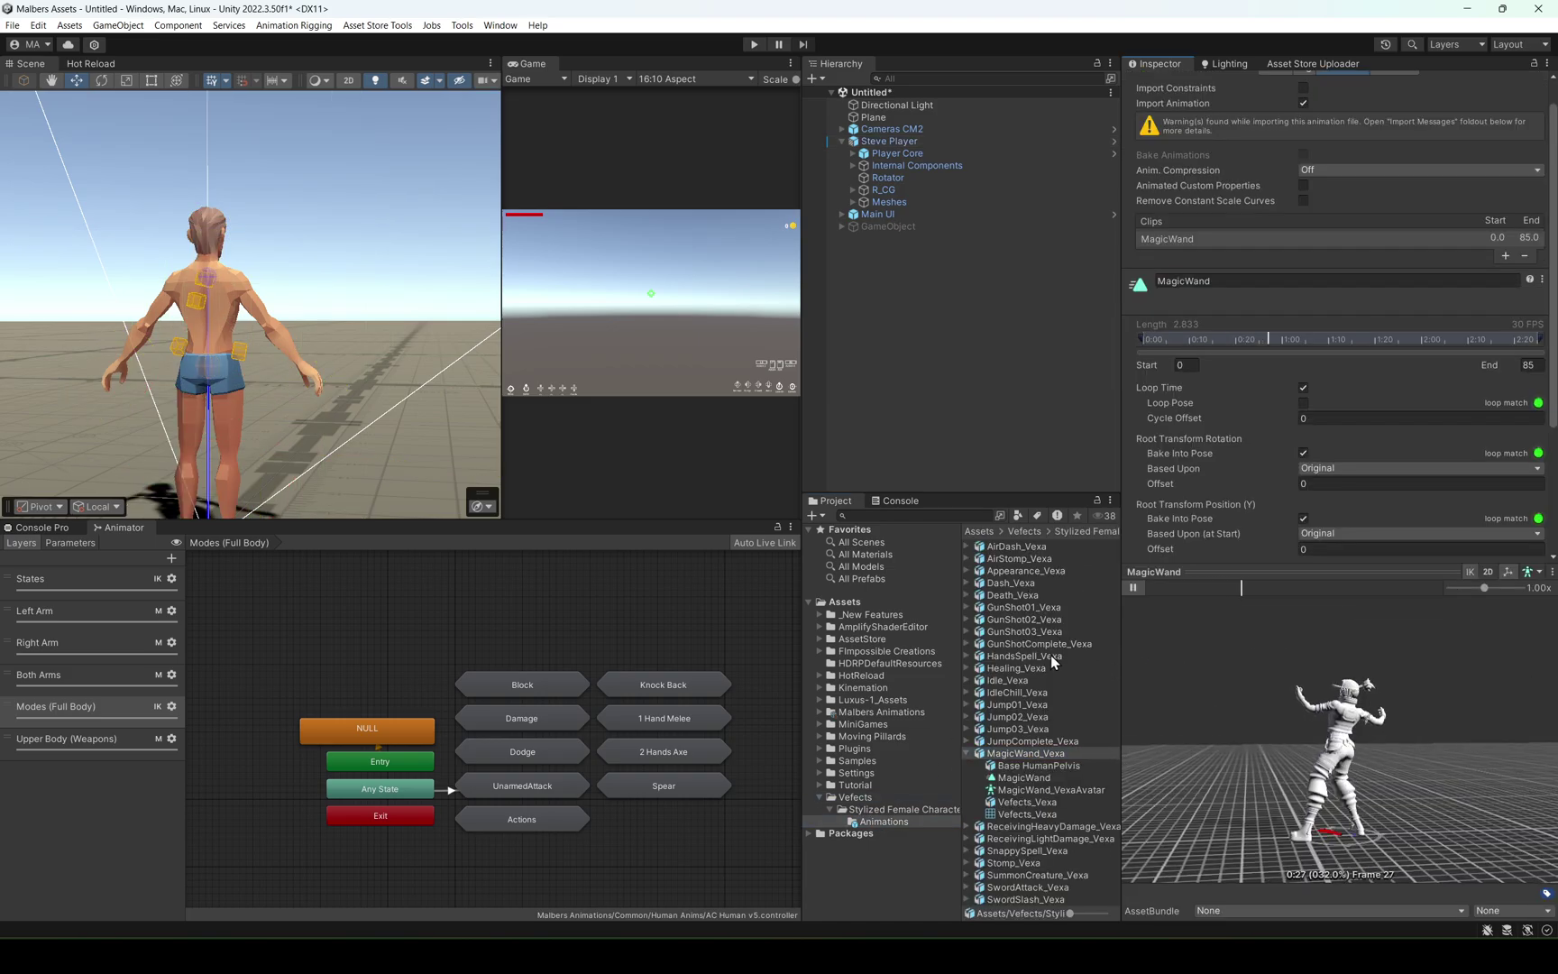
Inspect the humanoid avatar bone mapping of MagicWand_Vexa and return to its animation import settings.
scroll(1286, 400, "up", 5)
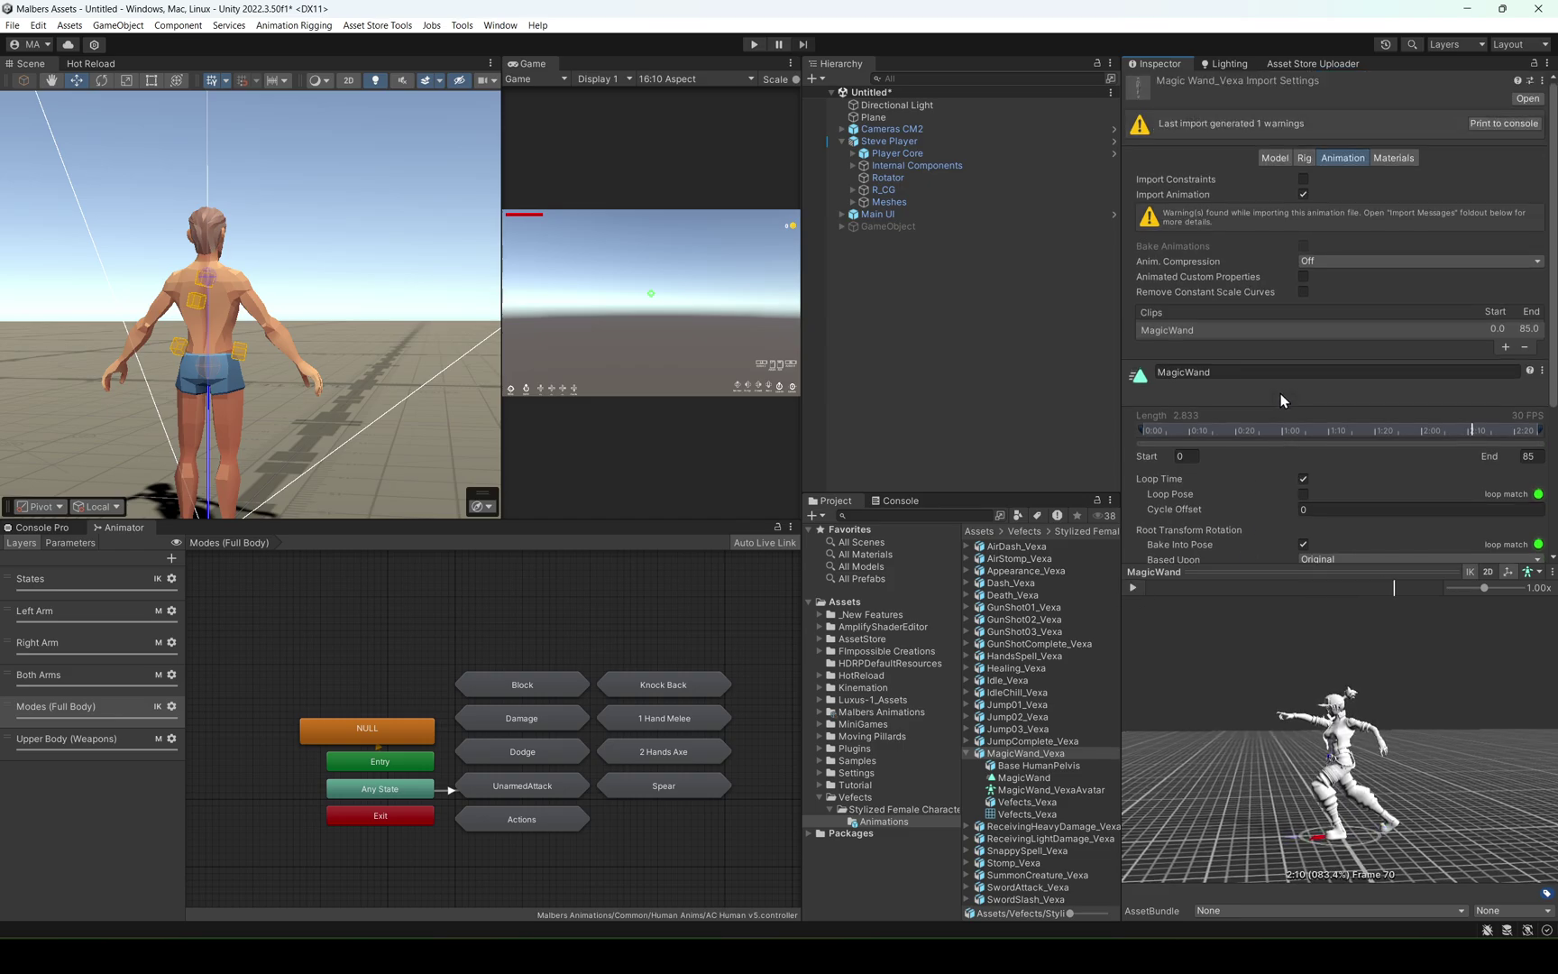
left_click(1303, 159)
left_click(1493, 218)
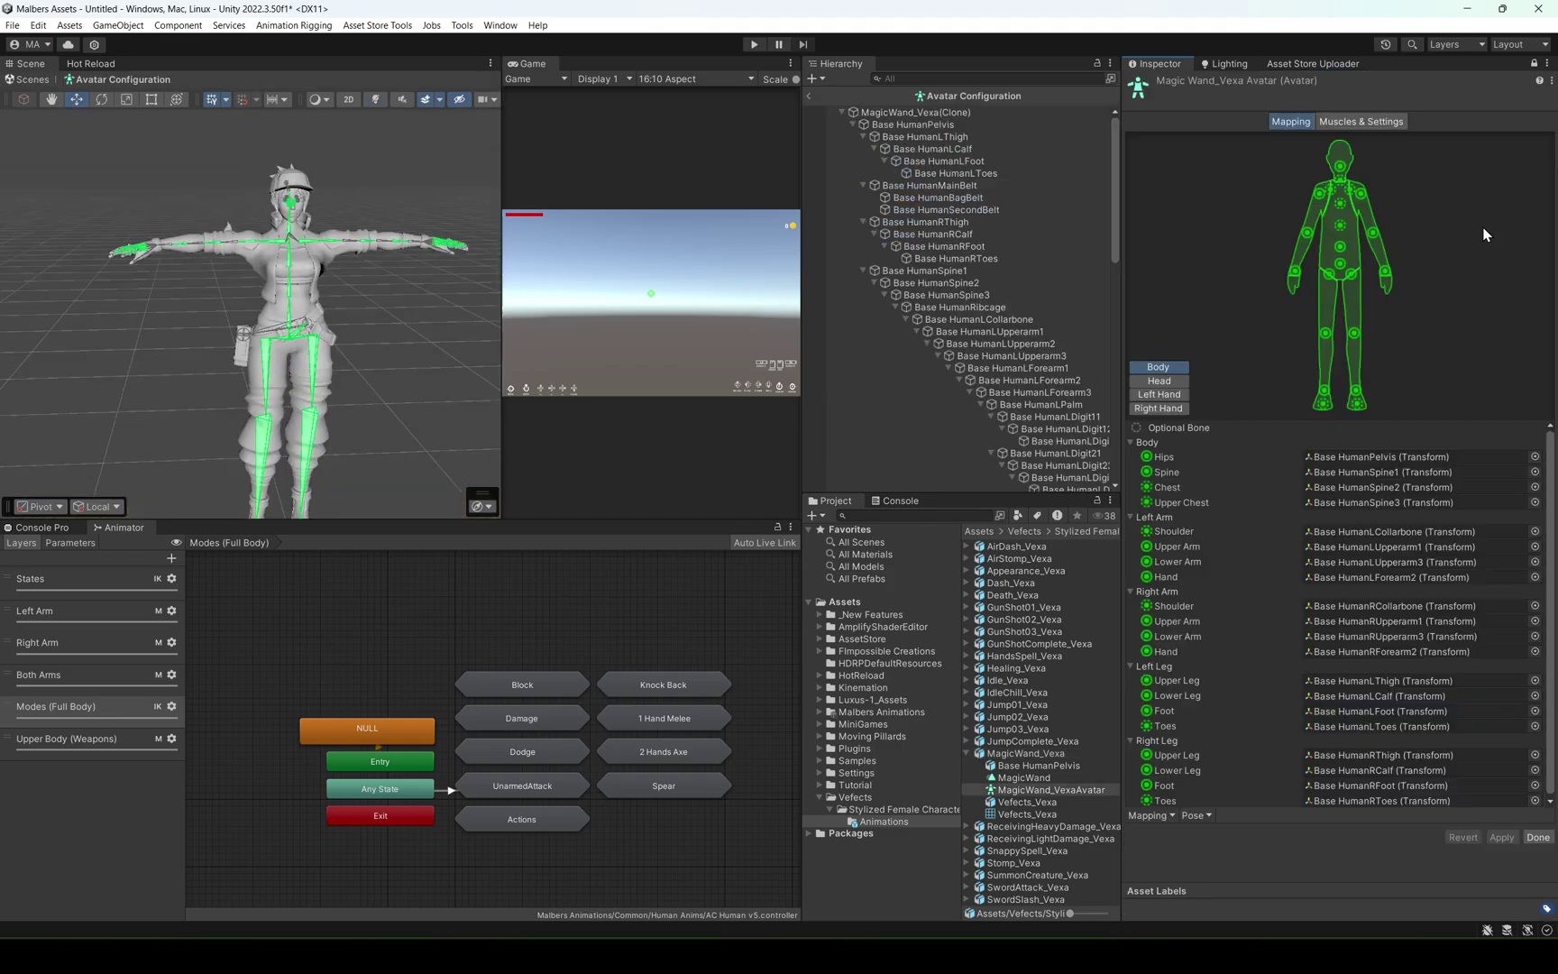
left_click(1532, 838)
left_click(1346, 160)
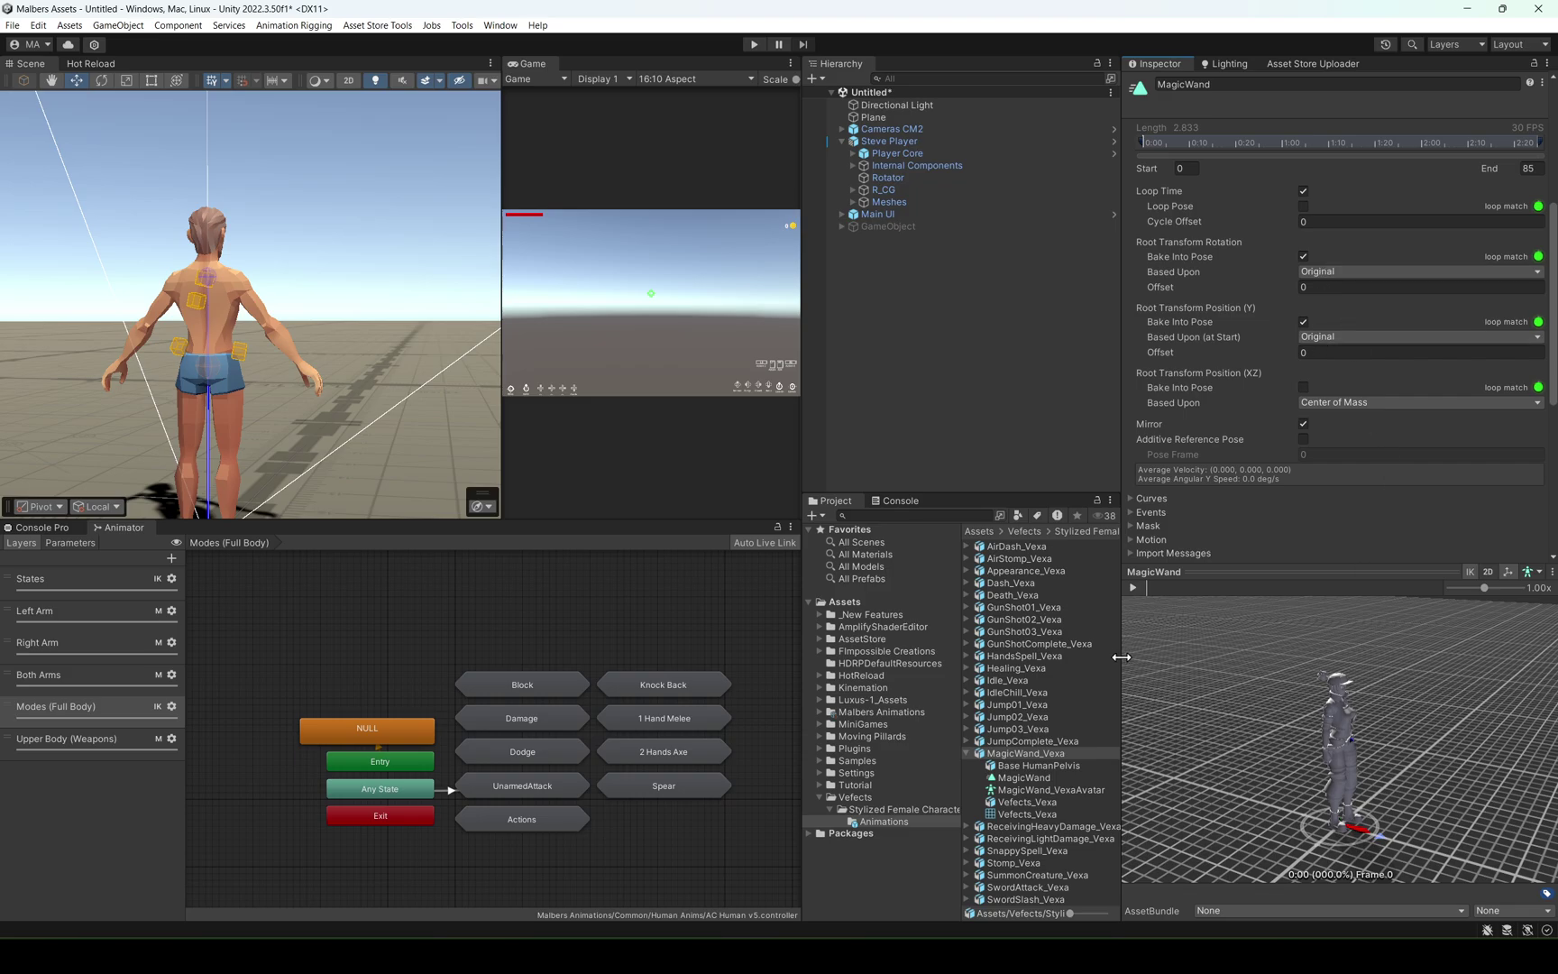
Play the MagicWand clip preview and compare a paused pose with Mirror off and on.
left_click(1133, 587)
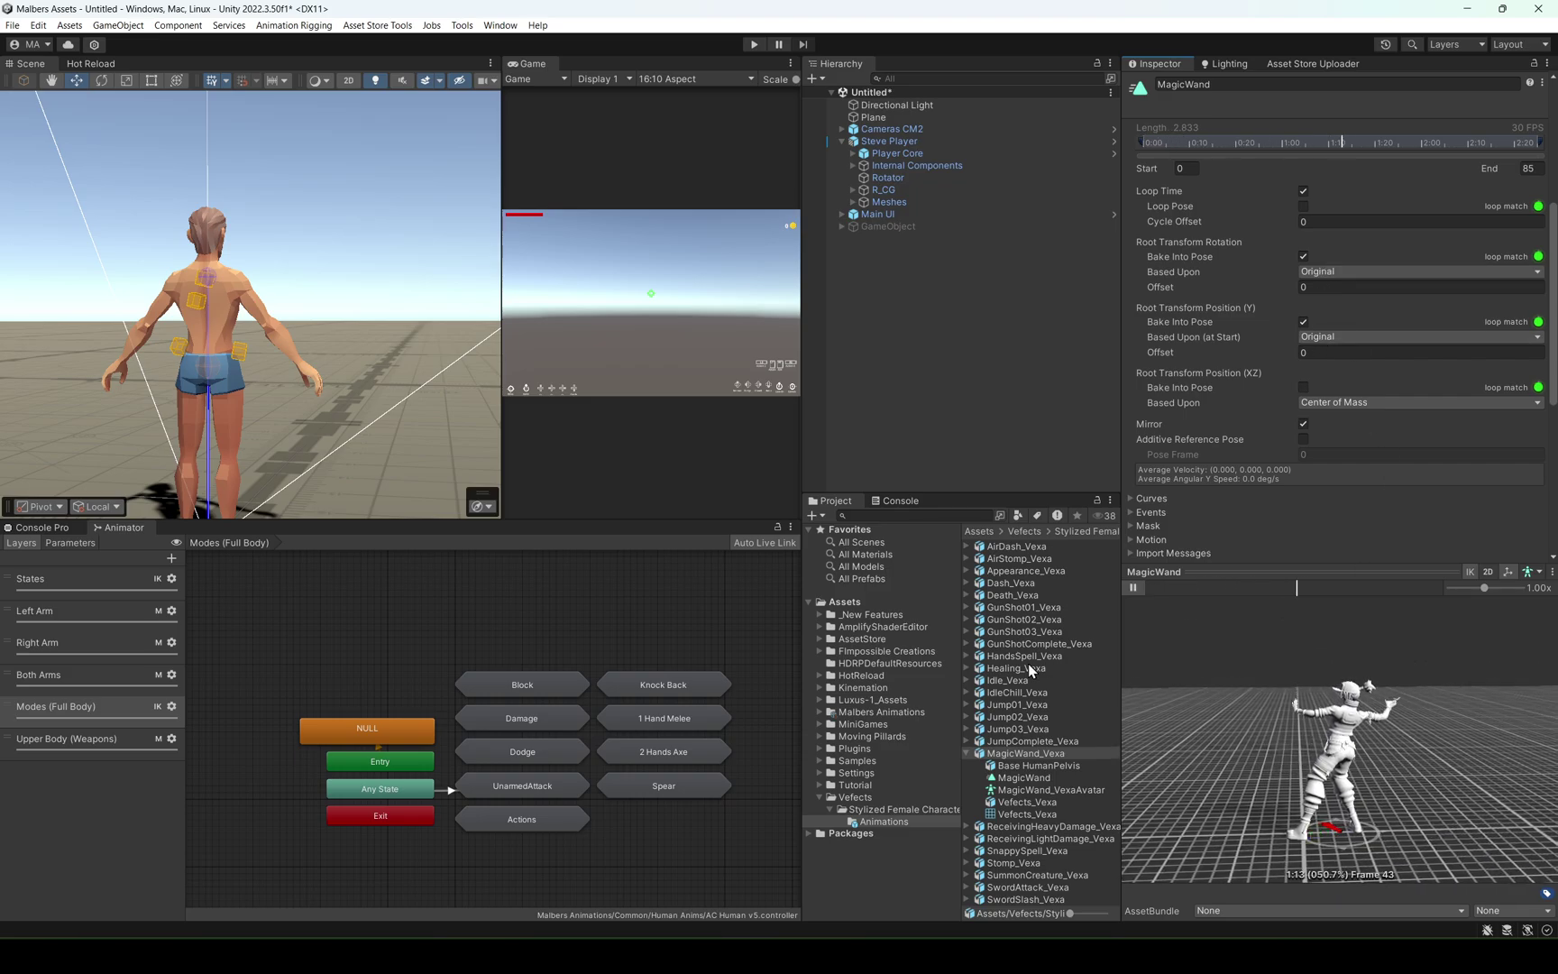
left_click(1134, 587)
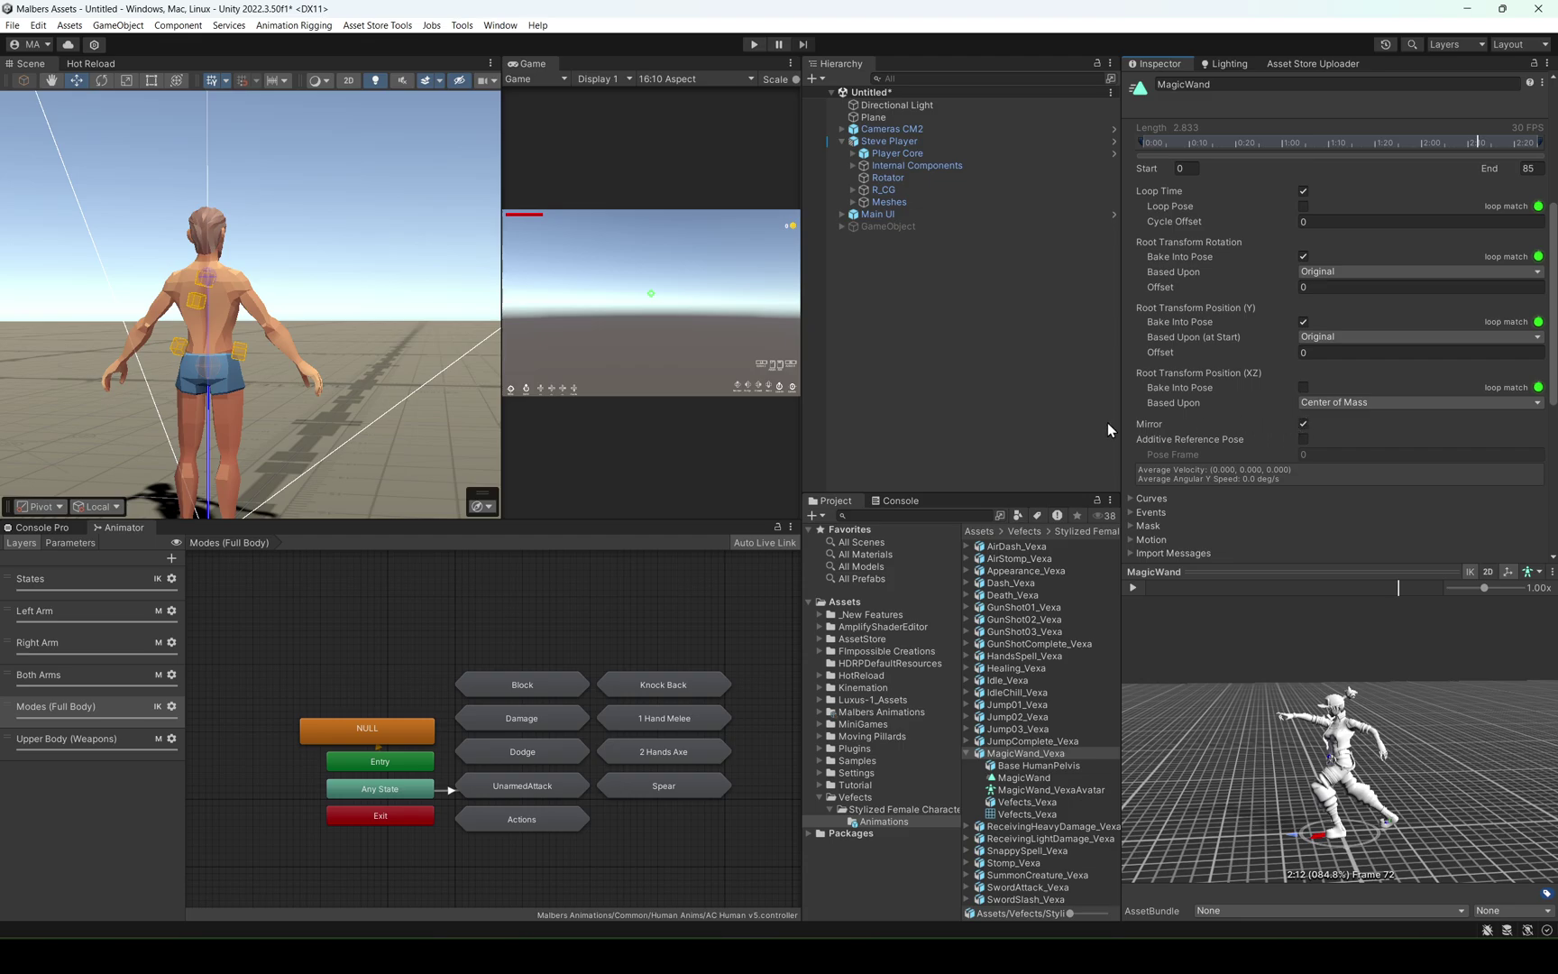
left_click(1302, 424)
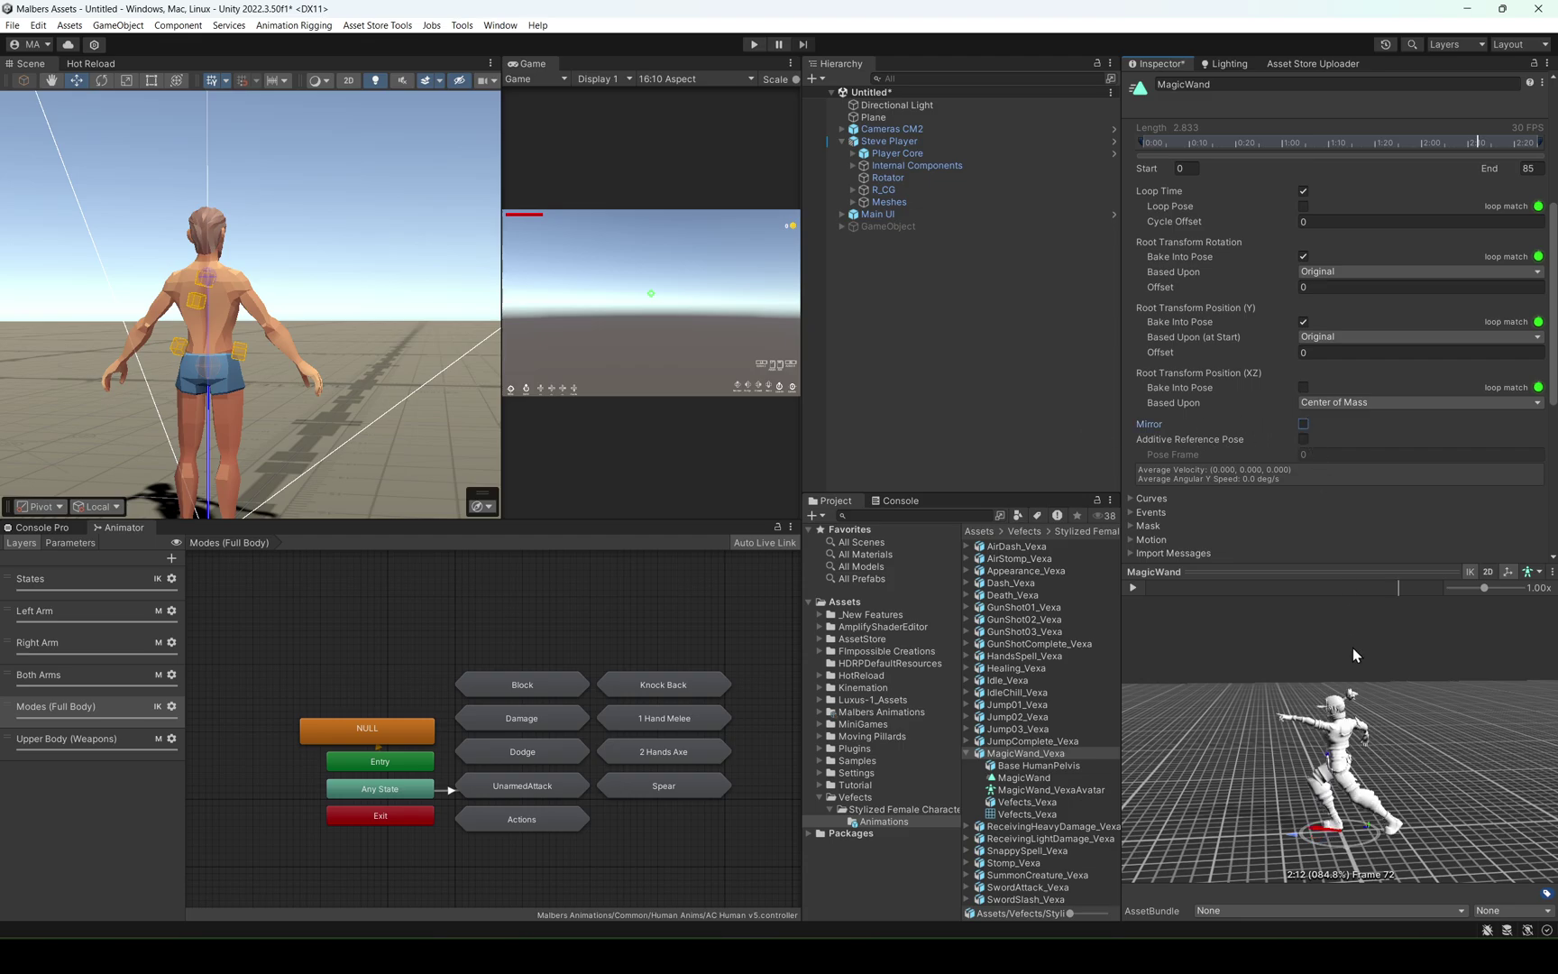
left_click(1303, 424)
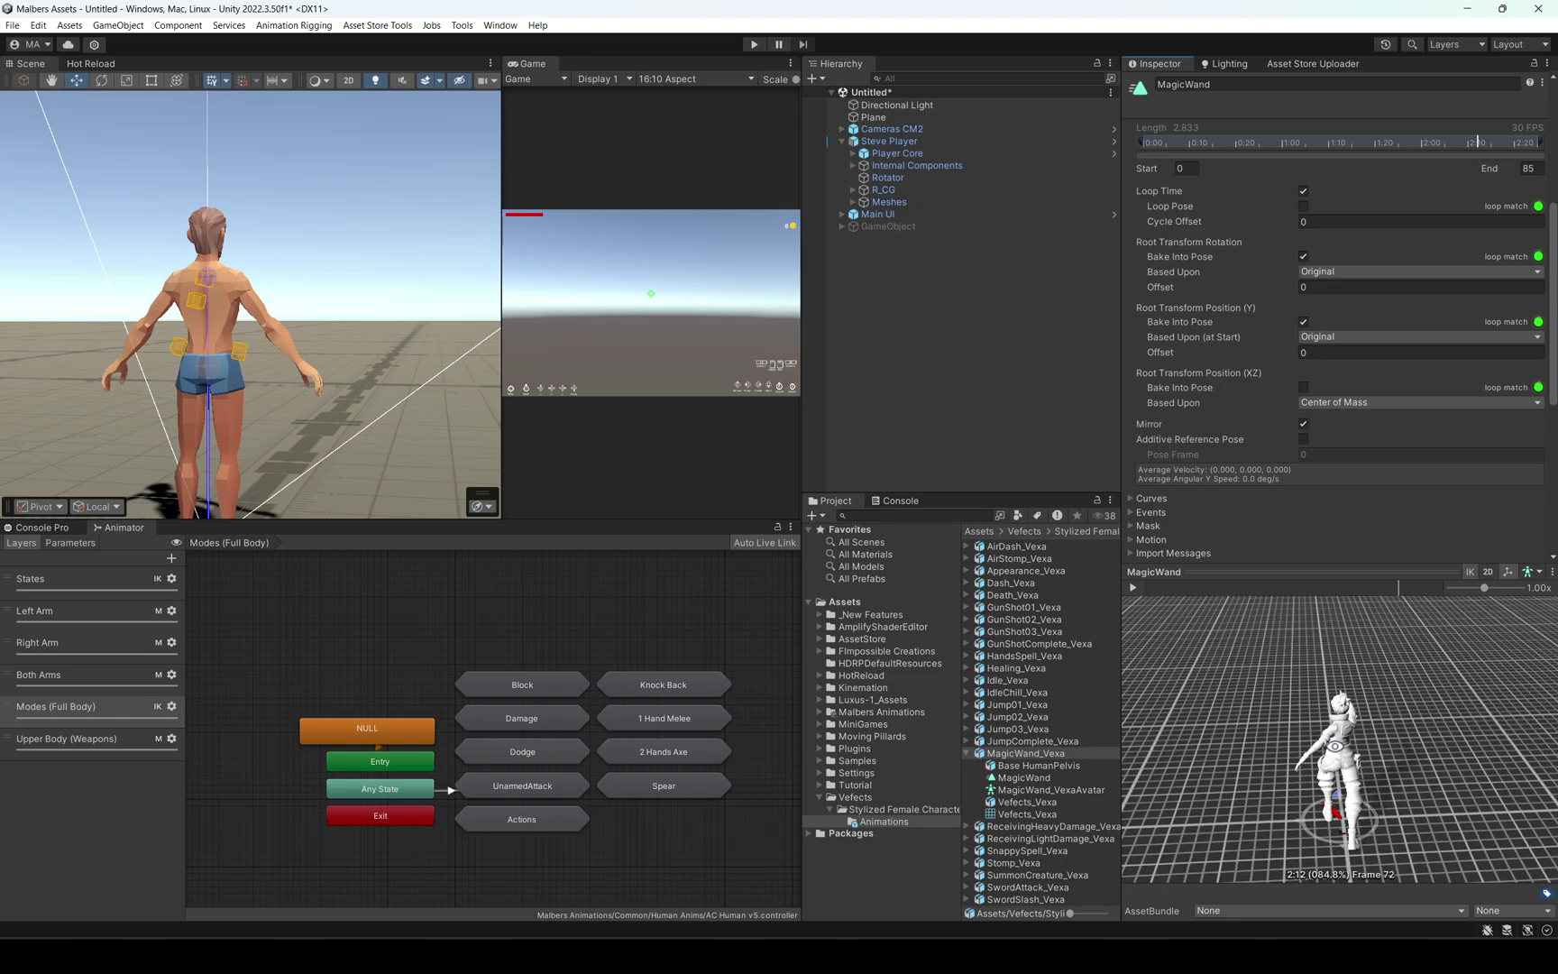
Add the MagicWand clip as a new state in the animator's Modes (Full Body) layer.
scroll(1288, 421, "down", 3)
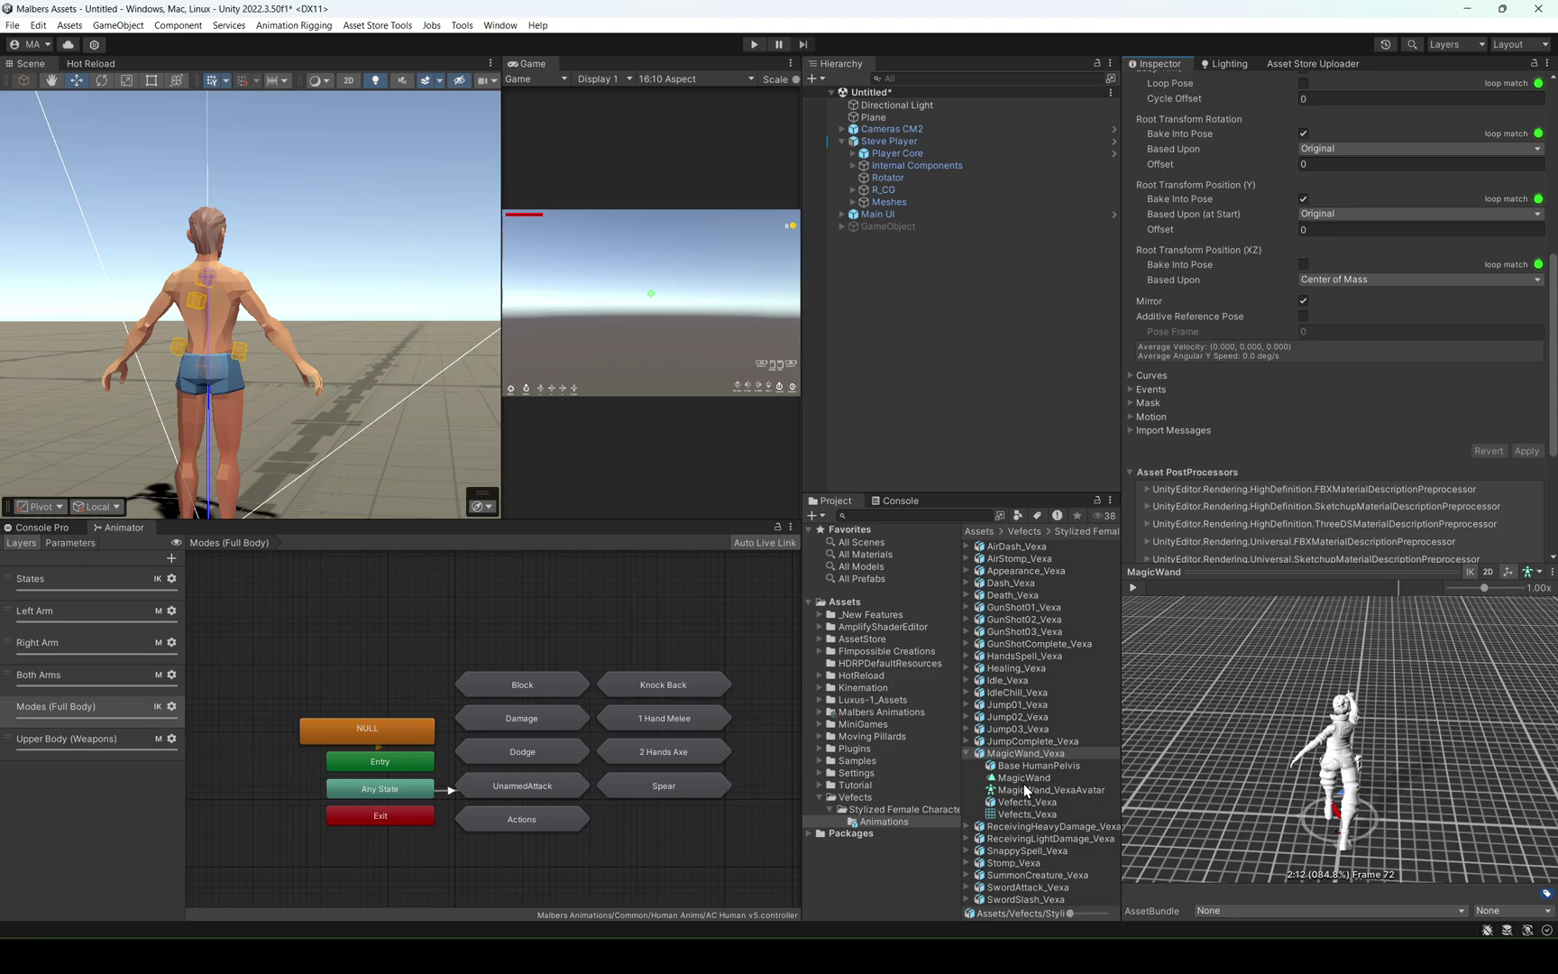
left_click_drag(1025, 778, 521, 625)
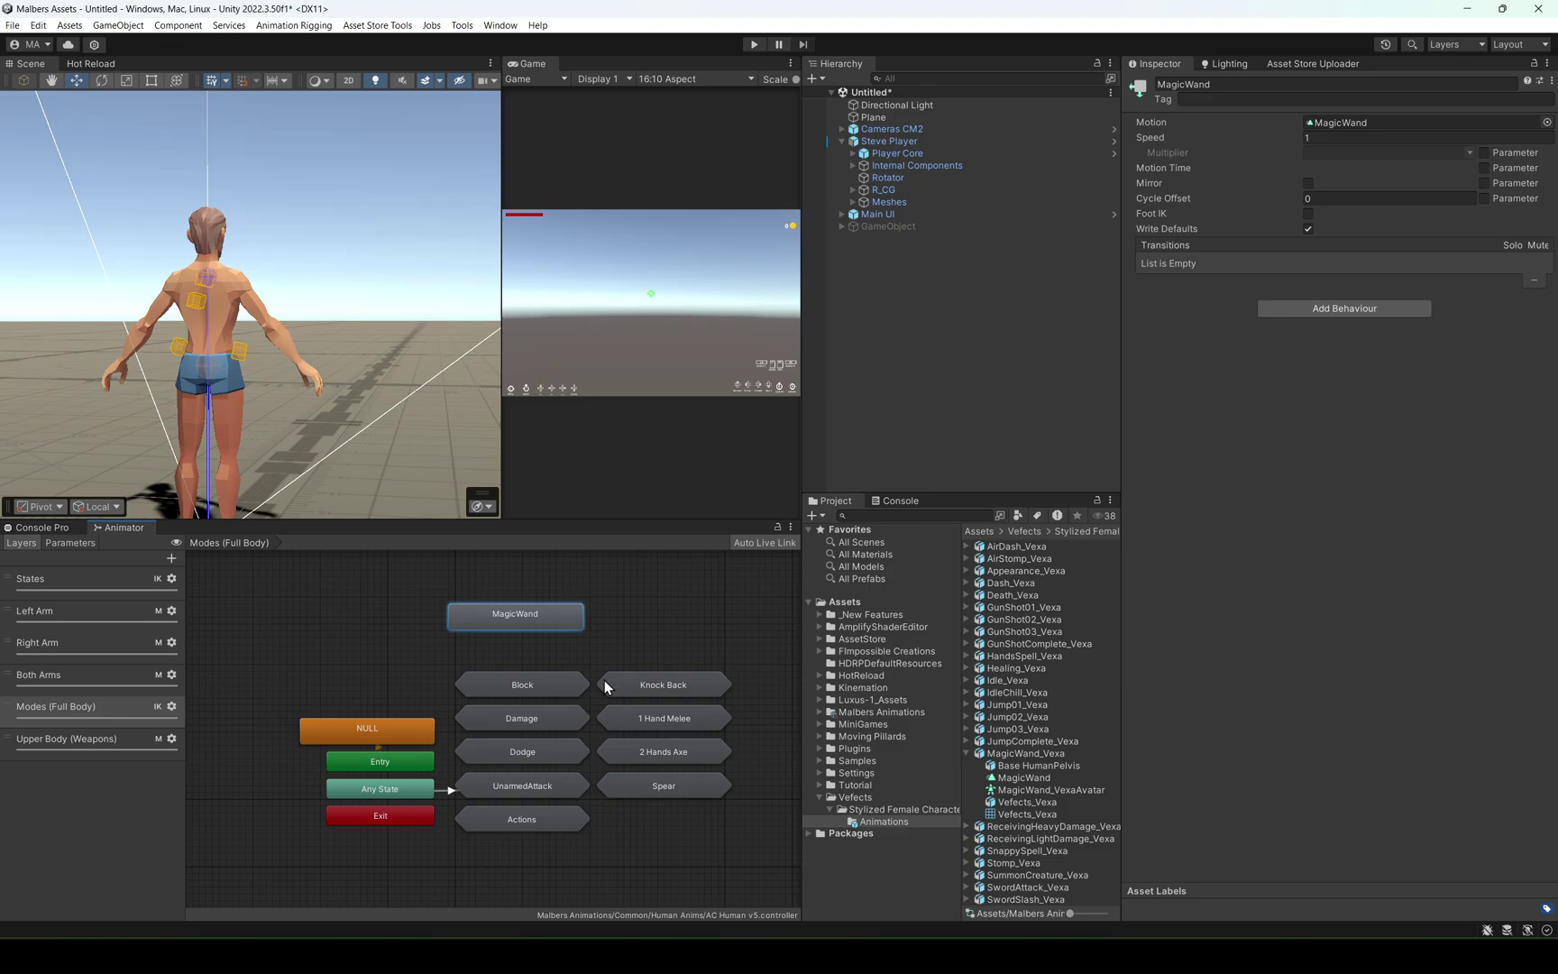
Locate the Mode ID assets through Steve Player's modes, duplicate the Dodge ID and rename the copy Magic Spells.
left_click(889, 140)
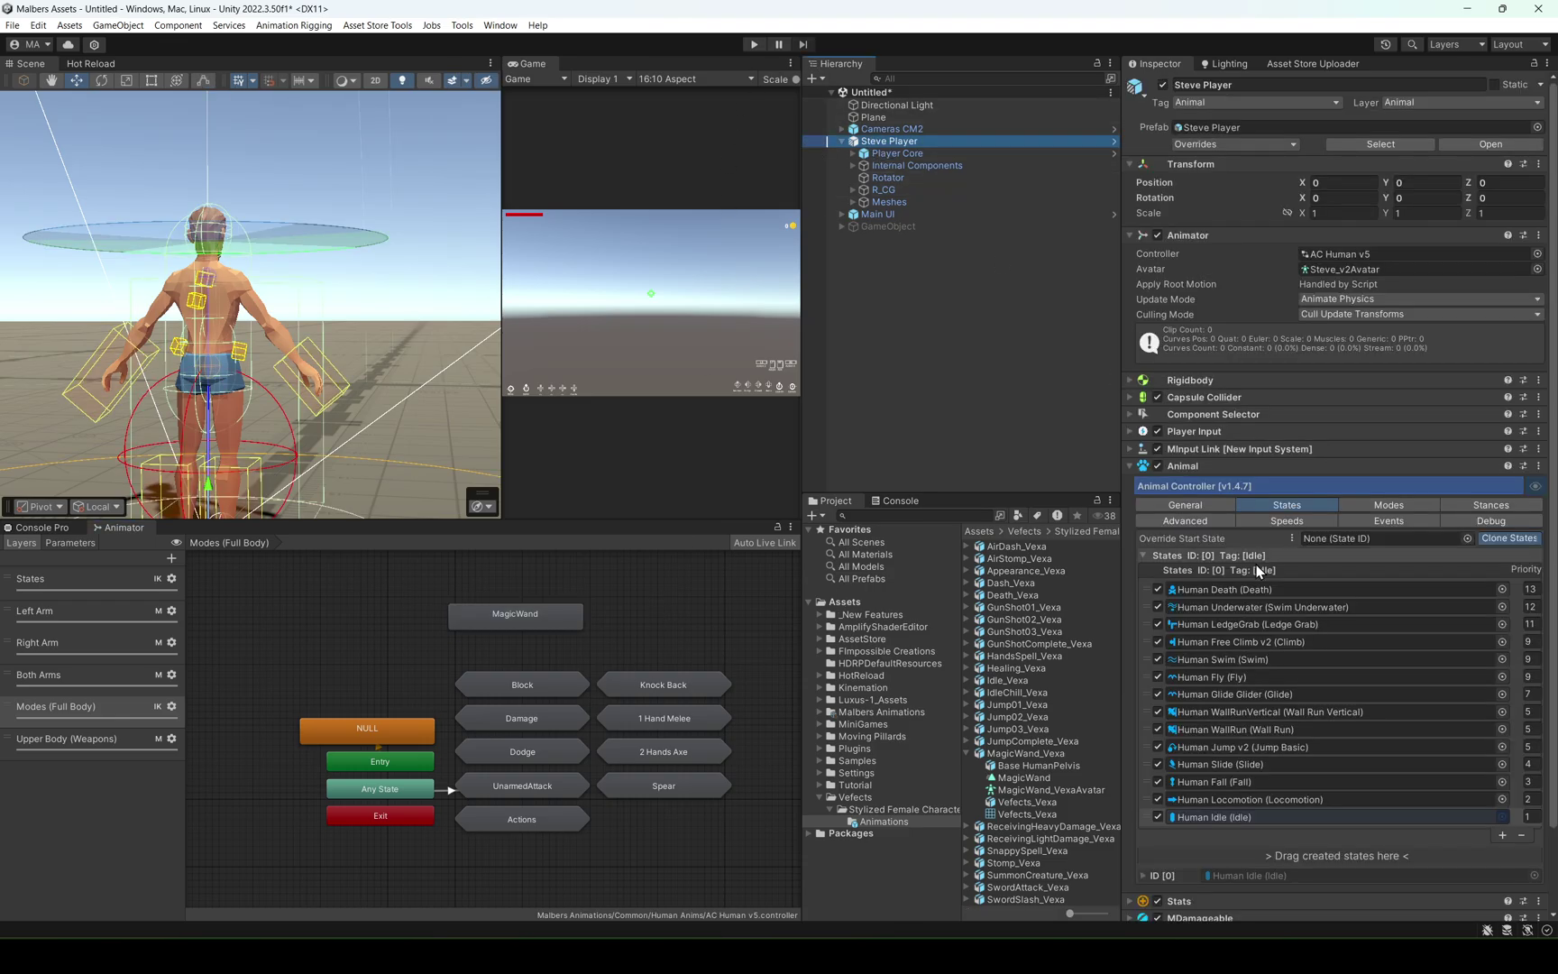
left_click(1390, 506)
left_click(1233, 614)
left_click(1000, 631)
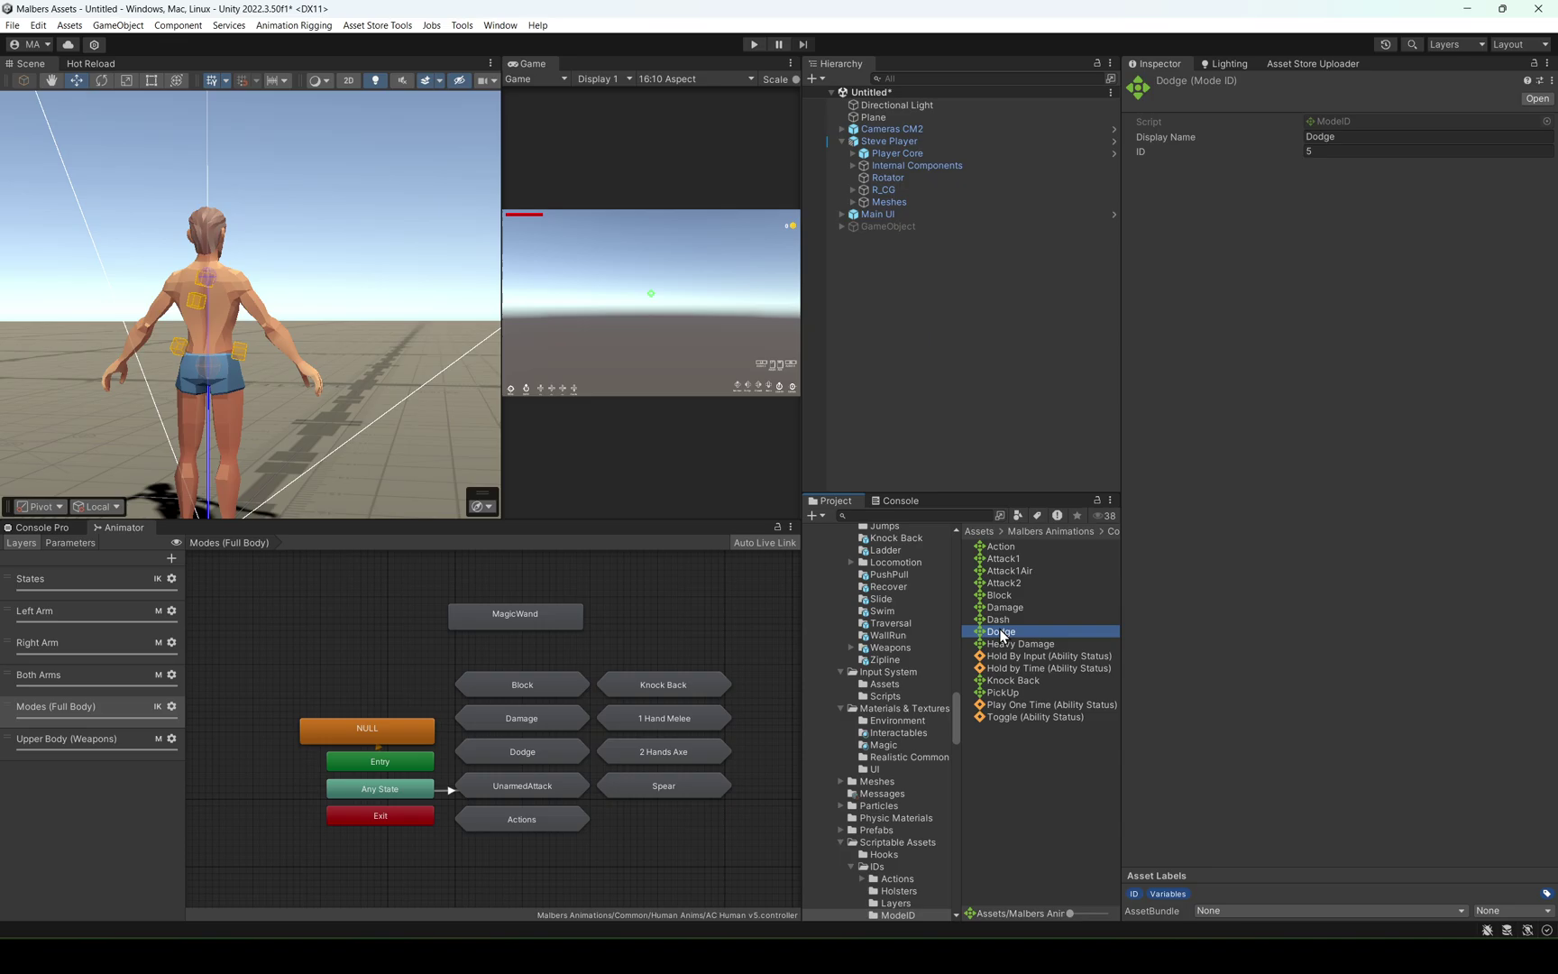
key("ctrl+d")
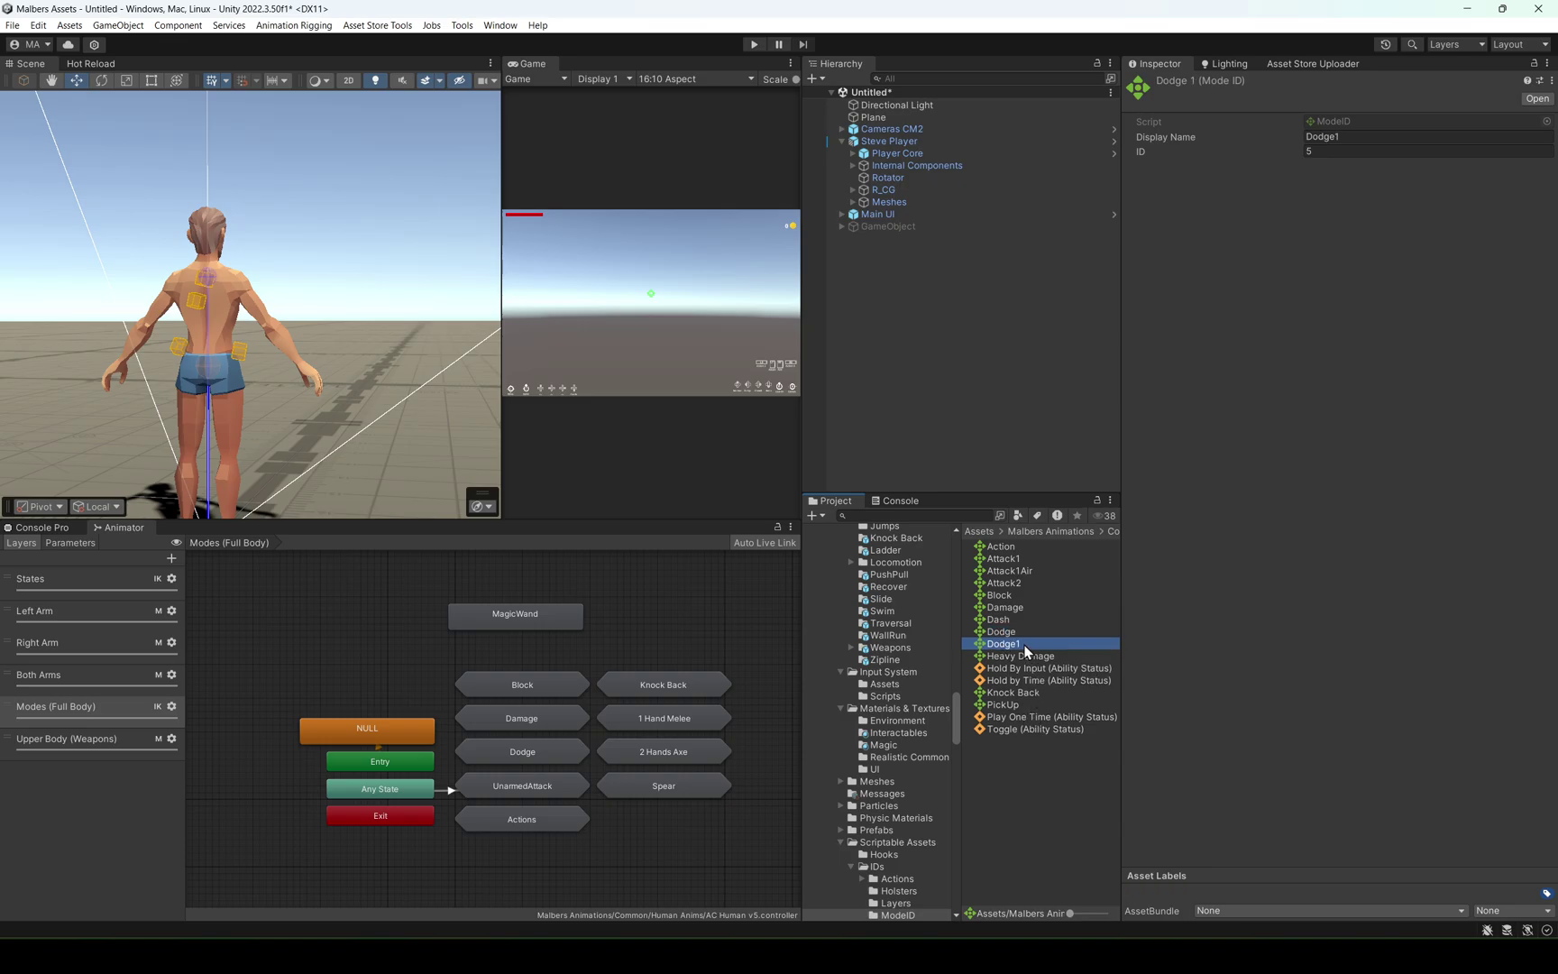
key("F2")
type("Magic Spells")
key("Return")
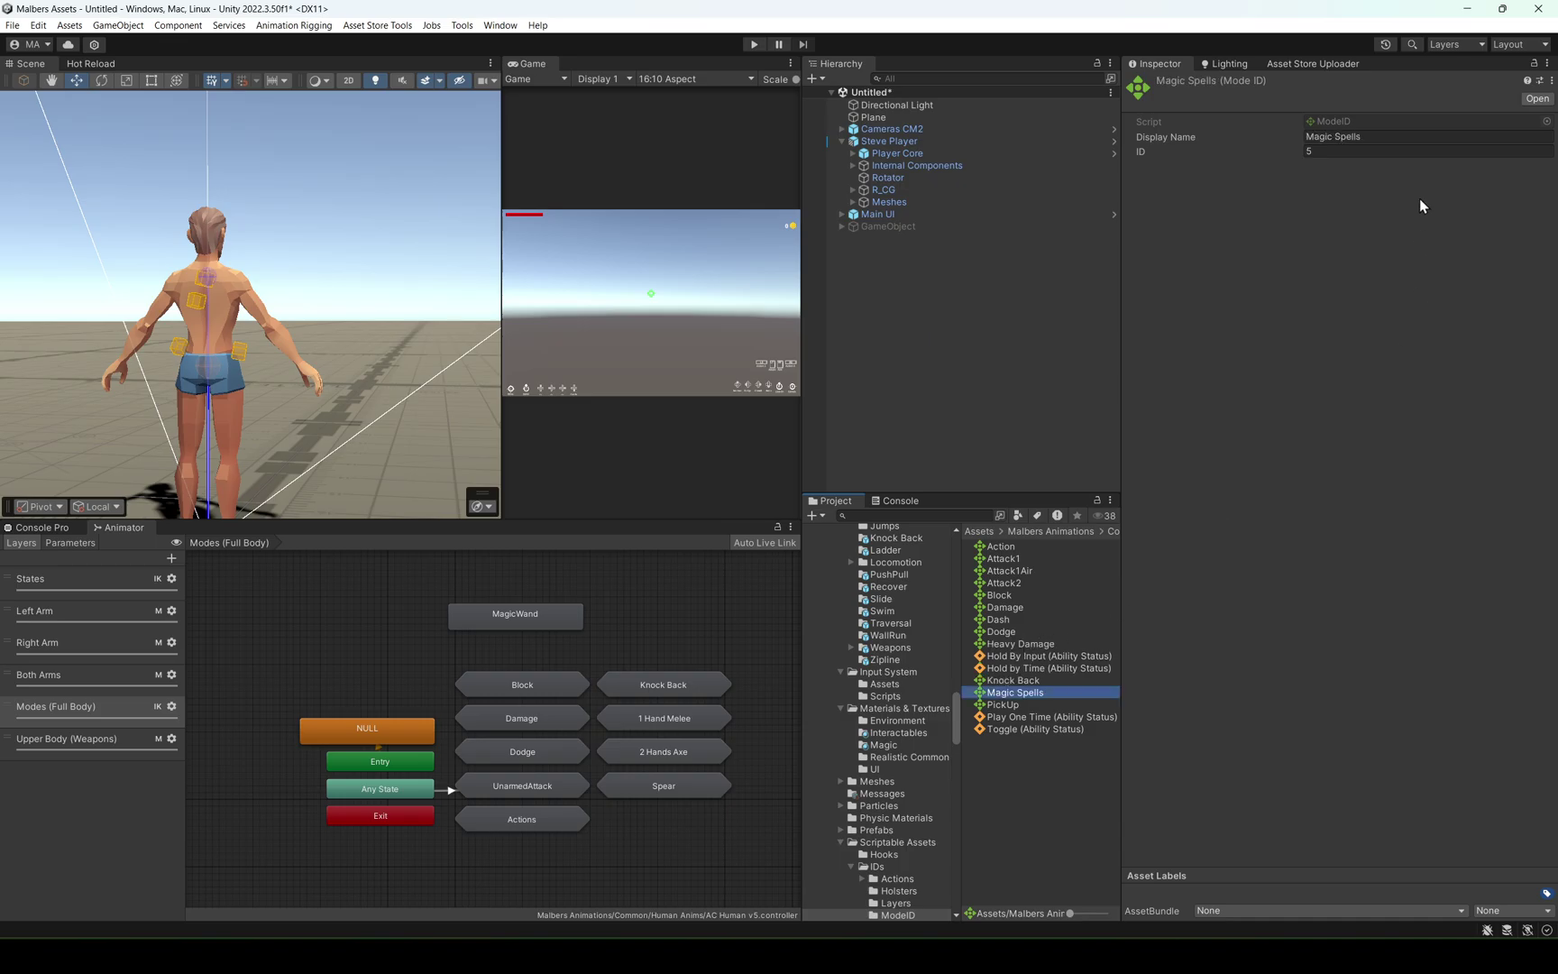
Assign ID 12 to the Magic Spells mode asset.
right_click(1215, 78)
left_click(1236, 134)
left_click(1327, 151)
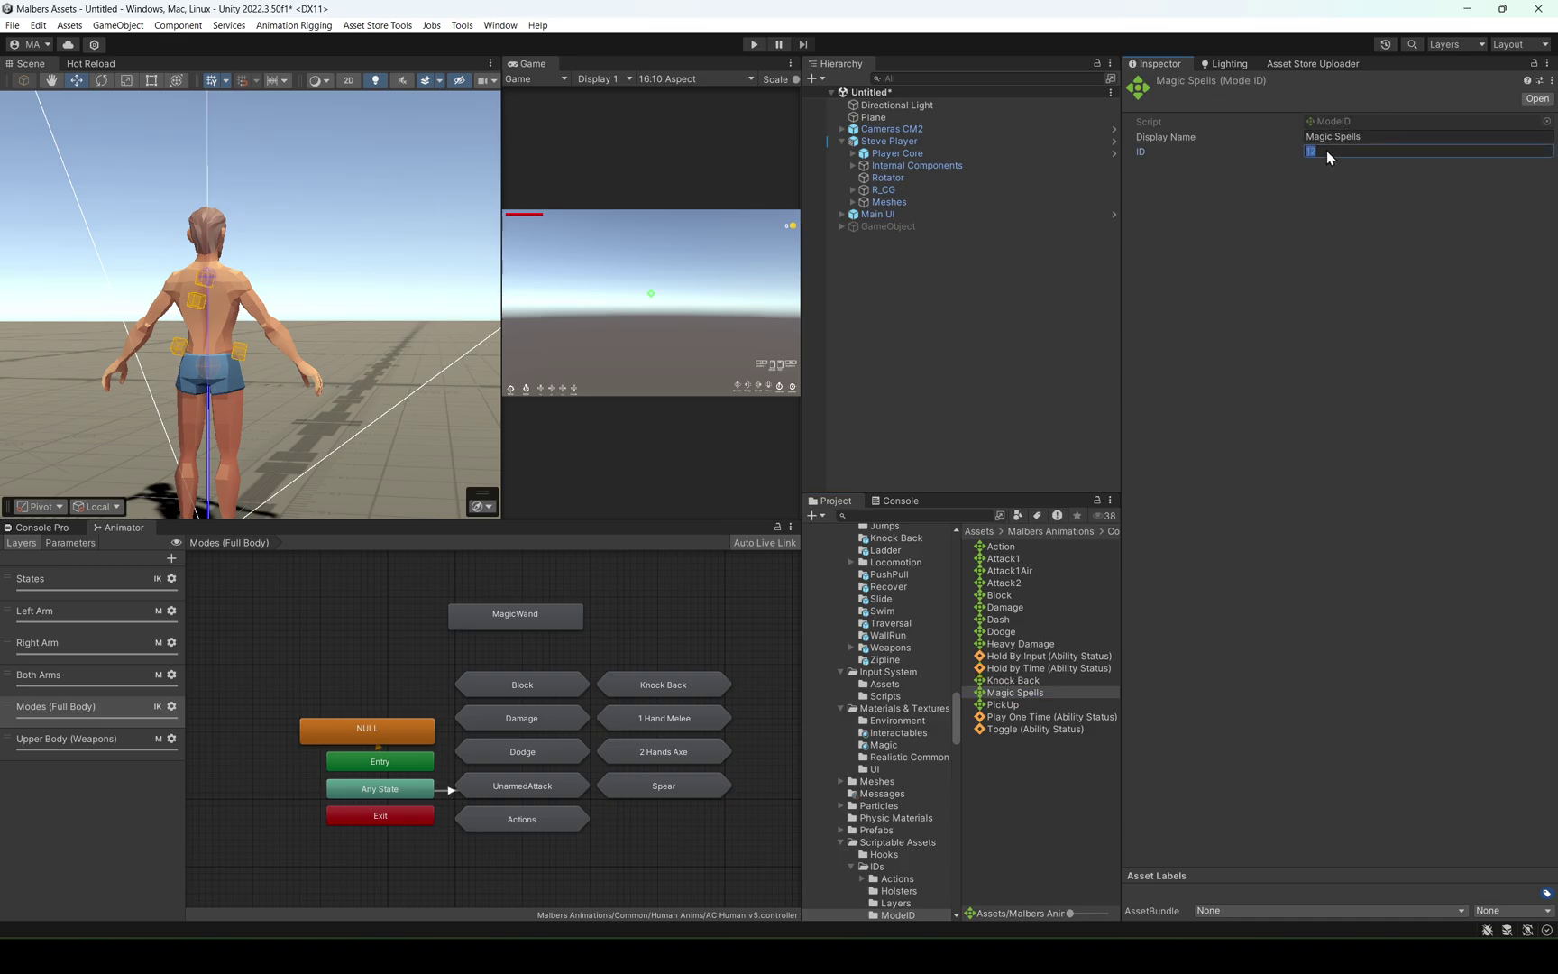
left_click(1350, 211)
left_click(1333, 154)
left_click(1258, 346)
Select the MagicWand state in the animator and open the Malbers Animations Animator Tools.
left_click(504, 609)
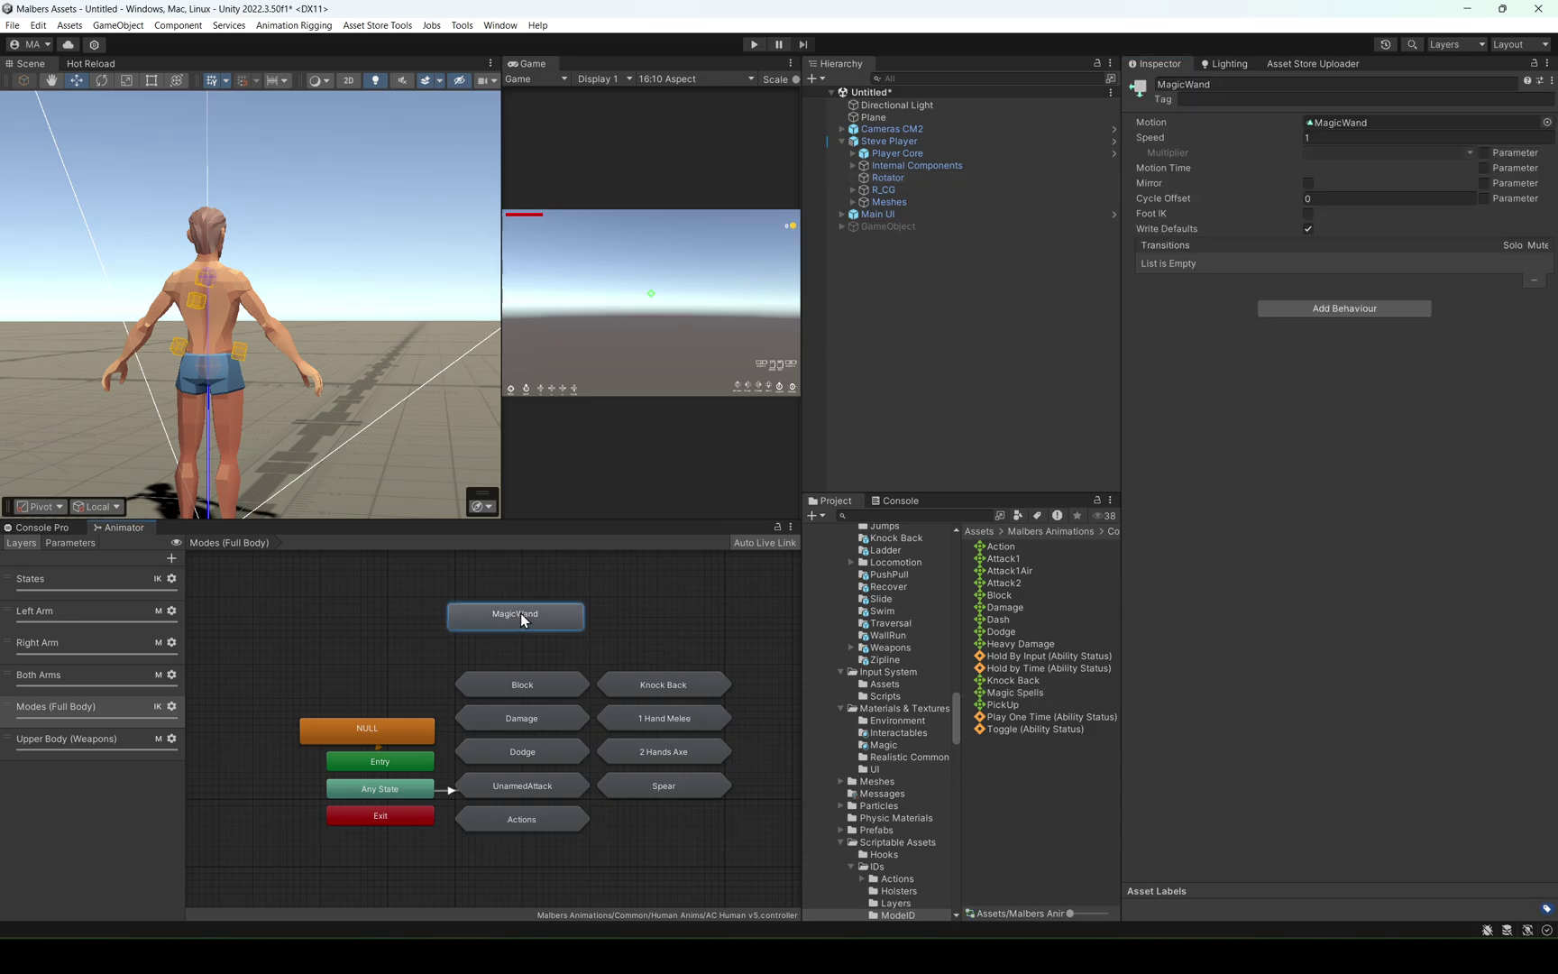
left_click_drag(520, 613, 527, 606)
left_click(378, 26)
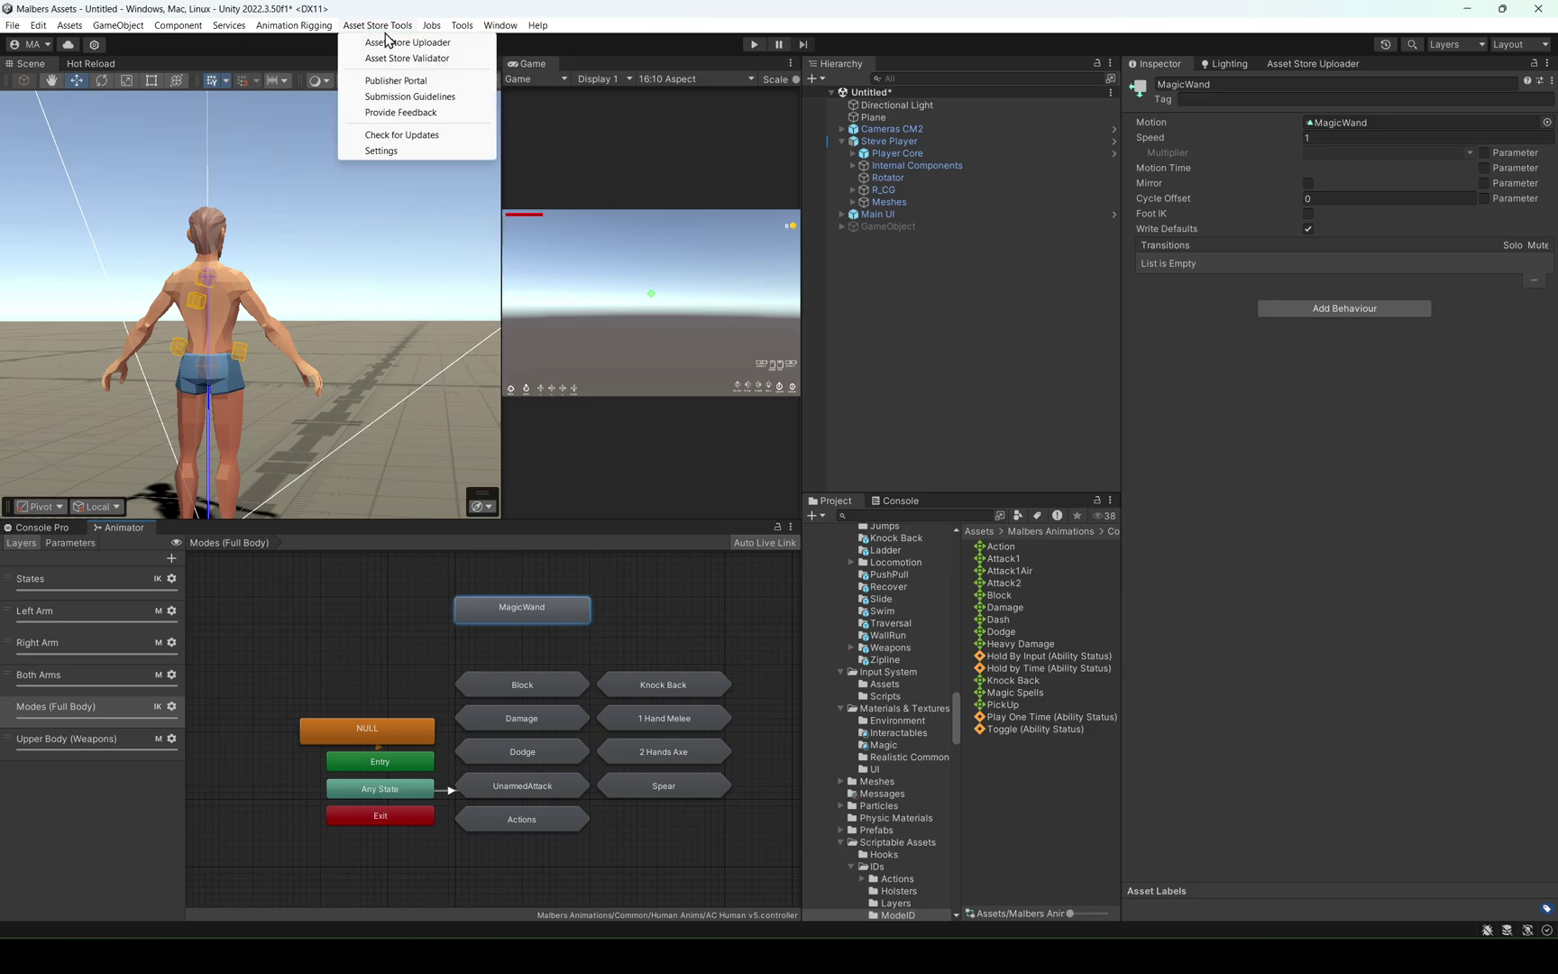
mouse_move(461, 25)
mouse_move(513, 58)
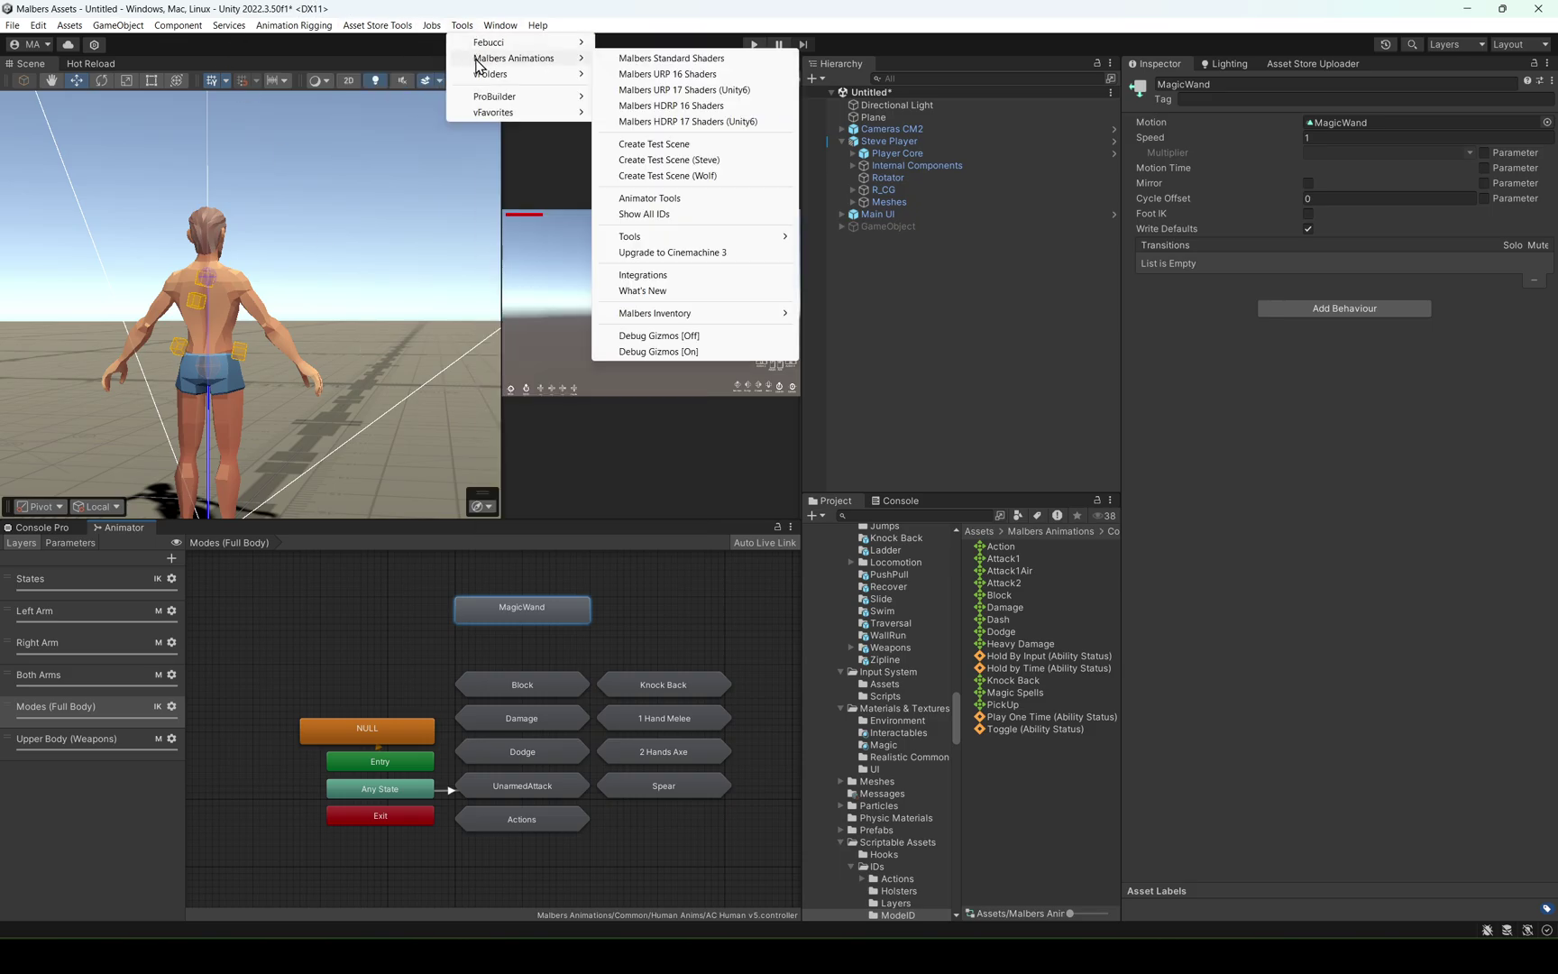
left_click(686, 200)
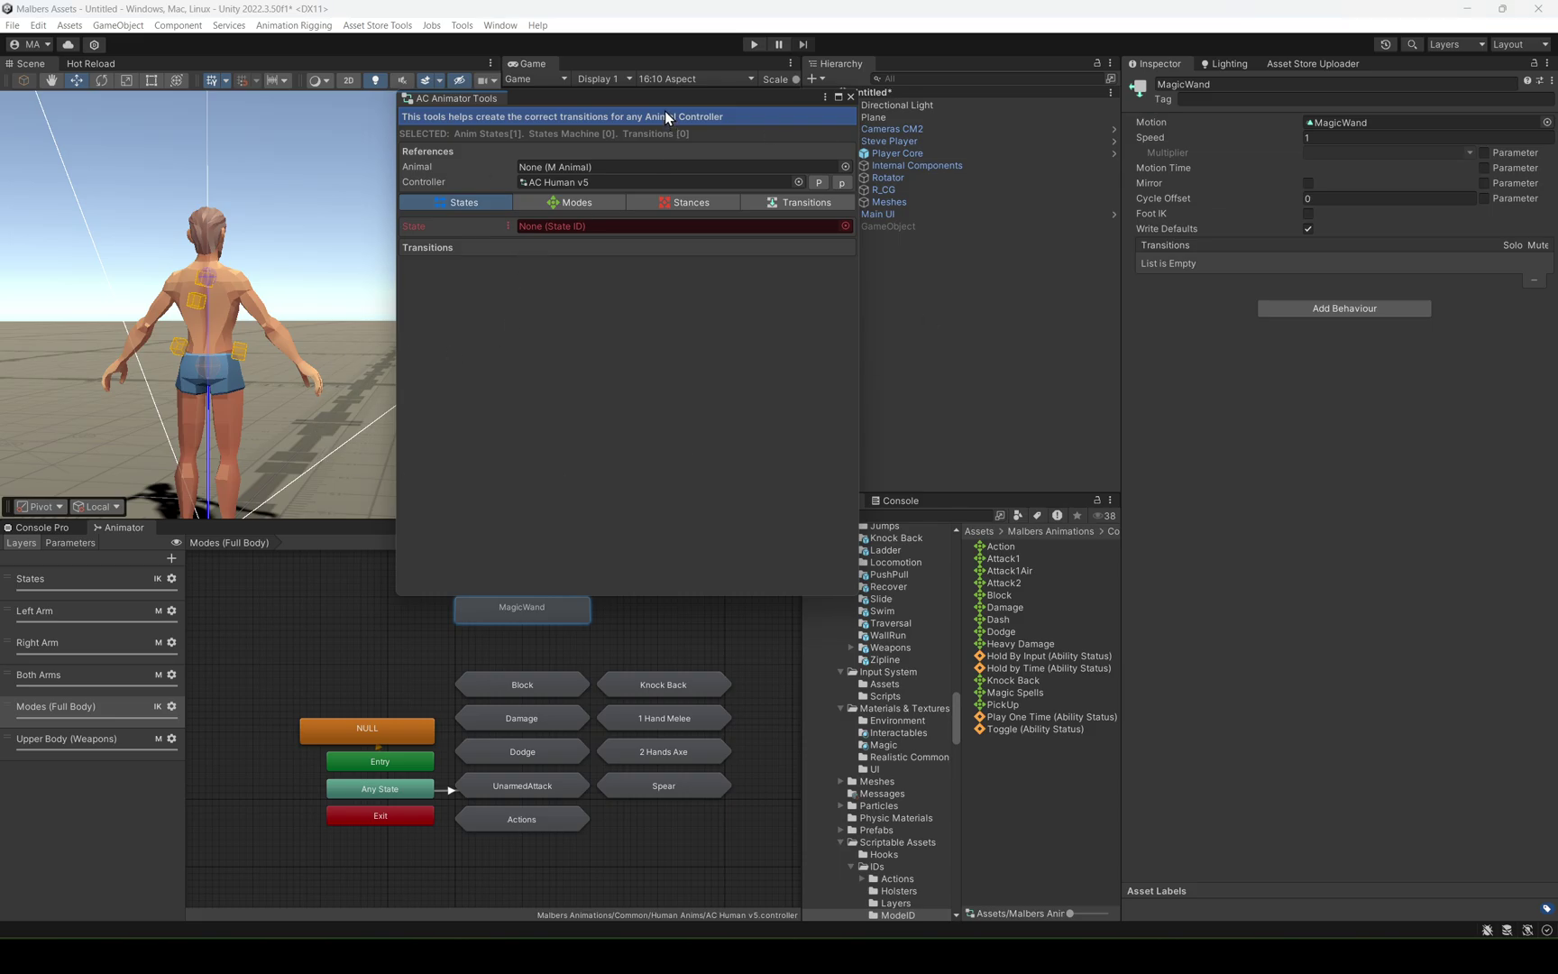
Reference Steve Player as the animal in Animator Tools, choose the Magic Spells mode and target the MagicWand state.
left_click(888, 141)
left_click(469, 206)
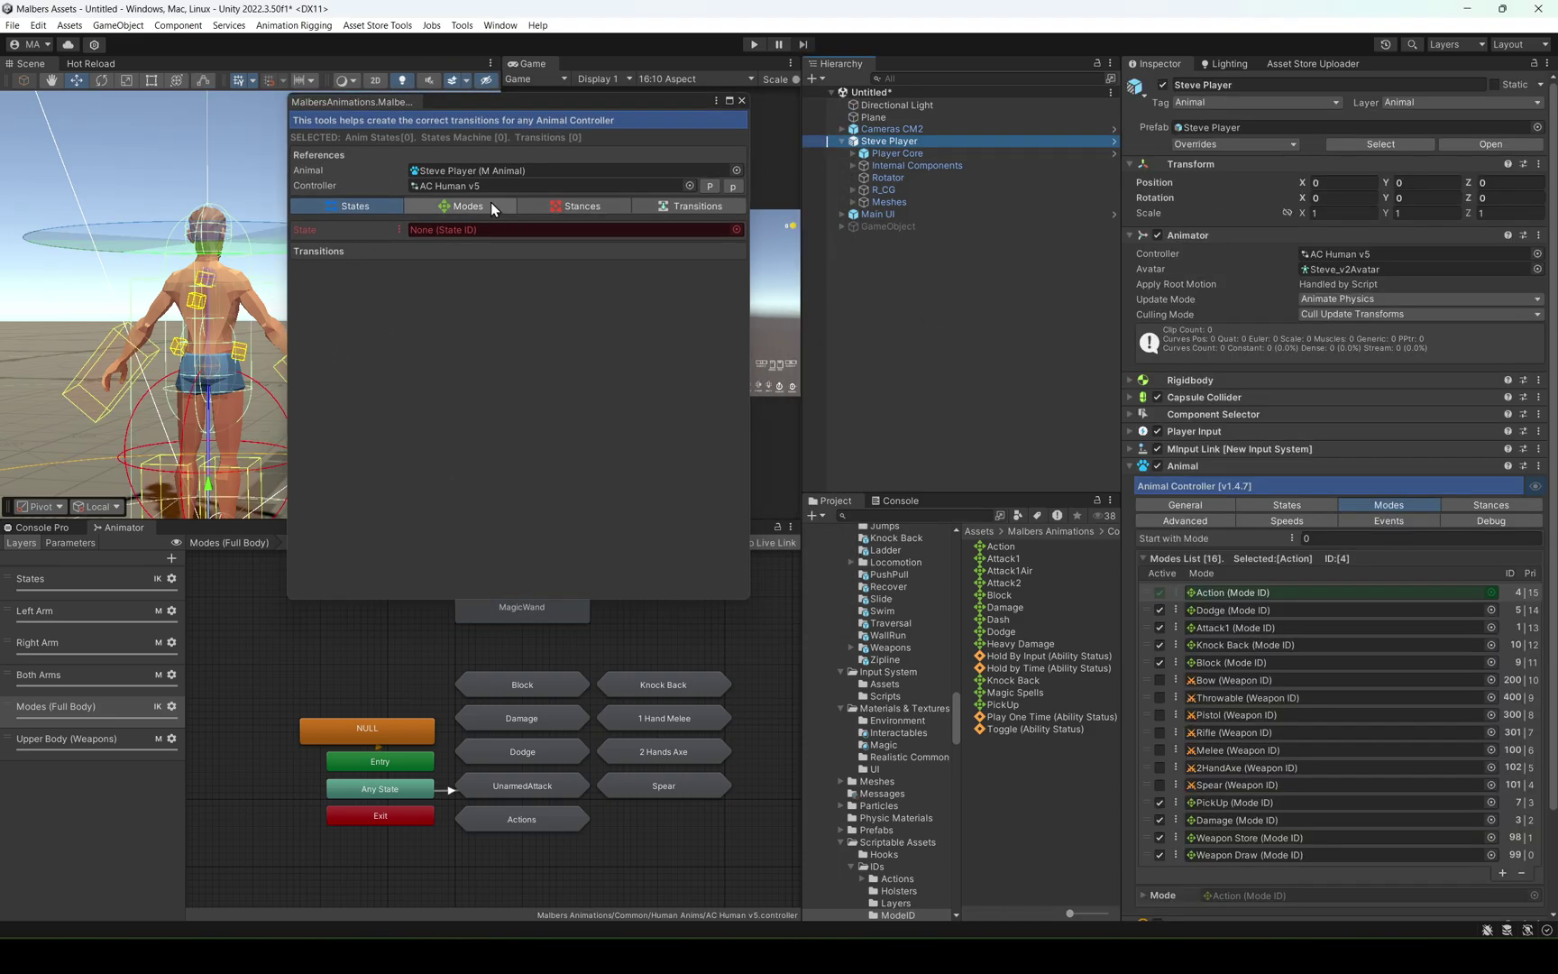
left_click(411, 230)
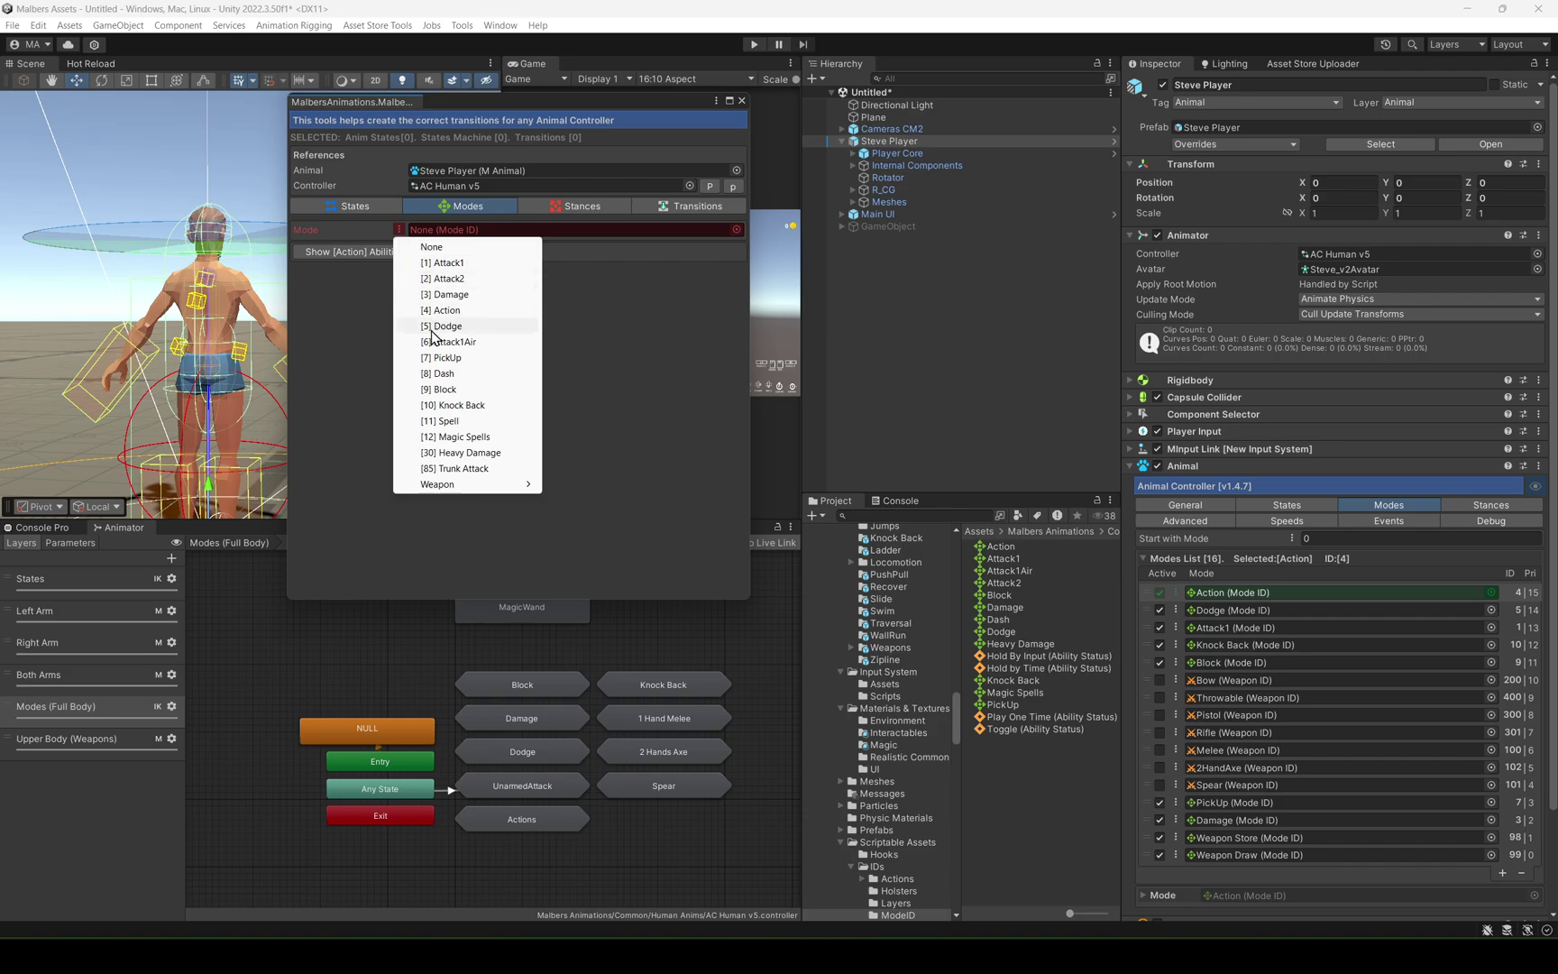
left_click(457, 440)
left_click(527, 674)
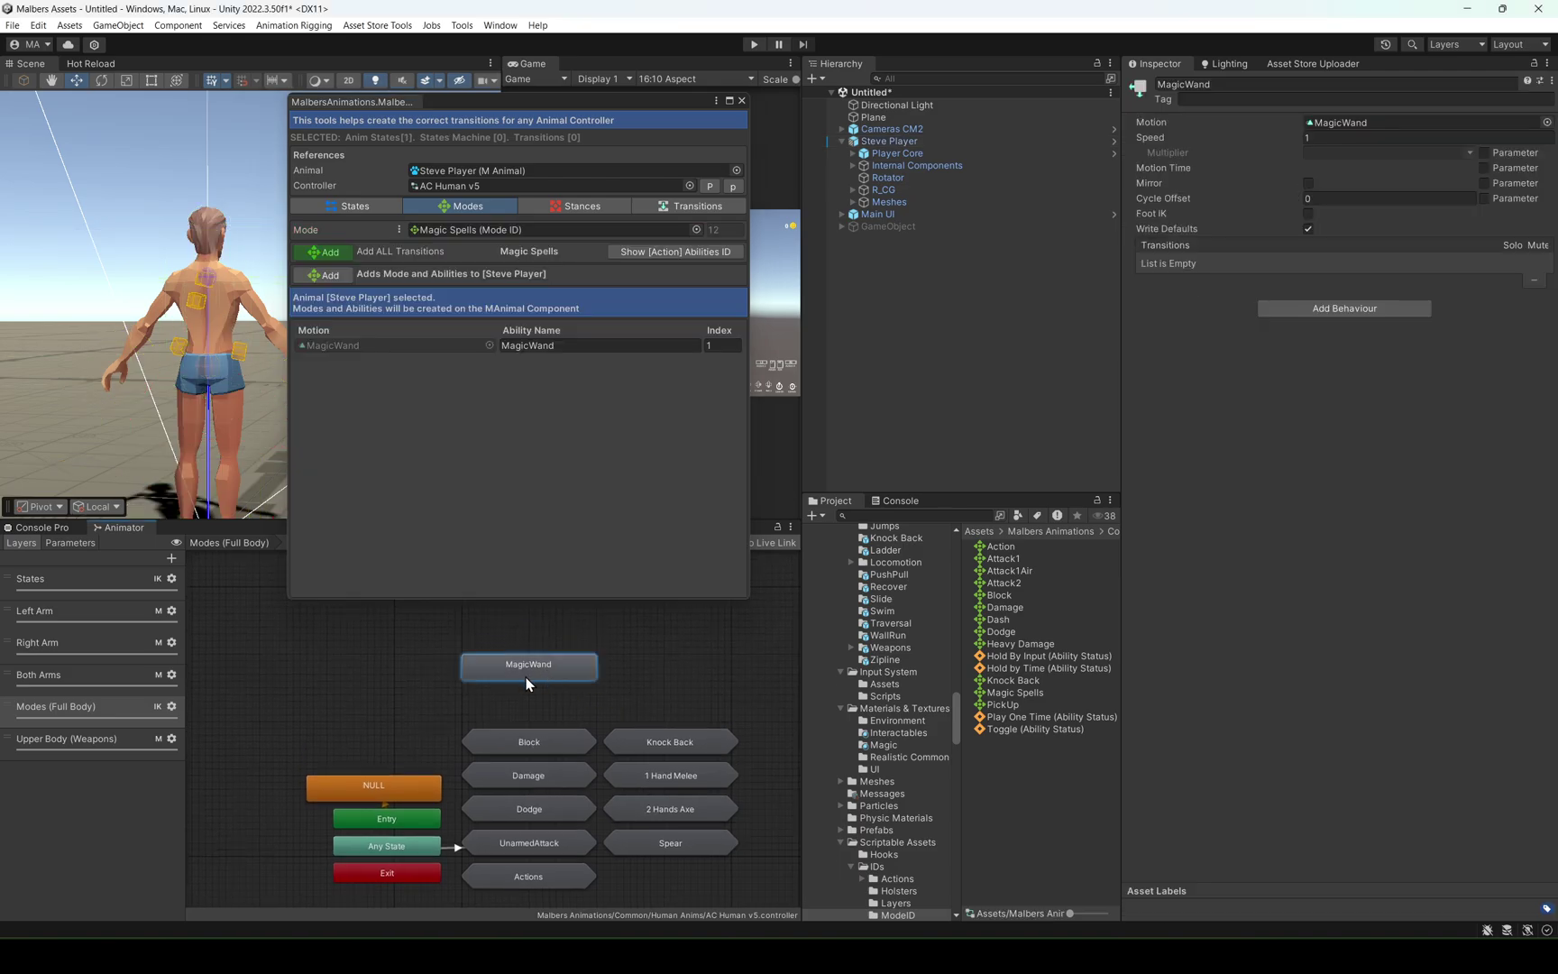
Name the MagicWand ability Fire Spell and add its Magic Spells transitions and mode ability to Steve Player.
left_click(586, 347)
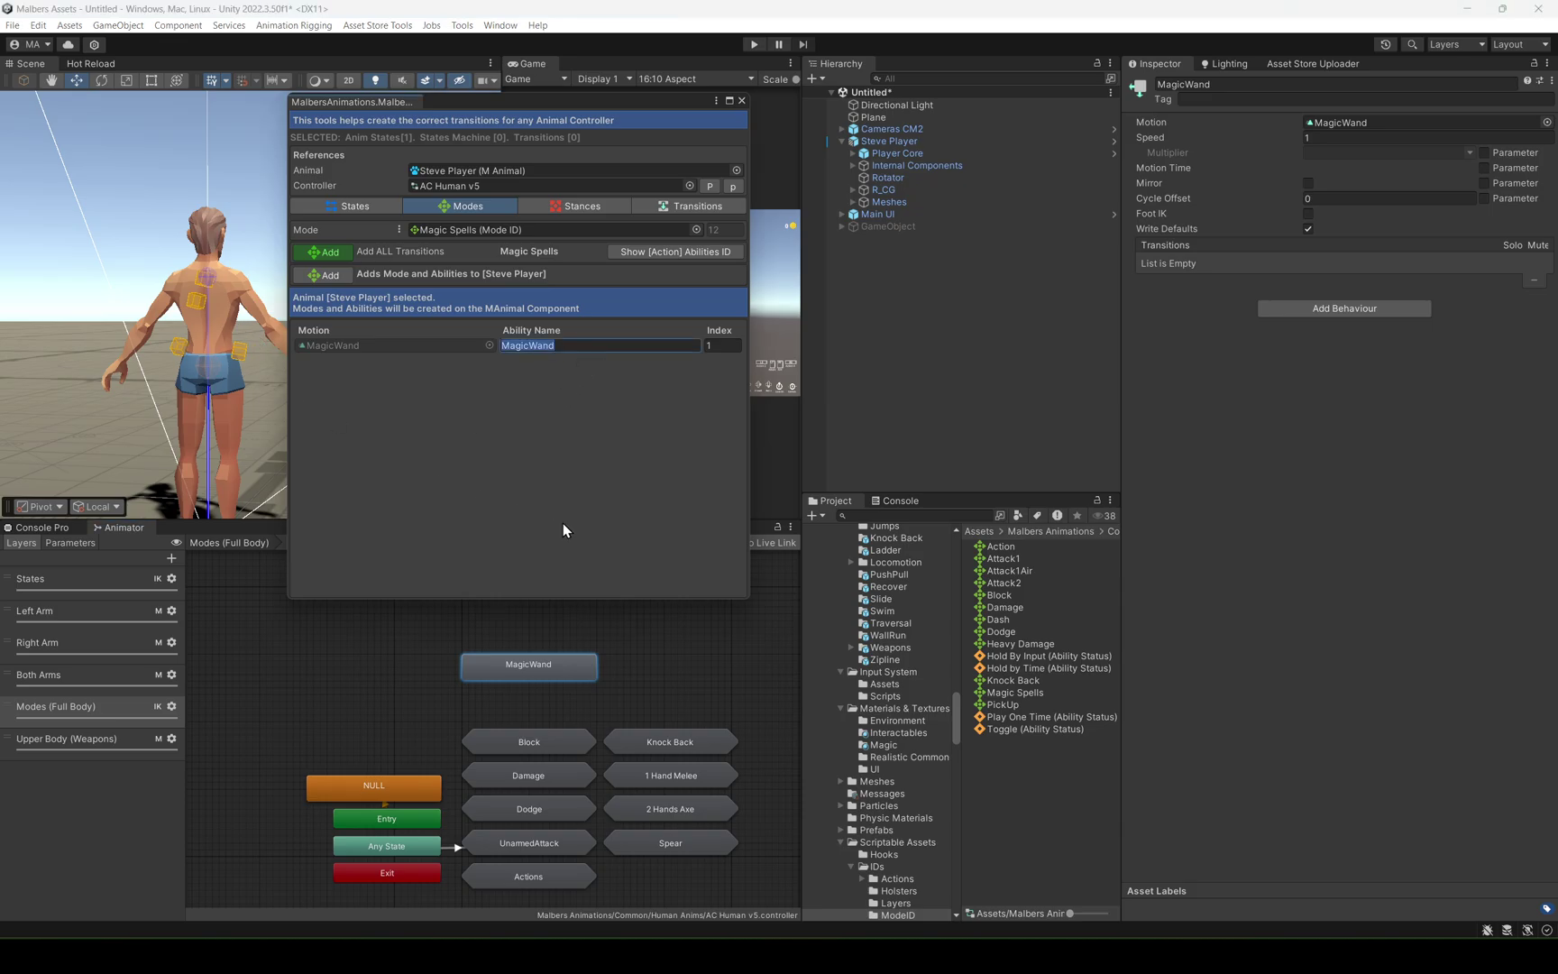
type("Fire SP")
key("BackSpace")
type("pell")
left_click(323, 252)
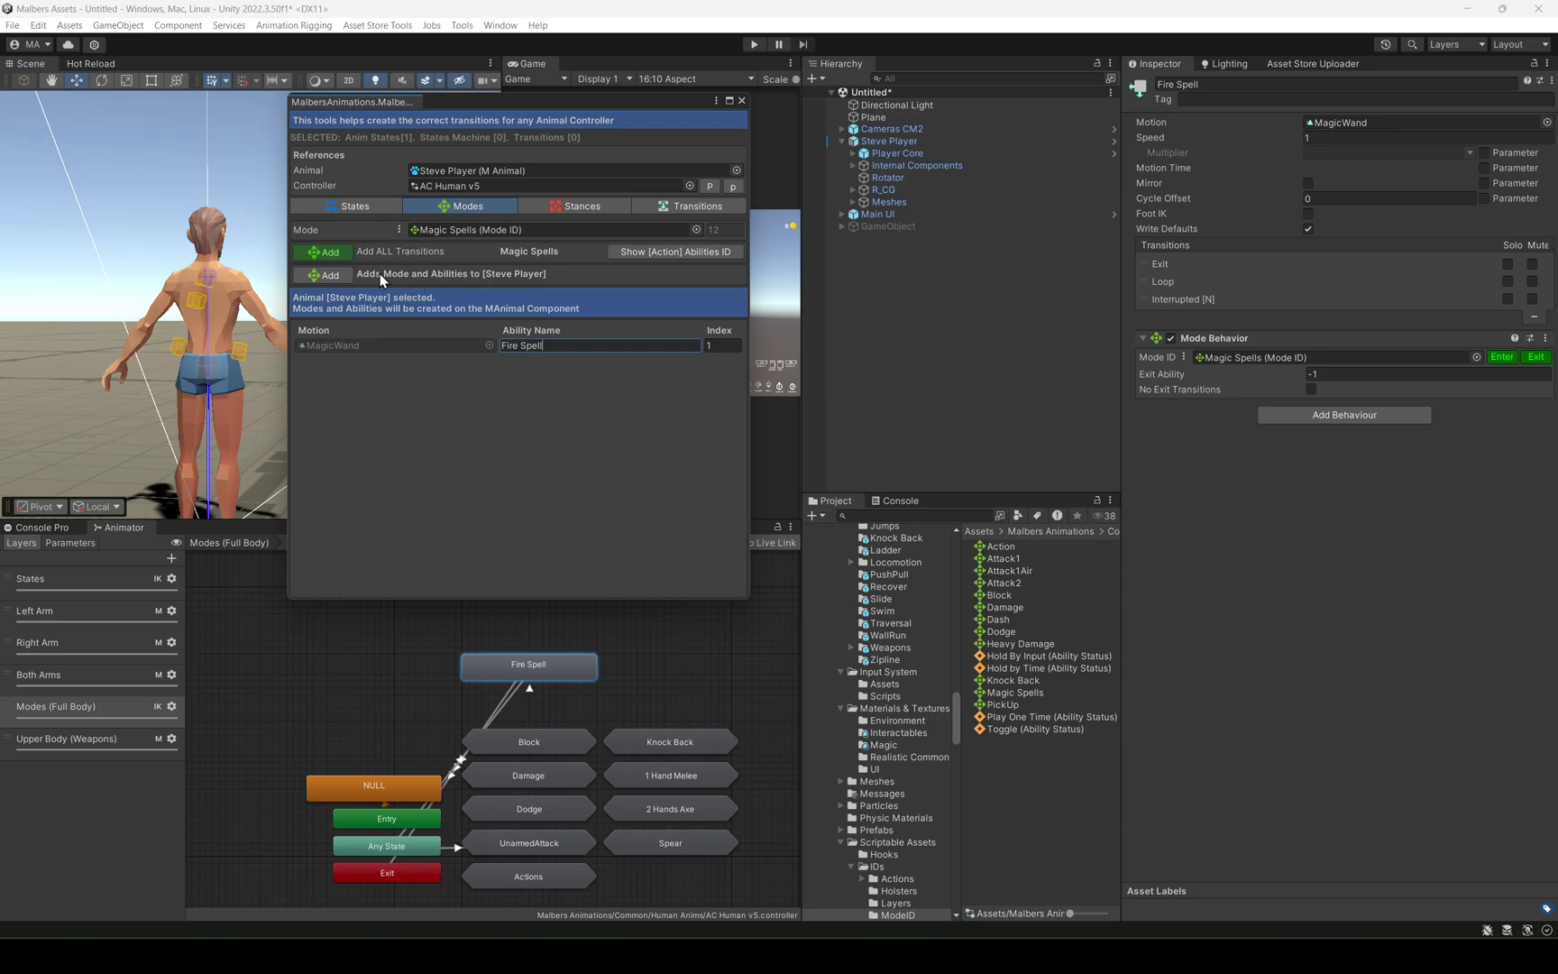
left_click(309, 275)
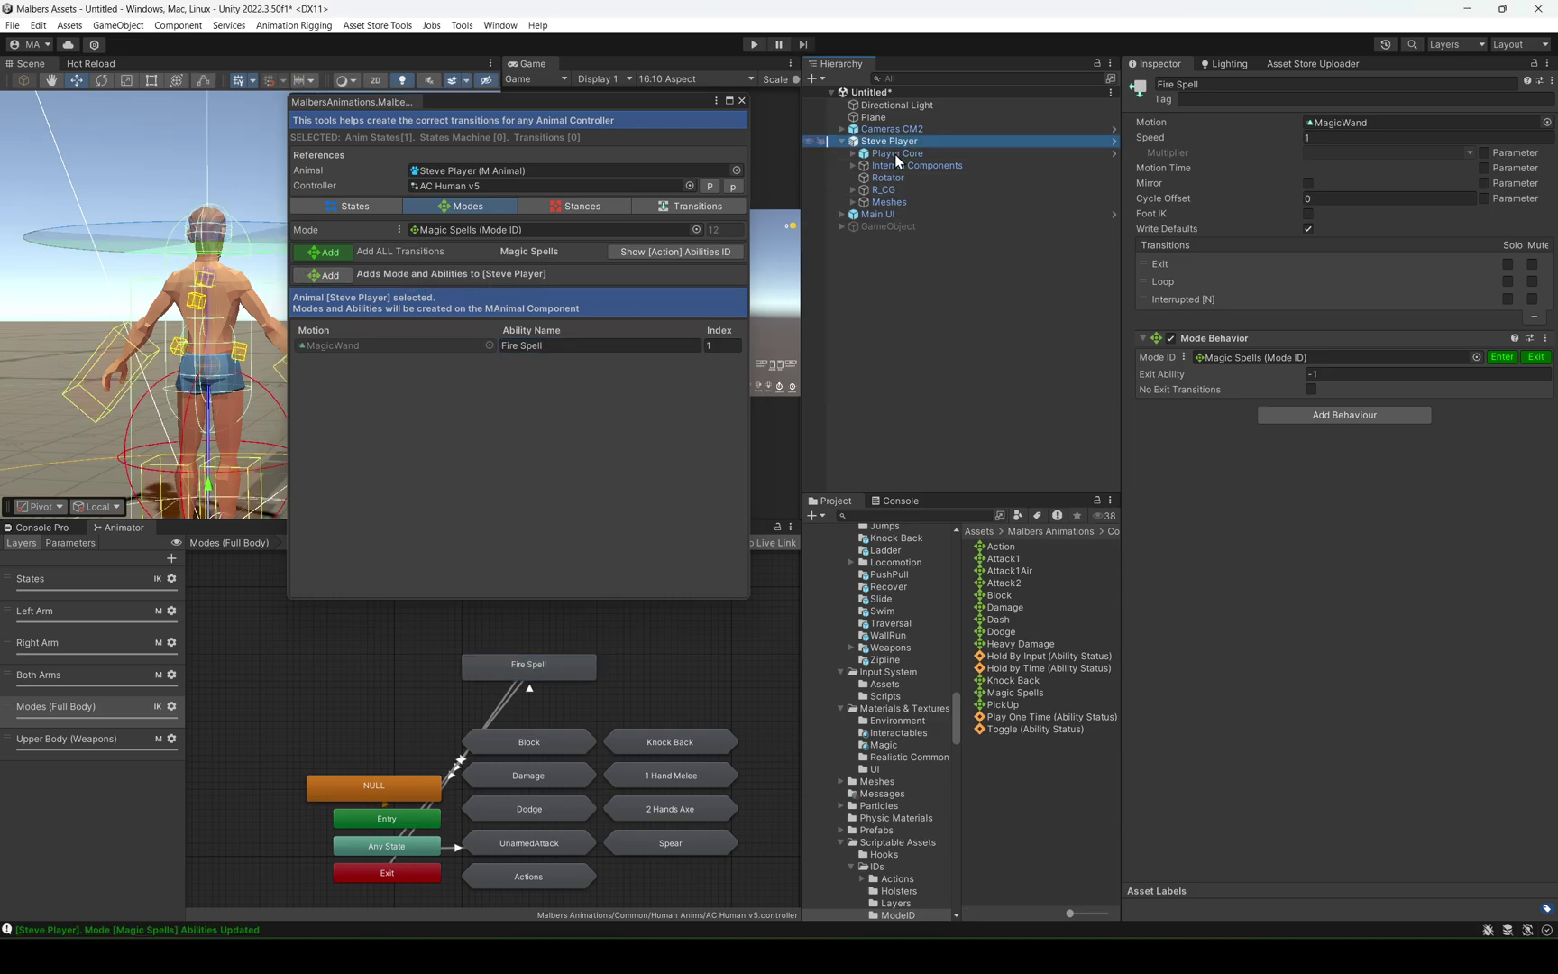
Review the Magic Spells mode and its Fire Spell ability settings in Steve Player's Animal component.
scroll(1372, 712, "down", 1)
left_click(1144, 743)
scroll(1288, 772, "down", 3)
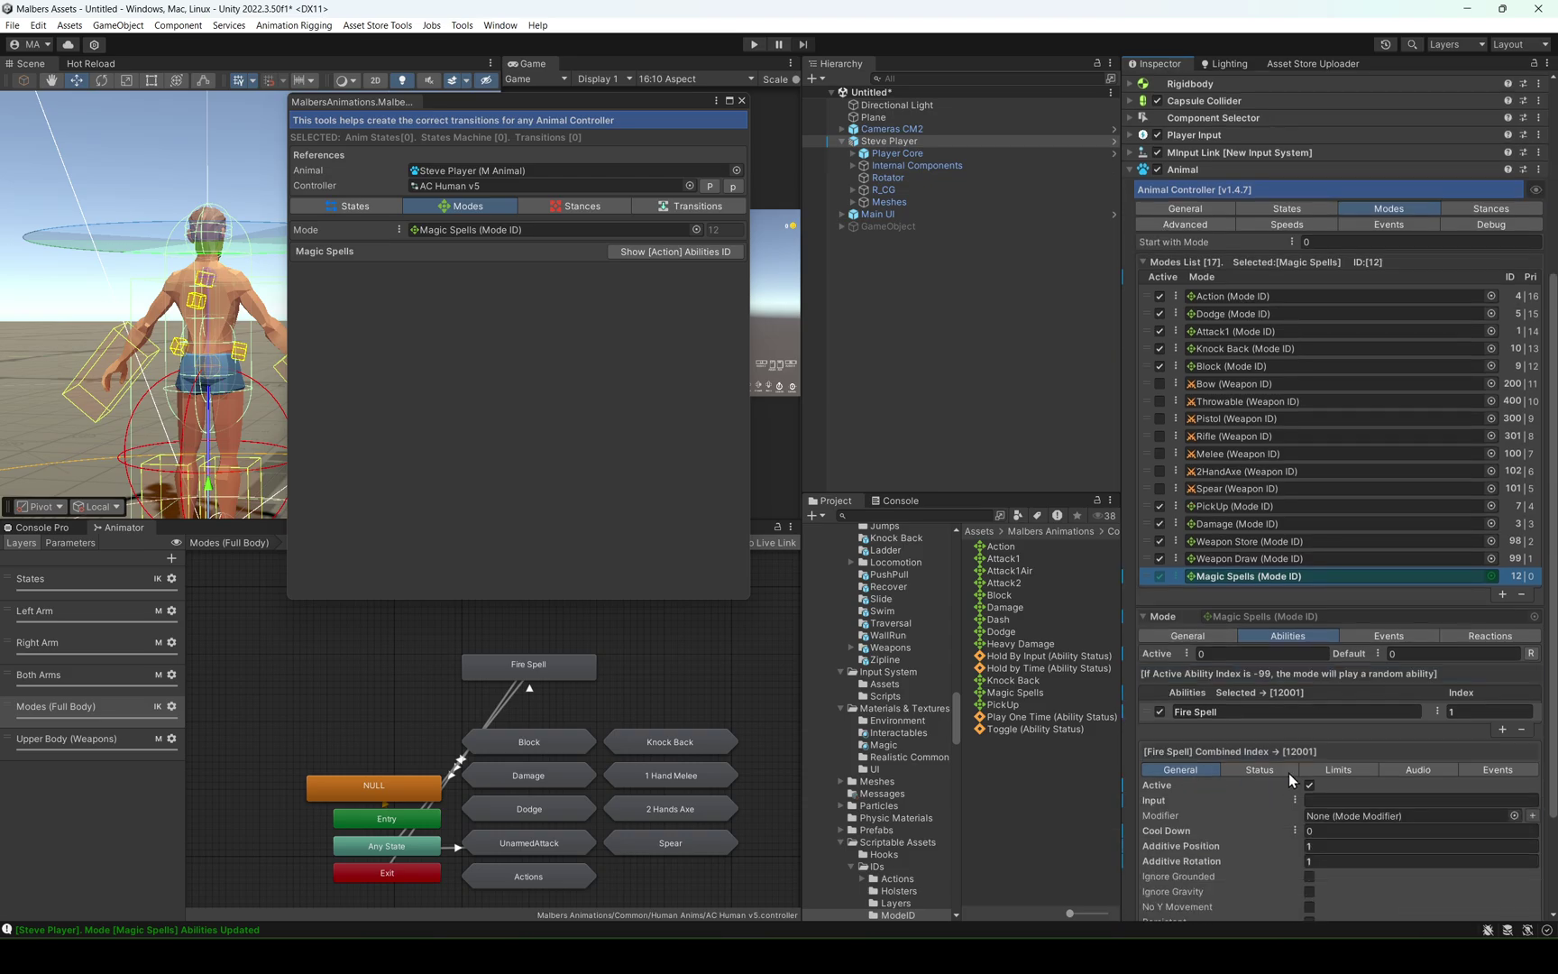
scroll(1374, 774, "down", 3)
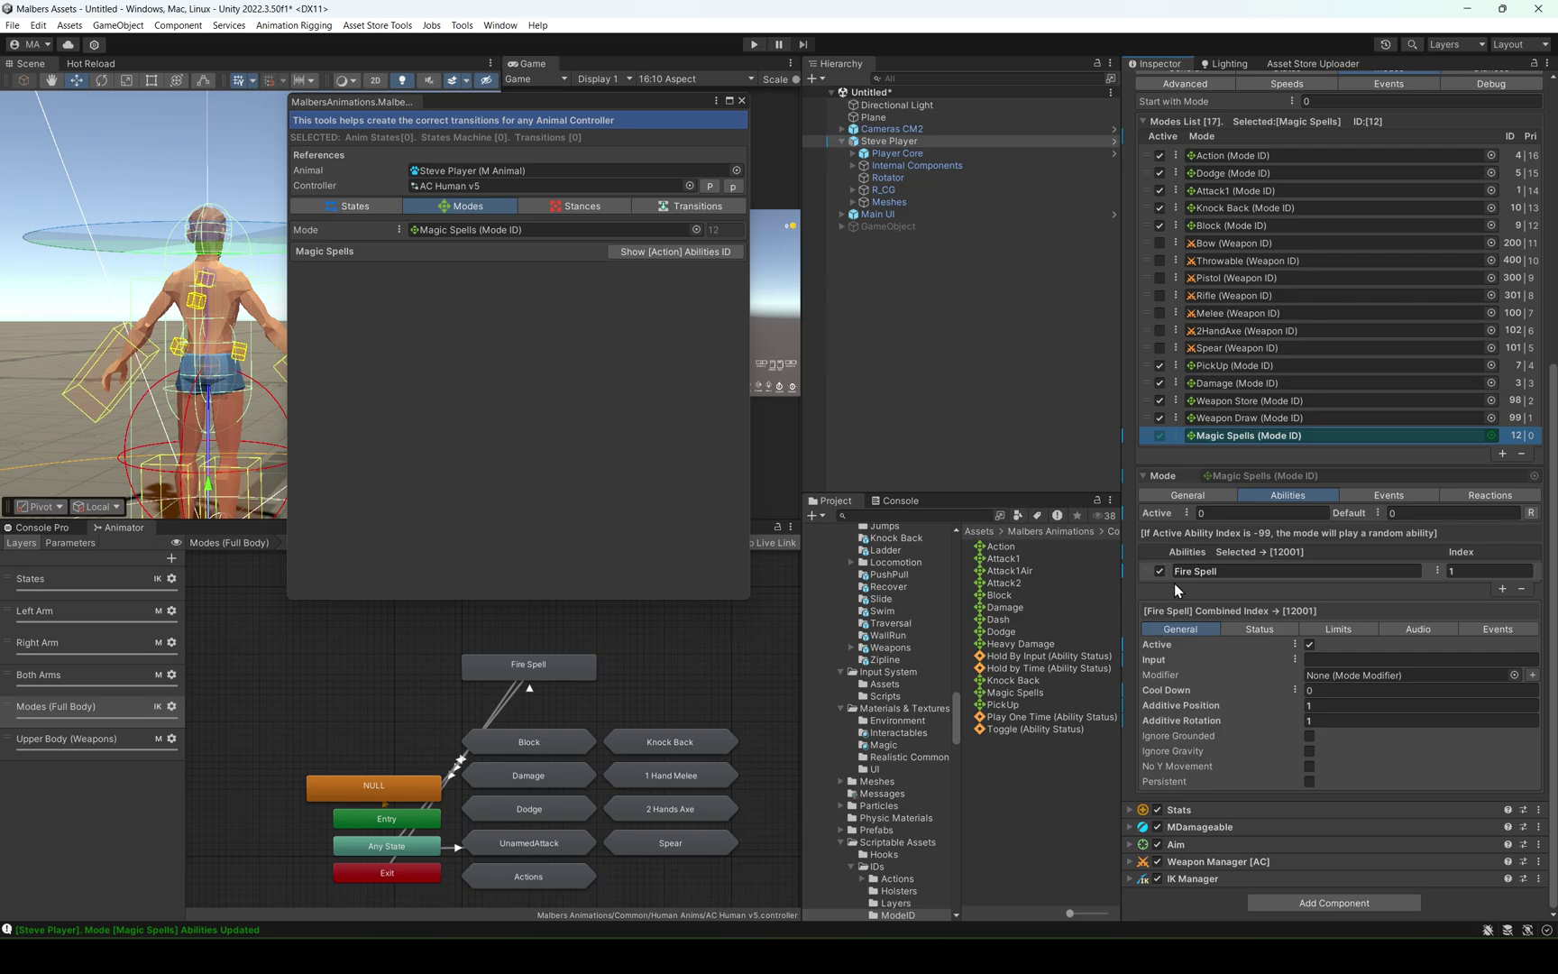
Create a sub-state machine in the Modes (Full Body) layer and name it Magic Spells.
right_click(370, 631)
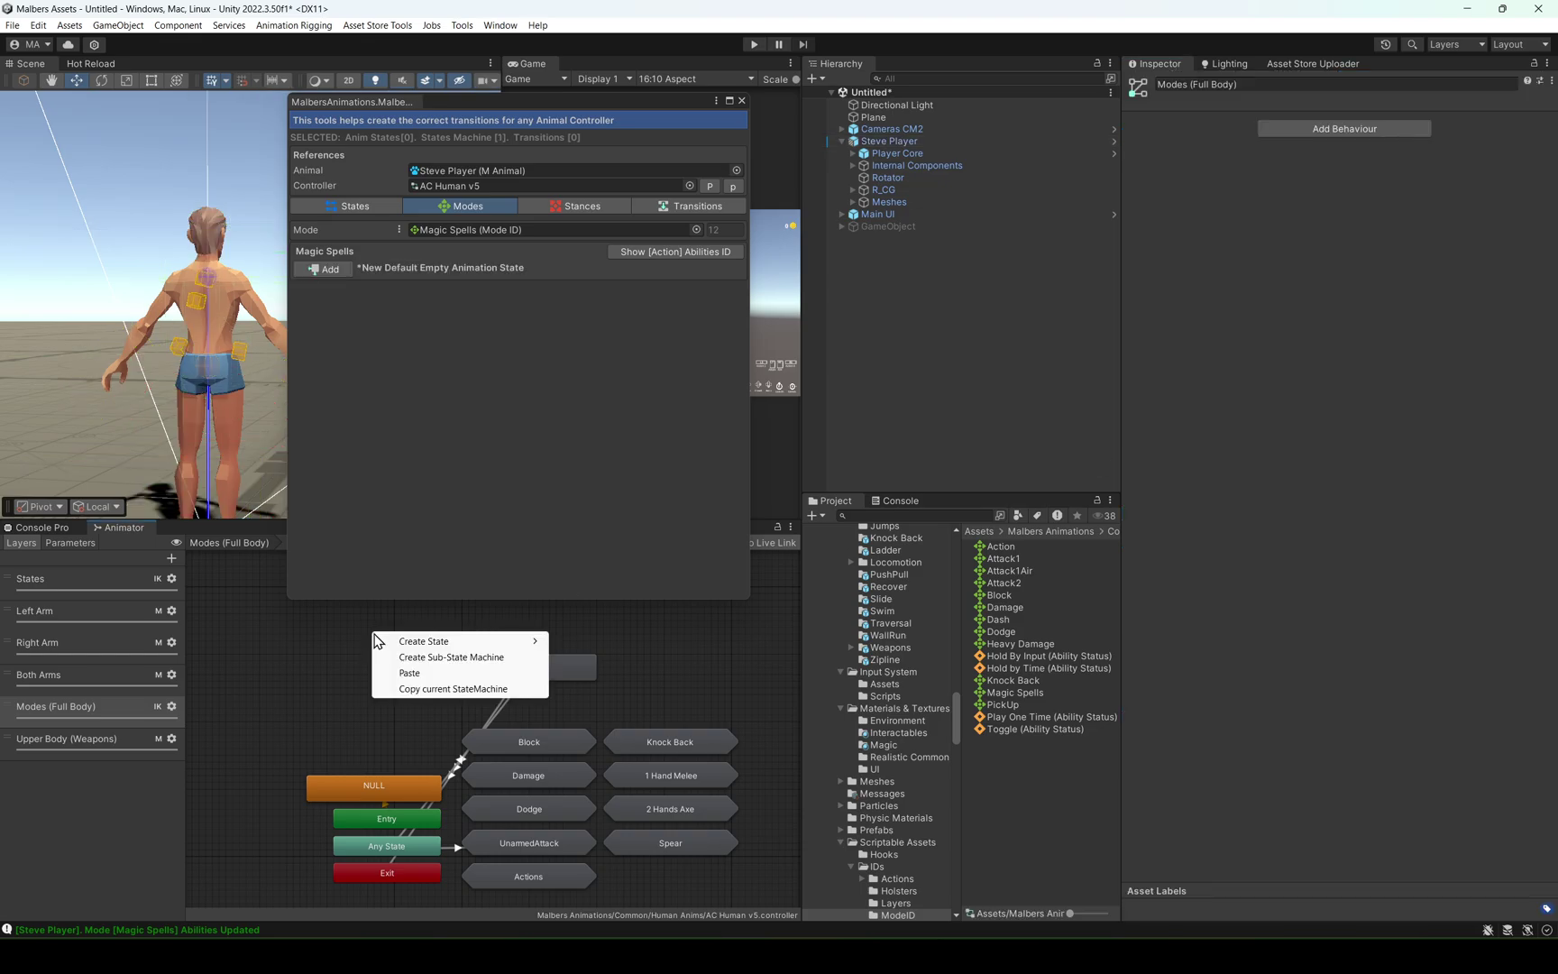
left_click(397, 656)
left_click_drag(411, 654, 344, 634)
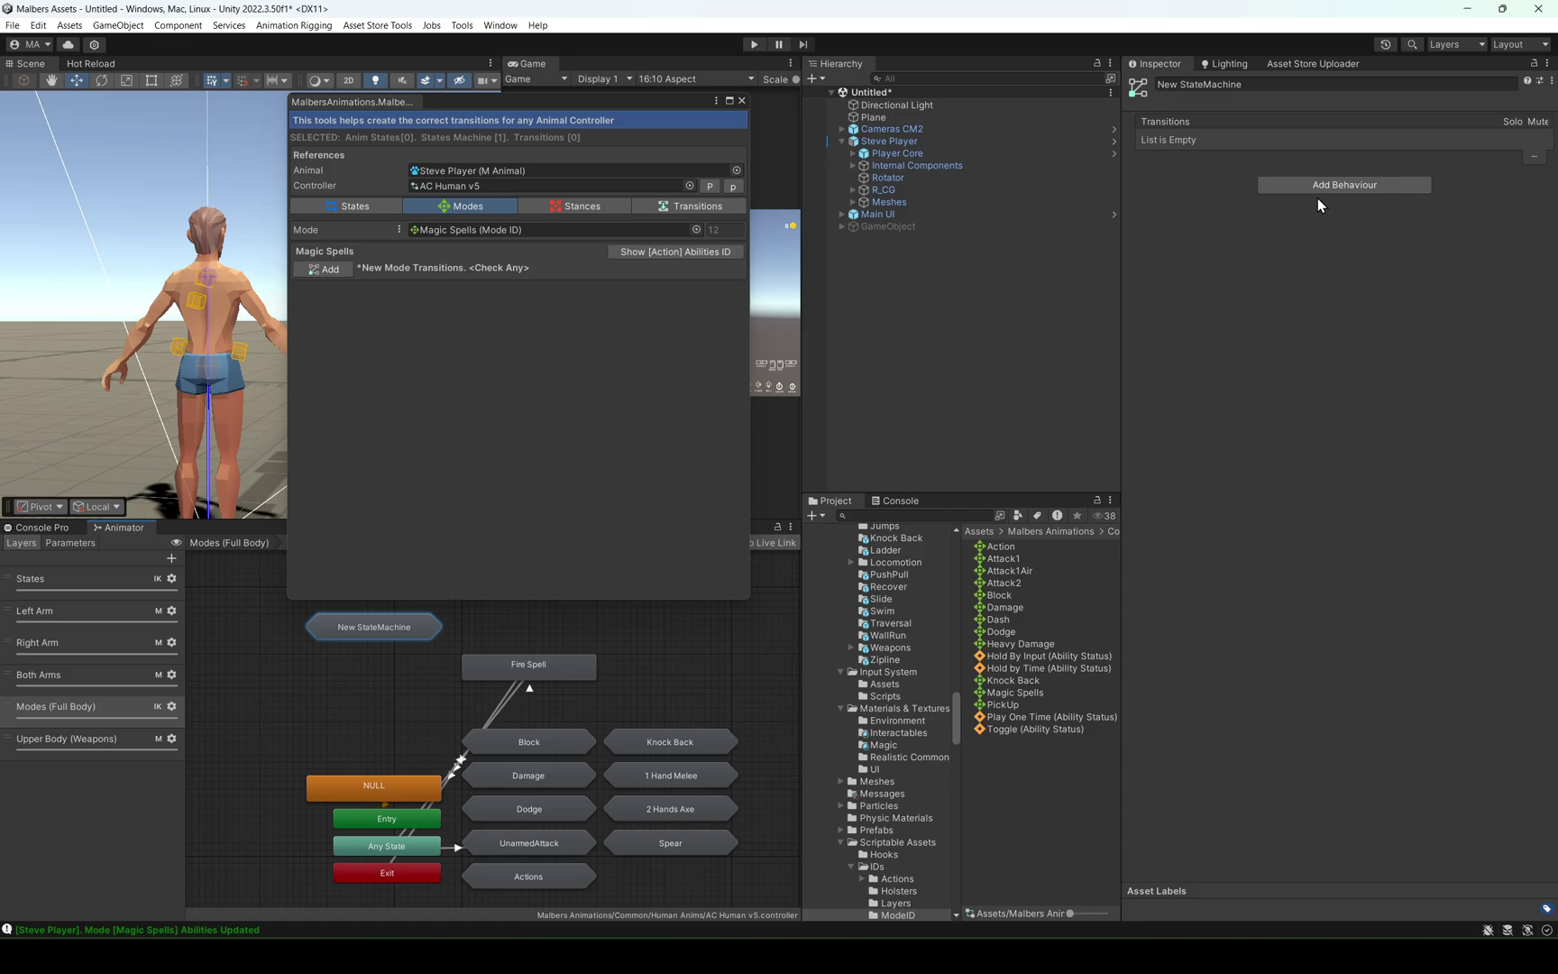
left_click(1258, 83)
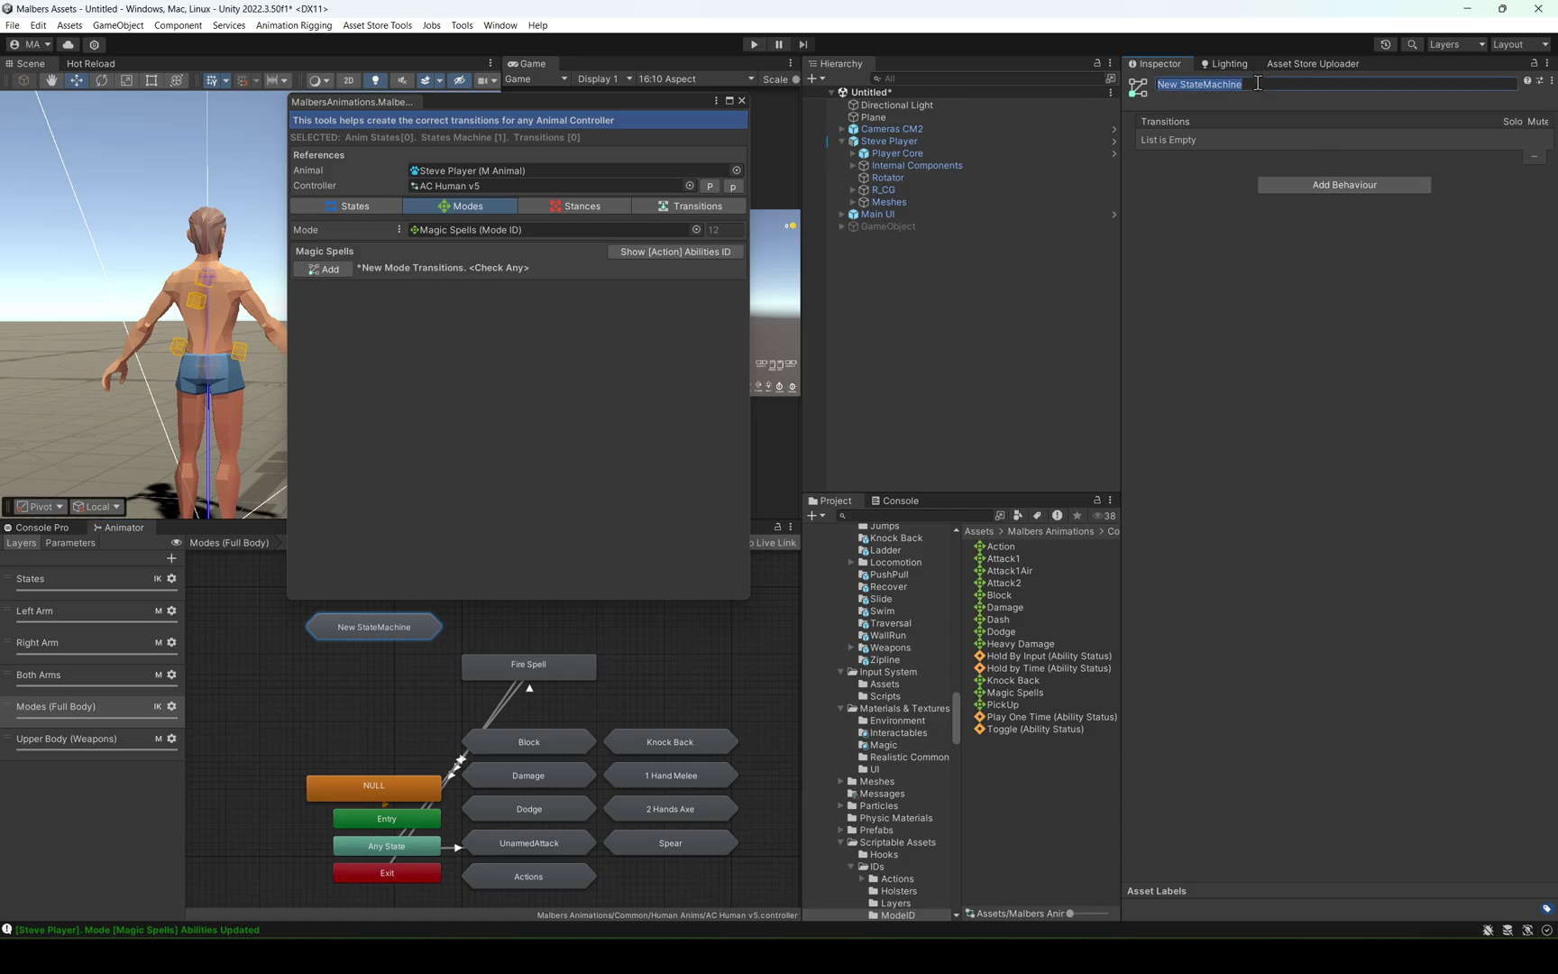
type("Magic Spells")
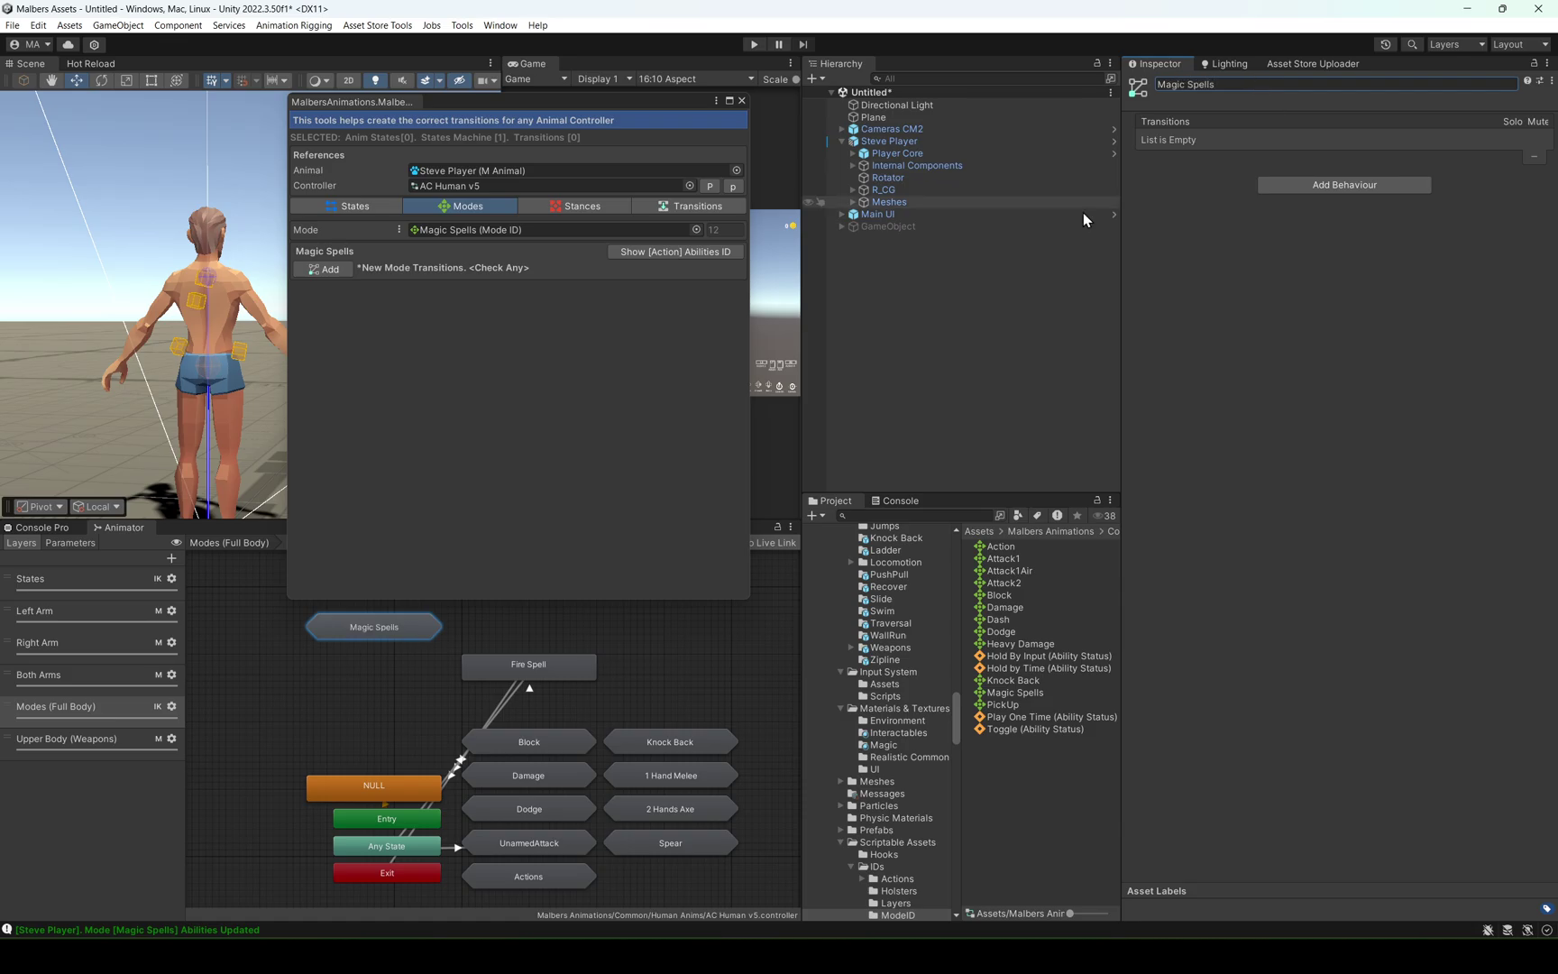
Move the Fire Spell state into the Magic Spells sub-state machine and arrange the nodes inside it.
left_click_drag(499, 658, 377, 619)
double_click(375, 621)
left_click_drag(262, 688, 474, 676)
left_click_drag(273, 758, 505, 839)
Shift Fire Spell's Loop transition earlier, to an exit time of about 0.39 and an offset of about 0.04, and preview it.
left_click(479, 681)
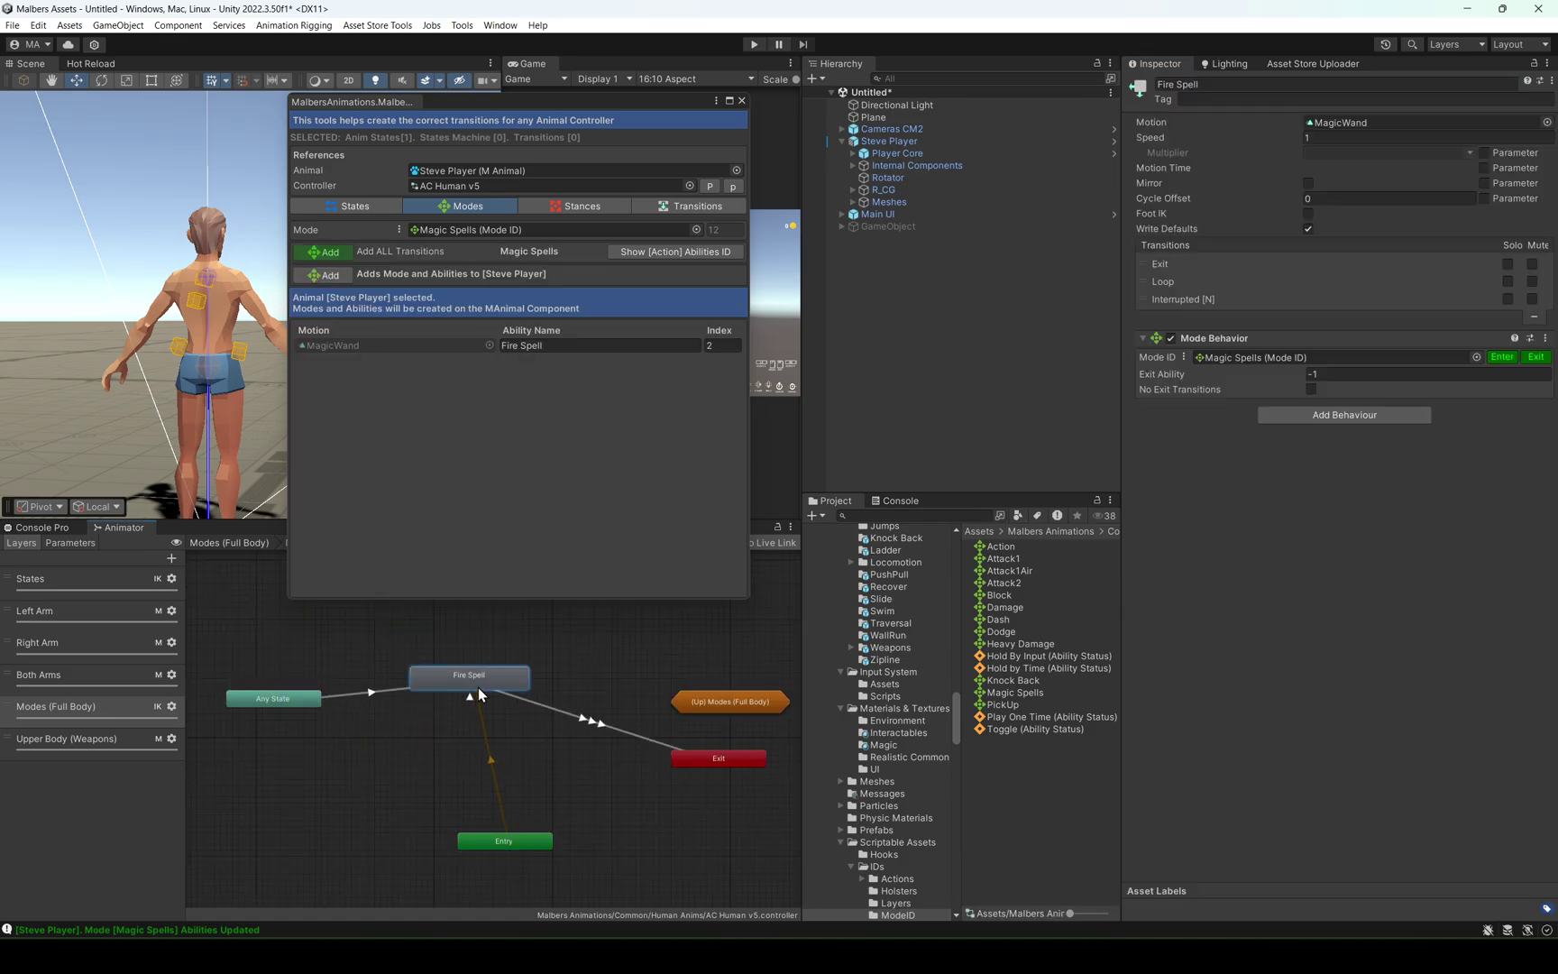
left_click(470, 698)
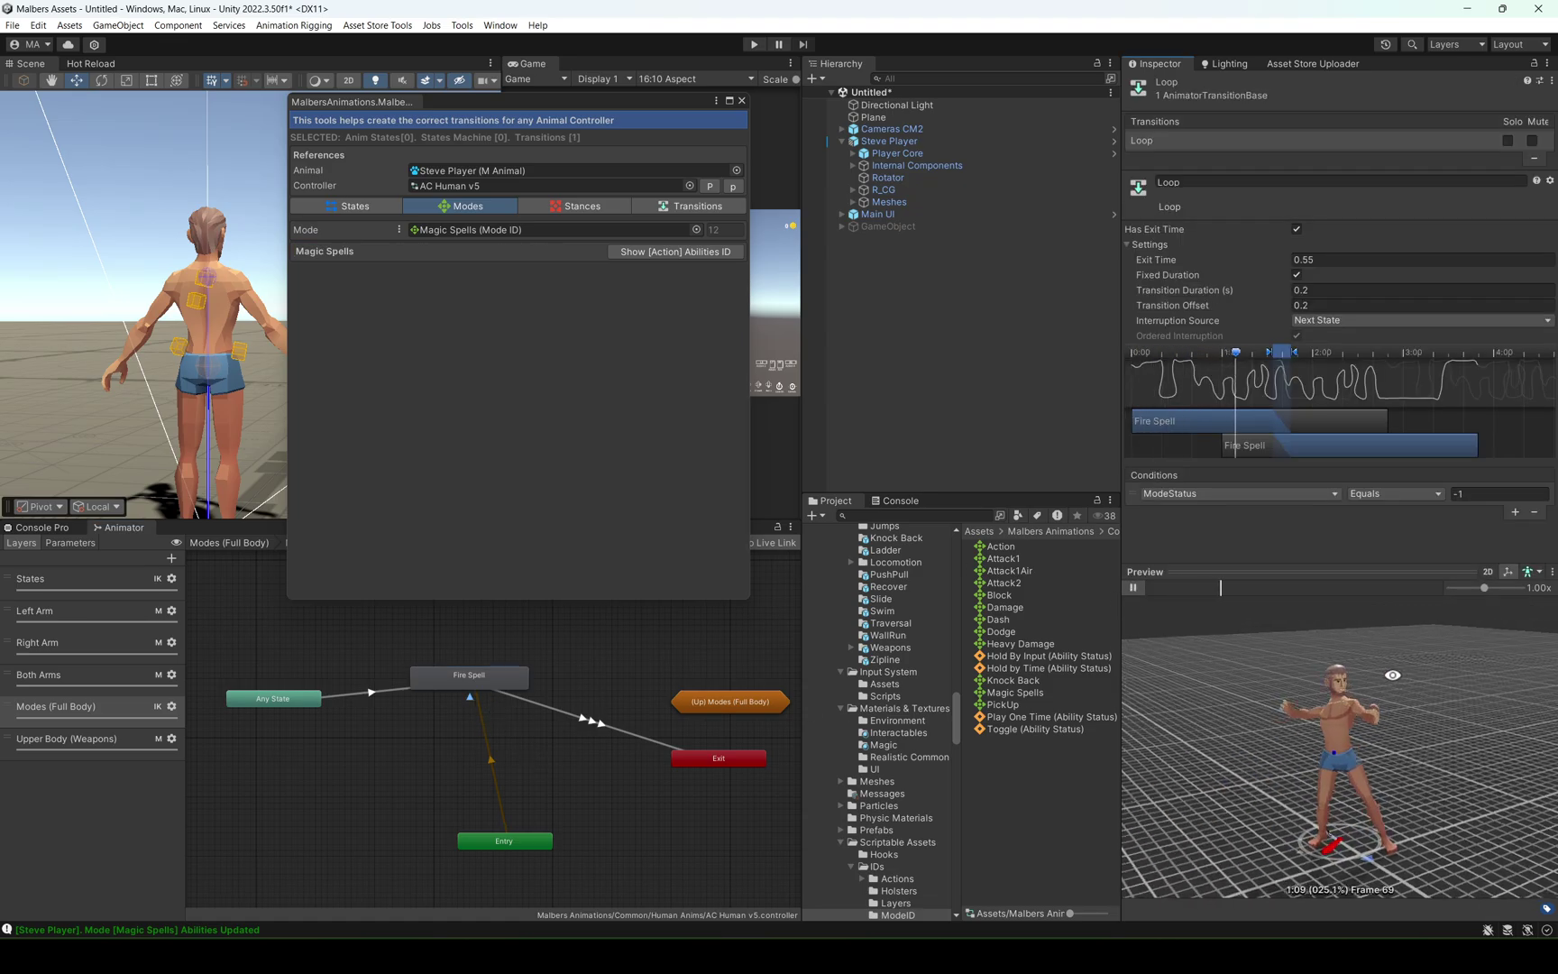
left_click(1134, 588)
left_click_drag(1418, 375, 1238, 363)
left_click(1133, 589)
left_click(1132, 589)
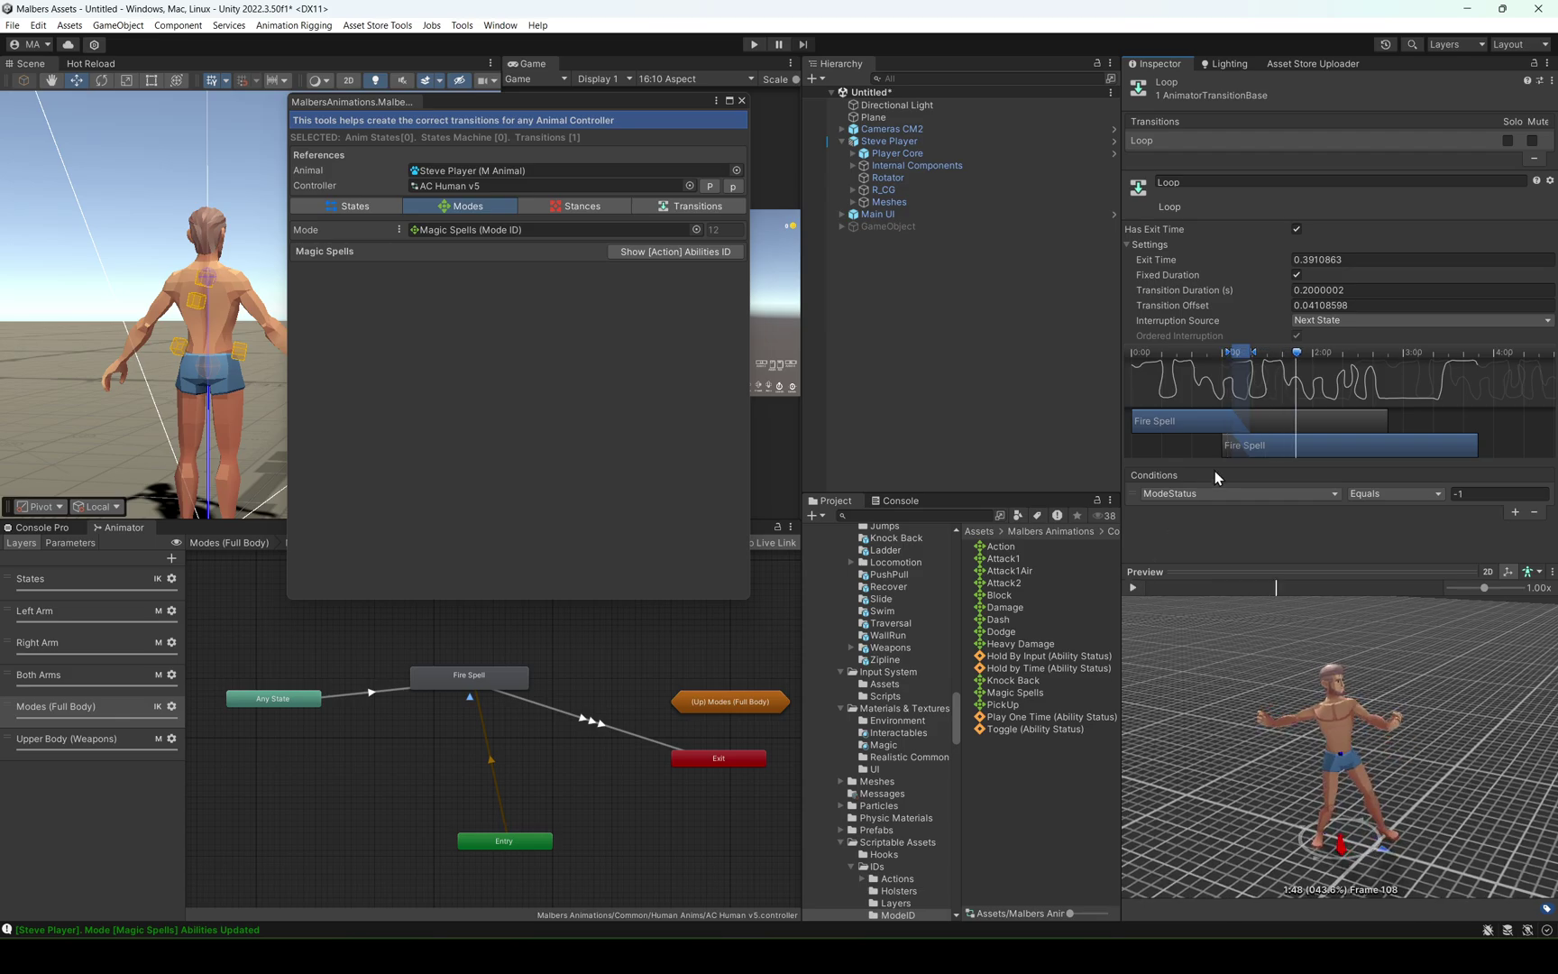
Try Loop transition offsets of about 0.17 and 0.11, previewing the animation blend.
left_click_drag(1226, 451, 1193, 450)
left_click_drag(1297, 352, 1167, 359)
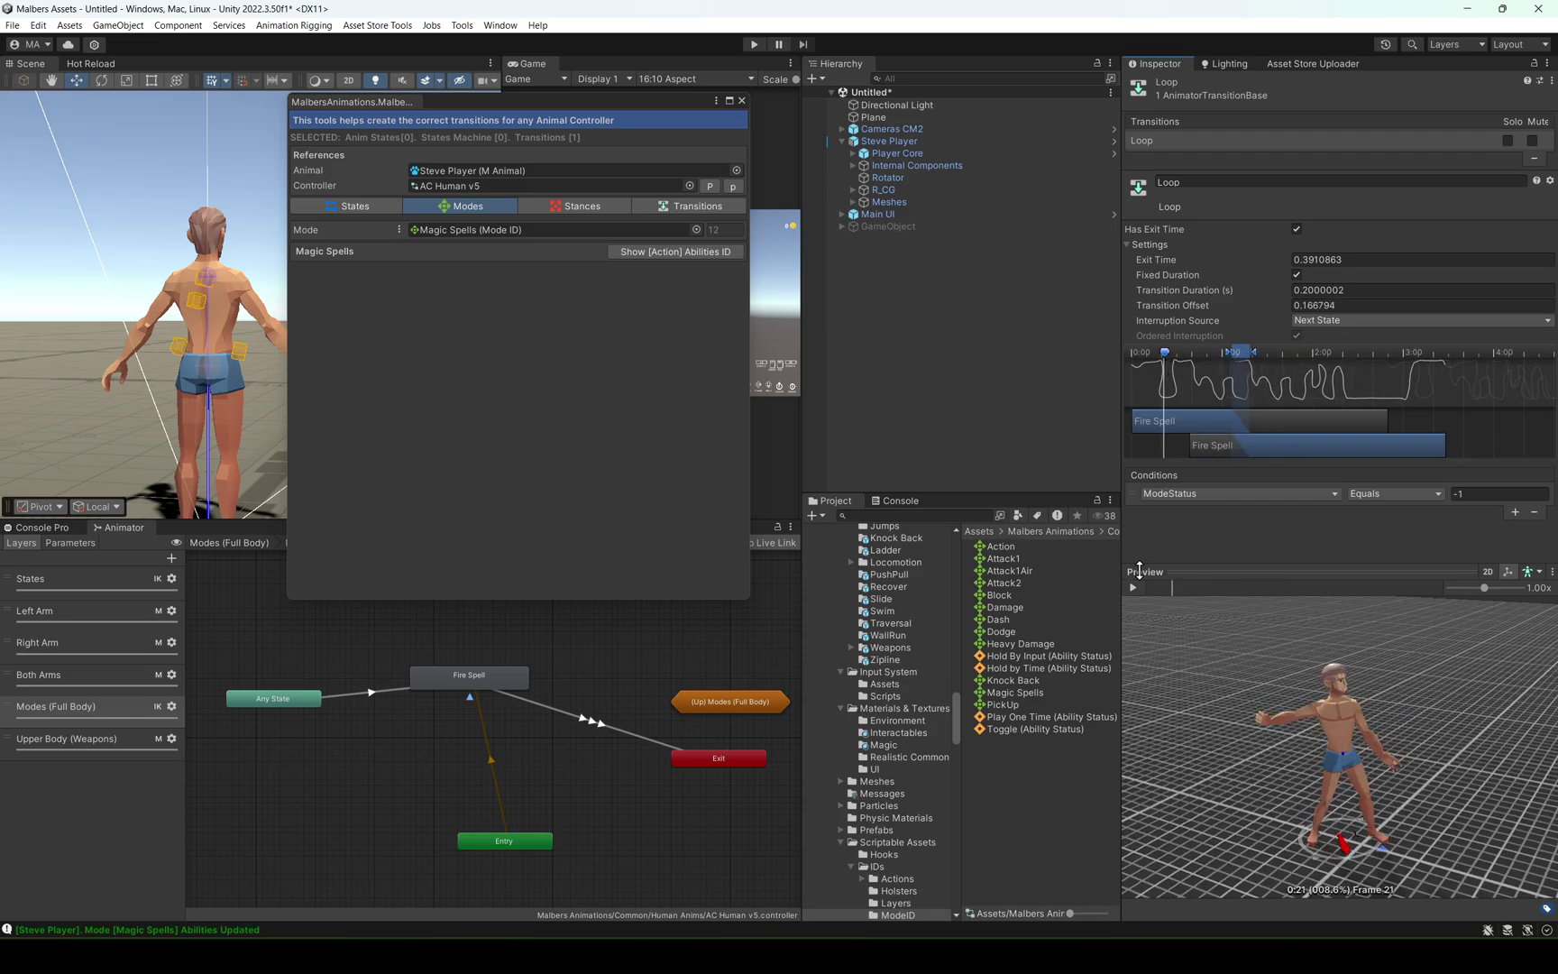
left_click(1134, 587)
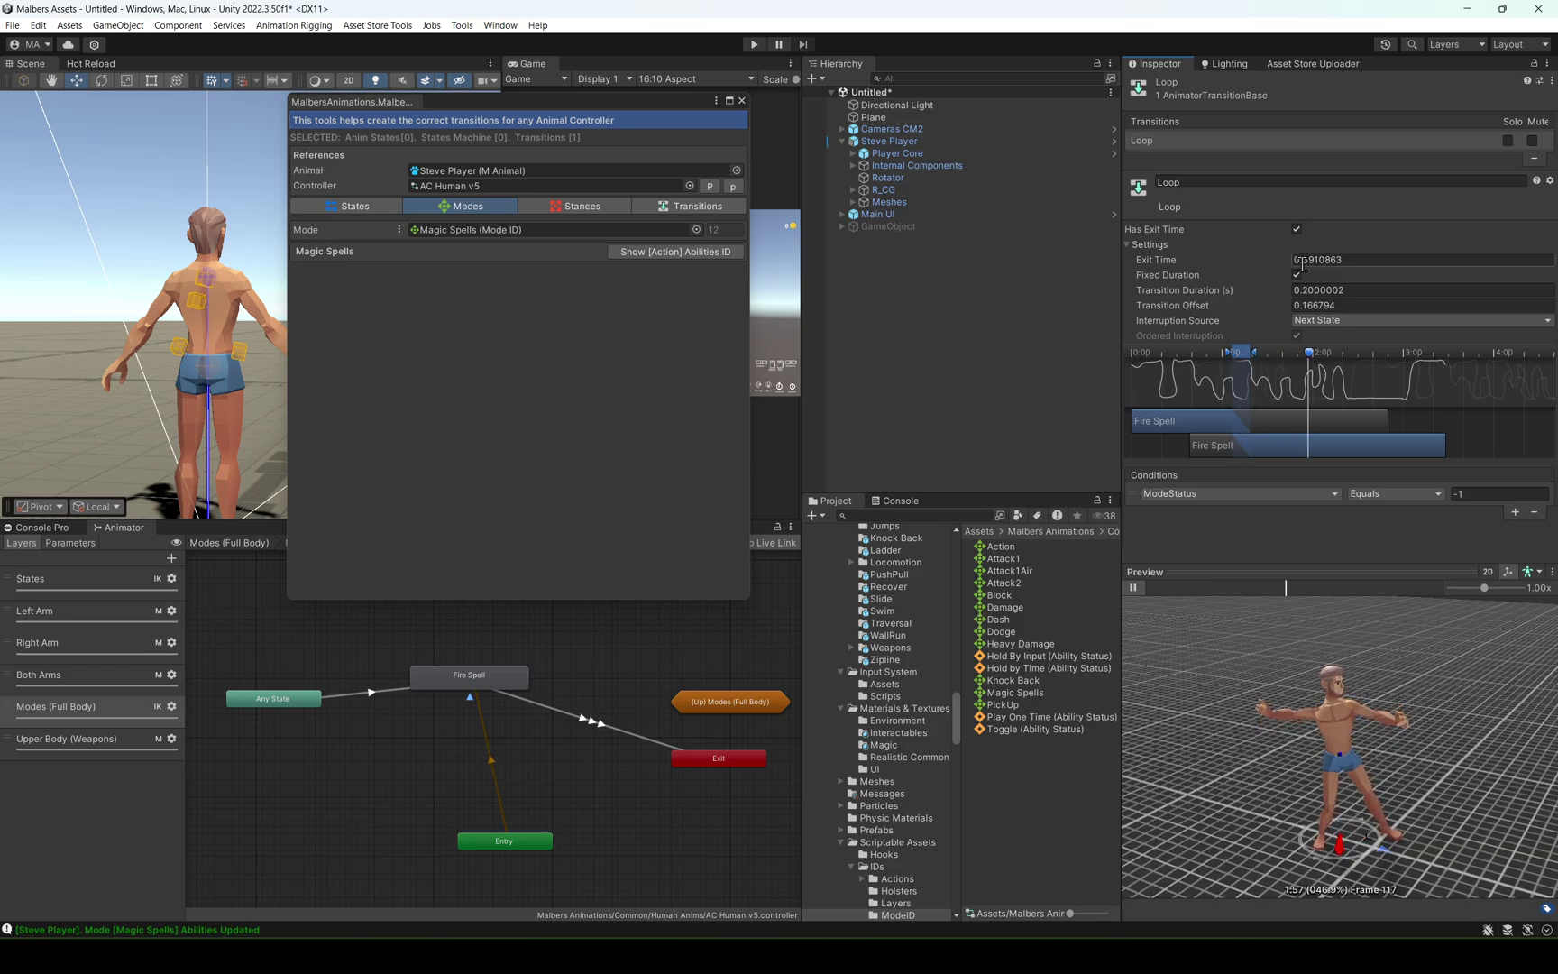
left_click(1205, 360)
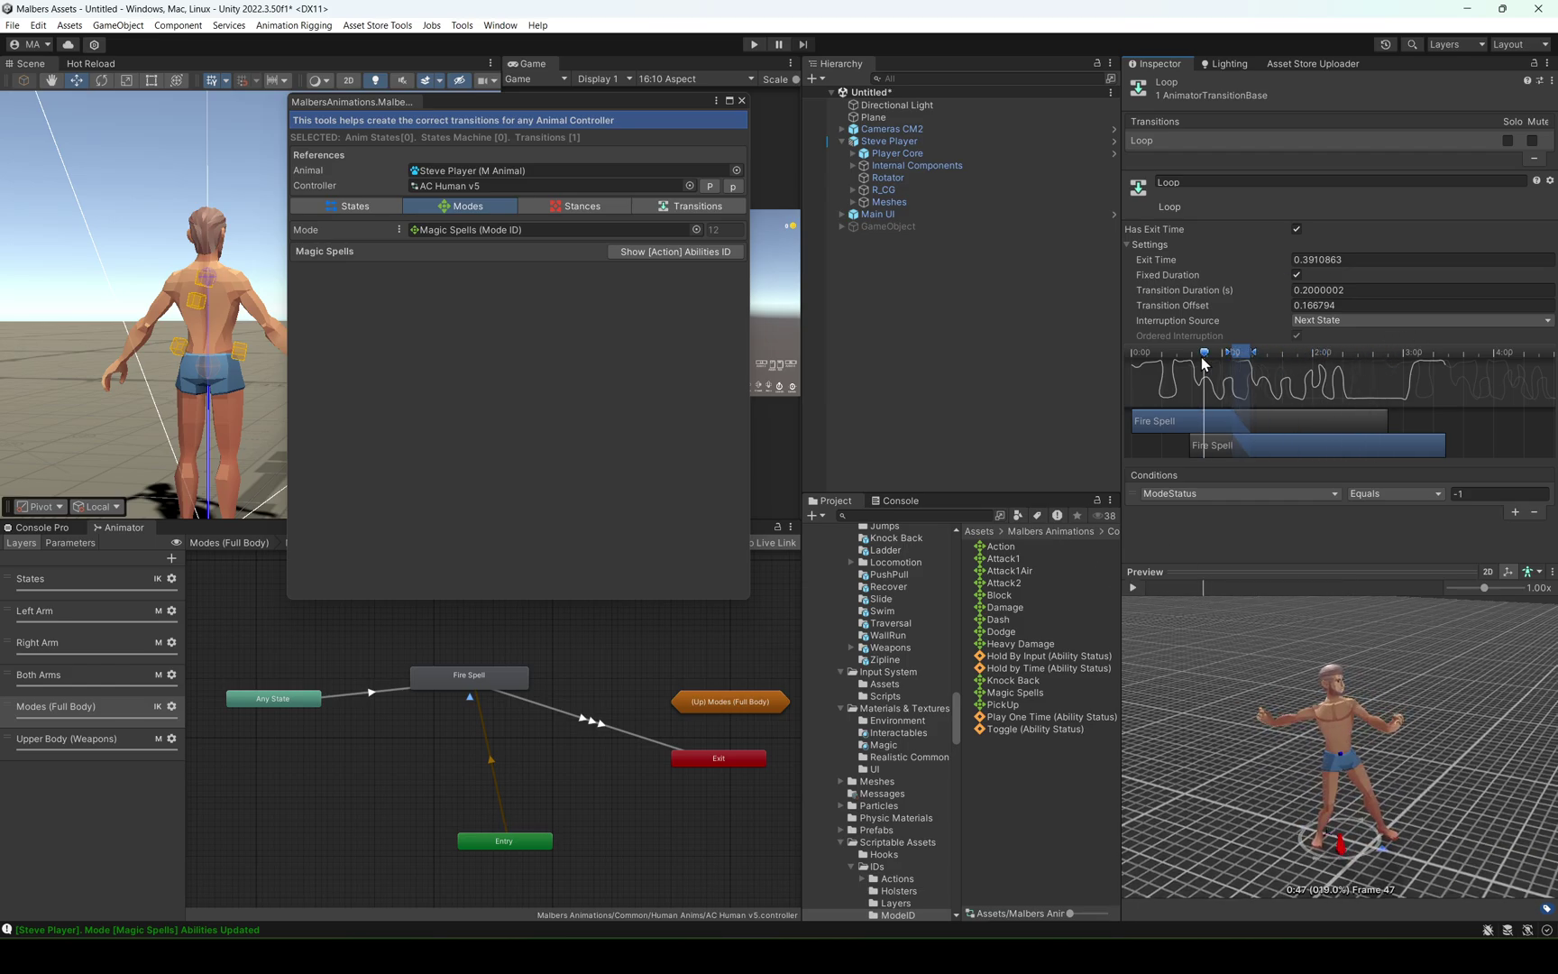
left_click(1128, 592)
left_click_drag(1205, 455, 1222, 454)
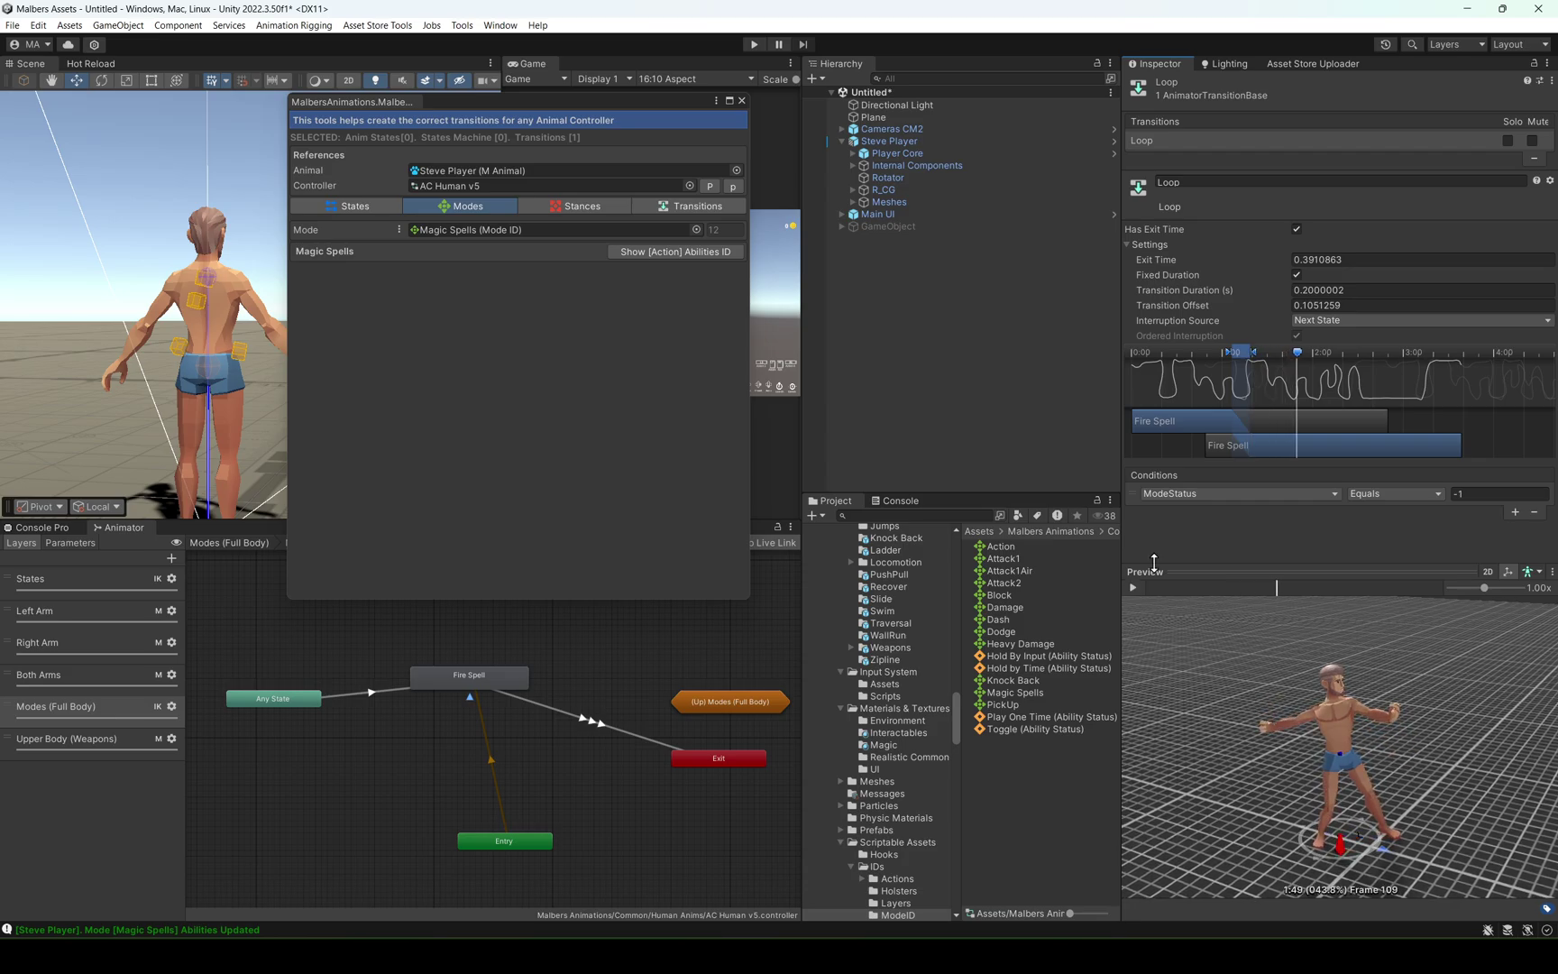
Fine-tune the Loop transition on the timeline to an exit time of about 0.43 and an offset of about 0.24.
mouse_move(1249, 361)
left_mouse_down()
mouse_move(1261, 361)
mouse_move(1197, 371)
mouse_move(1228, 373)
mouse_move(1245, 354)
left_mouse_up()
left_click_drag(1288, 442, 1277, 442)
left_click_drag(1245, 354, 1235, 357)
left_click_drag(1285, 443, 1279, 443)
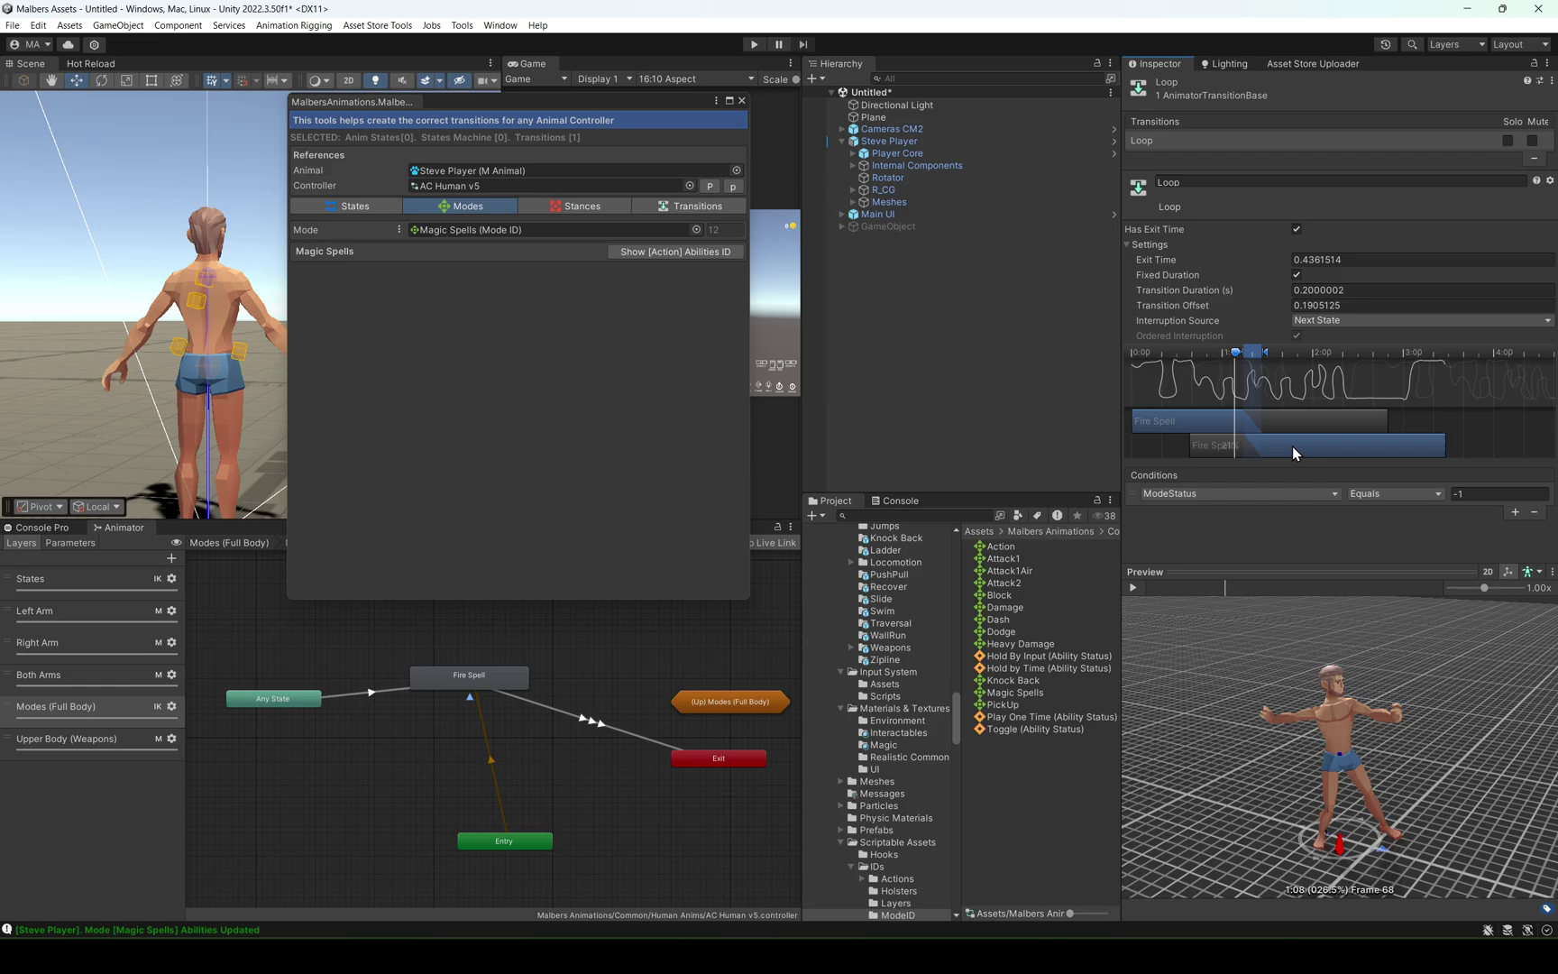
left_click_drag(1239, 357, 1243, 361)
left_click_drag(1284, 448, 1276, 449)
mouse_move(1245, 357)
left_mouse_down()
mouse_move(1231, 363)
mouse_move(1271, 363)
mouse_move(1228, 366)
mouse_move(1285, 362)
mouse_move(1221, 369)
mouse_move(1237, 365)
left_mouse_up()
Round the Loop transition to exit time 0.43, duration 0.2 and offset 0.24, and tidy the Fire Spell and Entry nodes.
left_click_drag(1315, 260, 1369, 307)
key("BackSpace")
key("BackSpace")
left_click(1370, 306)
key("BackSpace")
key("BackSpace")
key("BackSpace")
key("BackSpace")
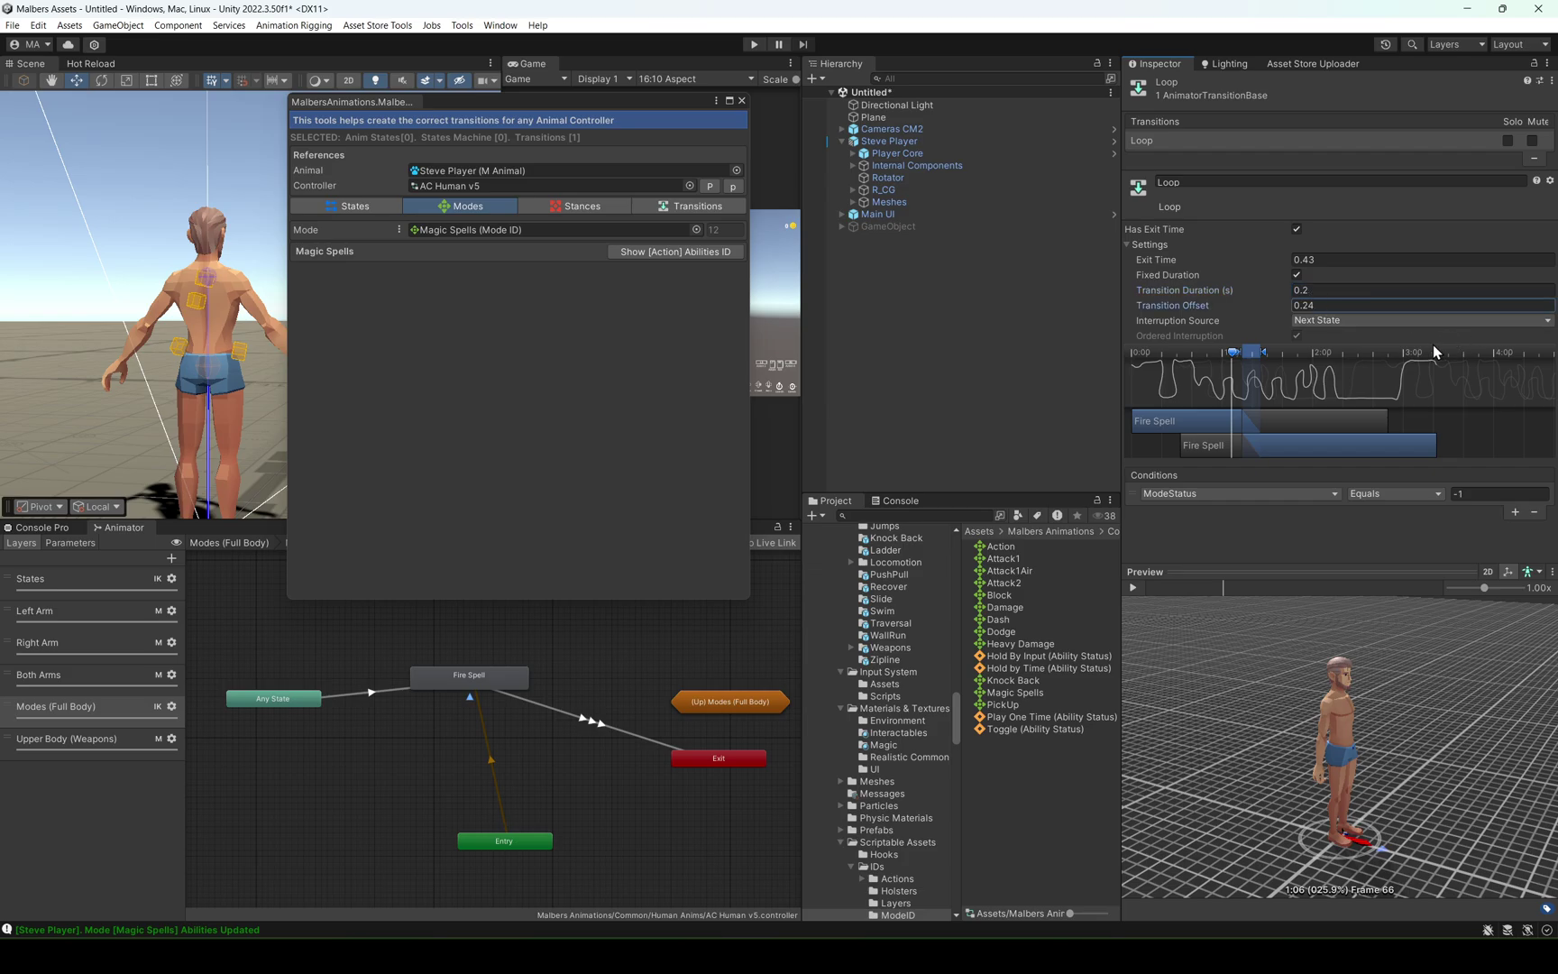
left_click_drag(487, 682, 467, 718)
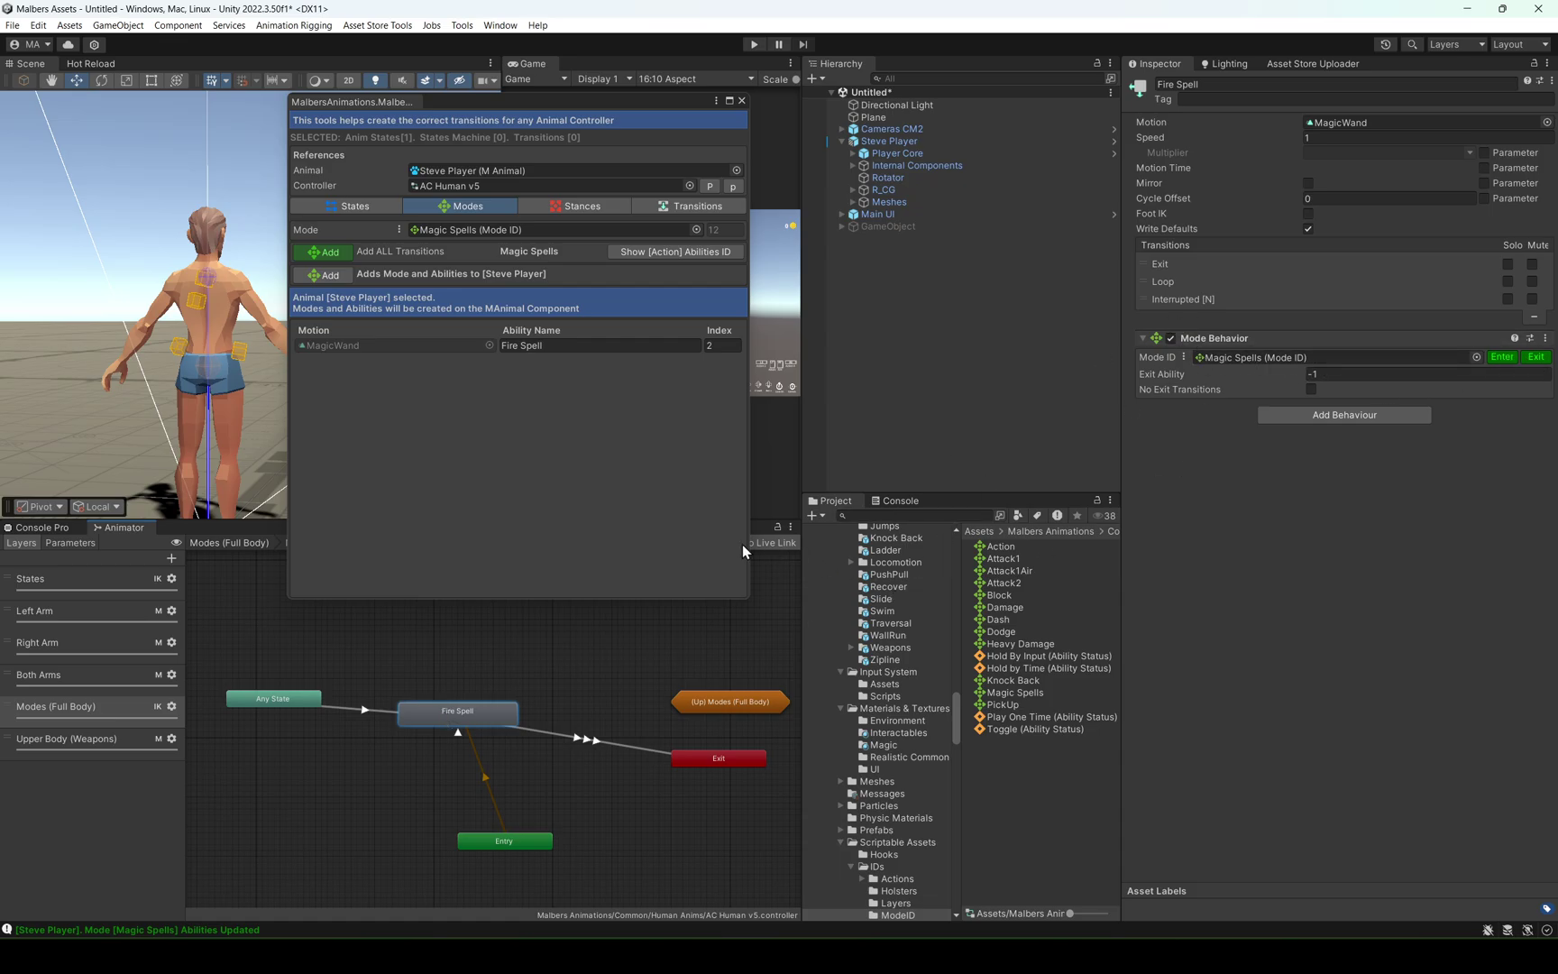
left_click_drag(486, 836, 410, 783)
Select Steve Player, collapse its Animal component and disable the Weapon Manager component.
left_click(942, 142)
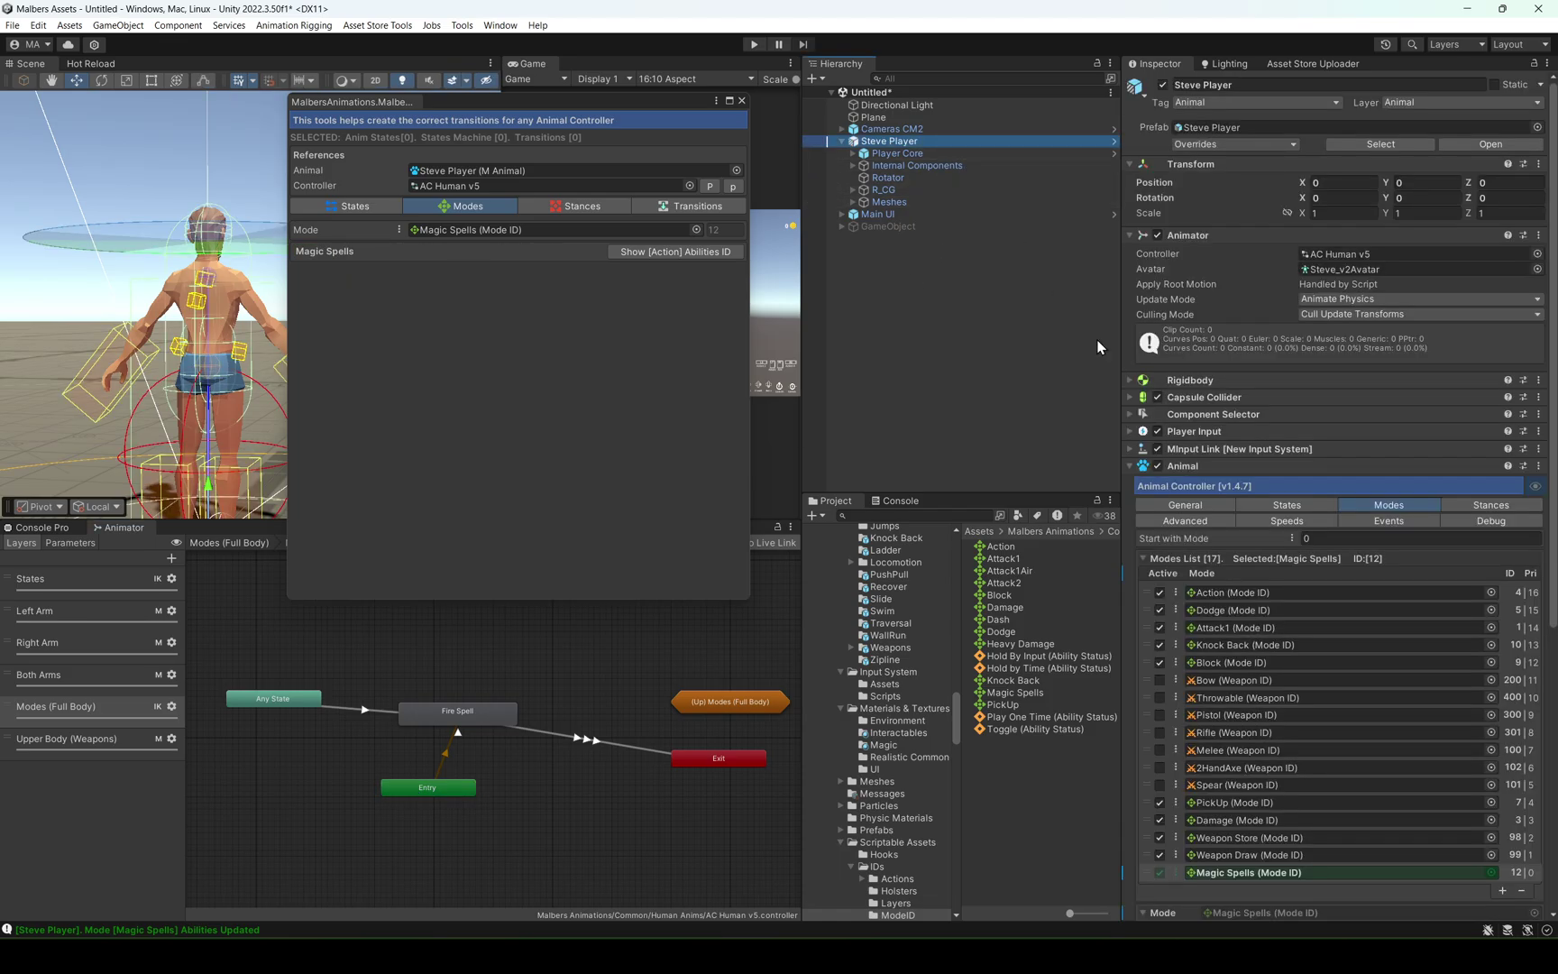
scroll(1244, 600, "down", 2)
left_click(1234, 306)
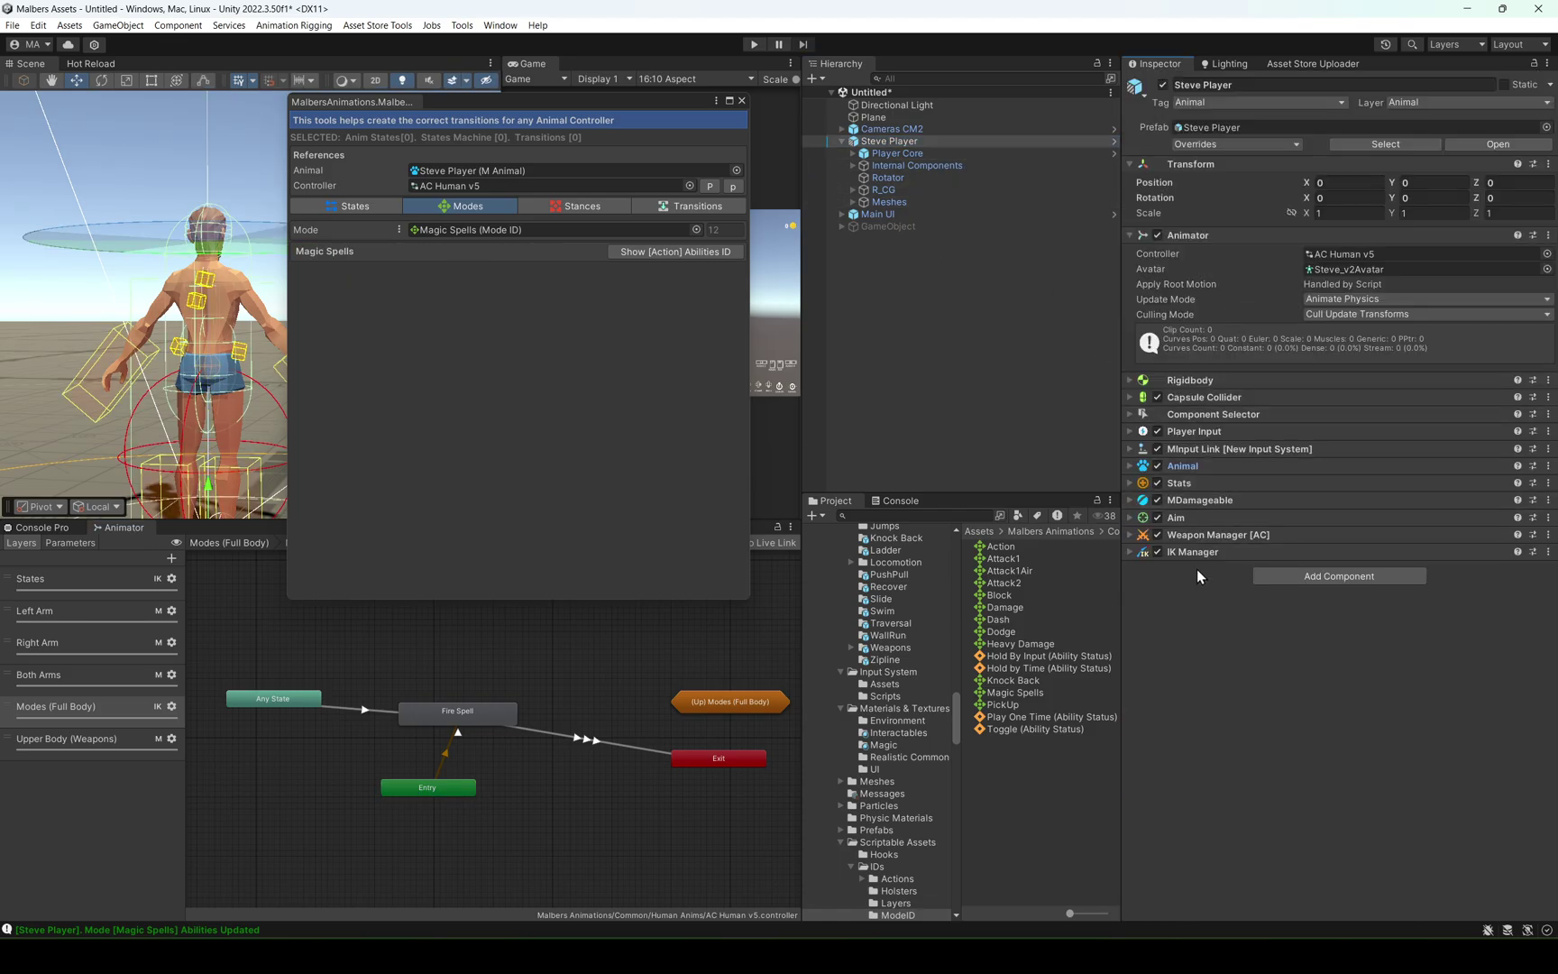
left_click(1158, 535)
Locate the Action1 input and its bindings in Steve Player's MInput Link component and select its name for copying.
left_click(1197, 432)
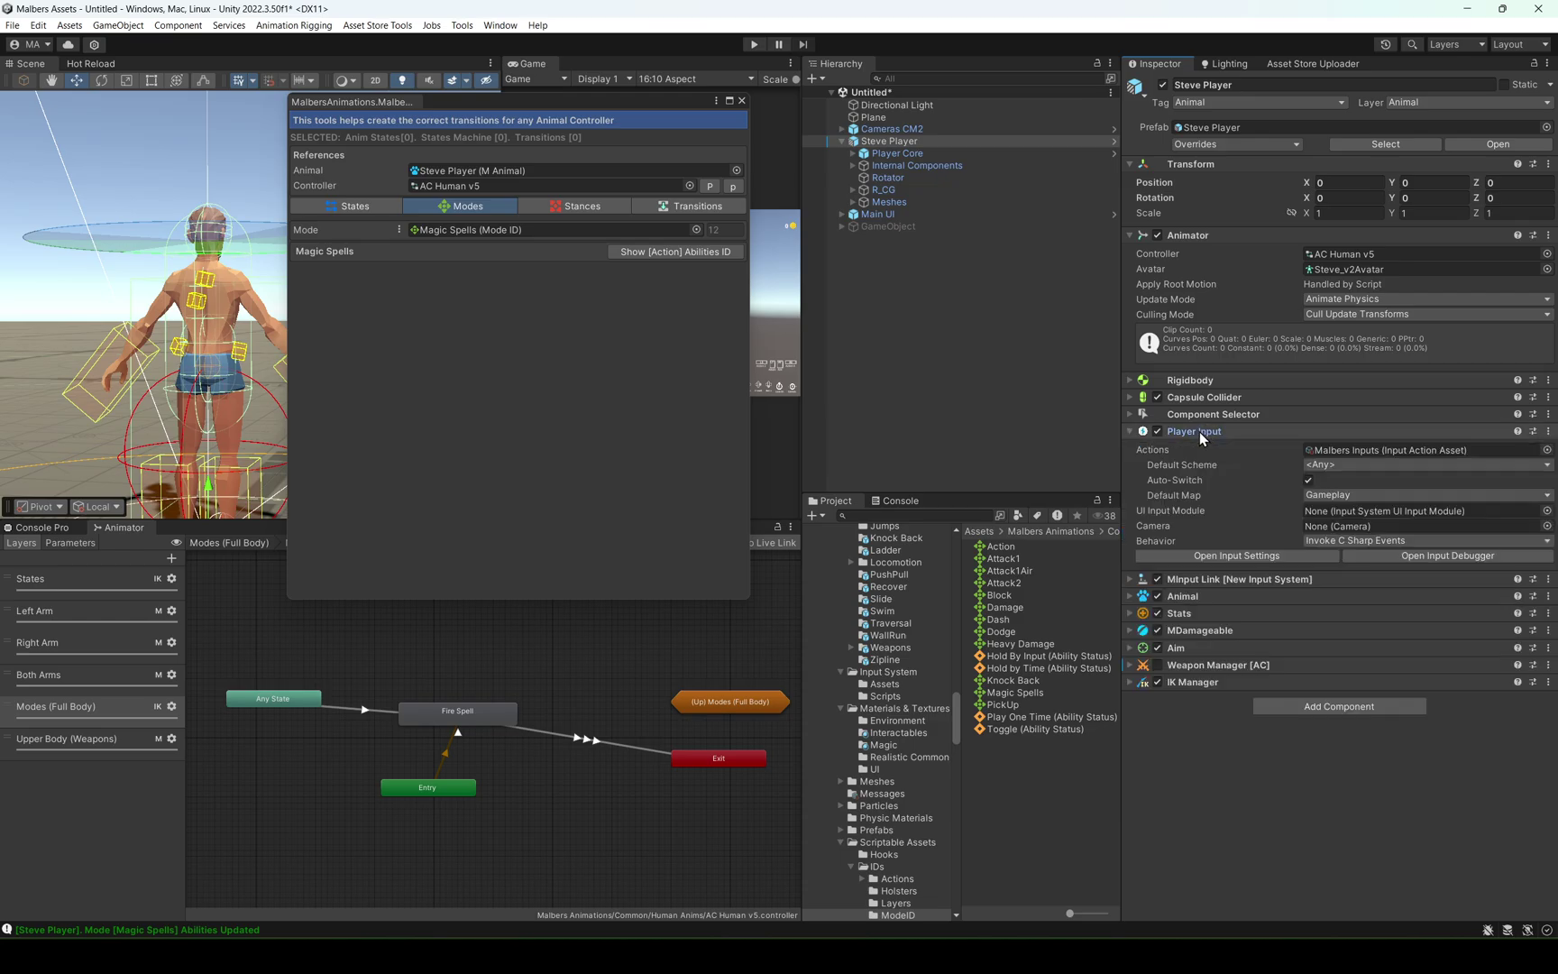
left_click(1183, 578)
scroll(1210, 403, "down", 8)
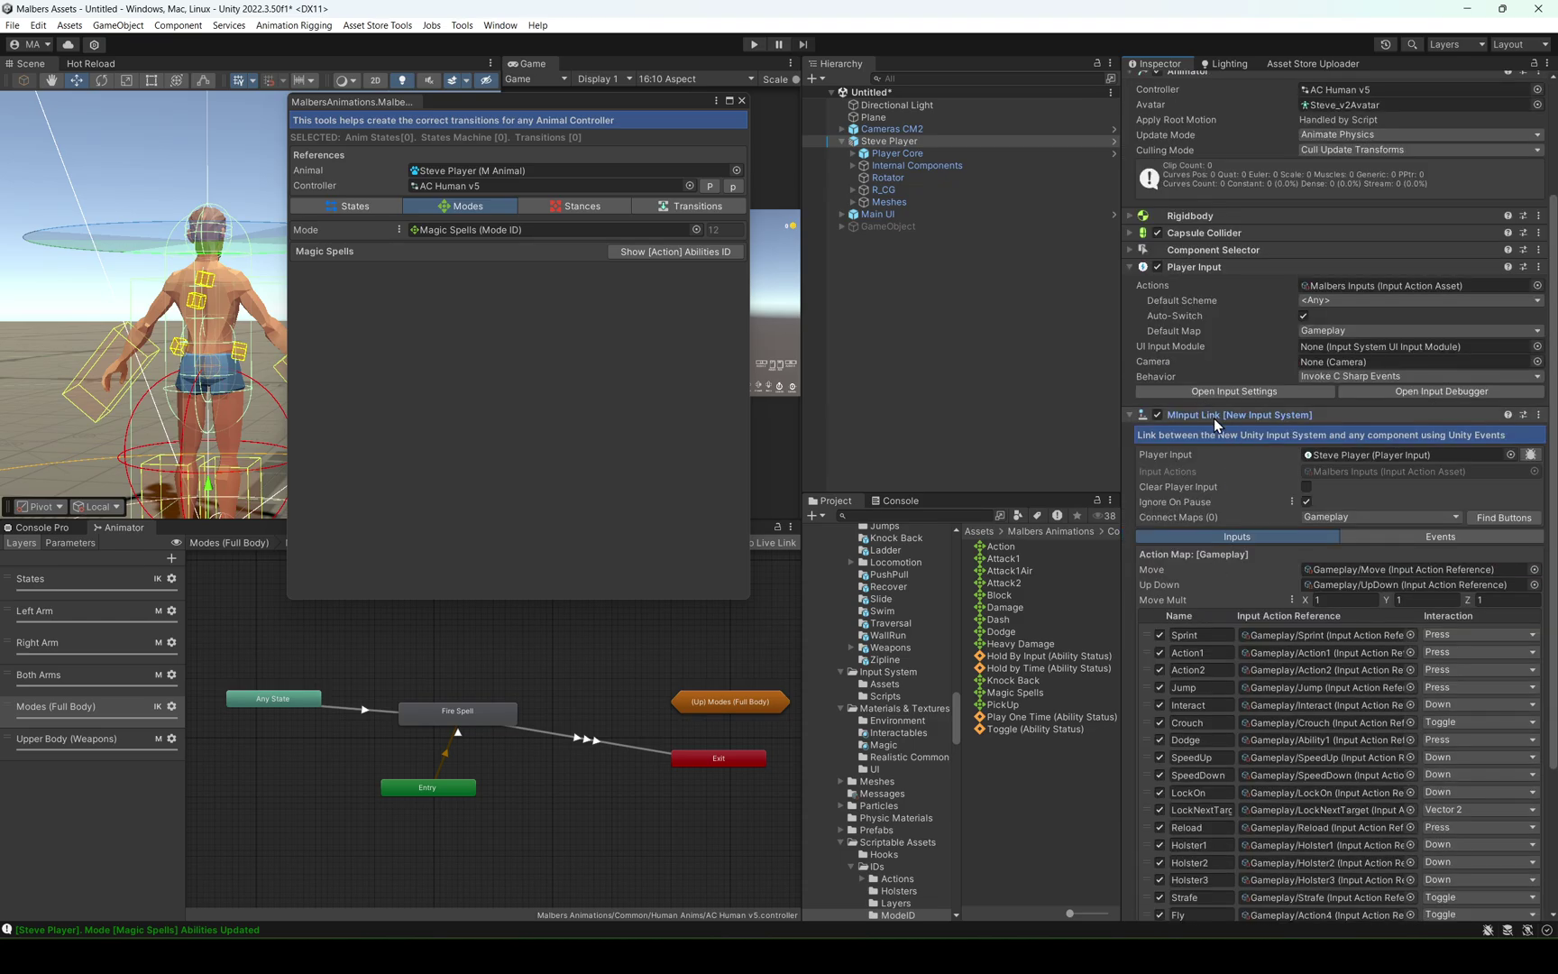
scroll(1210, 458, "down", 2)
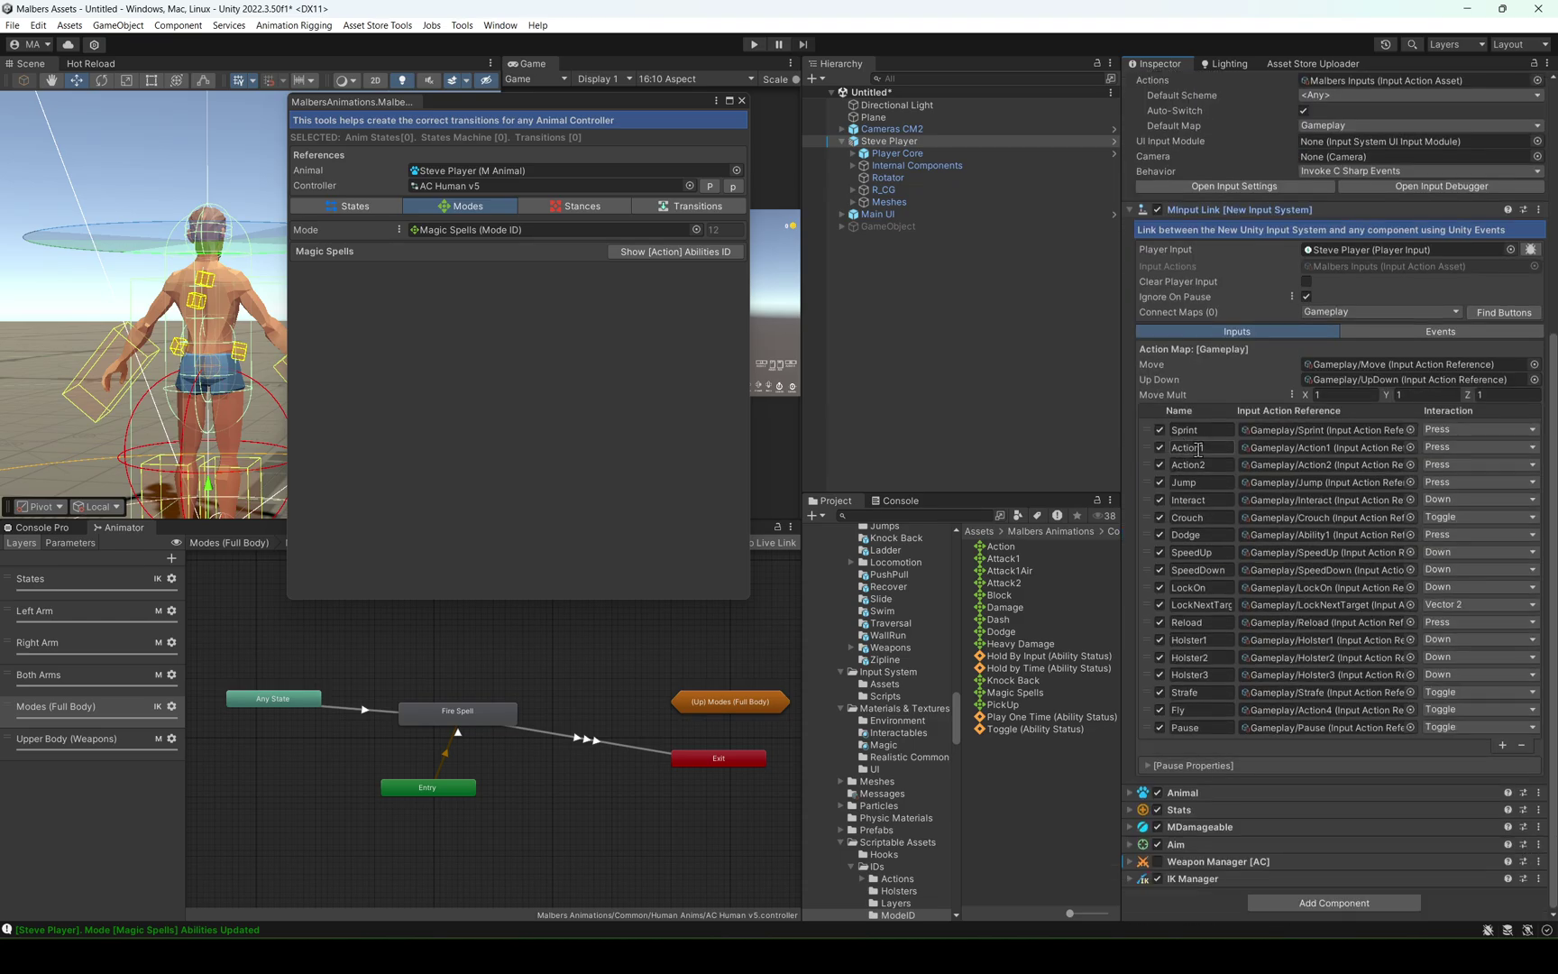
left_click(1147, 447)
scroll(1364, 754, "down", 3)
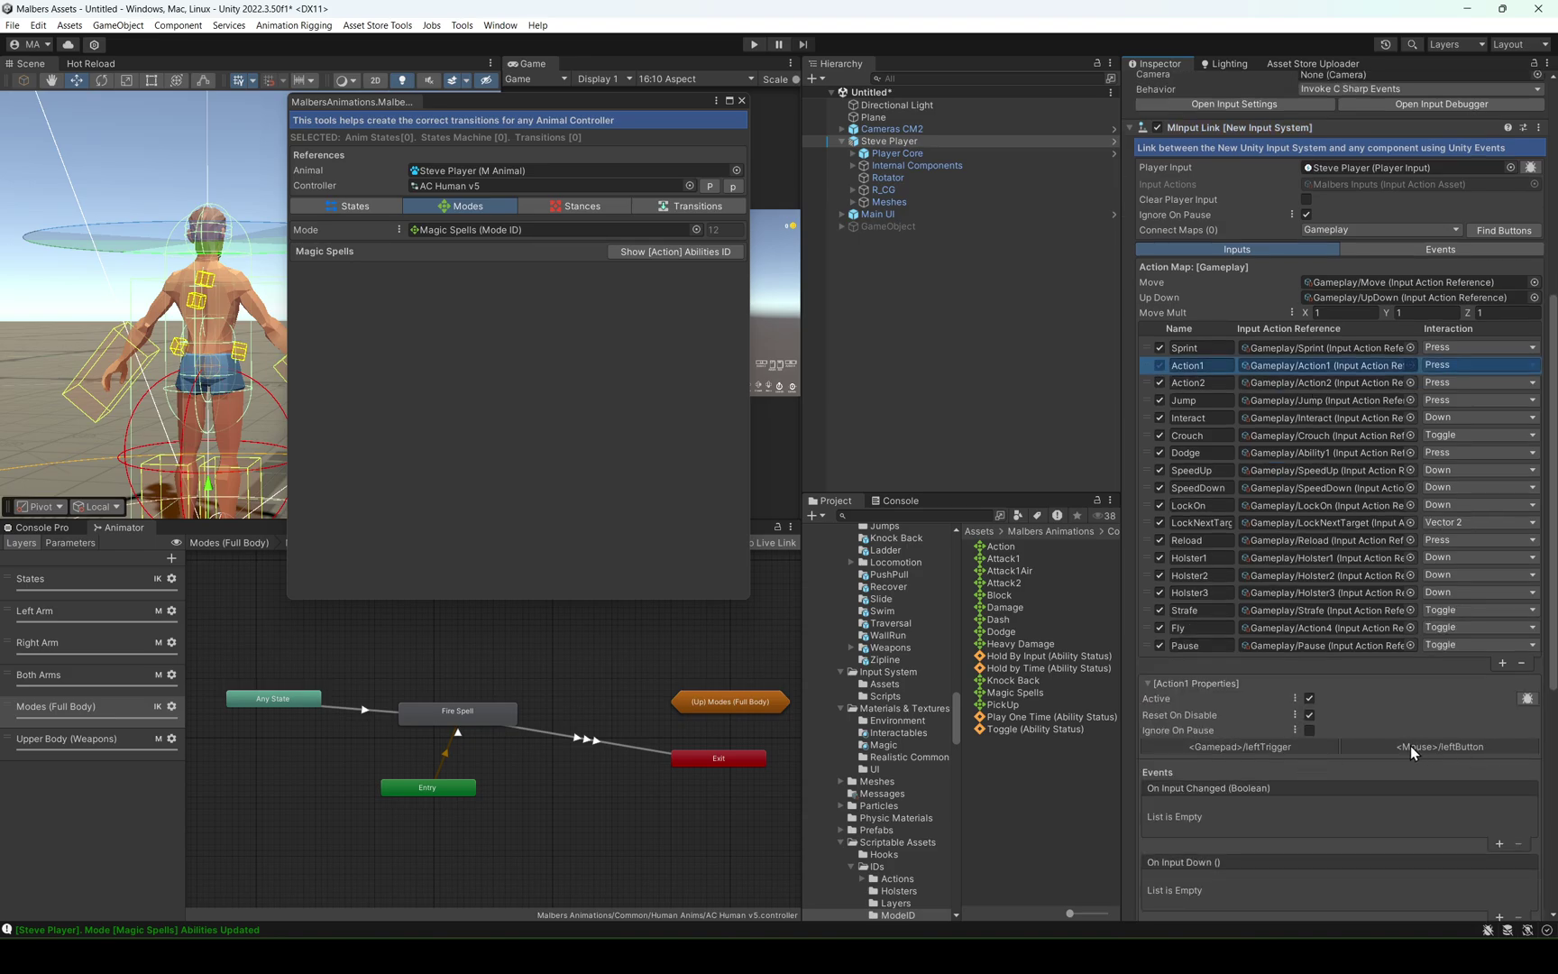
left_click(1188, 365)
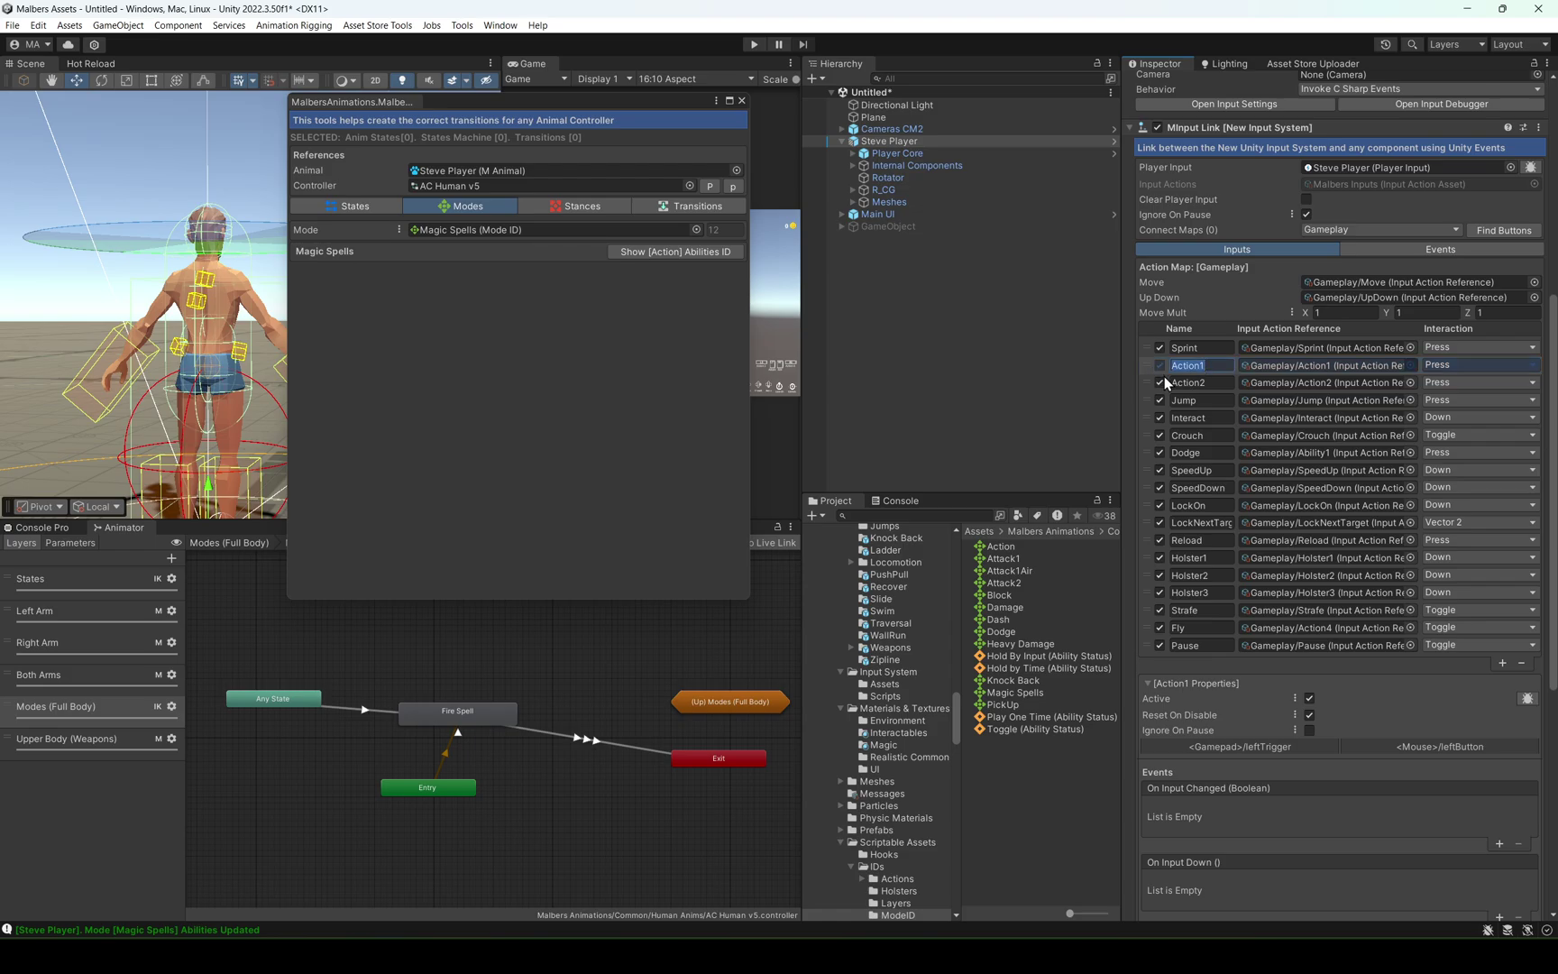
scroll(1195, 671, "down", 3)
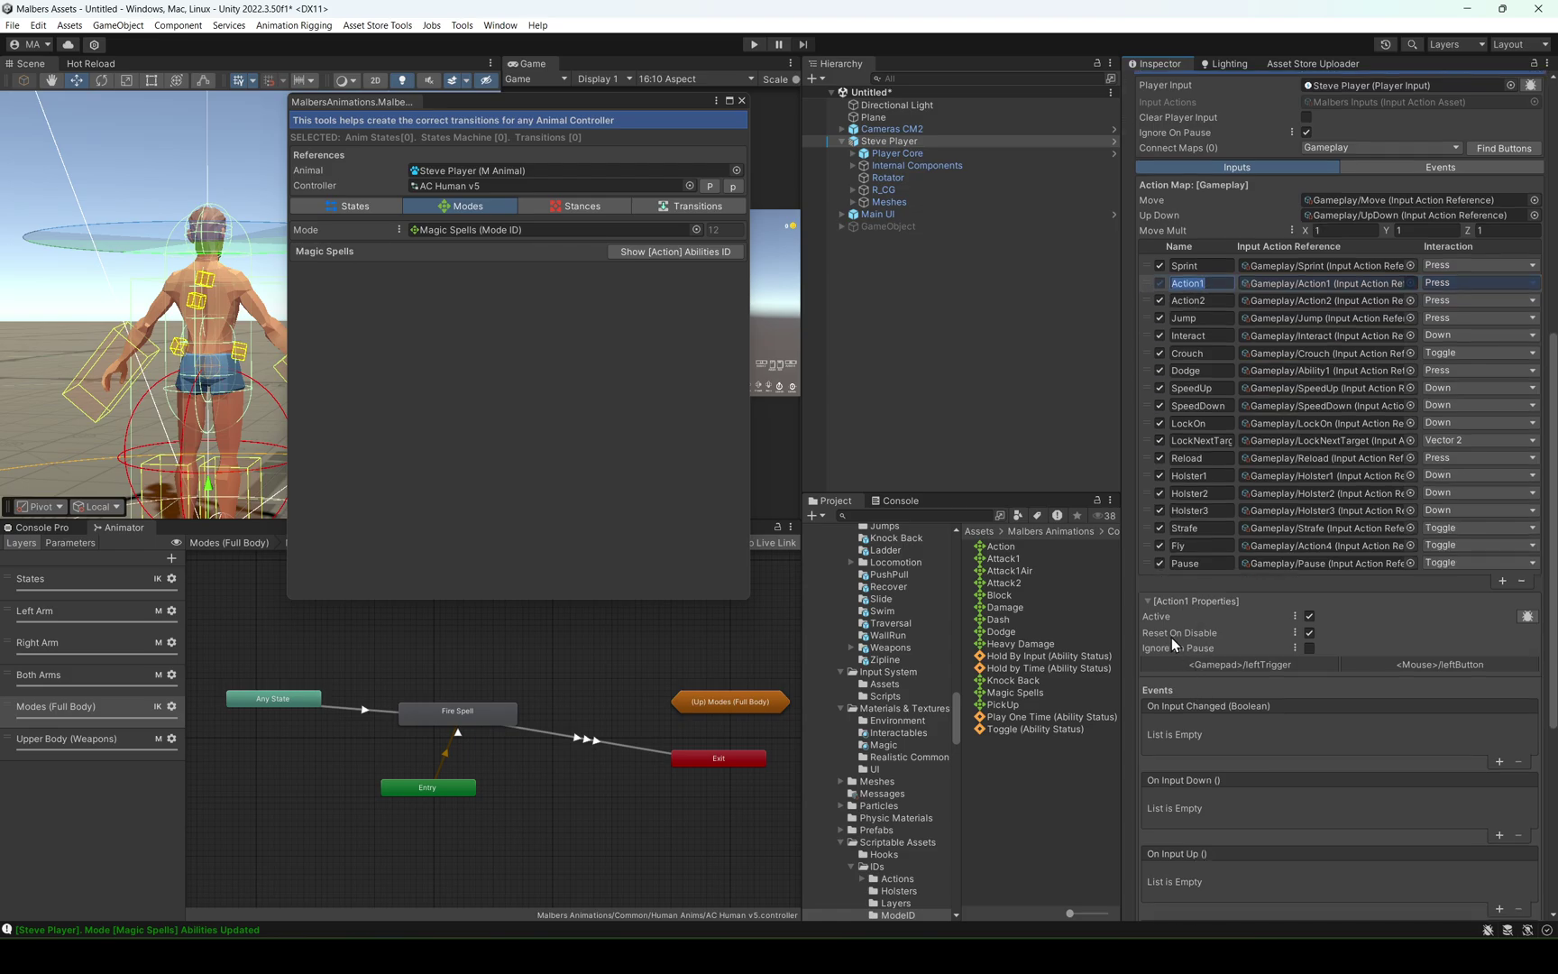
Set the input of the Fire Spell ability in the Magic Spells mode to Action1.
scroll(1171, 638, "down", 12)
scroll(1197, 797, "down", 10)
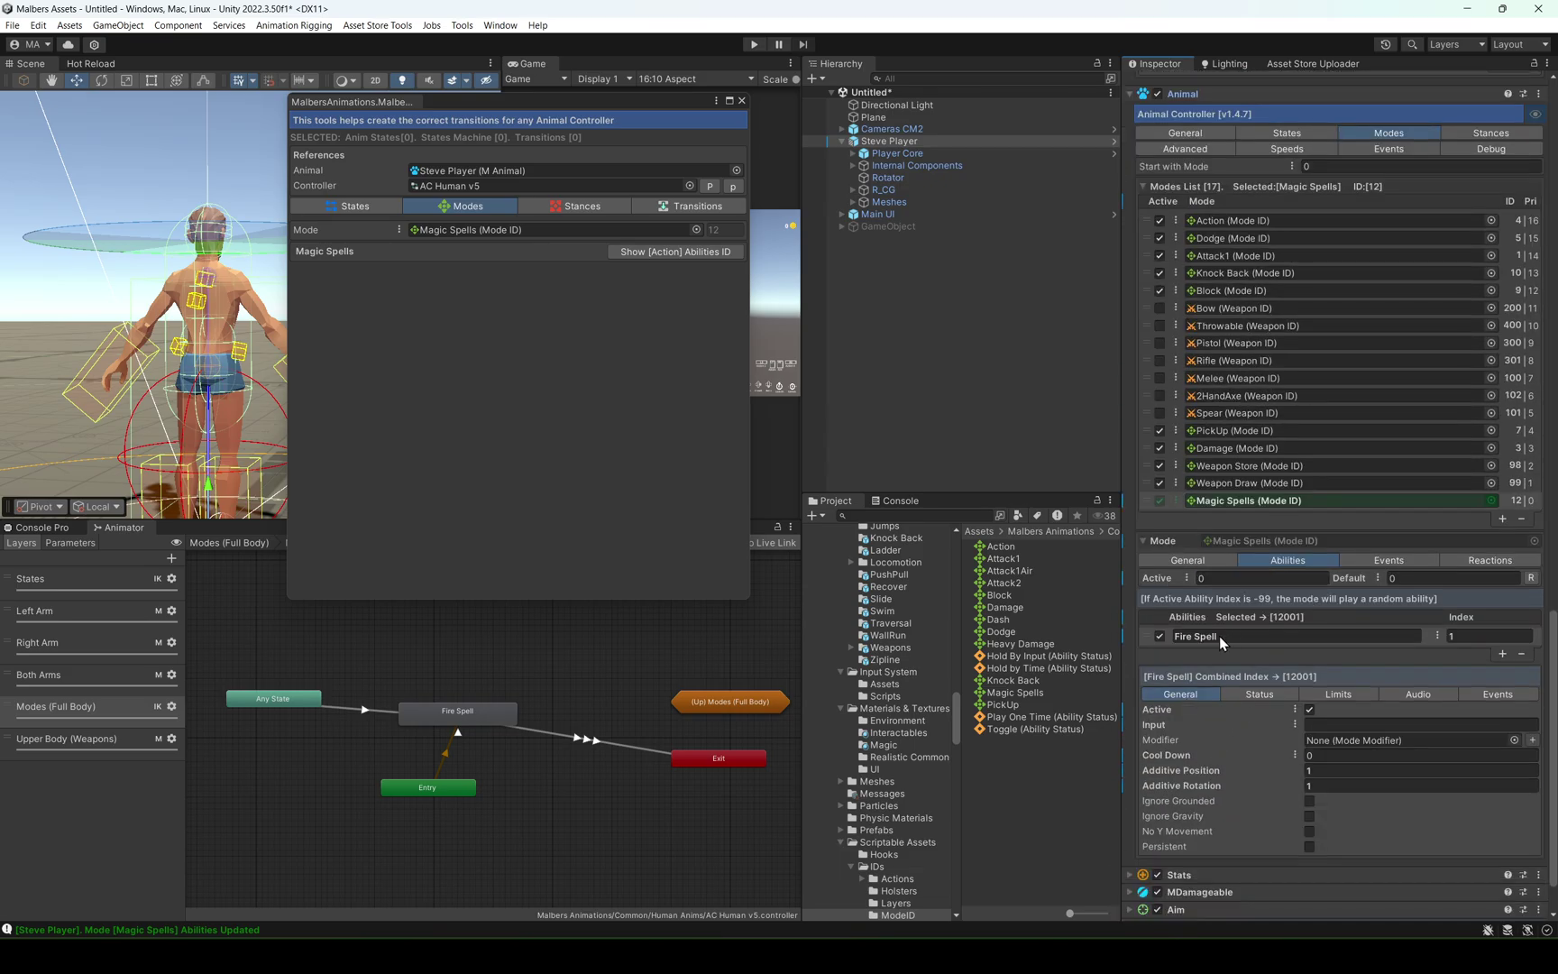
left_click(1150, 639)
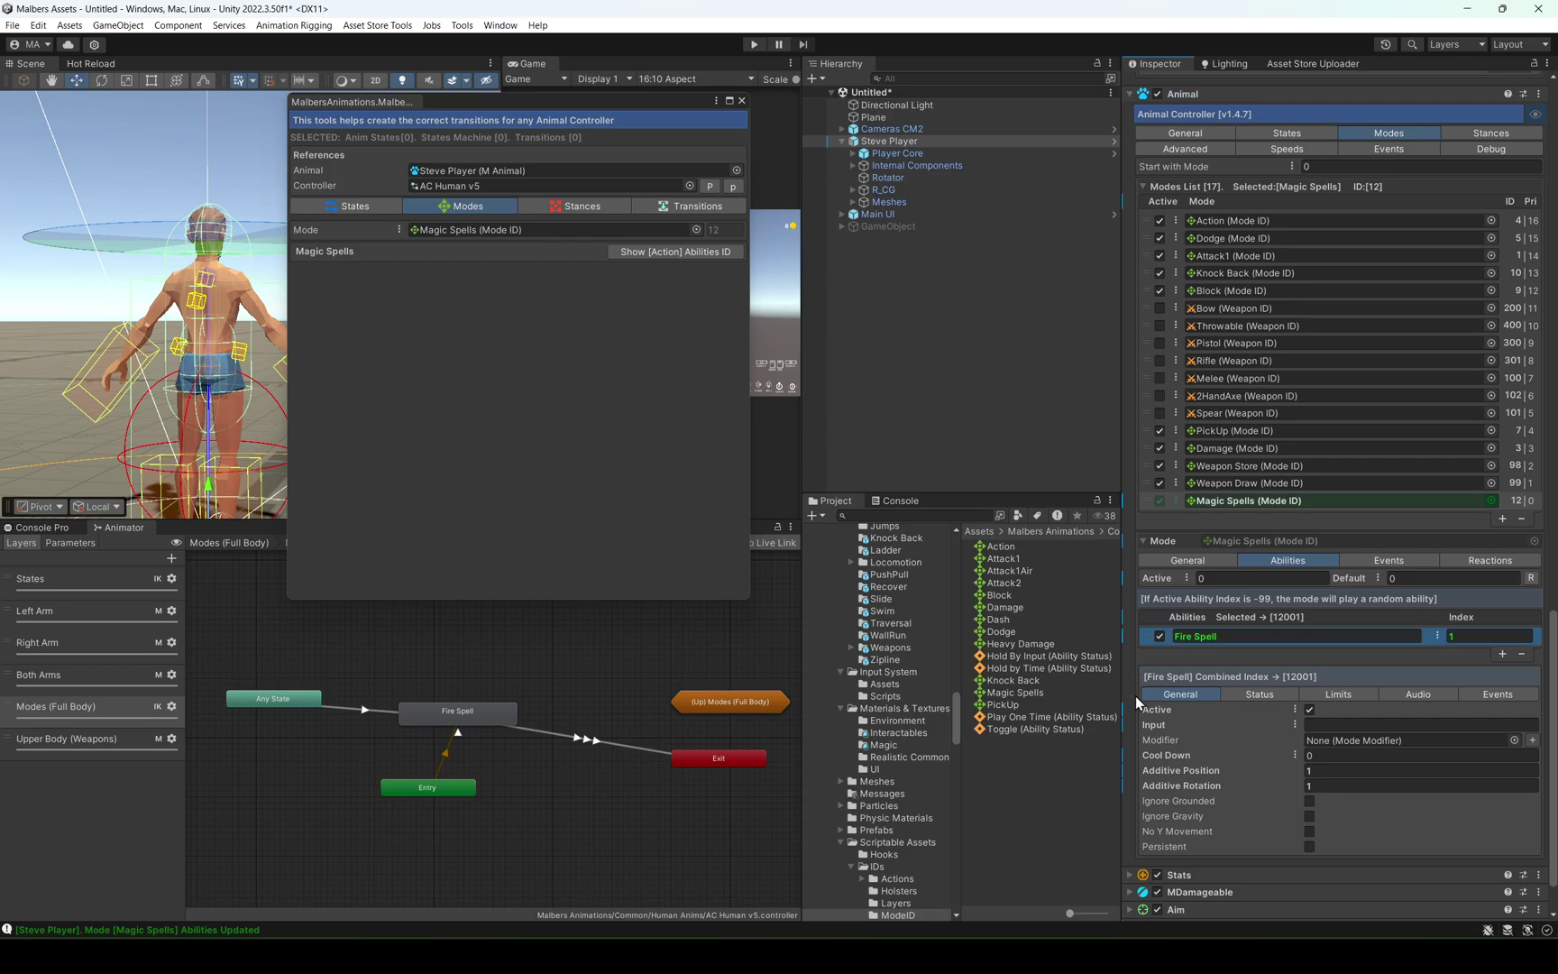
left_click(1307, 724)
type("Action1")
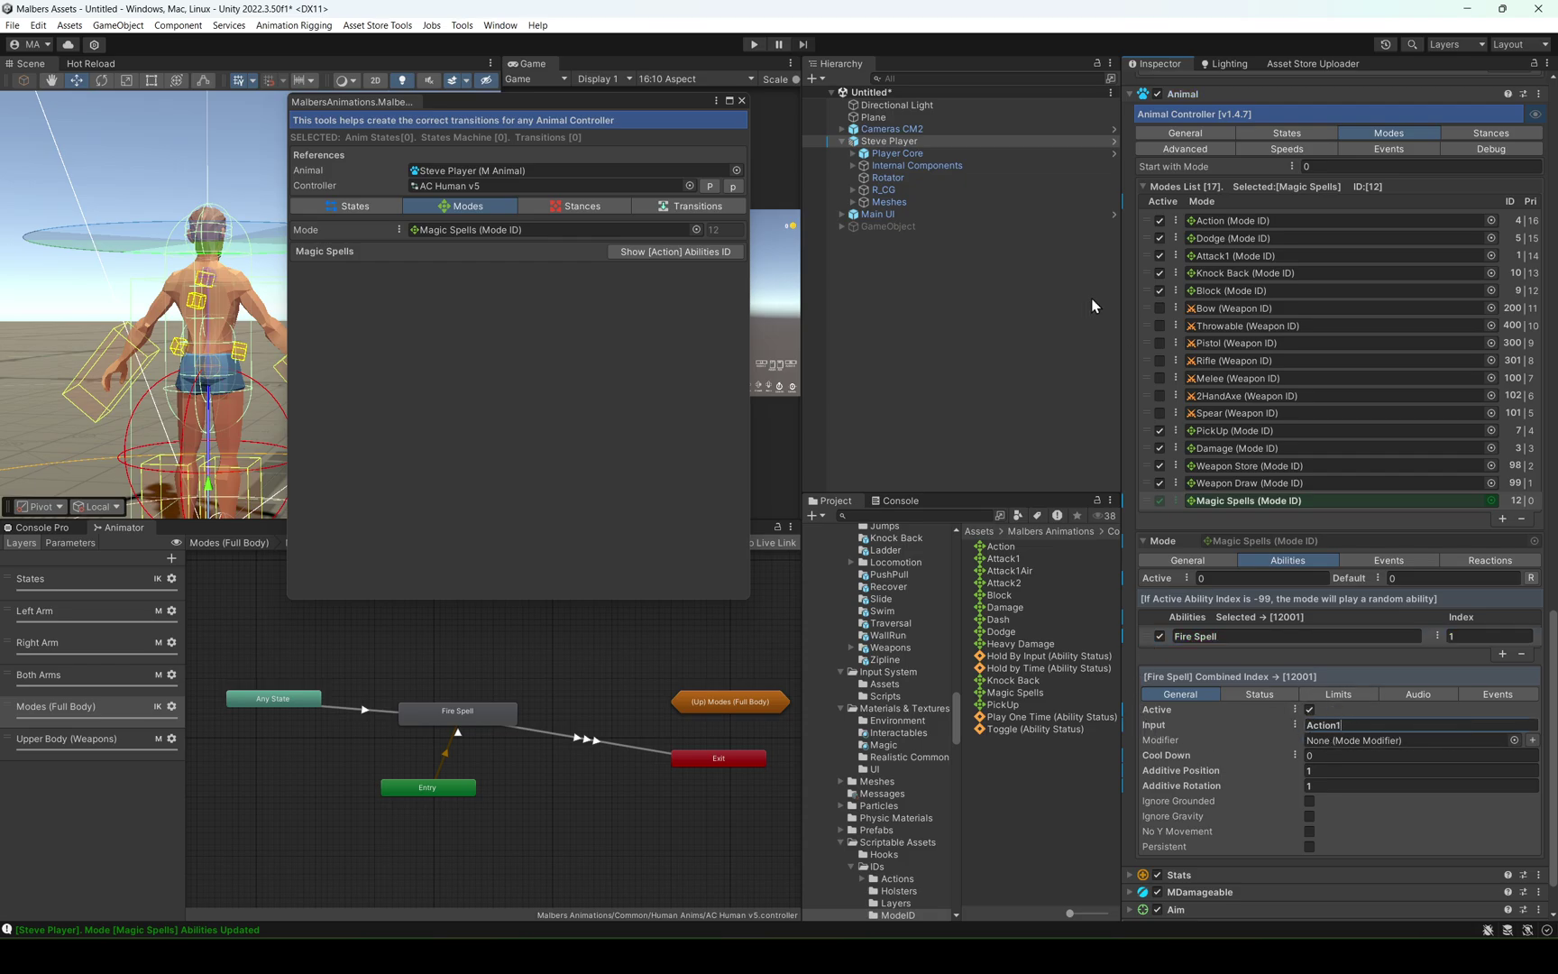
Close the Animator Tools window and play-test the Fire Spell in the Game view, stopping play mode when done.
left_click(741, 100)
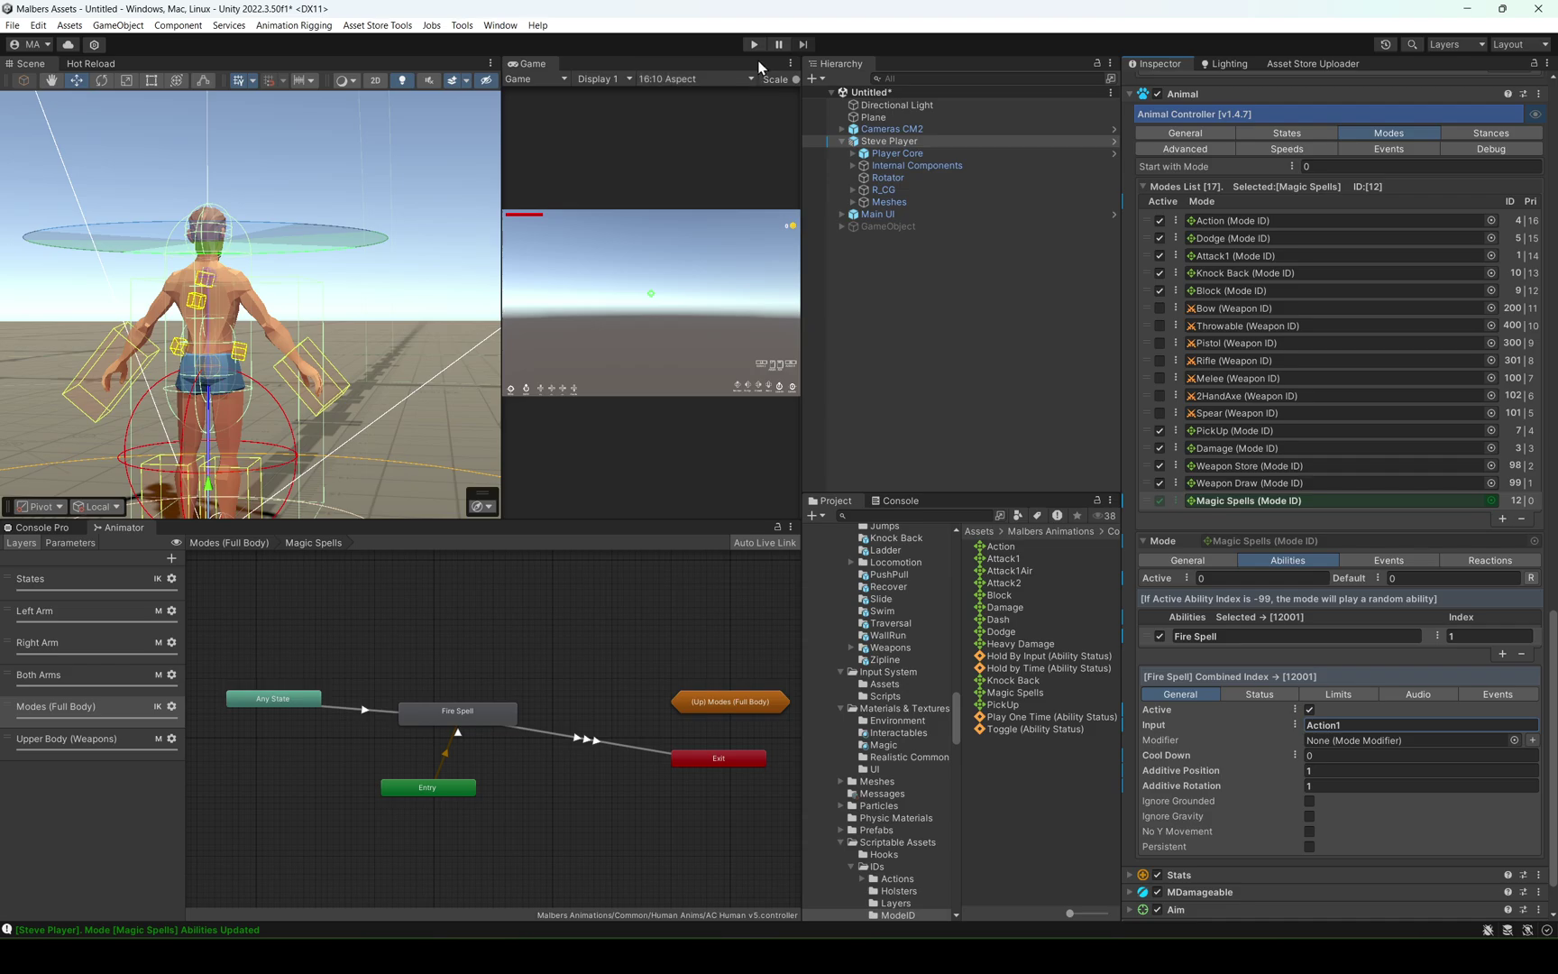
left_click(754, 44)
left_click(678, 258)
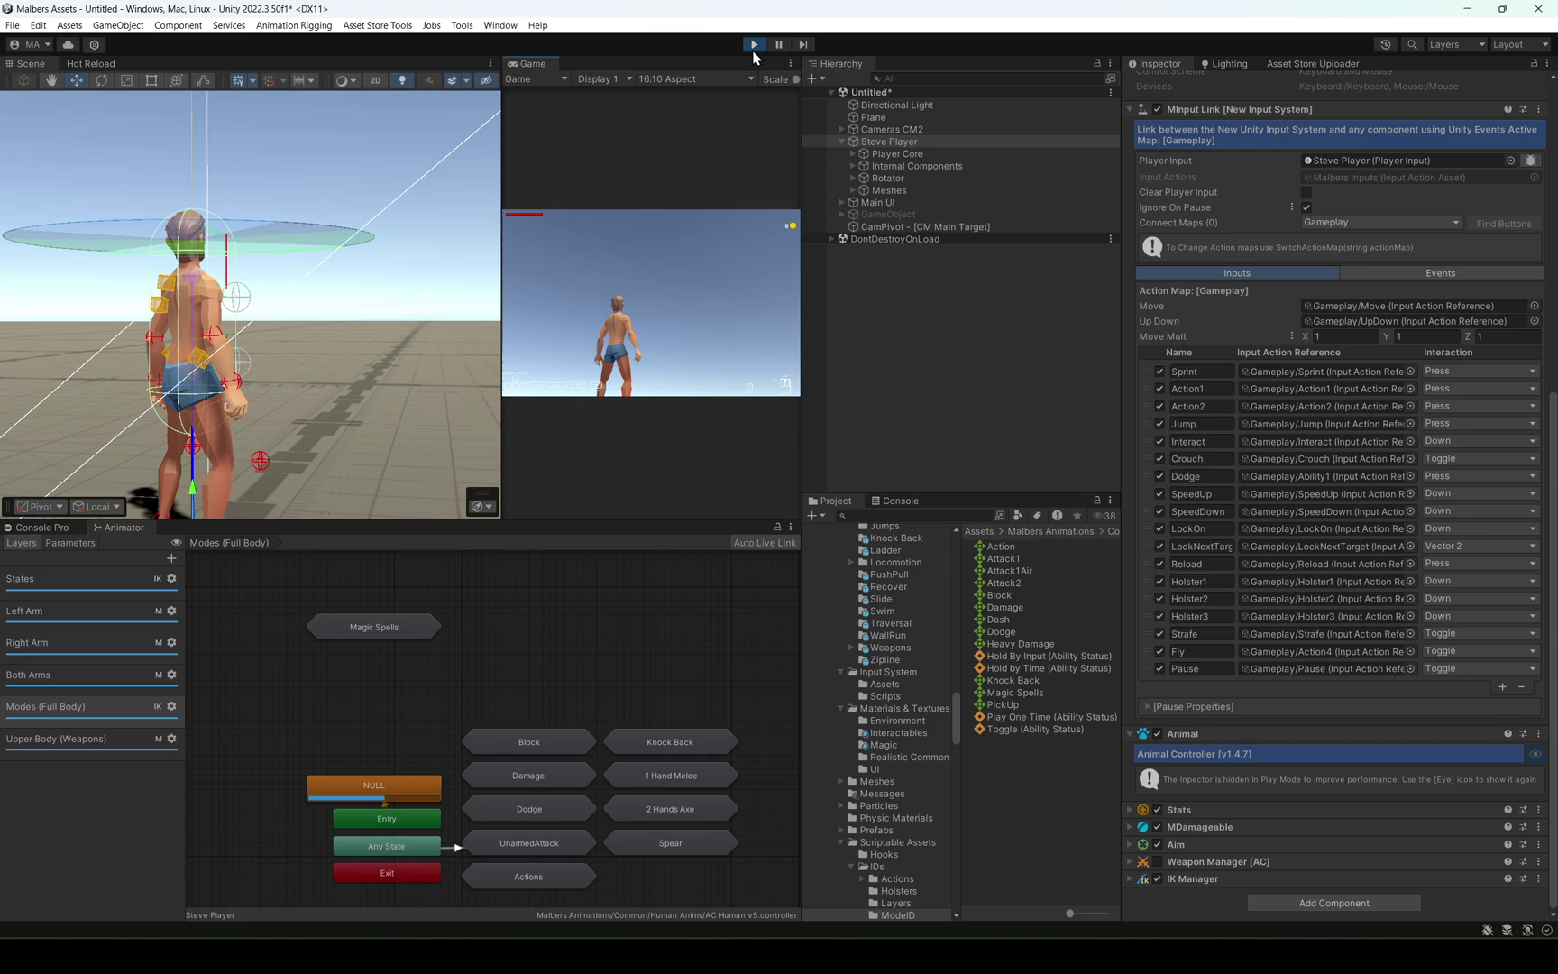
left_click(753, 47)
Change the Fire Spell ability's status to Charged or Hold Input Down.
scroll(1226, 767, "down", 10)
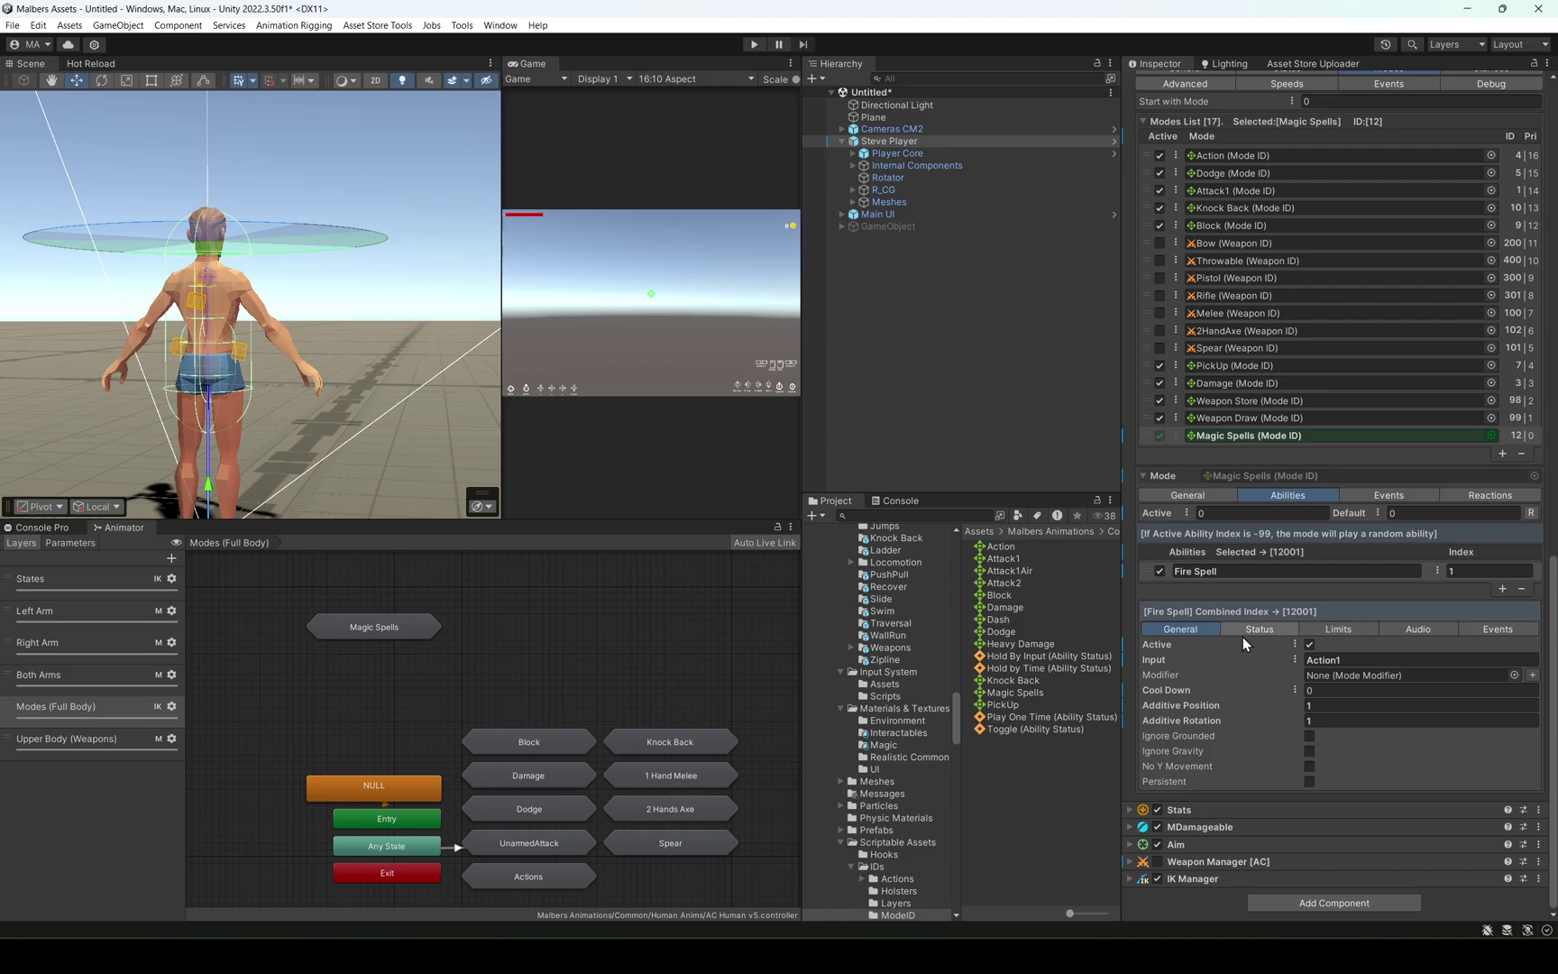
left_click(1317, 630)
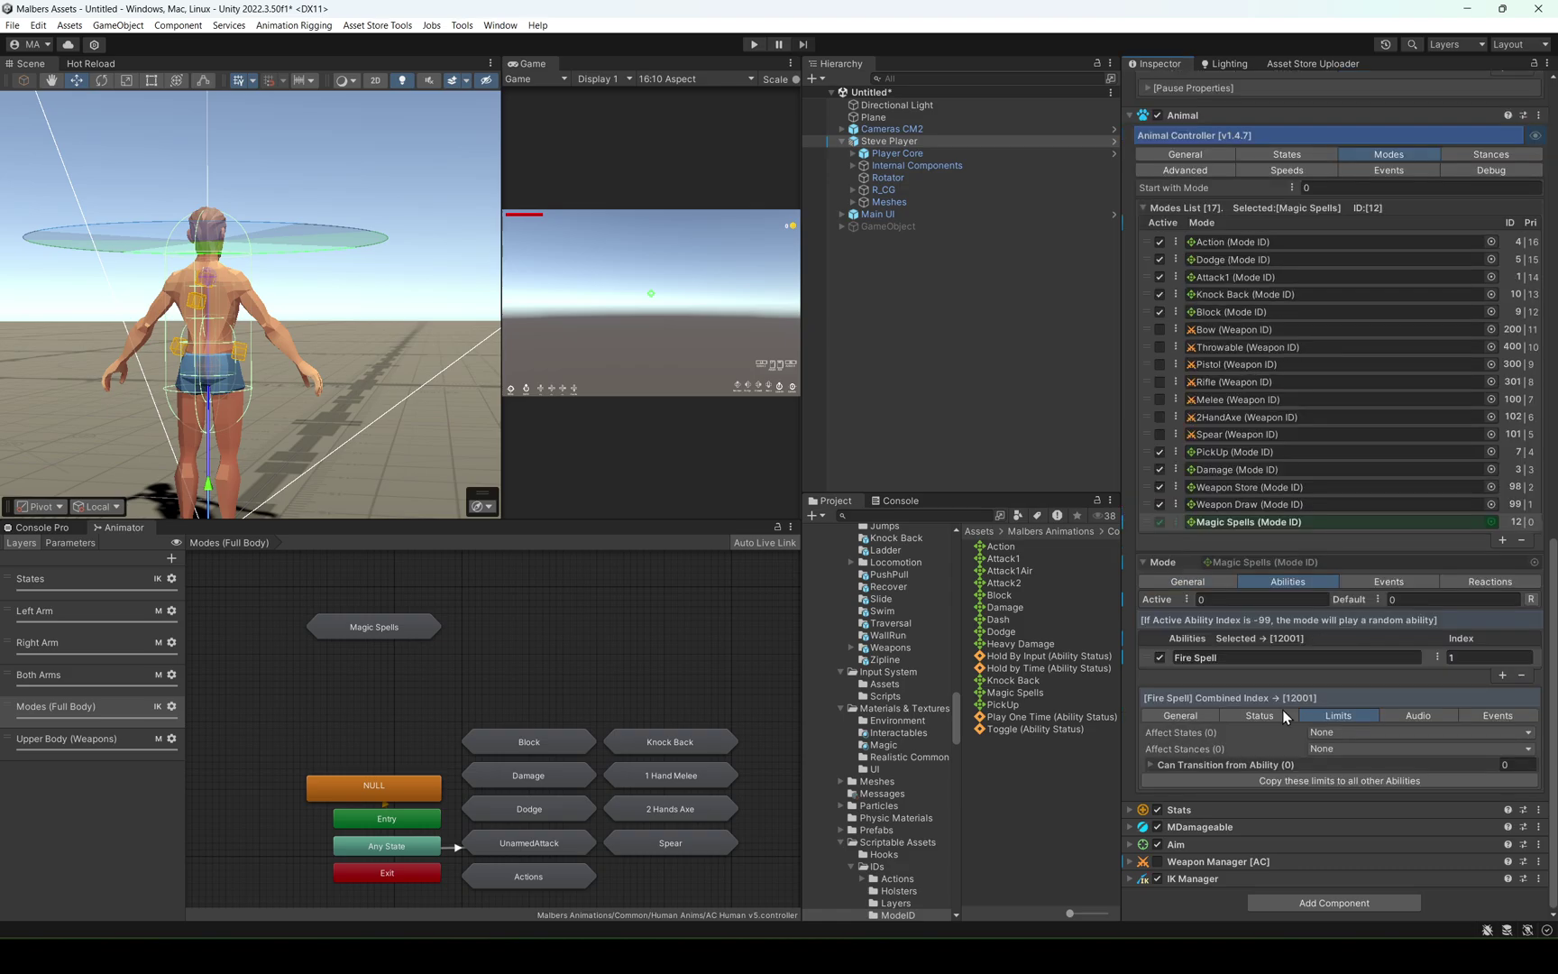
left_click(1266, 714)
left_click(1338, 761)
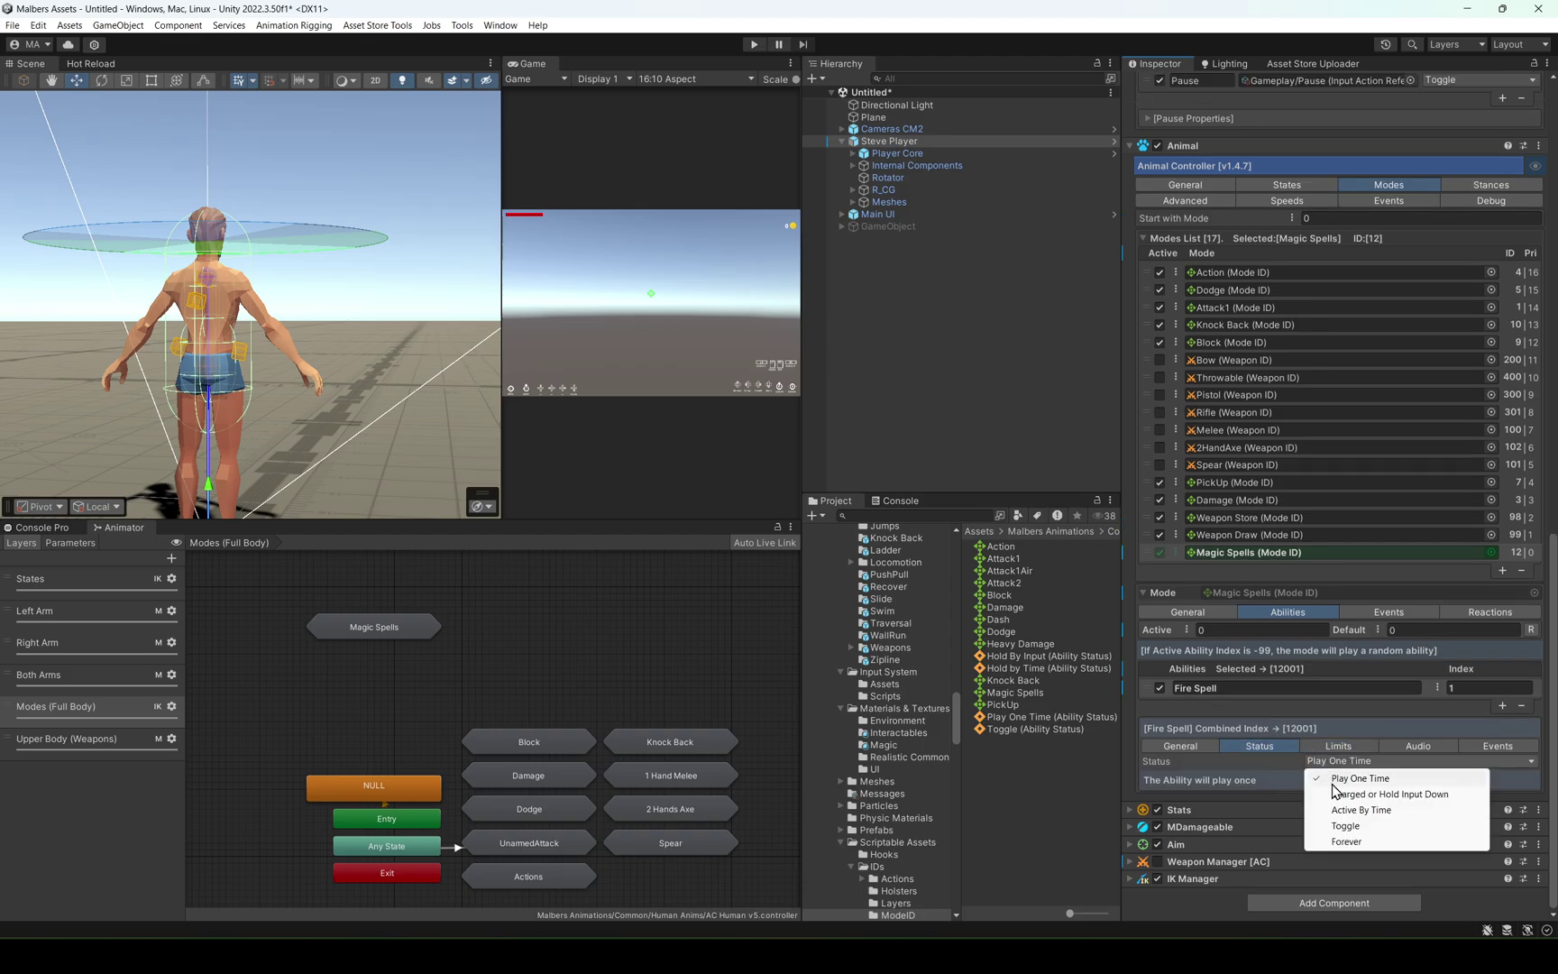
left_click(1338, 795)
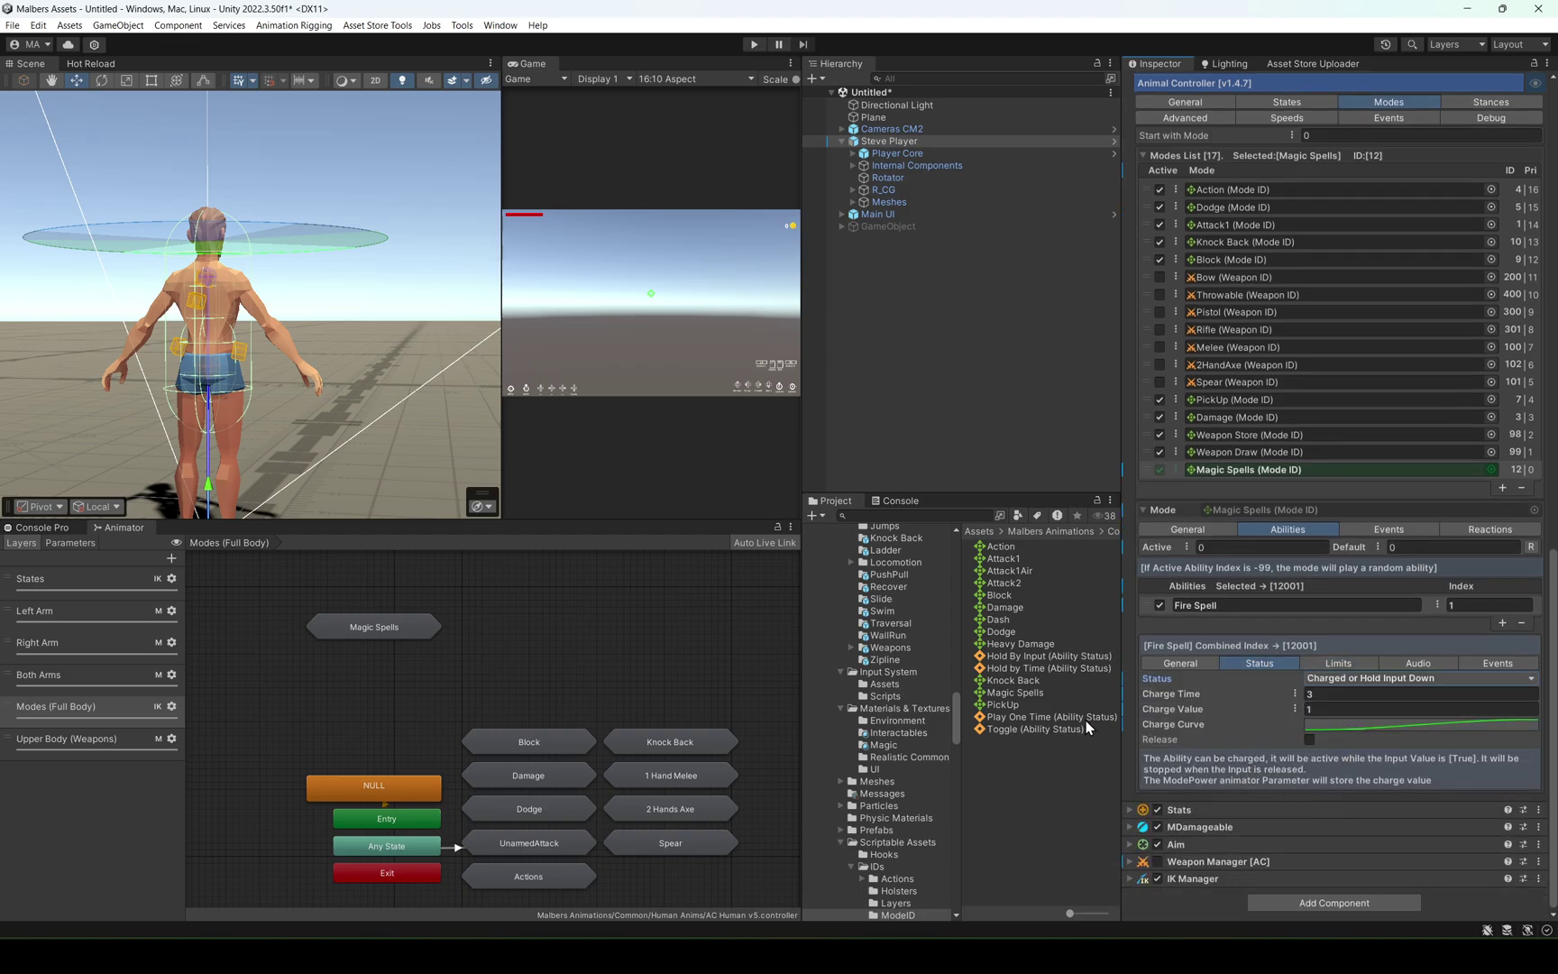
Play-test the Fire Spell with its hold-input status and Steve's movement, and exit play mode.
left_click(754, 45)
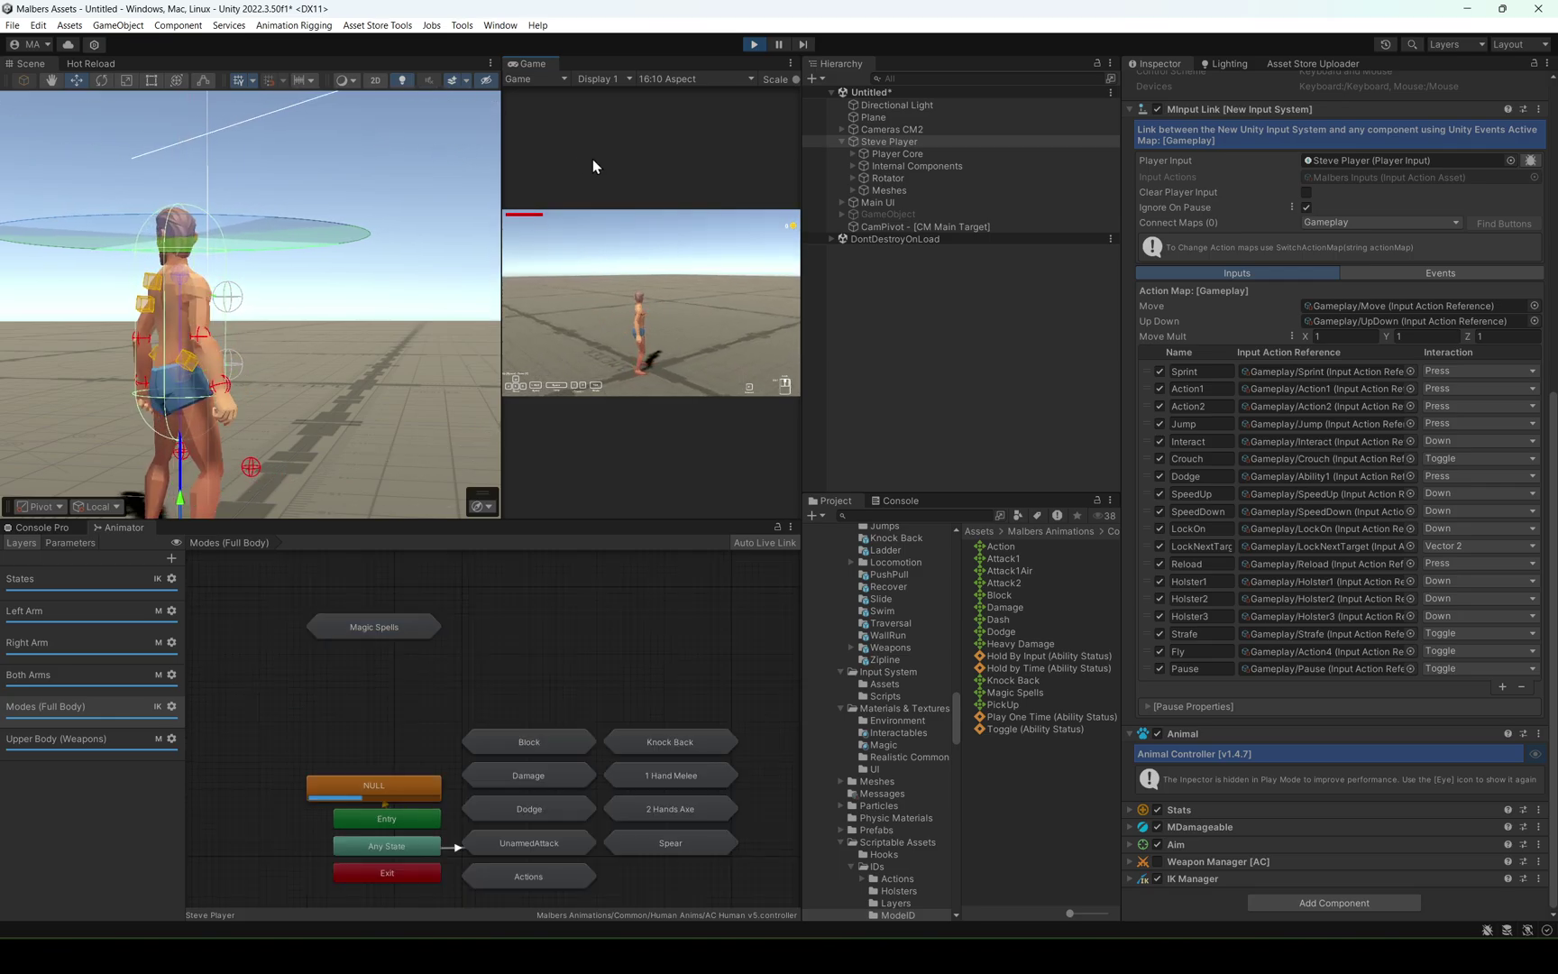
key("w")
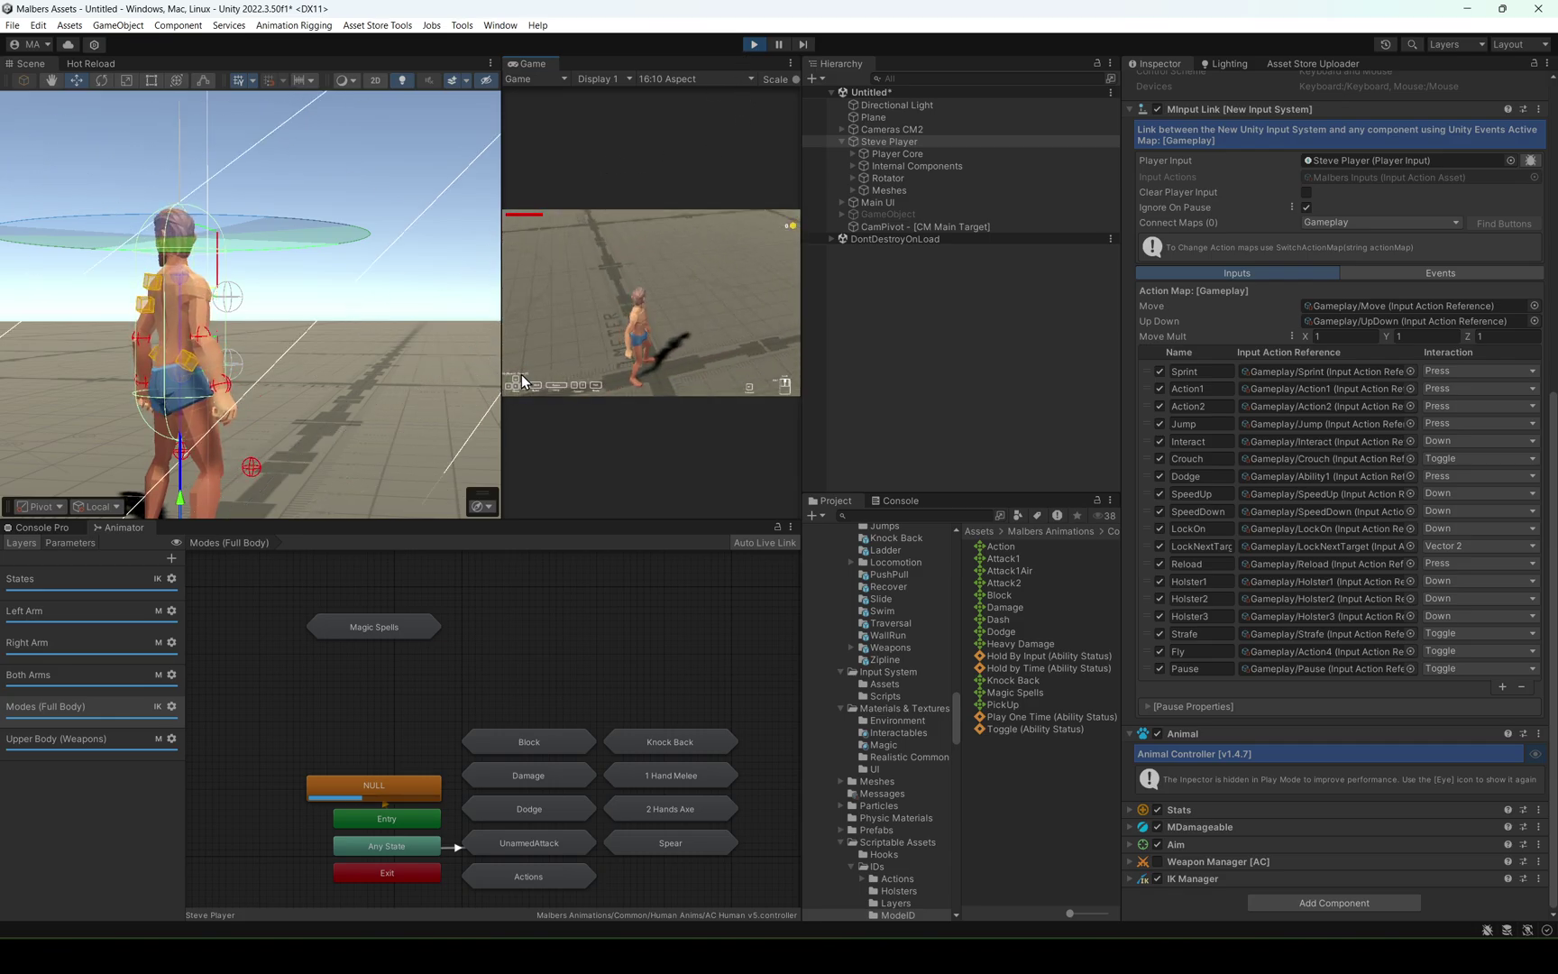
key("ctrl+p")
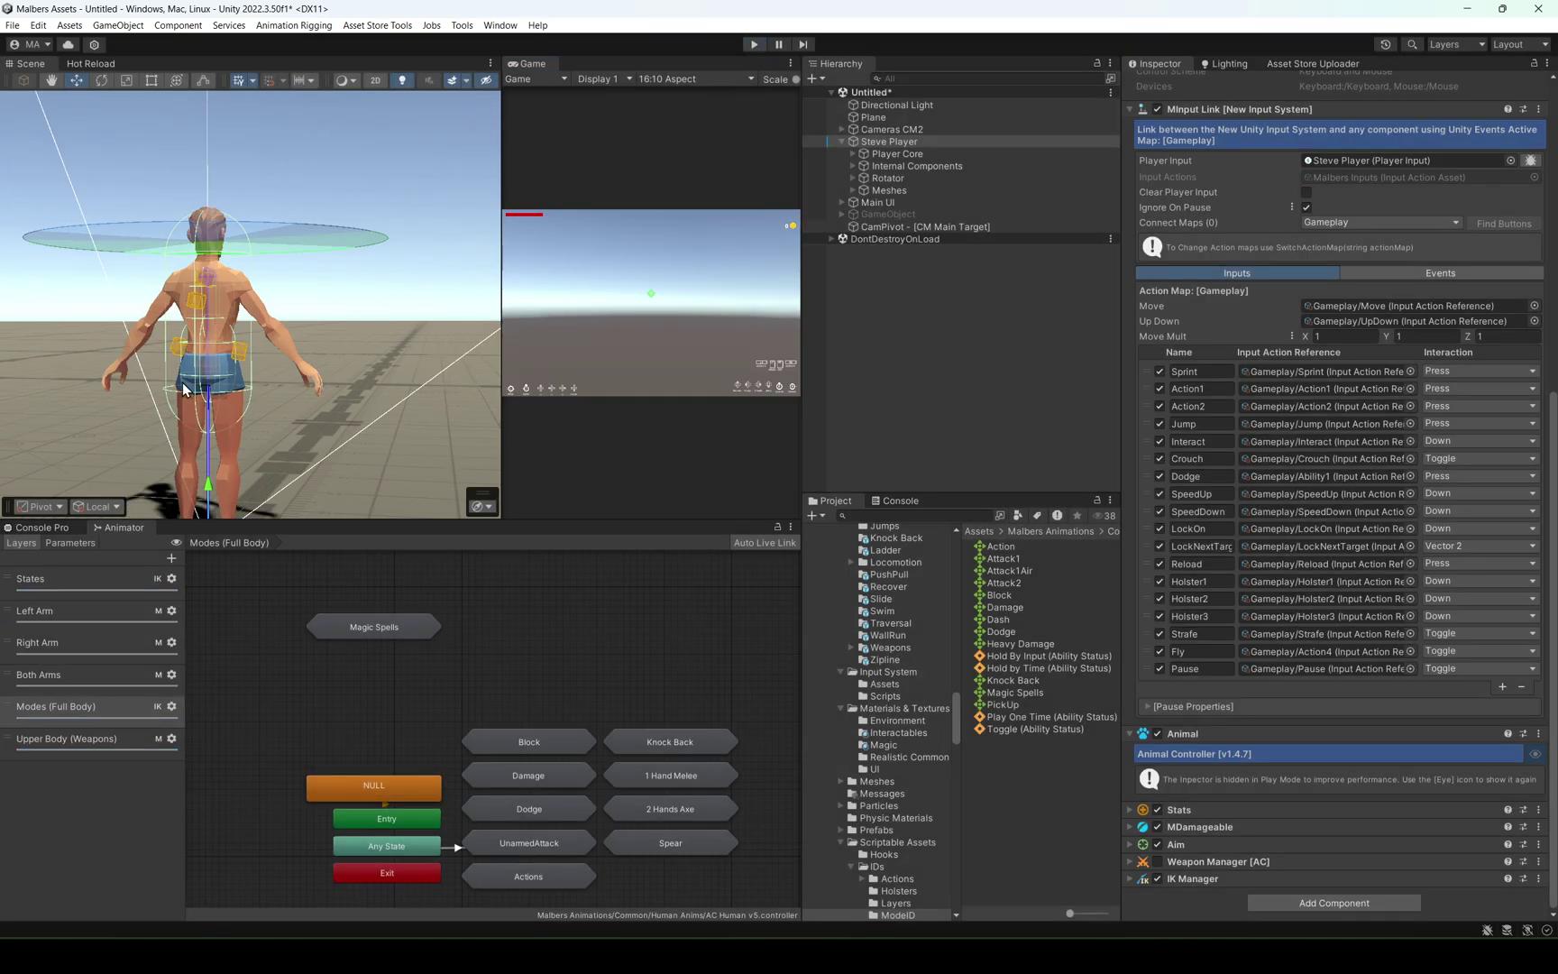
Open the Magic Spells state machine and delete the Interrupted [N] transition from Fire Spell to Exit.
left_click_drag(342, 624, 495, 699)
double_click(498, 703)
scroll(427, 766, "up", 3)
left_click_drag(373, 790, 380, 573)
scroll(503, 757, "down", 5)
left_click(554, 731)
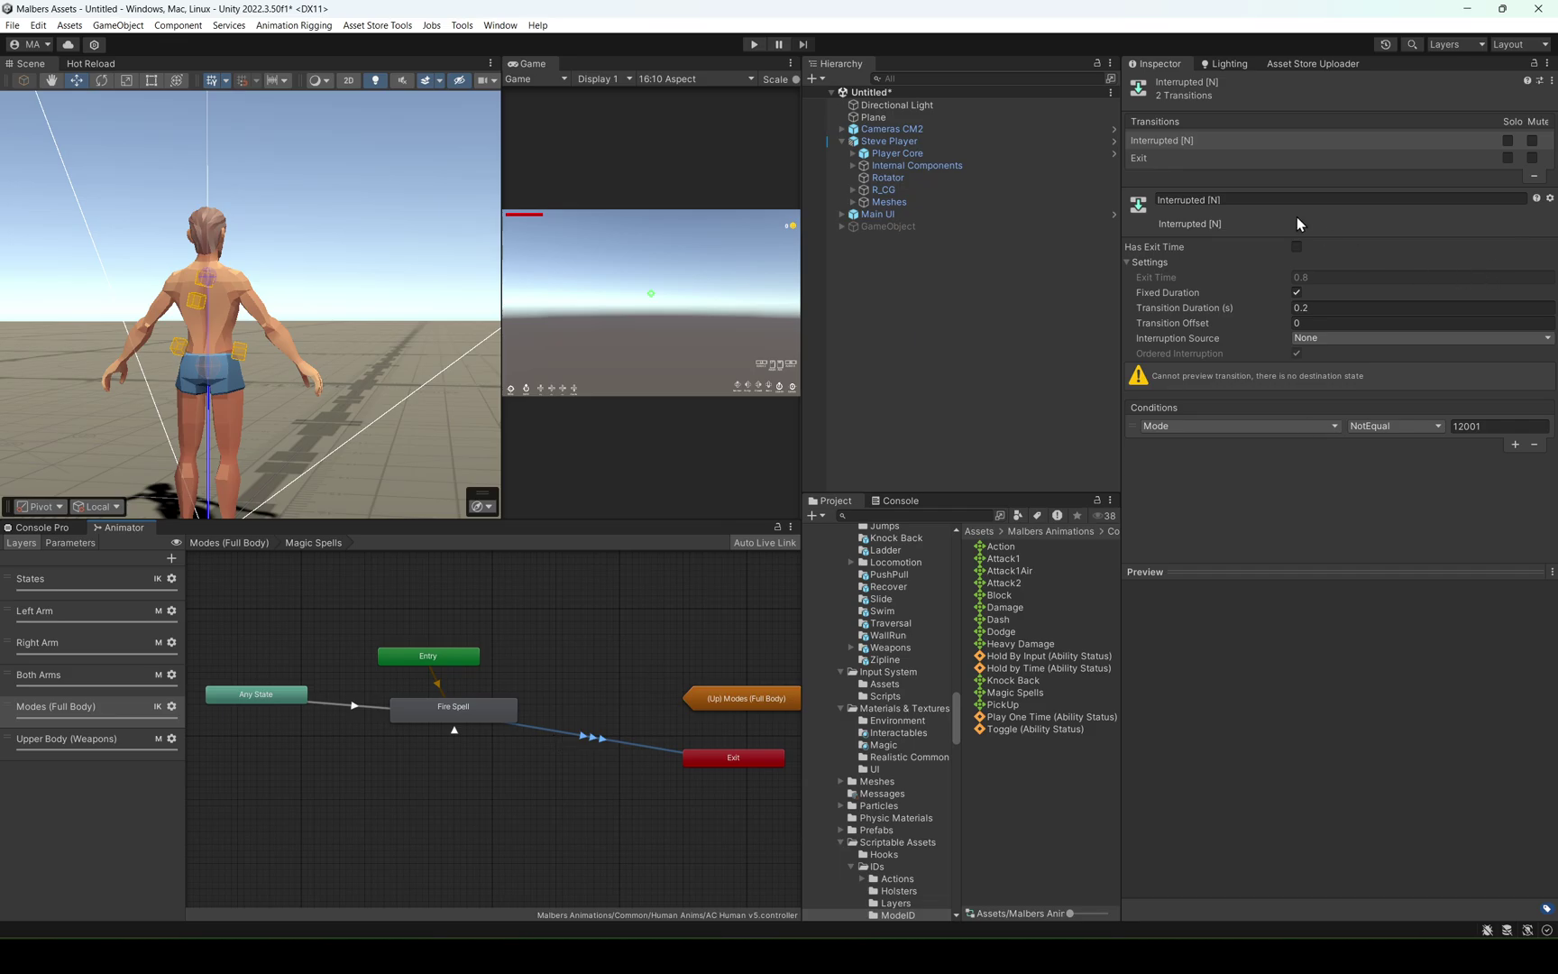
left_click(1535, 175)
Create a transition from the Fire Spell state back to itself and name it Interrupted Transition.
middle_click_drag(611, 623, 660, 587)
left_click(501, 689)
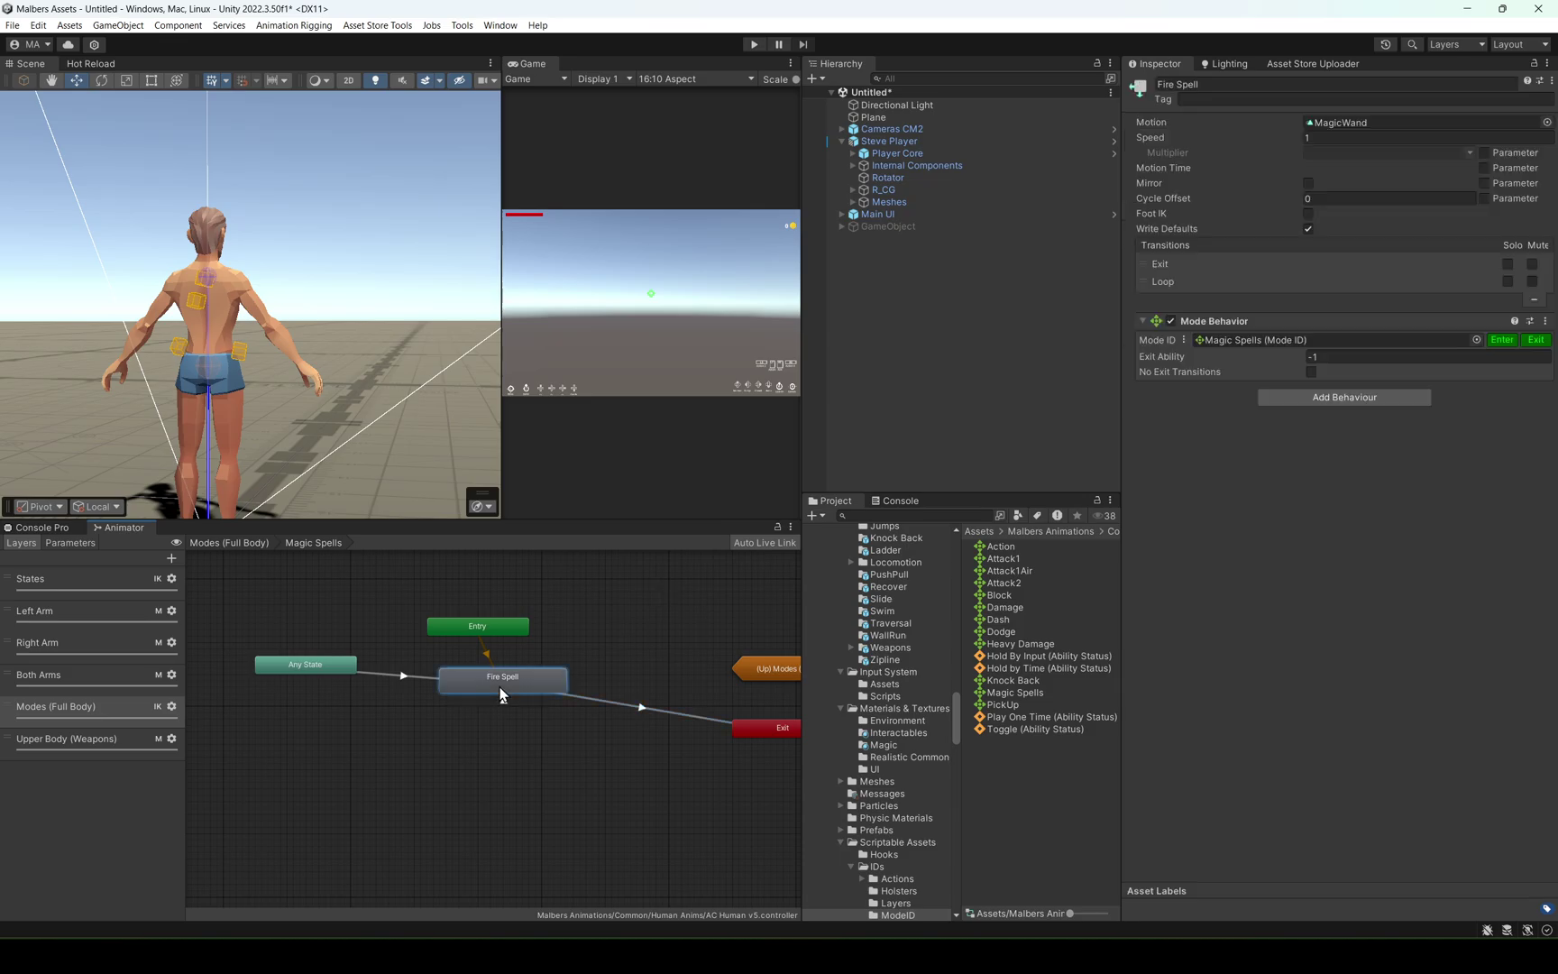
right_click(518, 683)
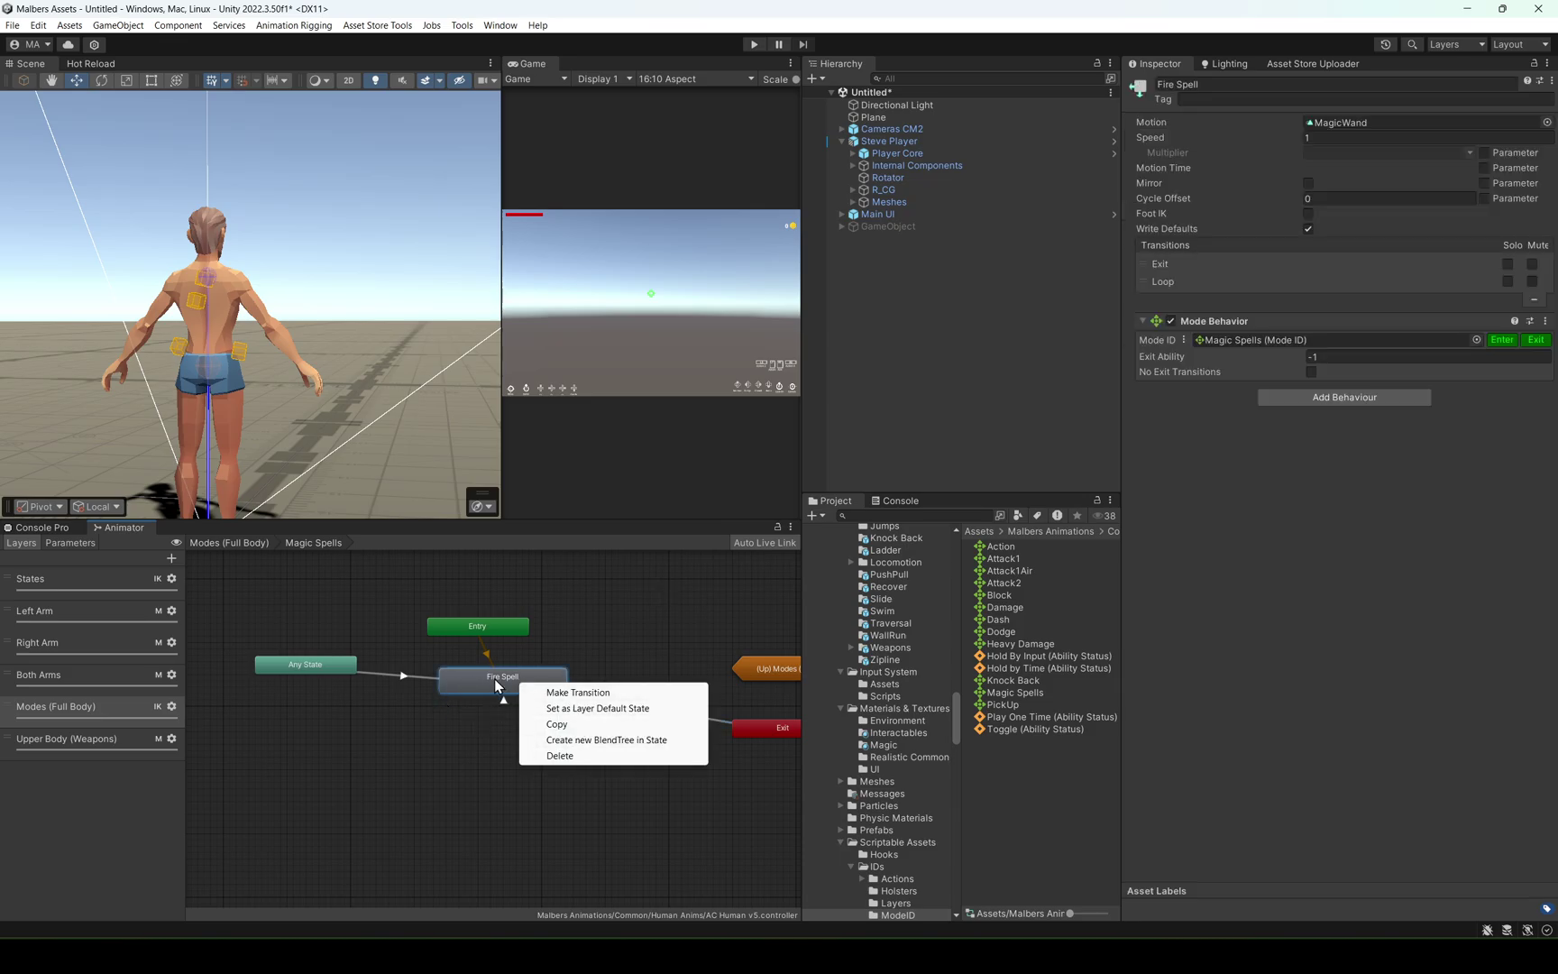
left_click(556, 692)
left_click(531, 690)
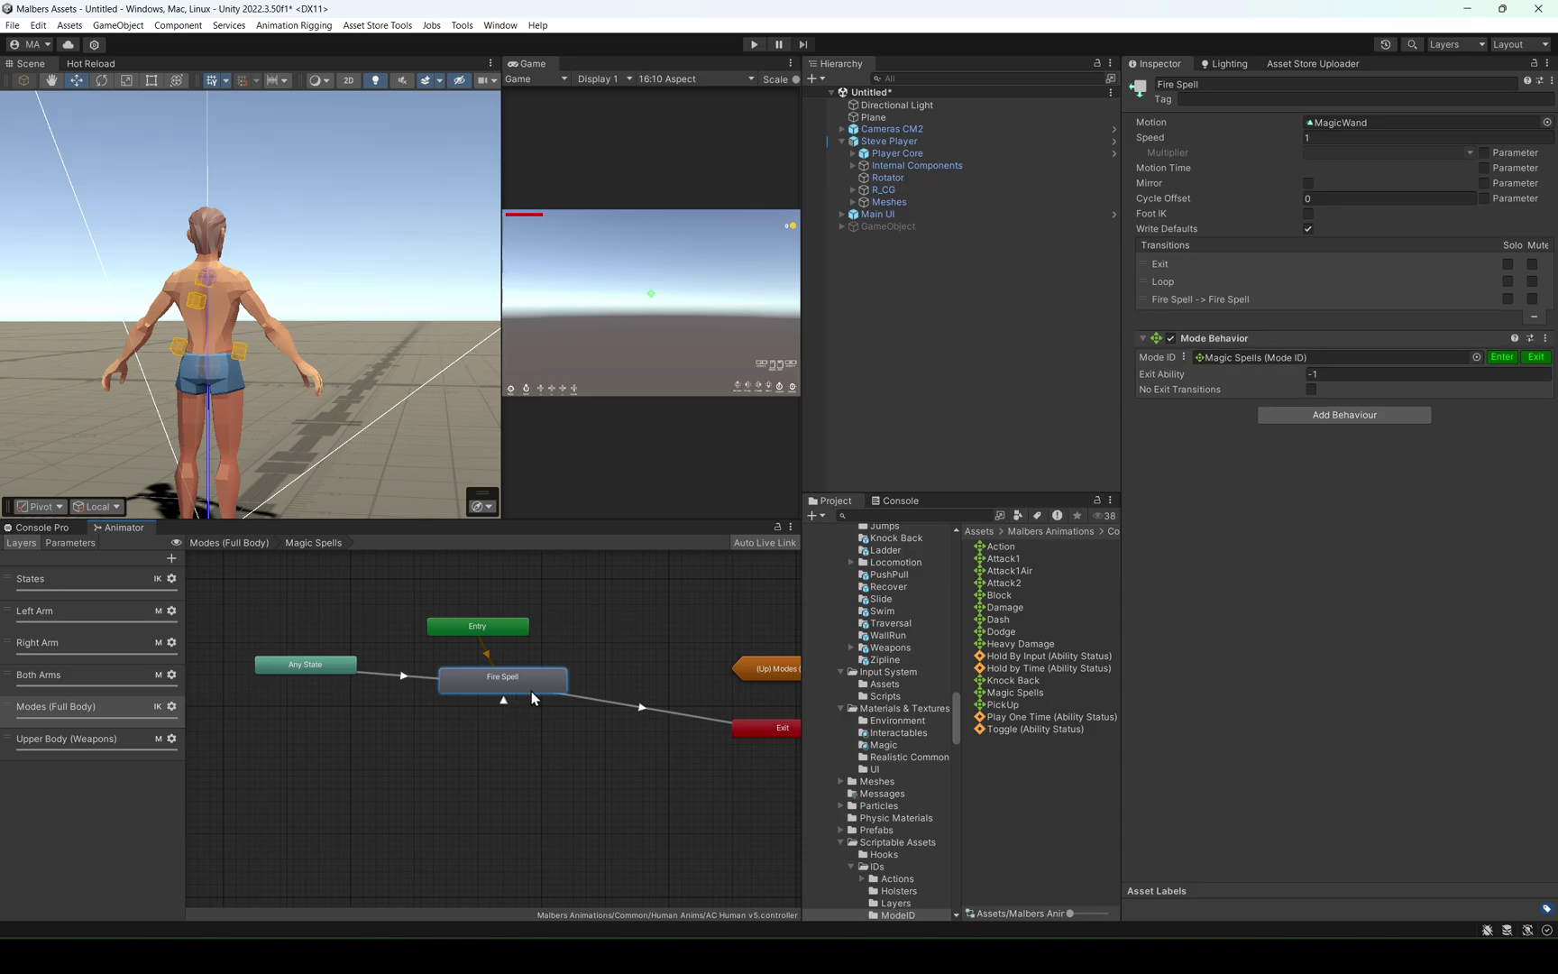
left_click(1160, 300)
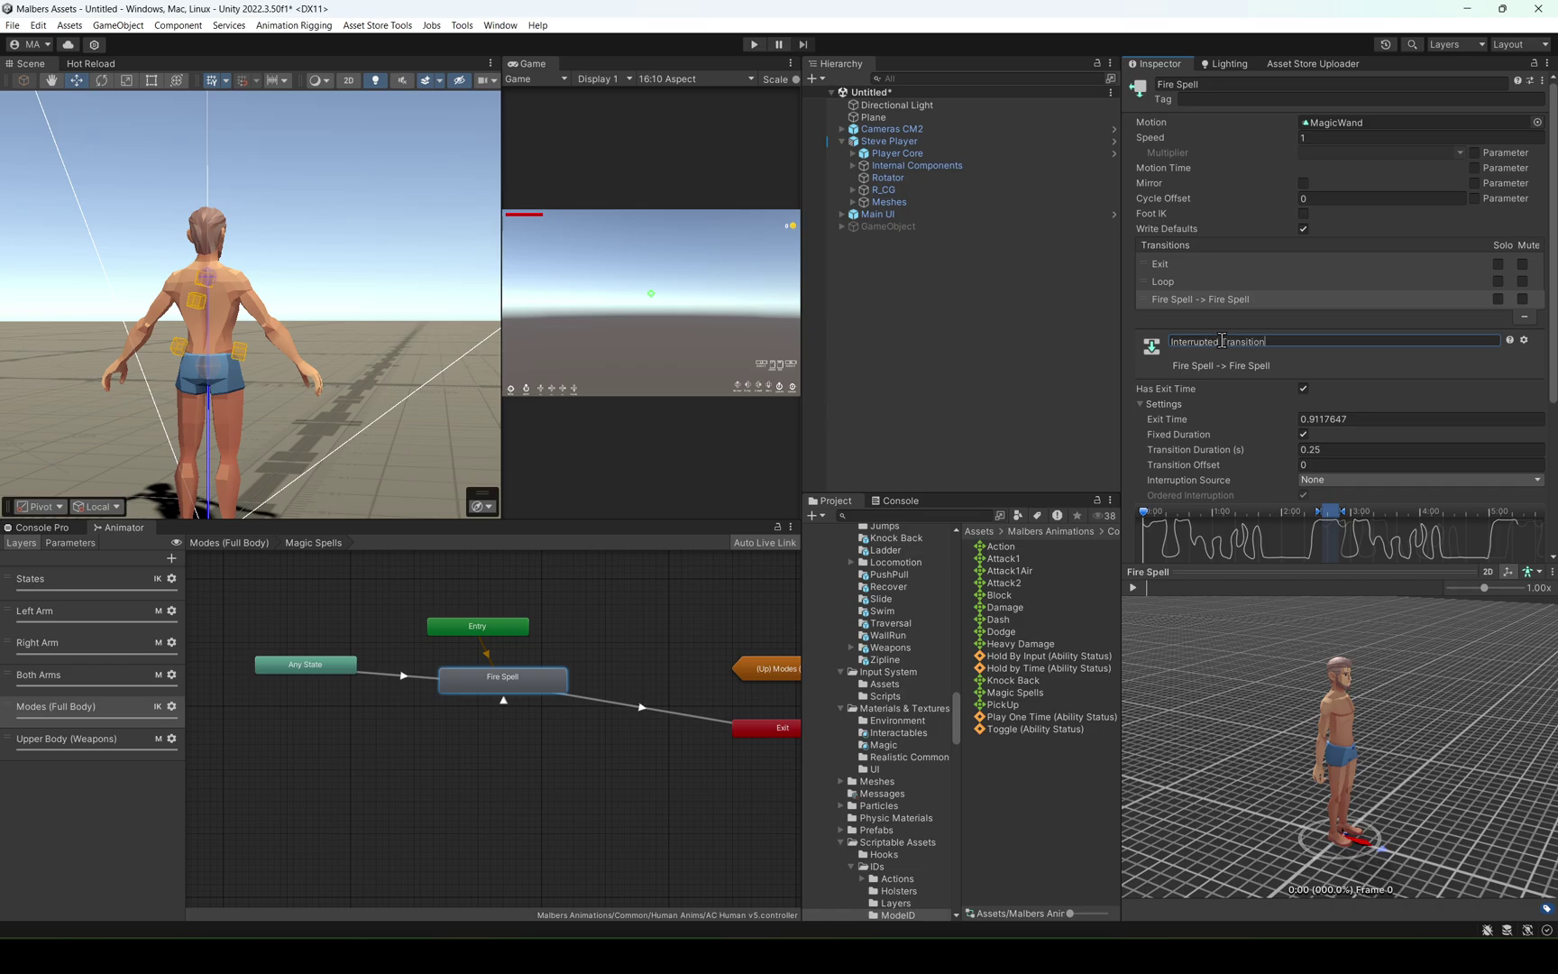
key("Return")
Align the Interrupted Transition on its timeline so the exit time and transition offset are both about 0.54.
scroll(1280, 348, "down", 4)
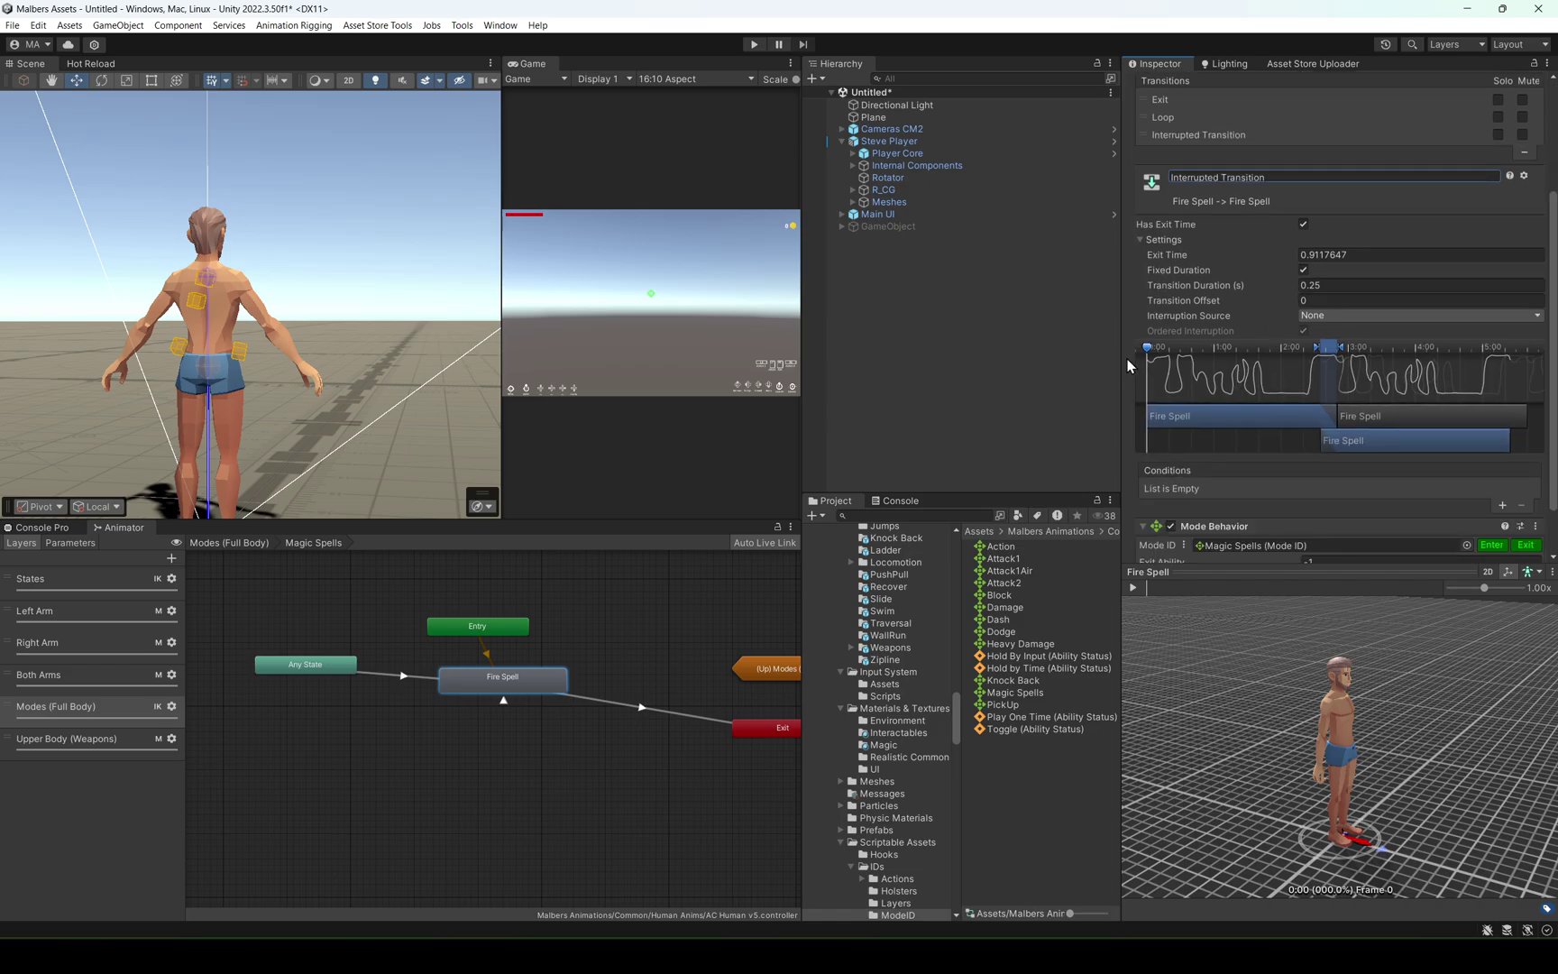
left_click_drag(1128, 359, 1259, 358)
left_click_drag(1365, 441, 1199, 438)
left_click_drag(1329, 349, 1253, 354)
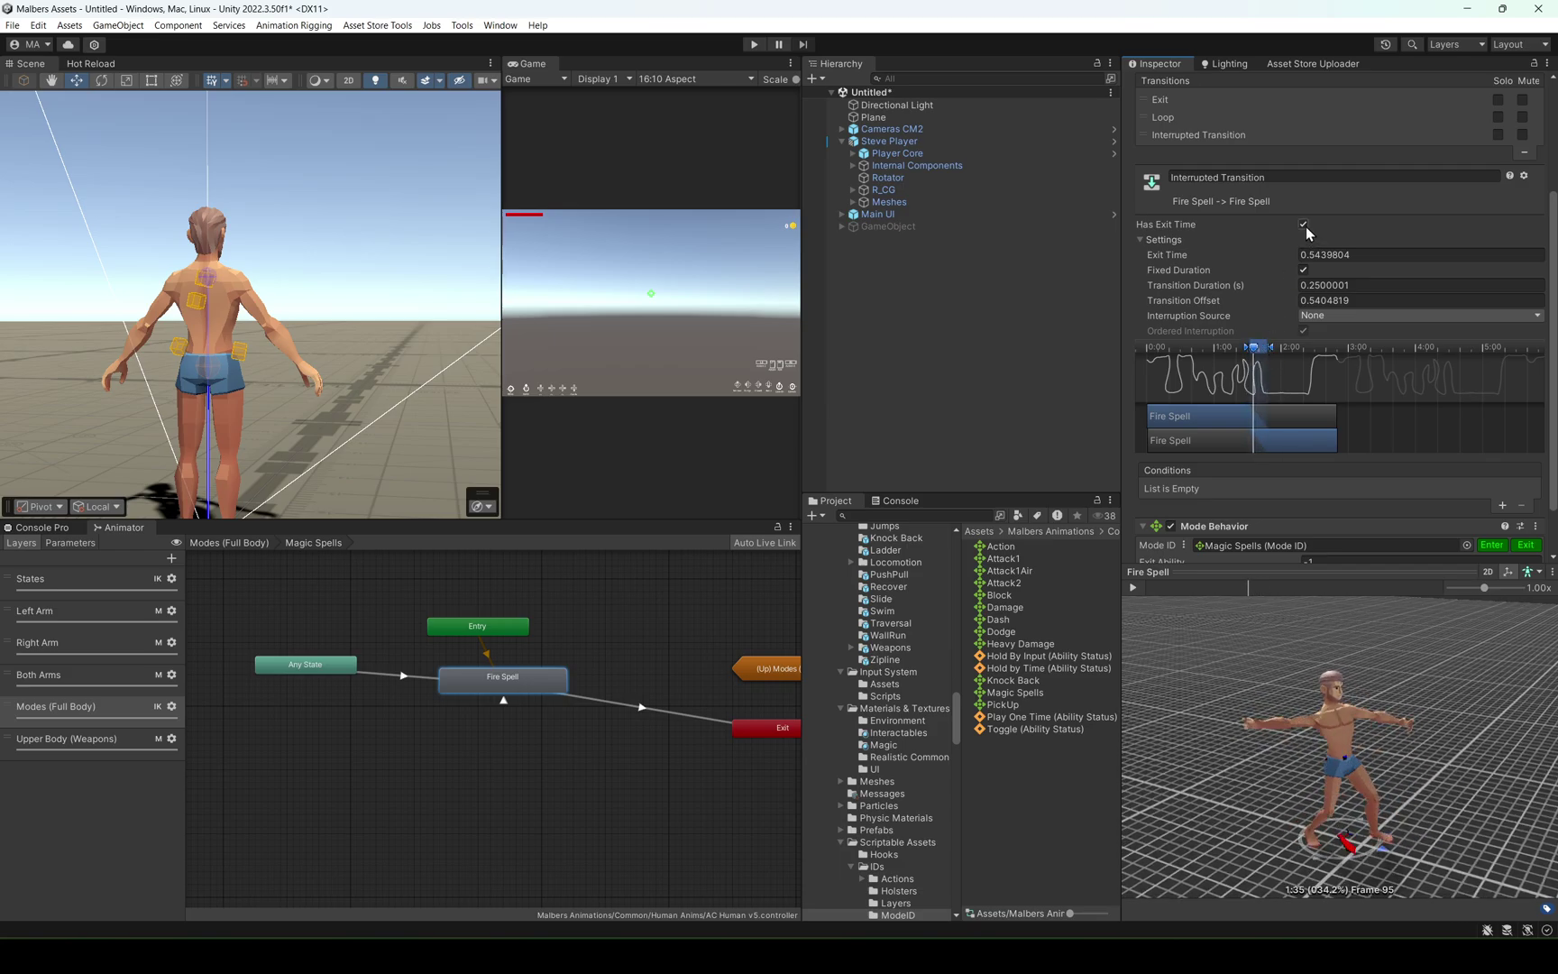
Disable Has Exit Time on the Interrupted Transition and round its duration to 0.25 s and its offset to 0.54.
left_click(1305, 225)
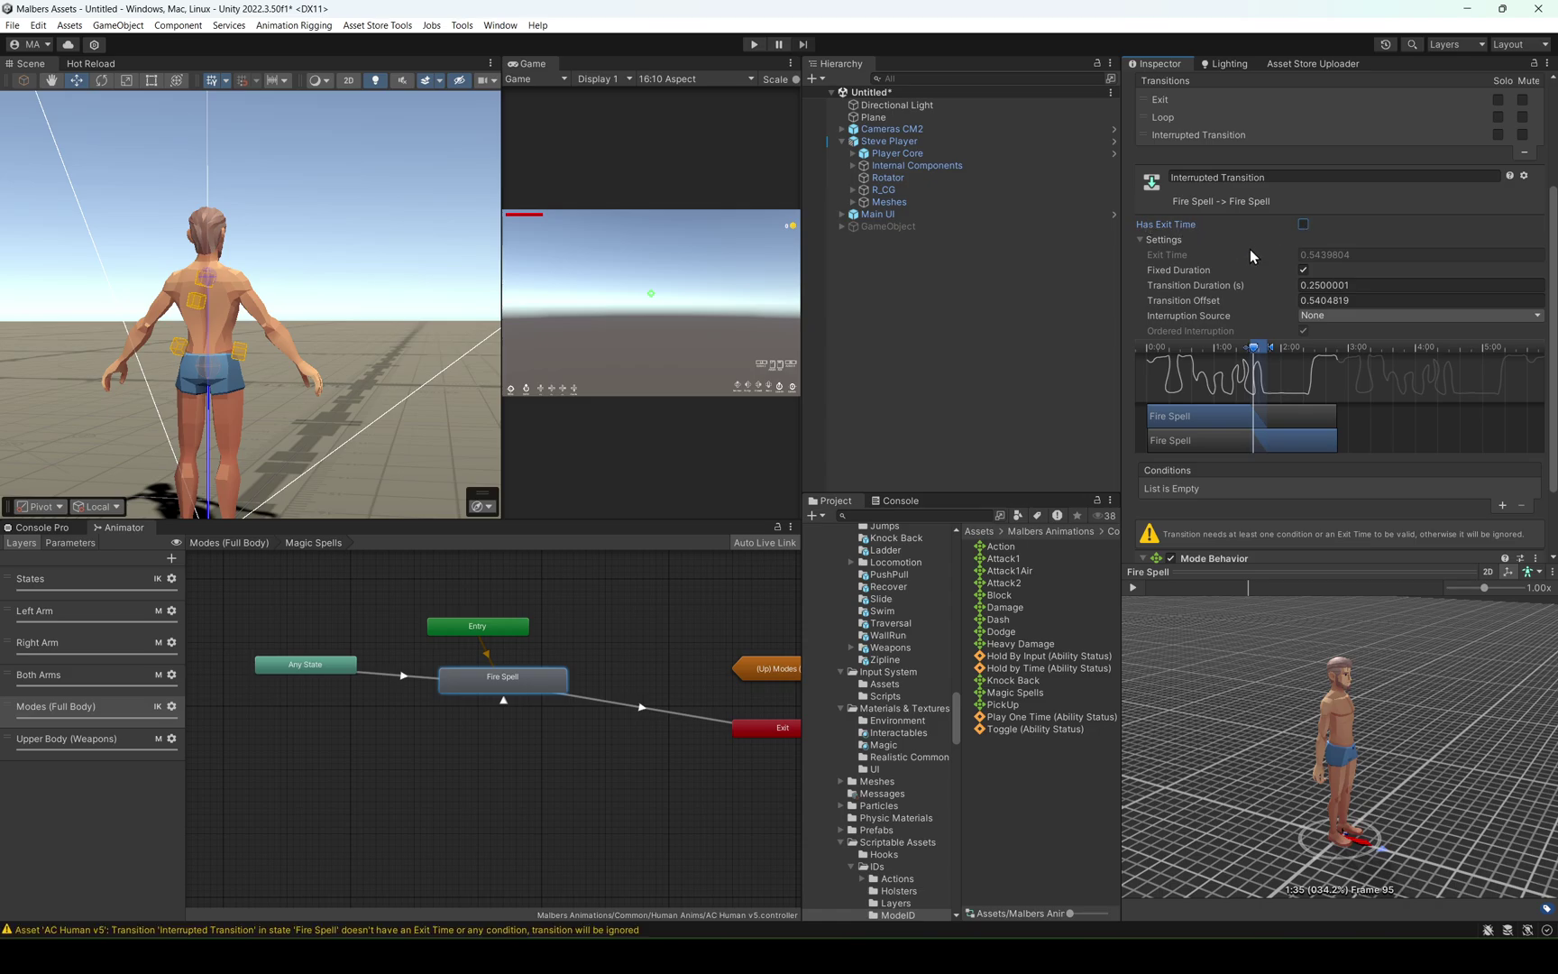
left_click_drag(1324, 285, 1419, 282)
key("BackSpace")
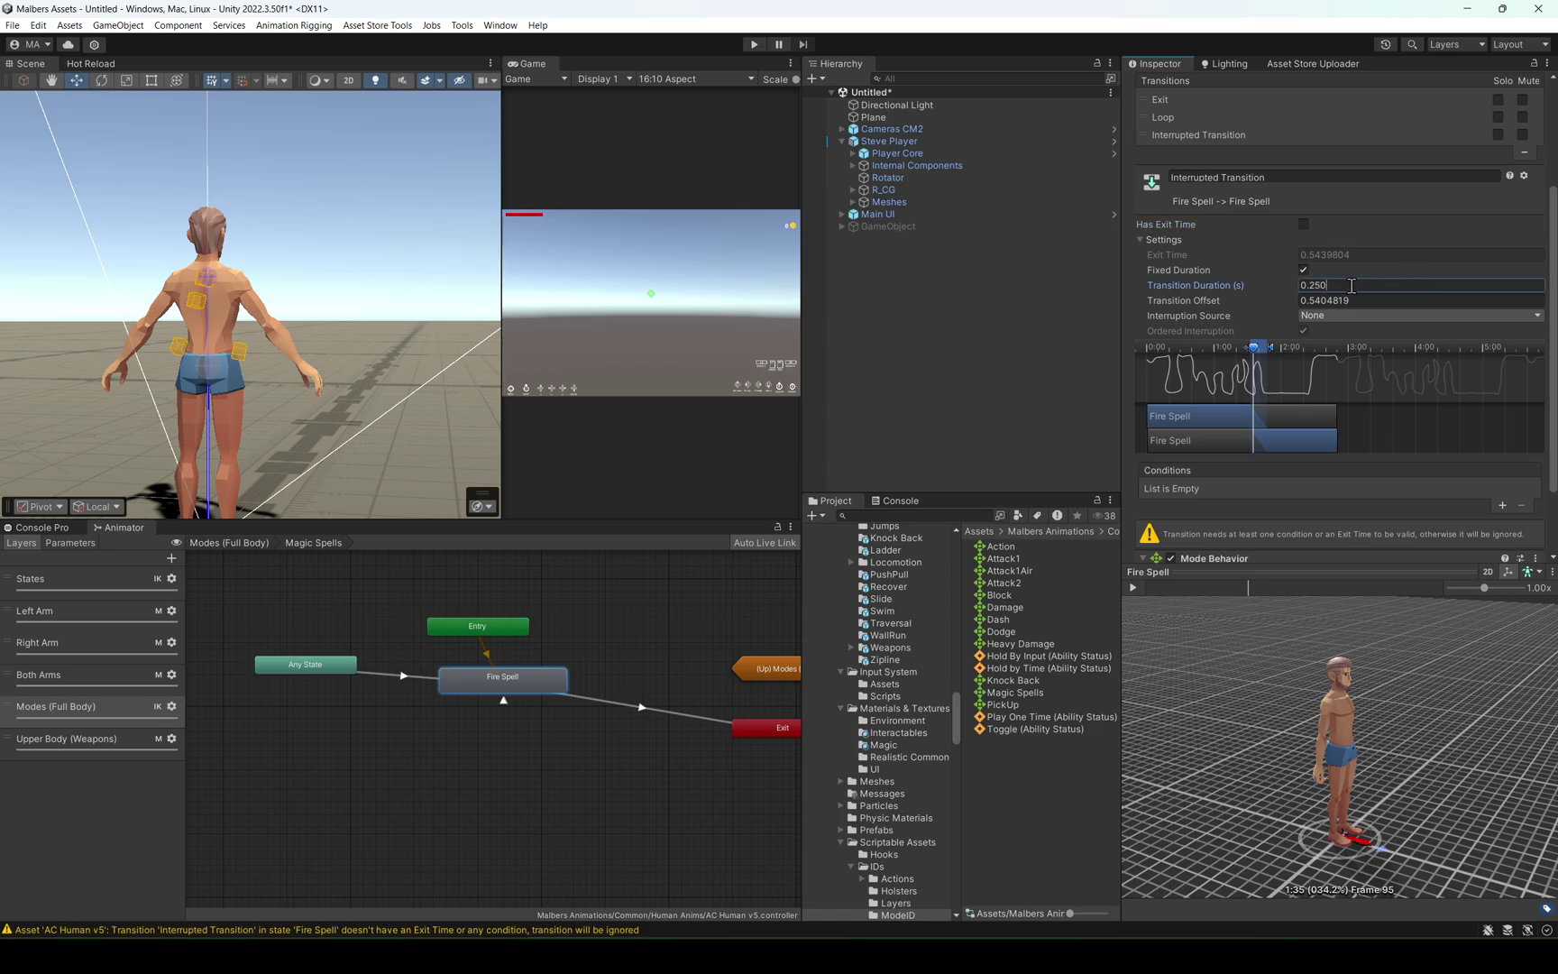
left_click_drag(1327, 301, 1398, 301)
key("BackSpace")
scroll(1396, 306, "down", 1)
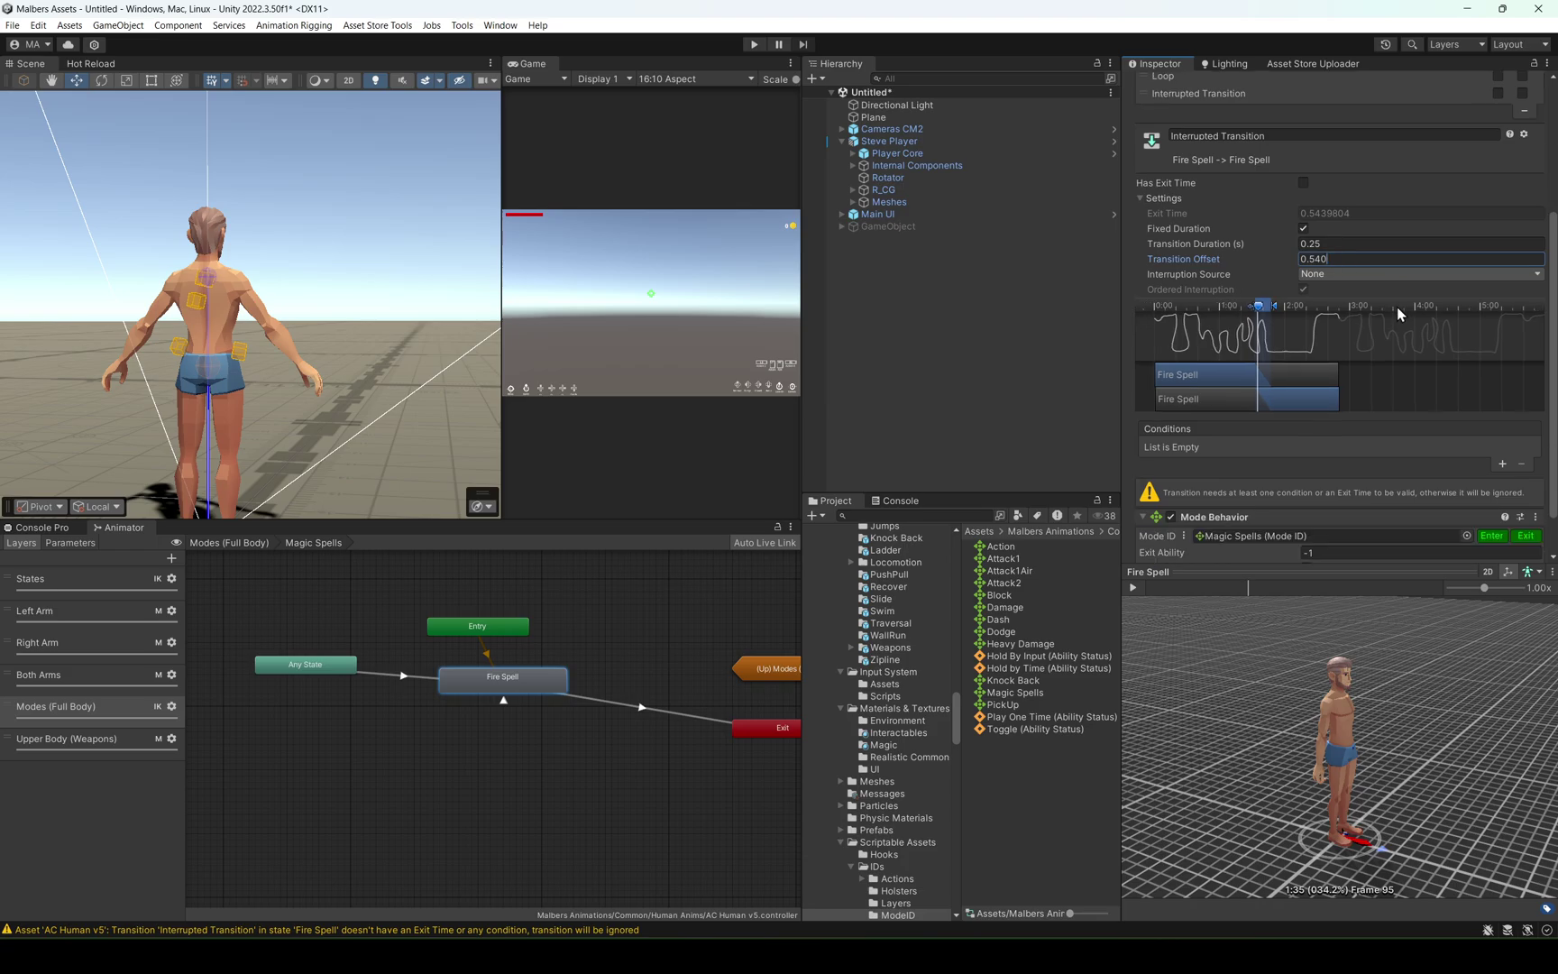
Add a condition to the Interrupted Transition and replace the list with the conditions copied from the Any State to Fire Spell transition.
left_click(1502, 465)
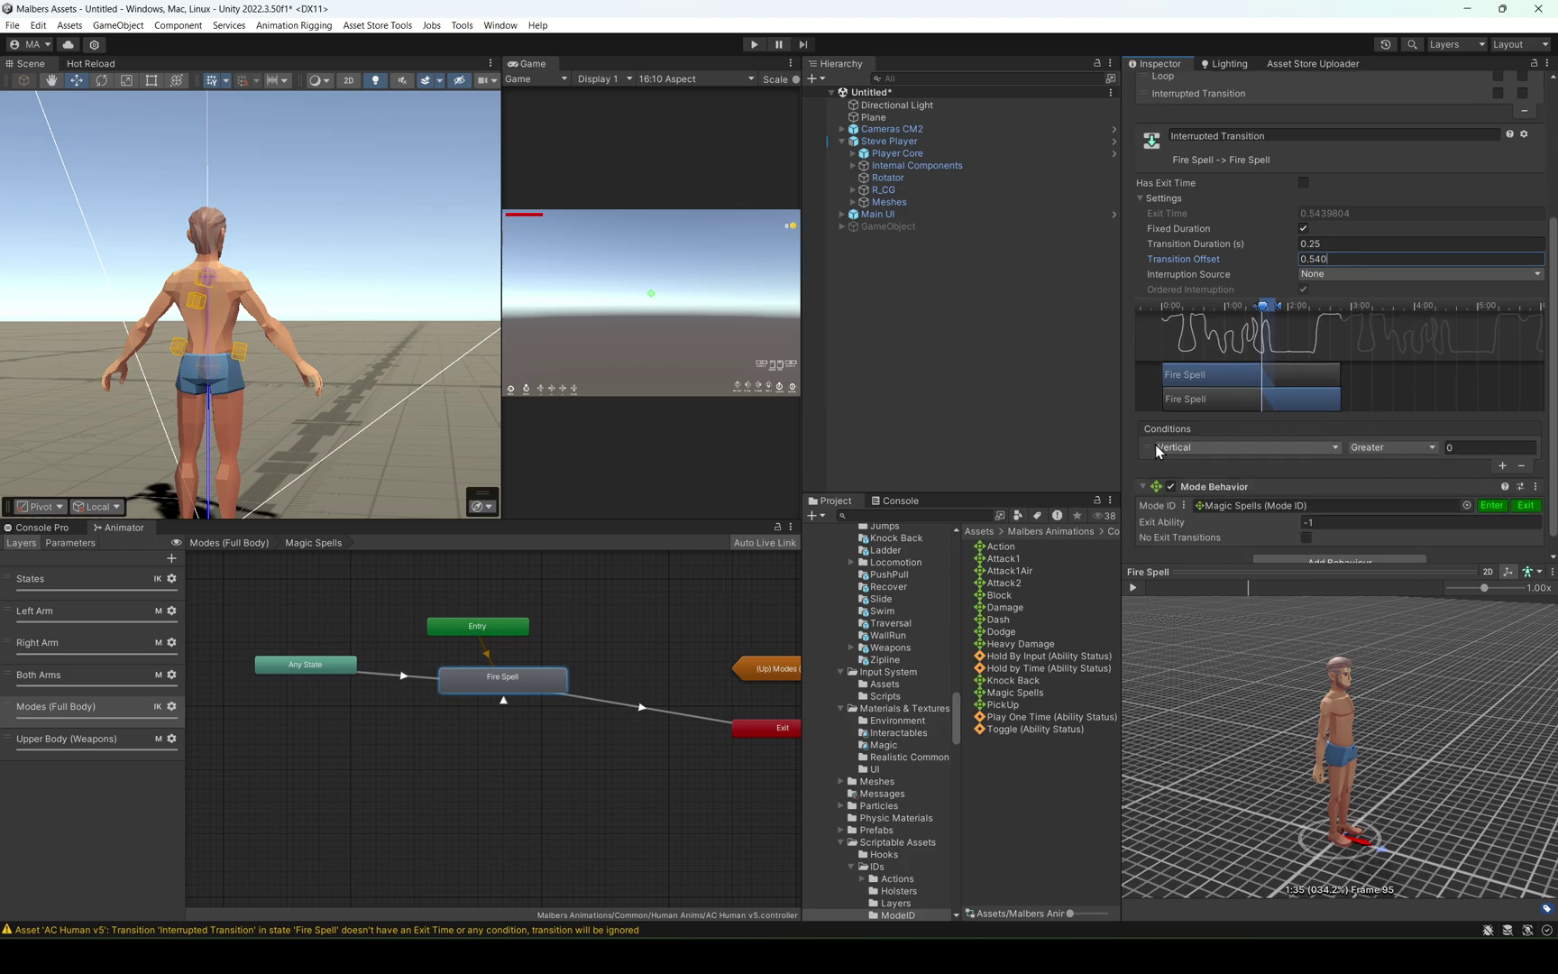
left_click(383, 673)
right_click(1183, 492)
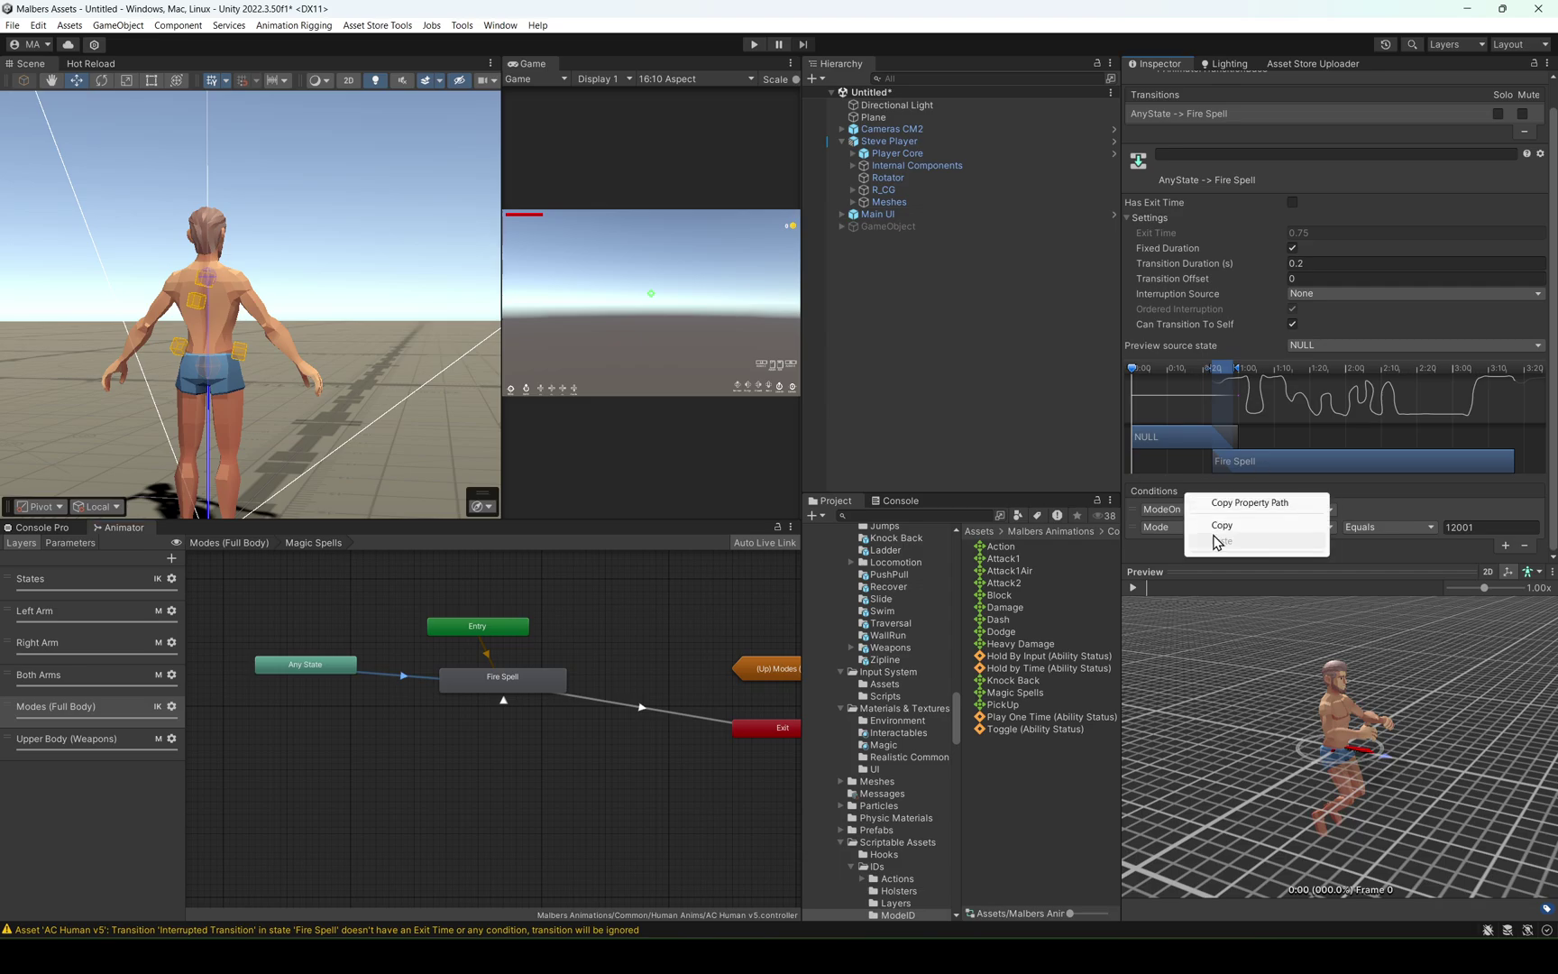
left_click(1215, 528)
left_click(506, 701)
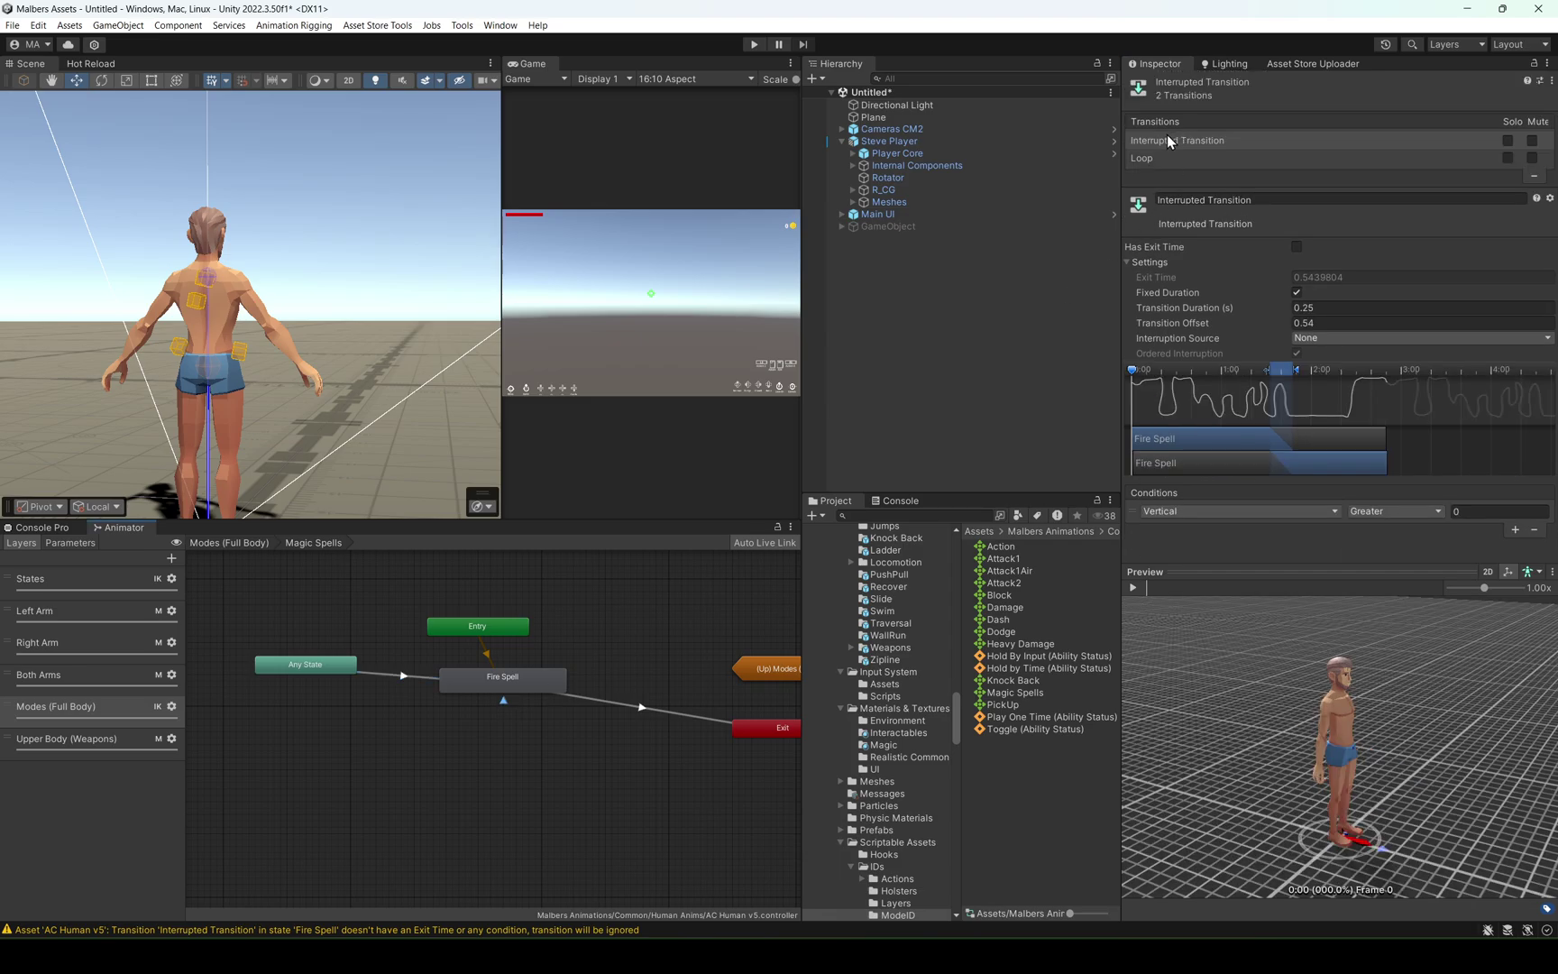
right_click(1152, 497)
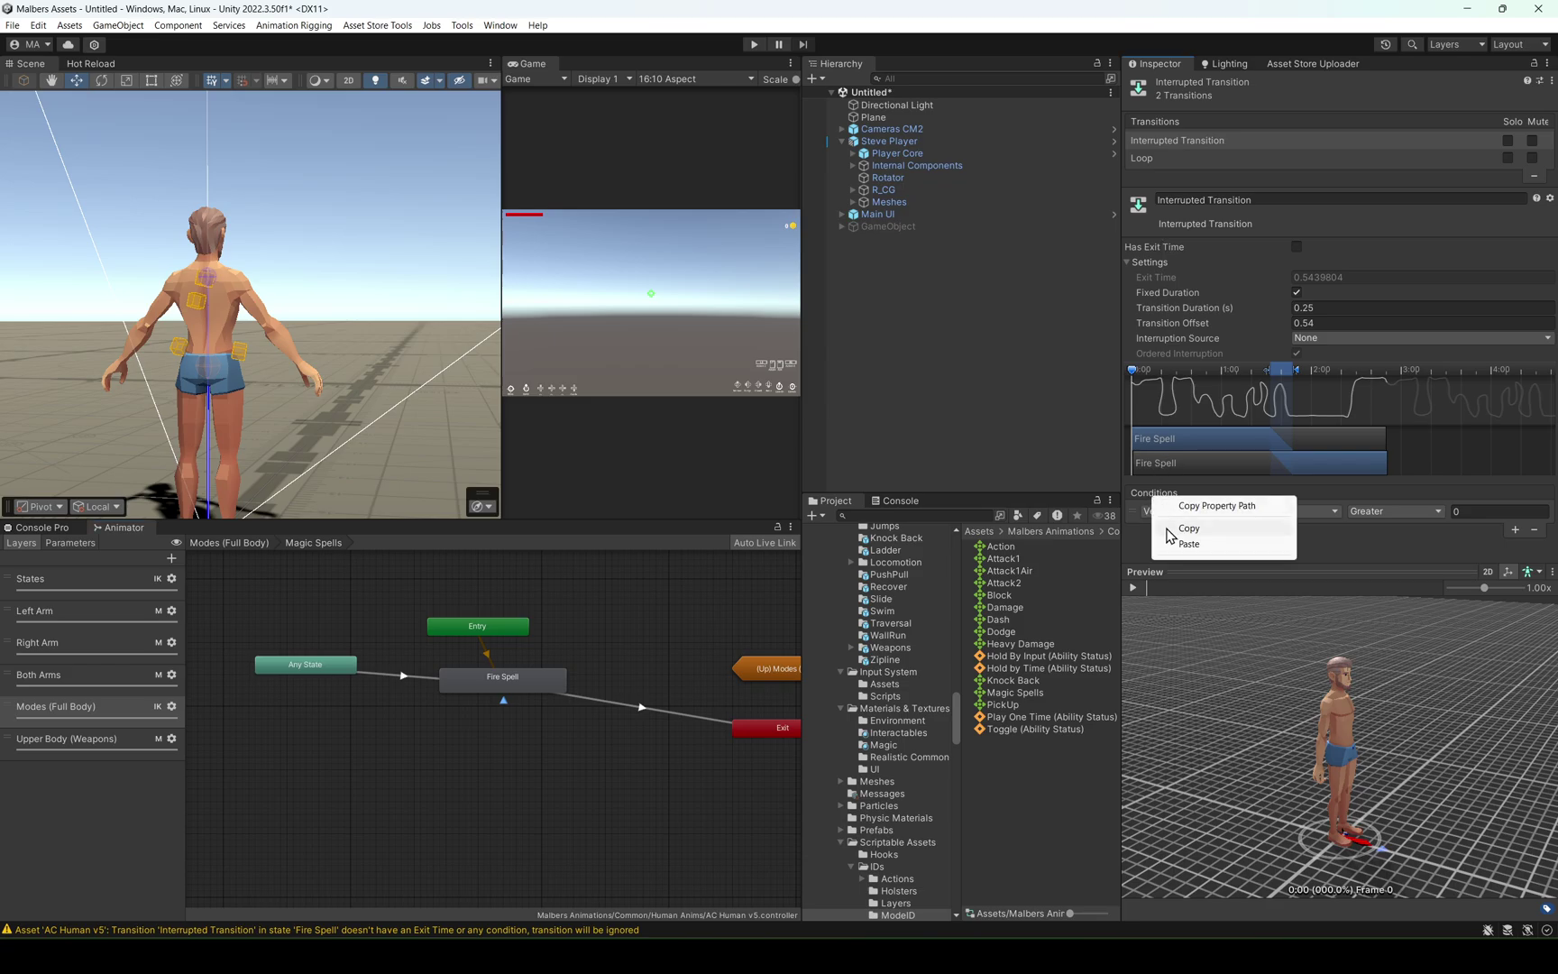
left_click(1235, 545)
Set the Interrupted Transition's Mode condition to NotEqual 12001 and remove its ModeOn condition.
left_click(1393, 528)
left_click(1386, 595)
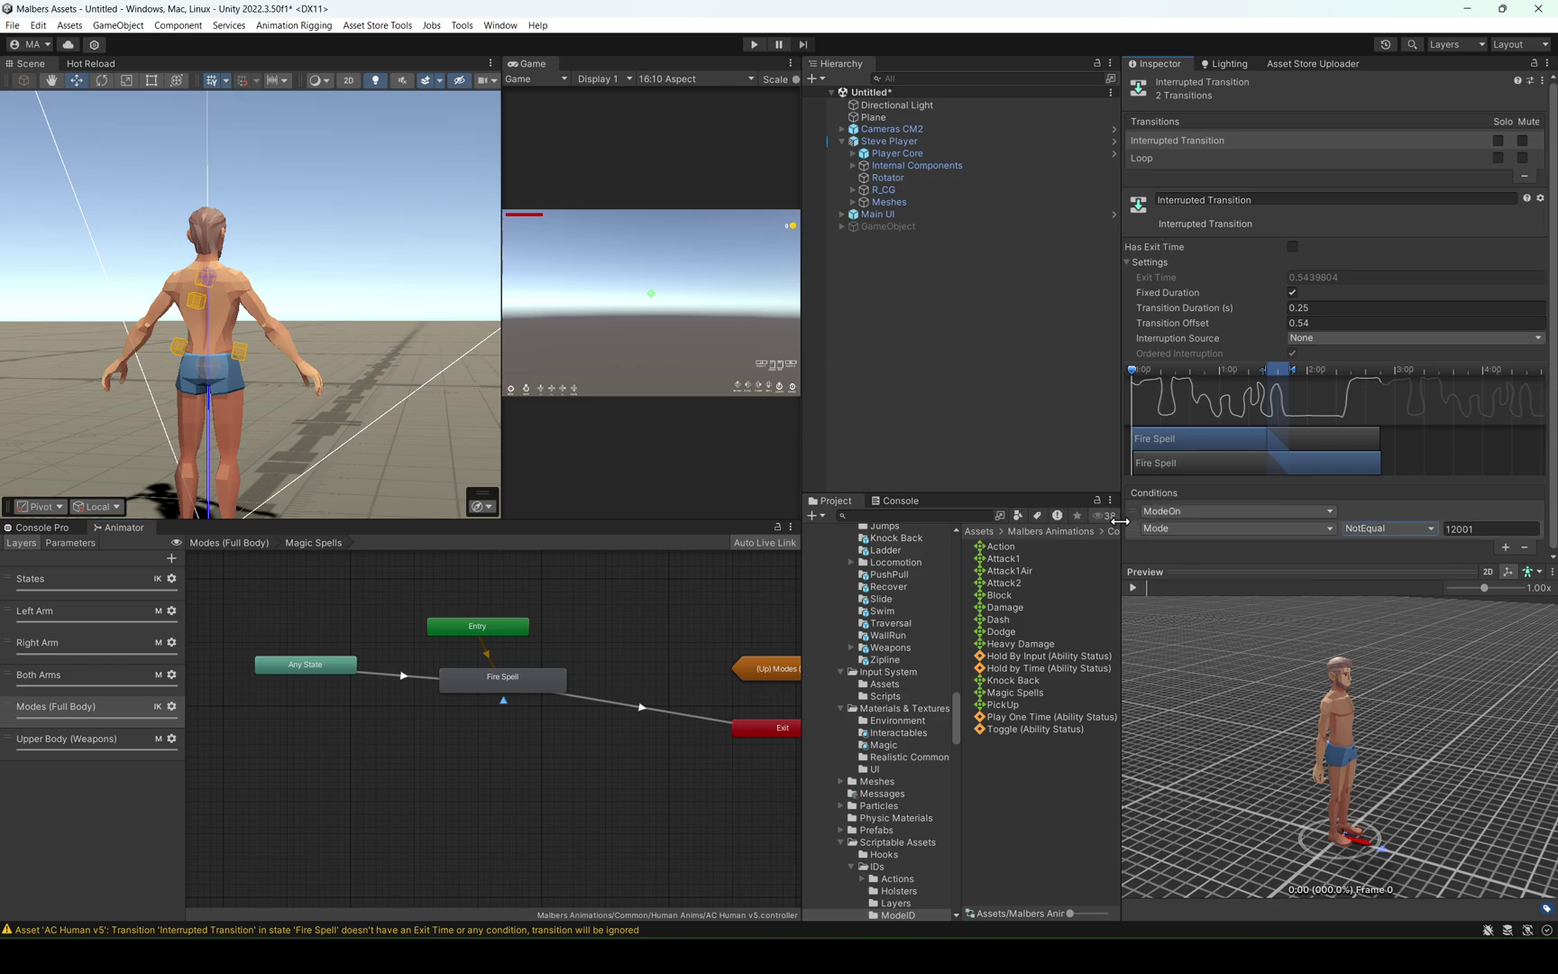
left_click(1132, 514)
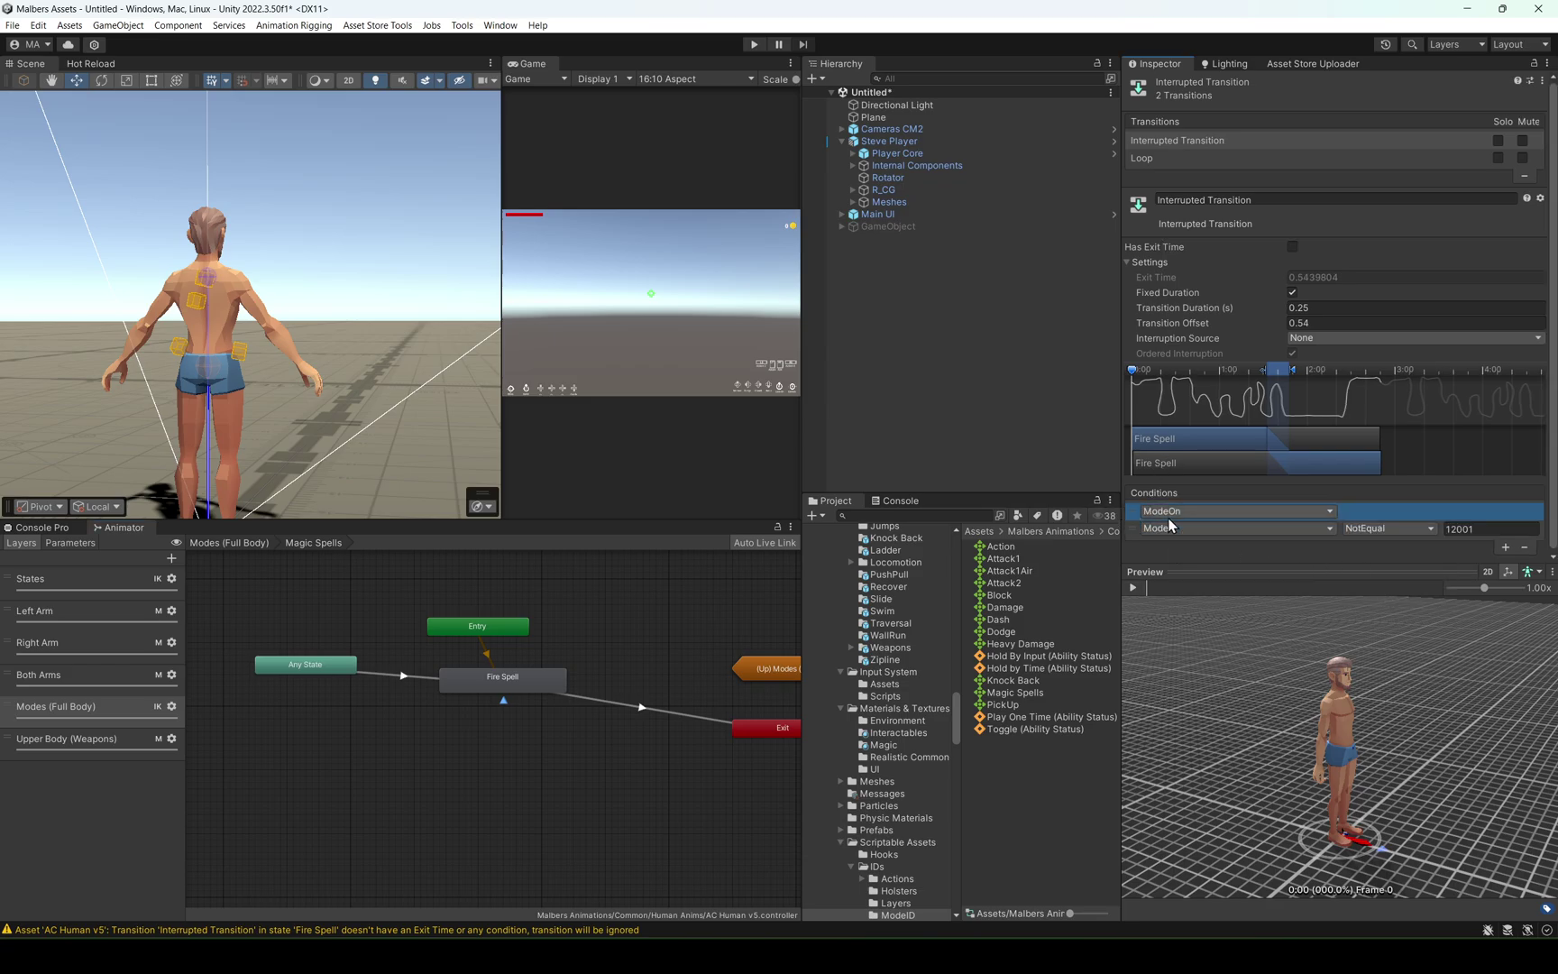
left_click(1525, 548)
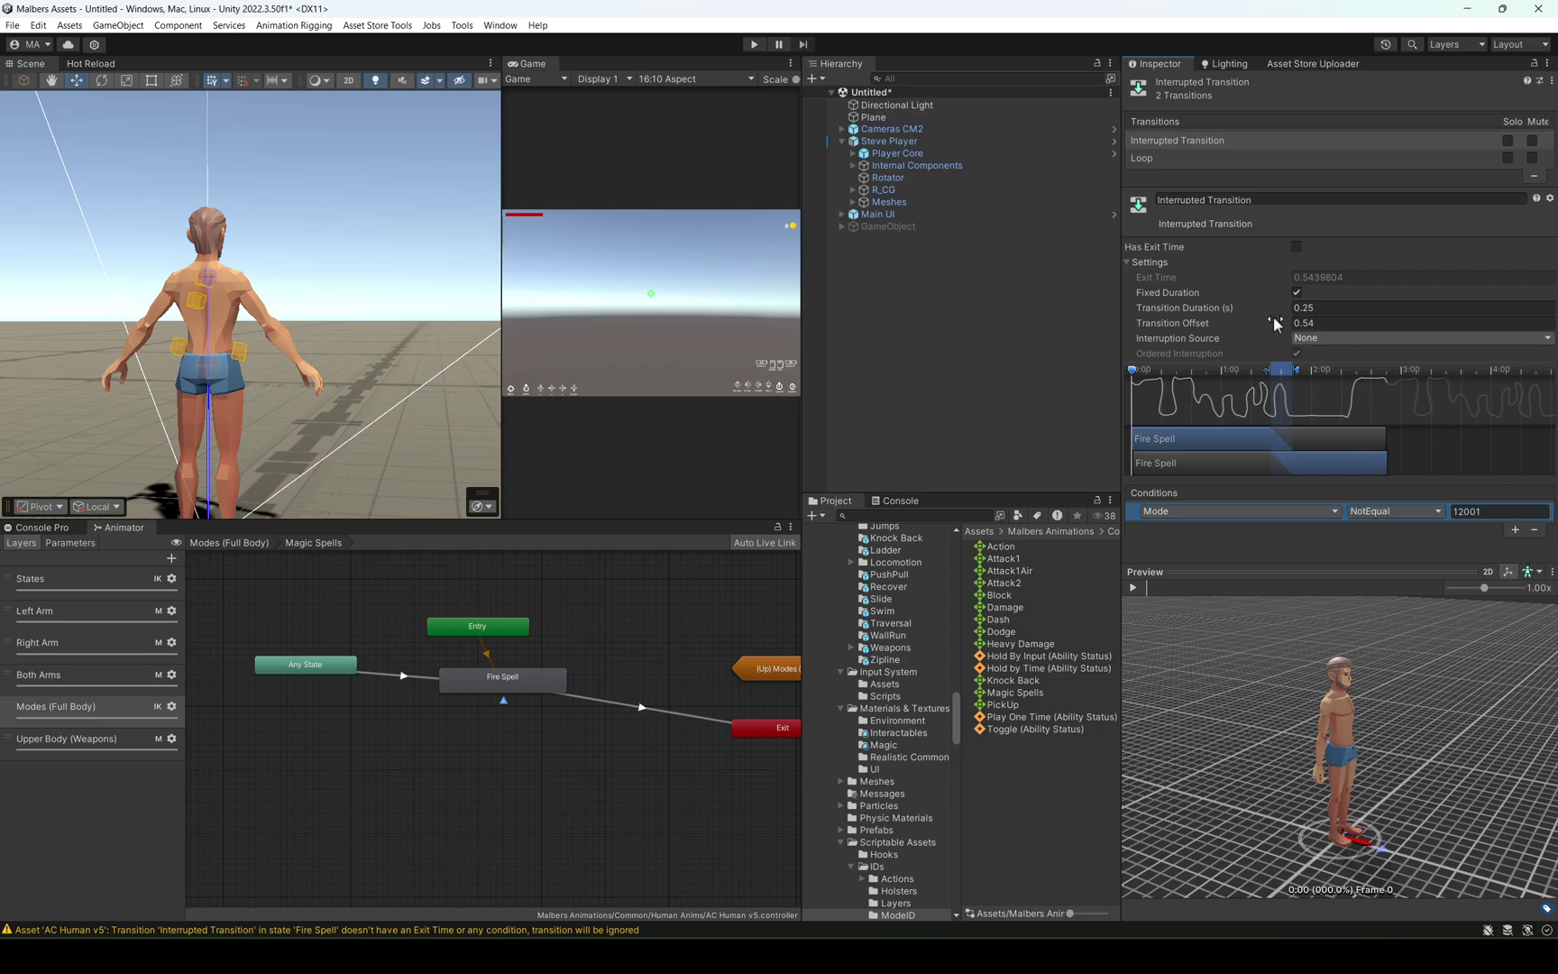
Review the Loop transition's settings, play-test the Fire Spell with the self-interruption, and exit play mode.
left_click(1312, 310)
left_click(1153, 155)
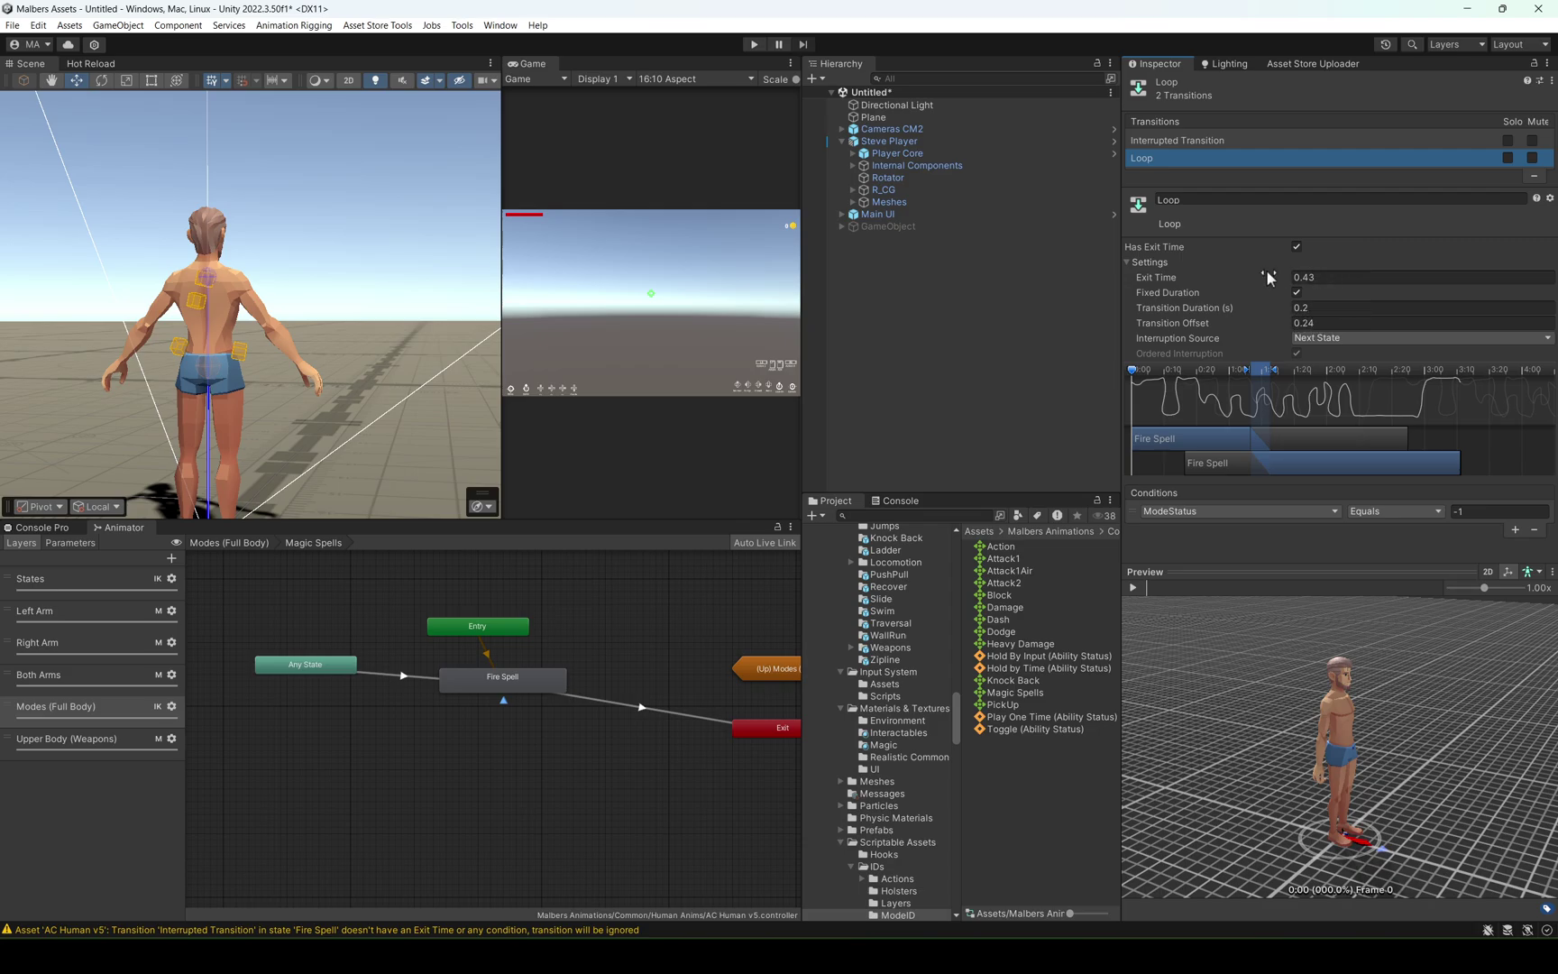
left_click(754, 44)
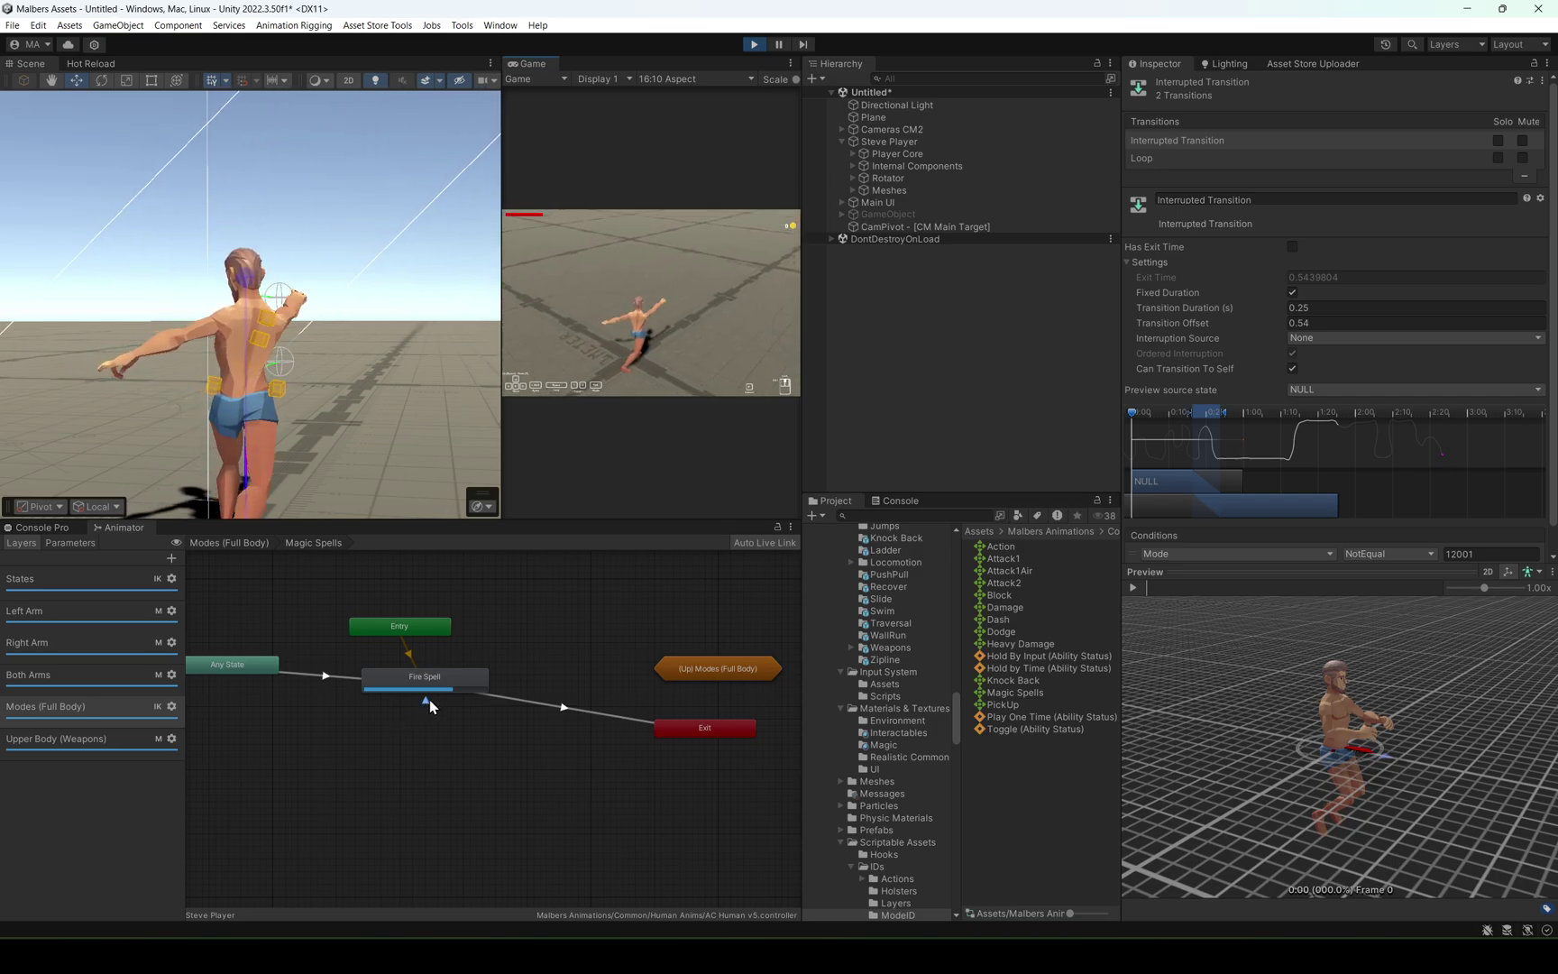
left_click(754, 44)
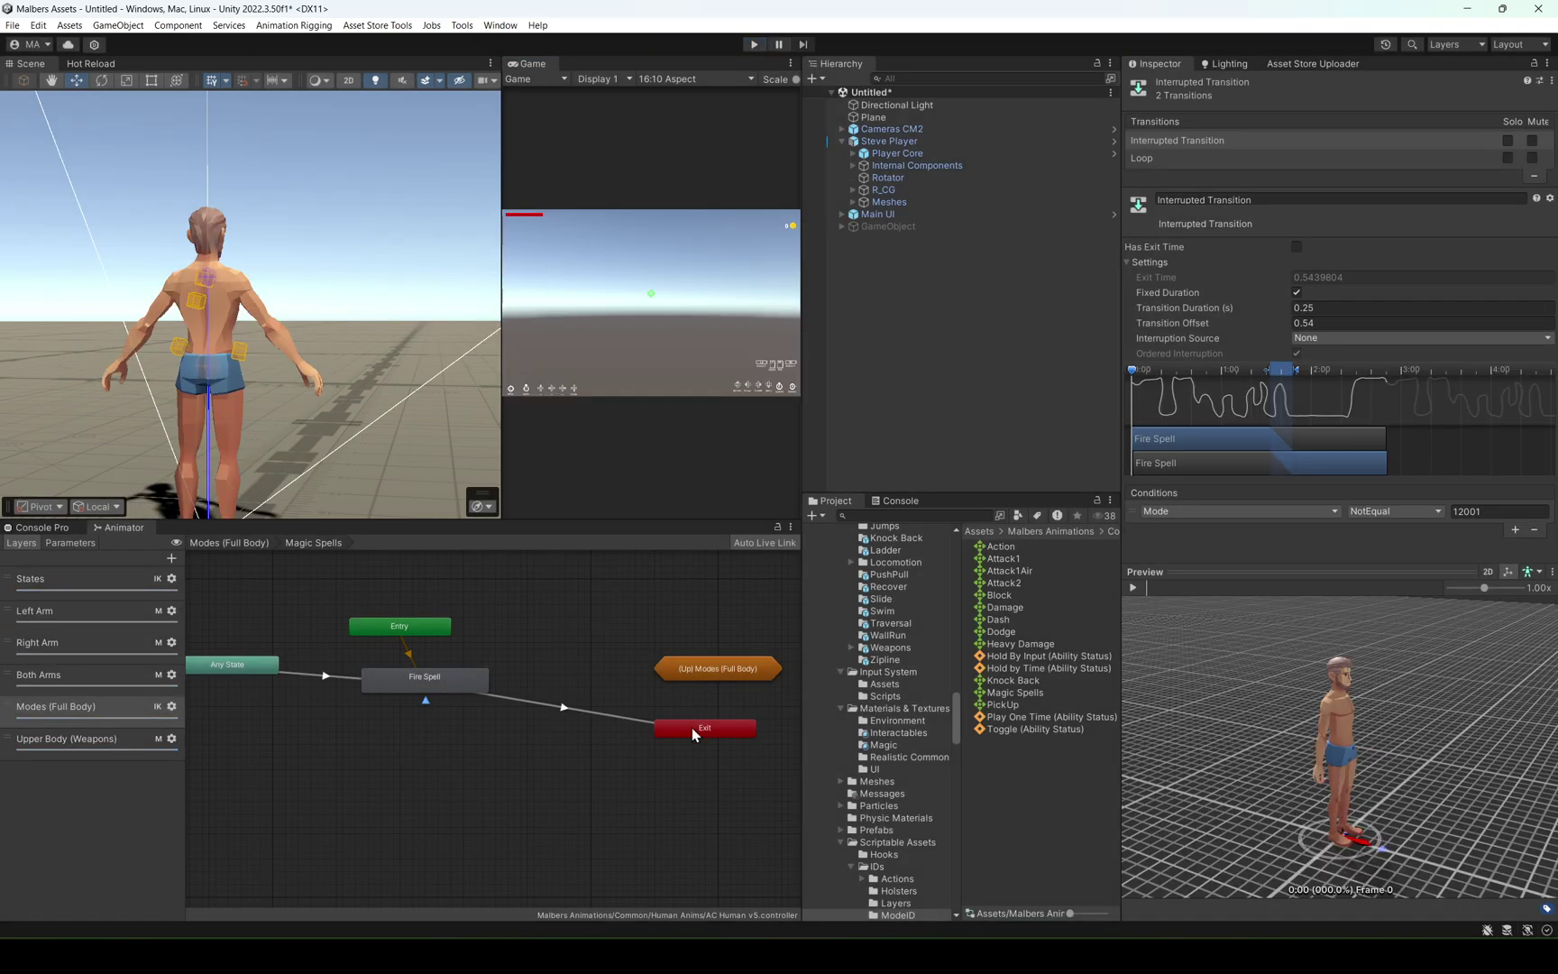
Move the (Up) Modes (Full Body) and Exit nodes higher in the Magic Spells graph.
left_click_drag(715, 674, 689, 570)
left_click_drag(704, 733, 689, 648)
left_click(634, 676)
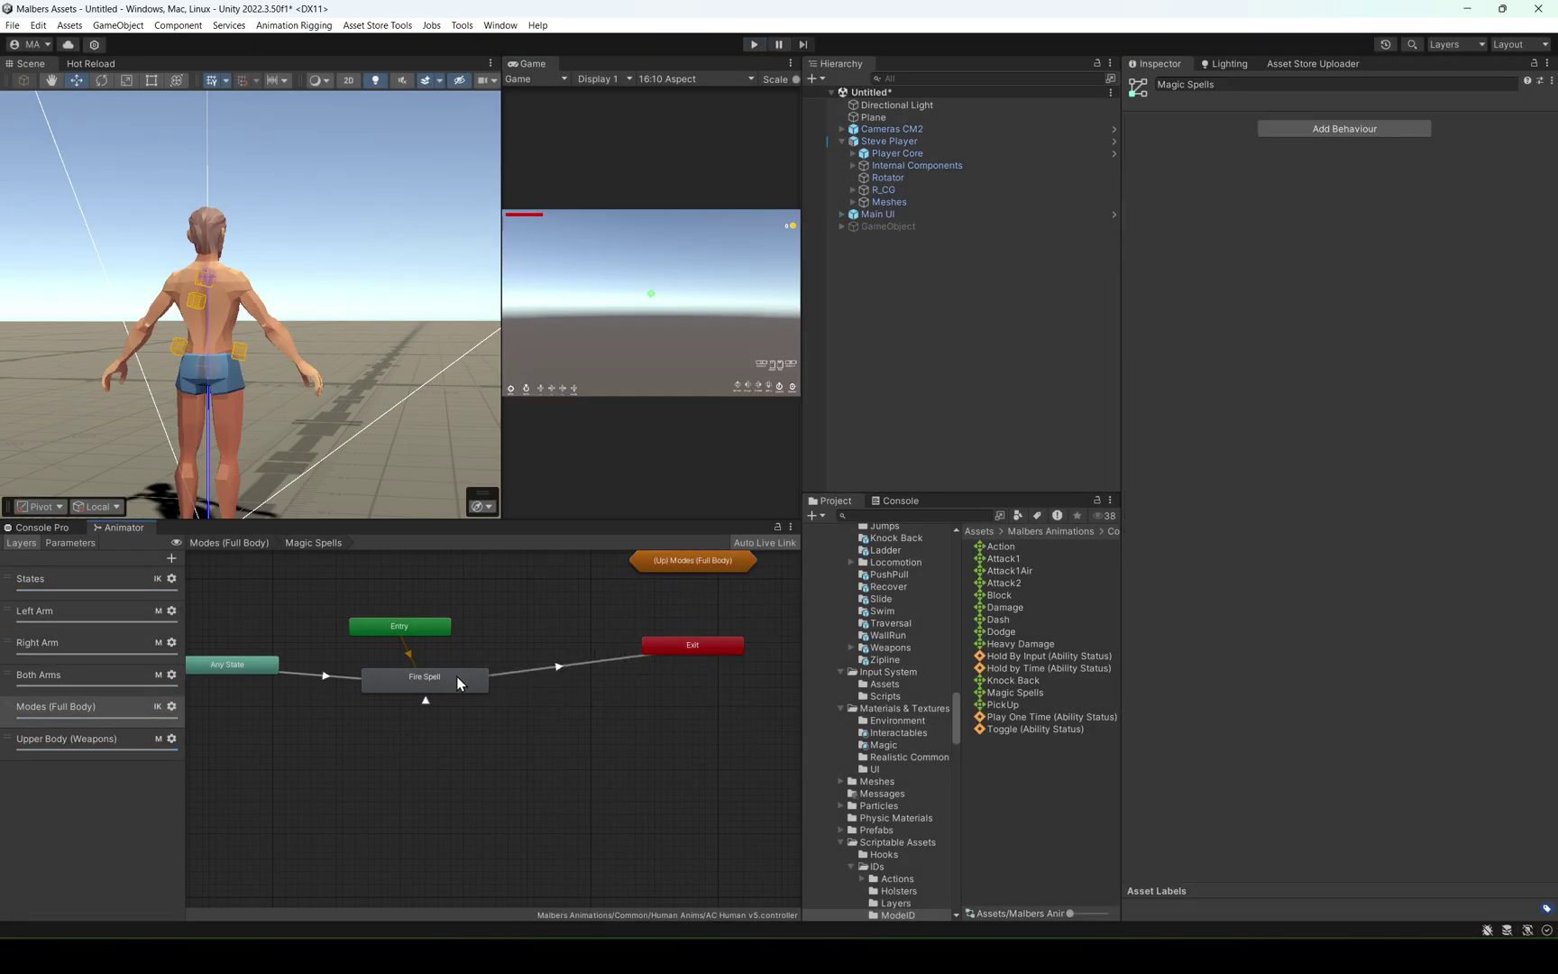
Duplicate the Fire Spell state, place the copy below Exit, and remove its Mode Behavior.
left_click(456, 677)
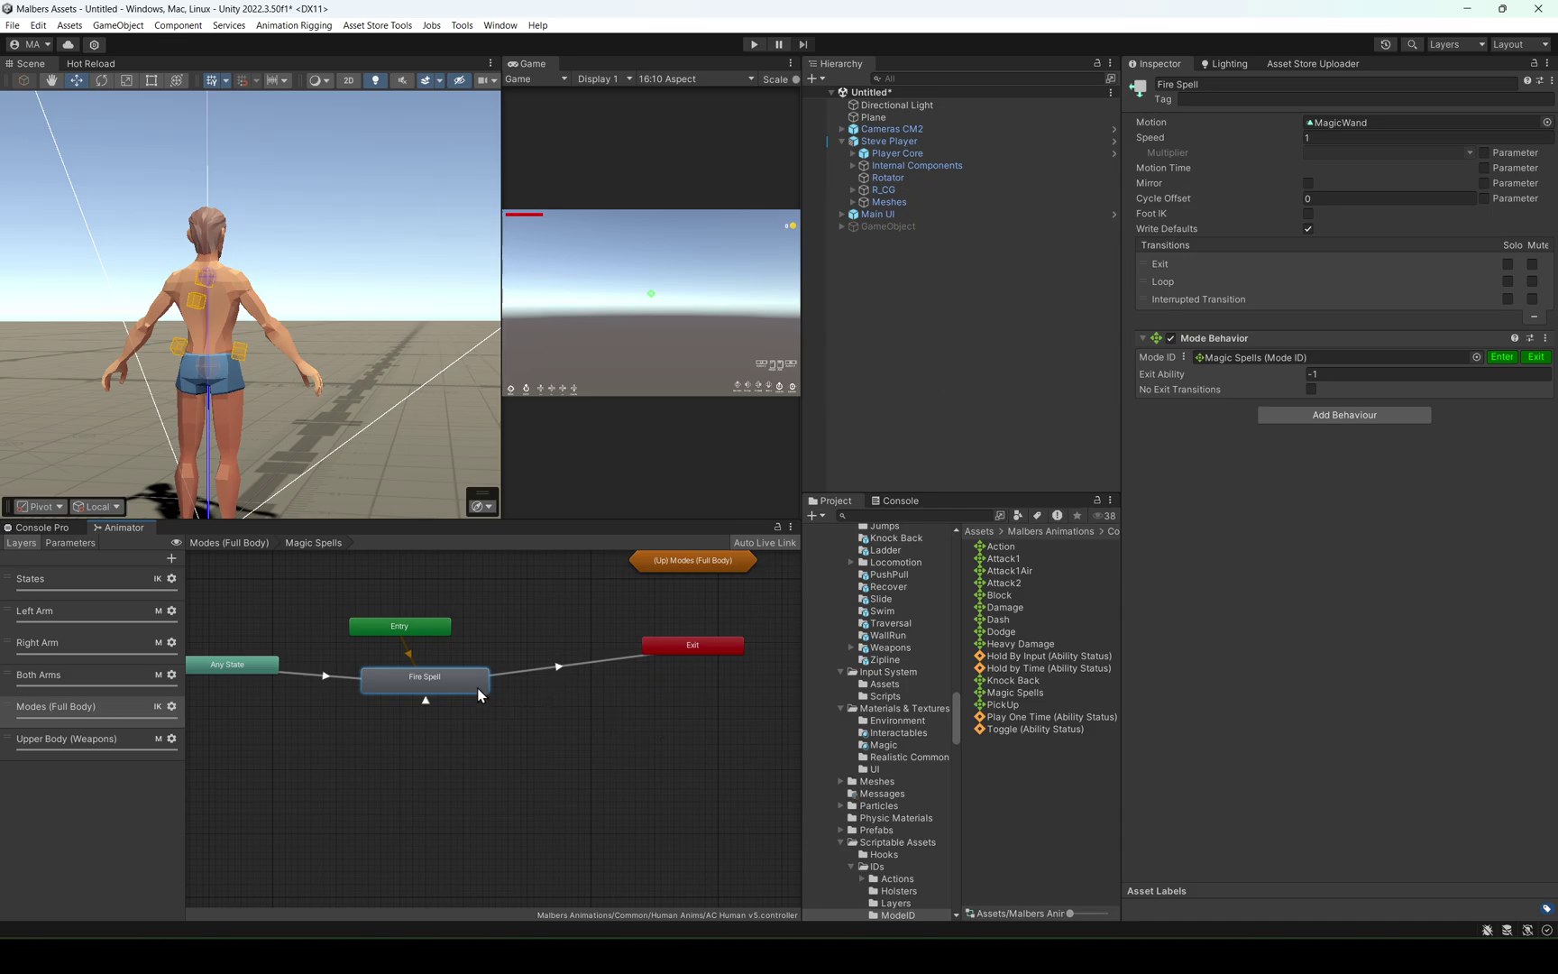
key("ctrl+d")
left_click_drag(477, 728, 608, 714)
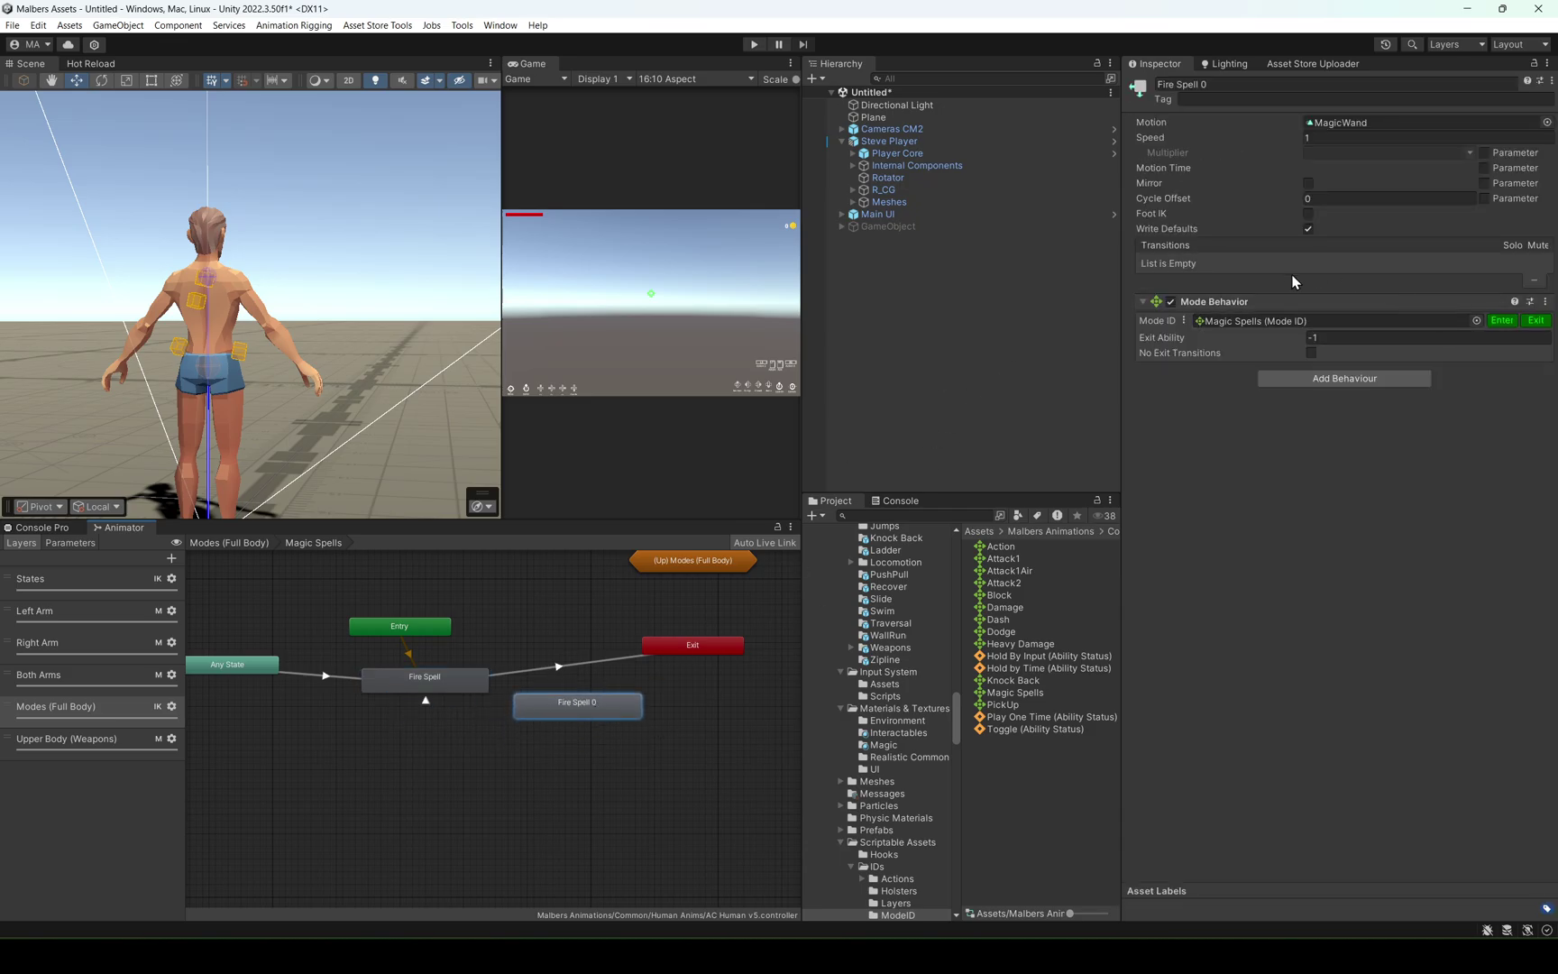
right_click(1265, 303)
left_click(1308, 373)
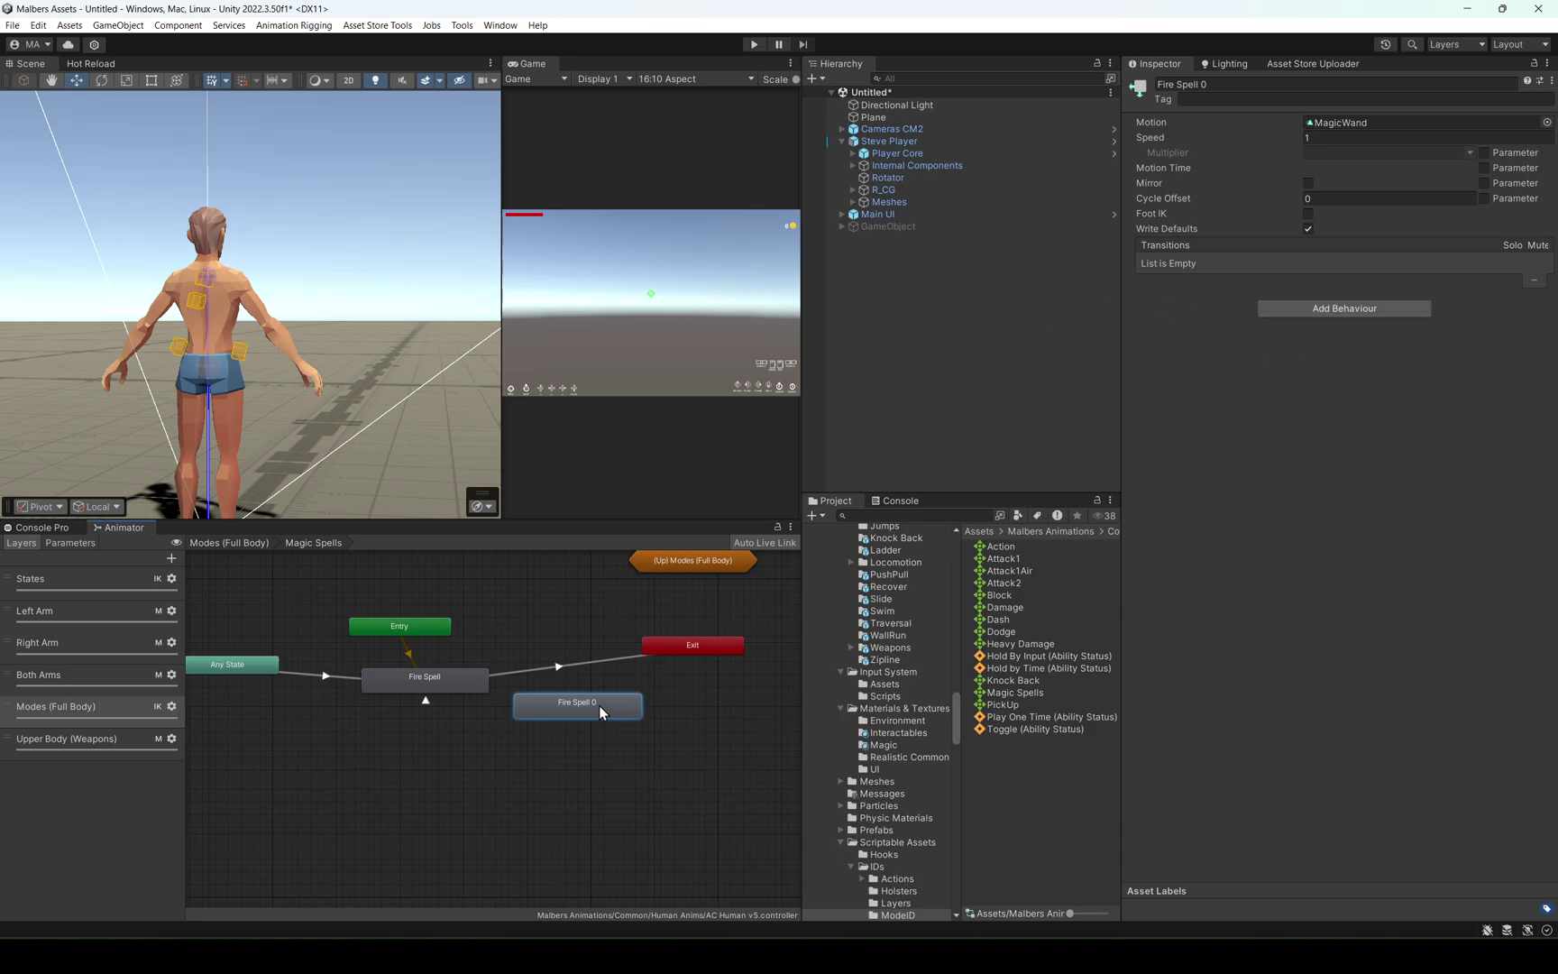
Create a transition from Fire Spell to its duplicate state and shift the duplicate slightly away to expose the arrow.
right_click(485, 688)
left_click(511, 690)
left_click(537, 702)
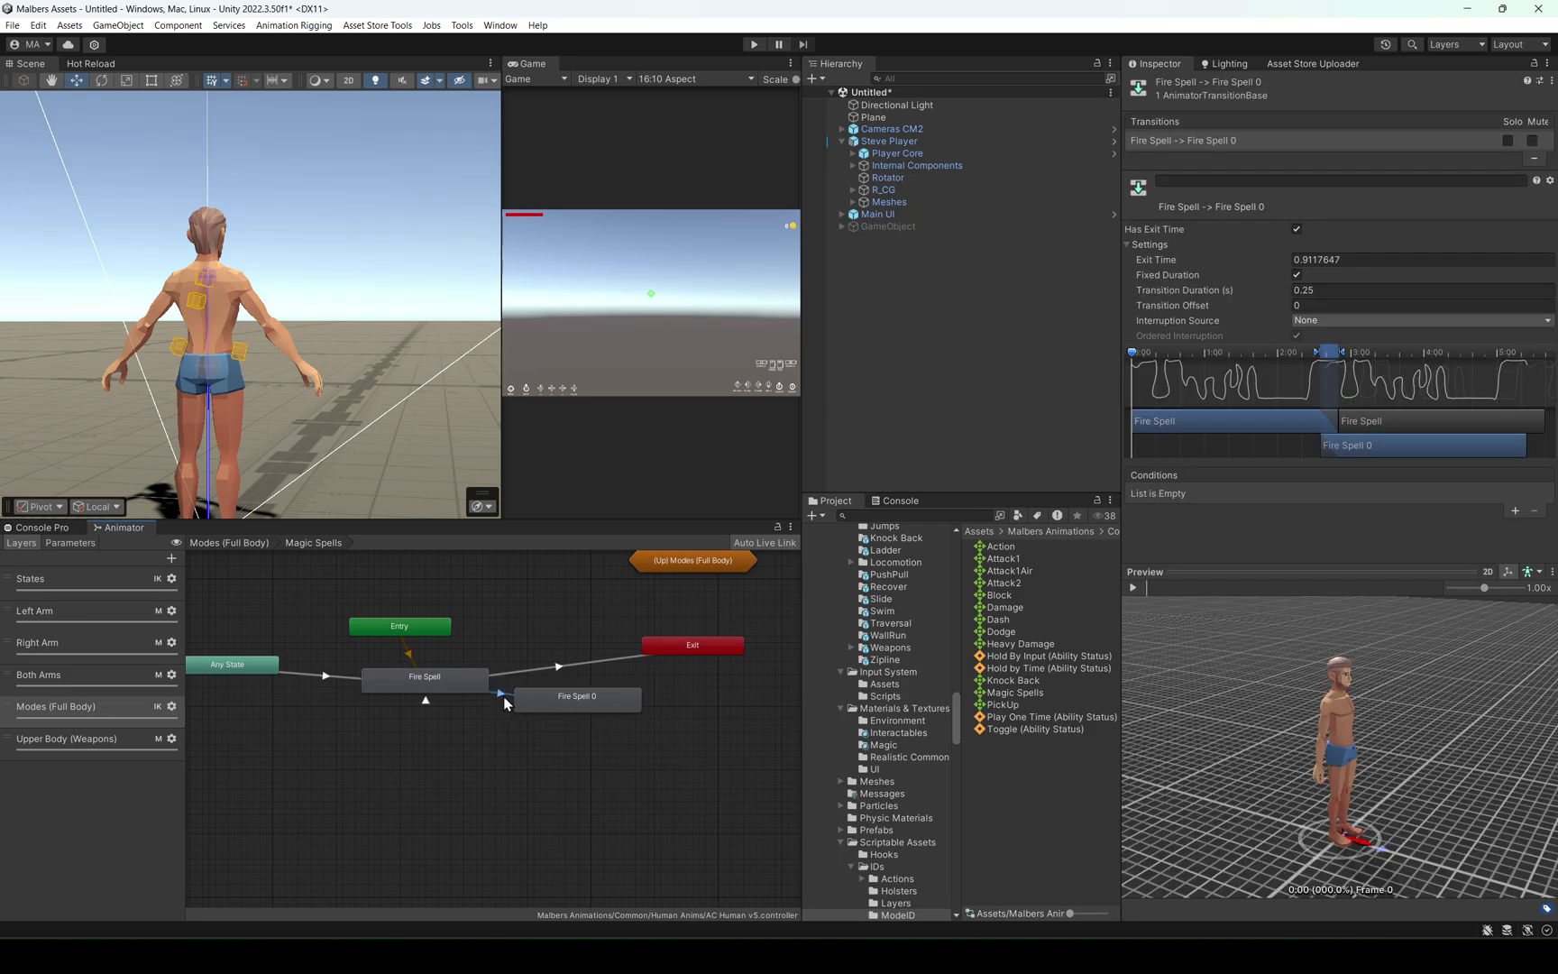
left_click(523, 696)
left_click_drag(522, 691, 529, 695)
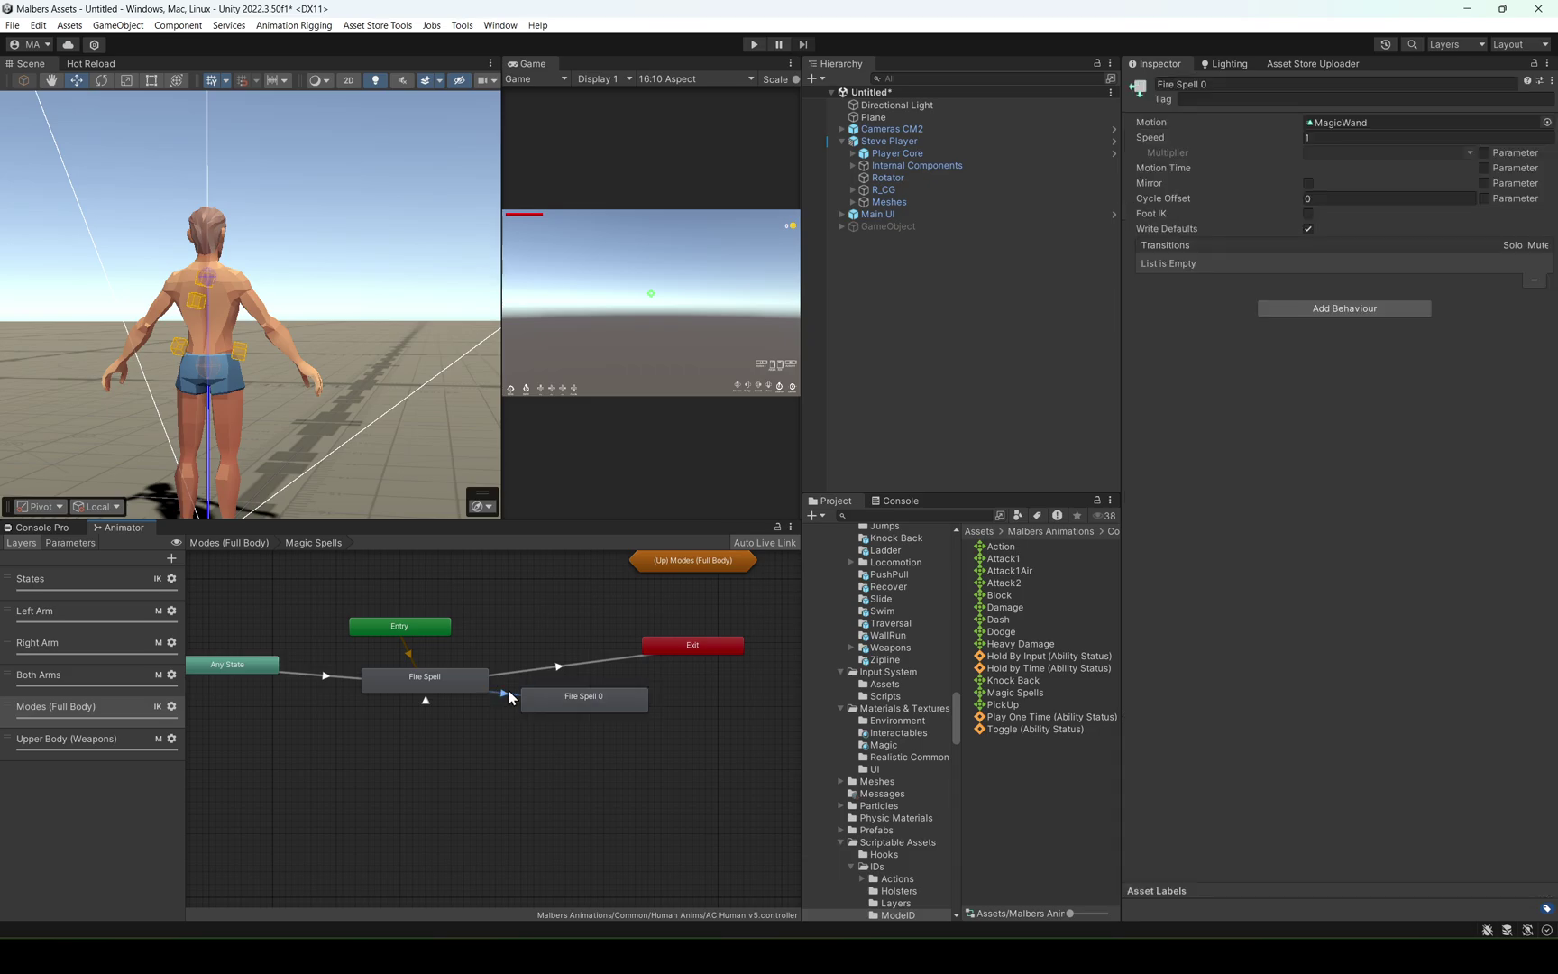
left_click(502, 693)
Copy the Interrupted Transition's Mode NotEqual 12001 condition to the transition from Fire Spell to Fire Spell 0.
left_click(425, 700)
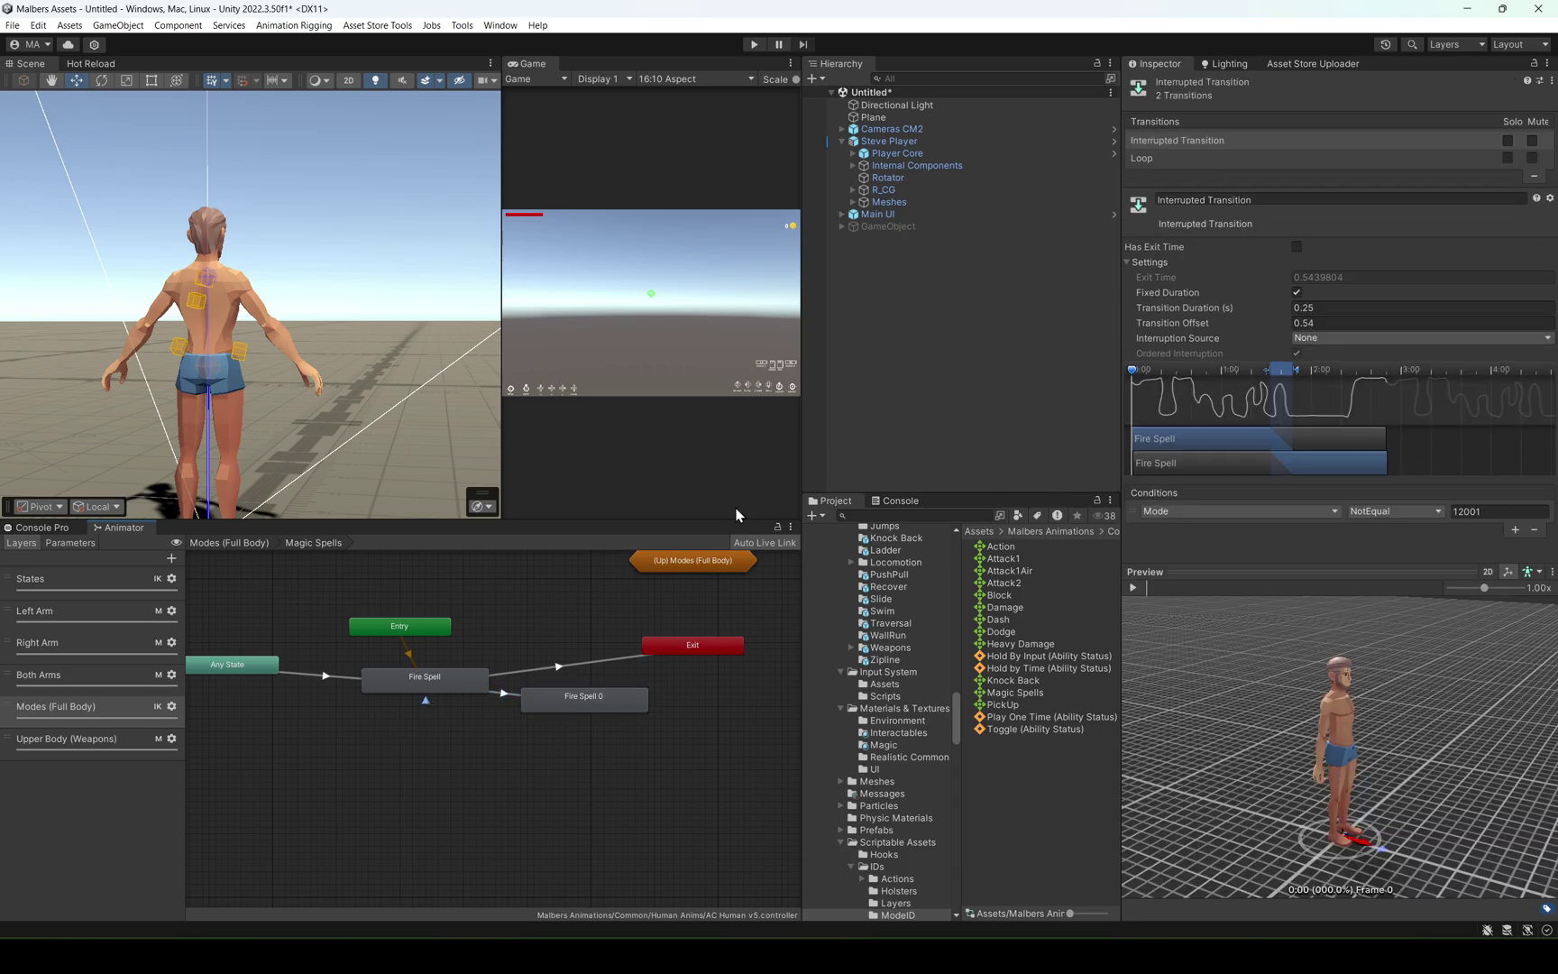
right_click(1184, 504)
left_click(1199, 525)
left_click(502, 694)
right_click(1173, 492)
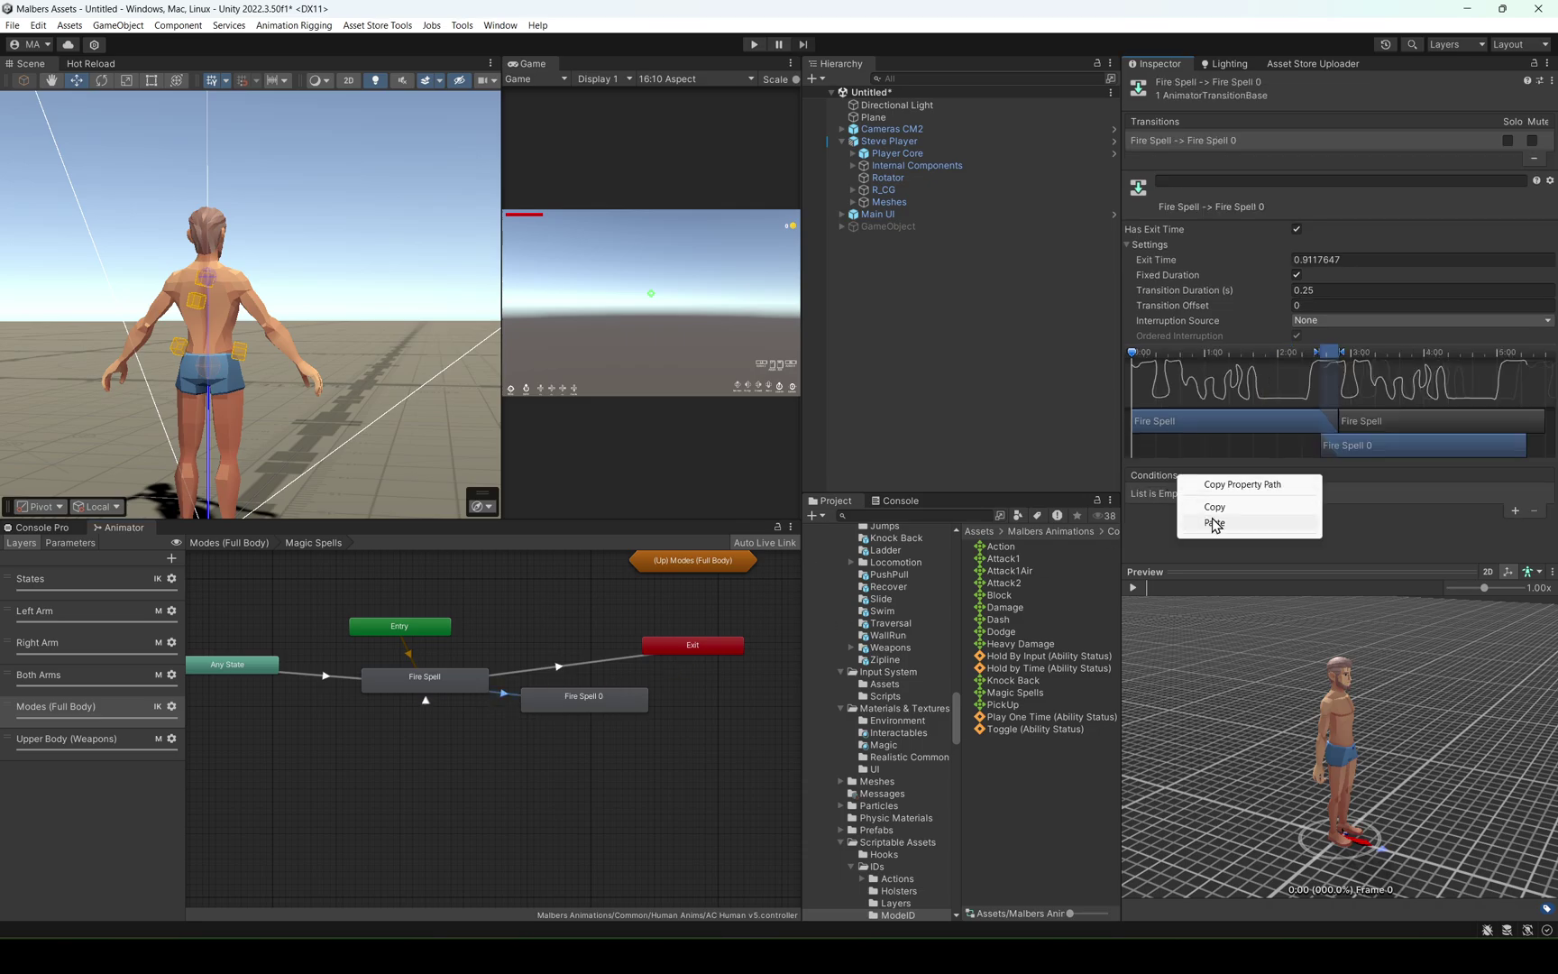
left_click(1217, 528)
Copy the Interrupted Transition's parameters and paste both its settings and conditions onto the Fire Spell to Fire Spell 0 transition.
left_click(431, 687)
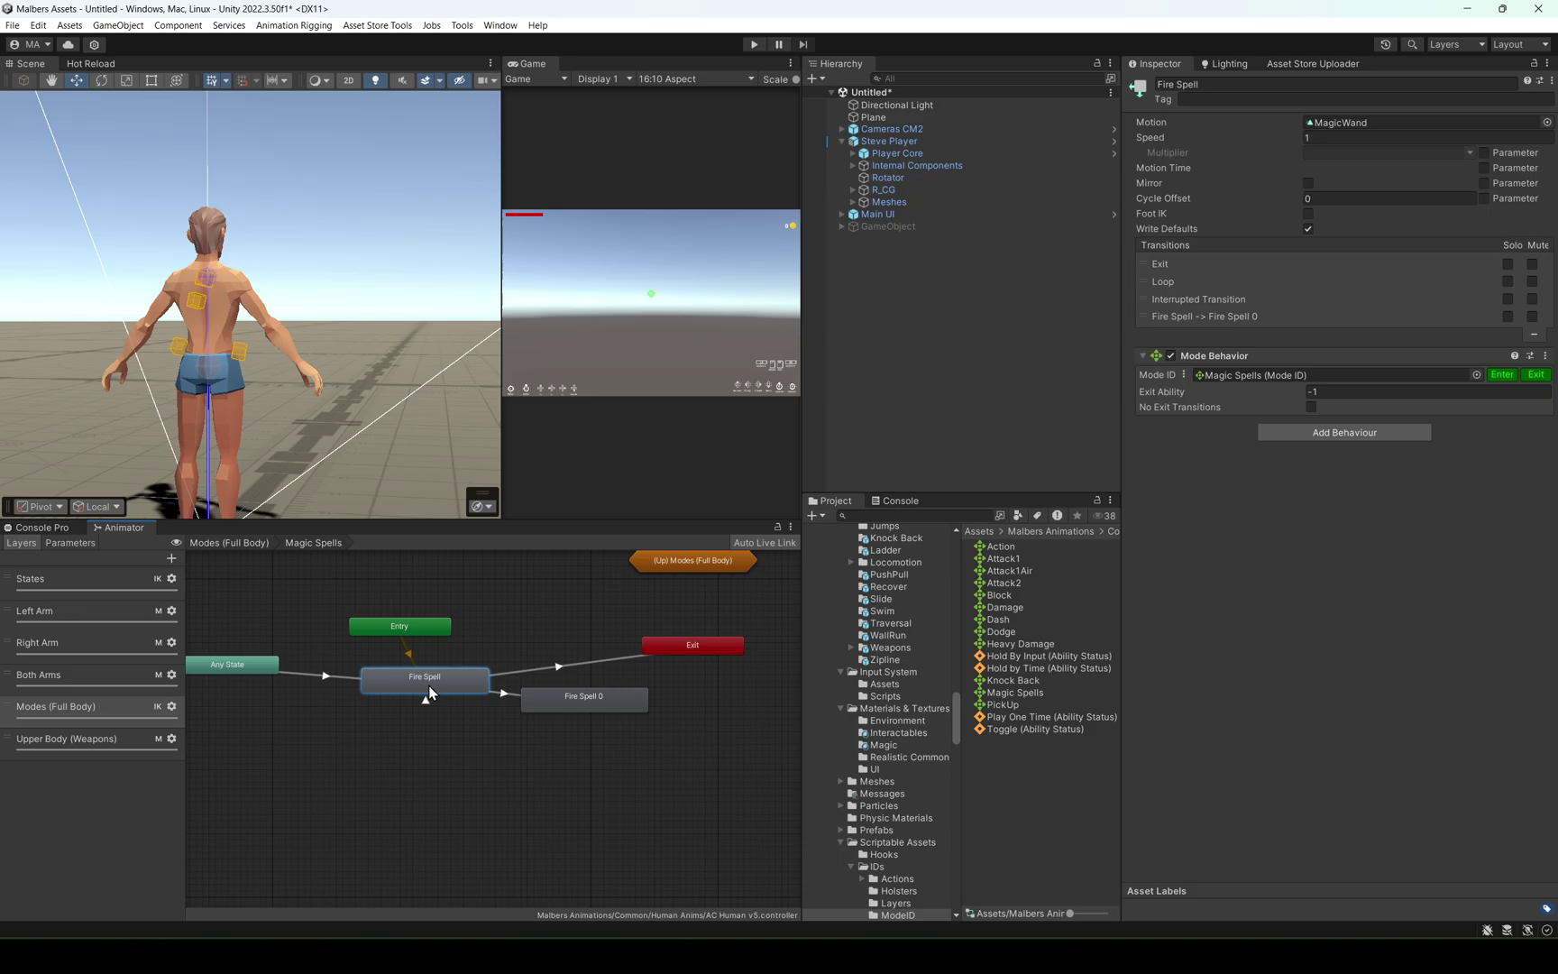
left_click(1172, 300)
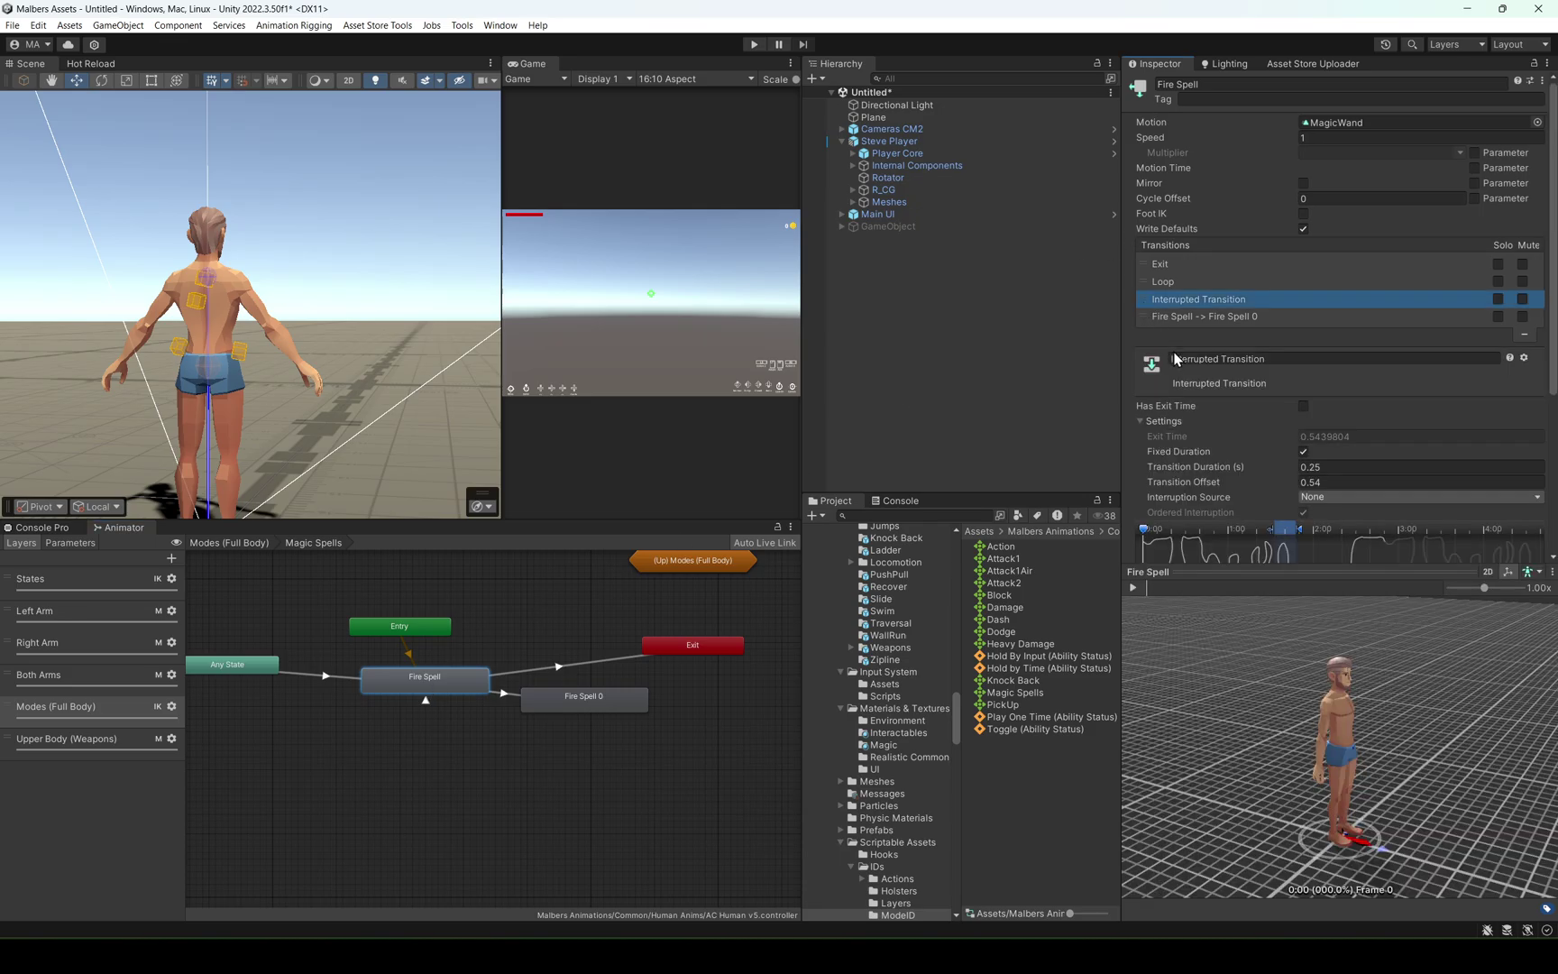
right_click(1172, 300)
left_click(1247, 317)
left_click(505, 694)
right_click(1153, 143)
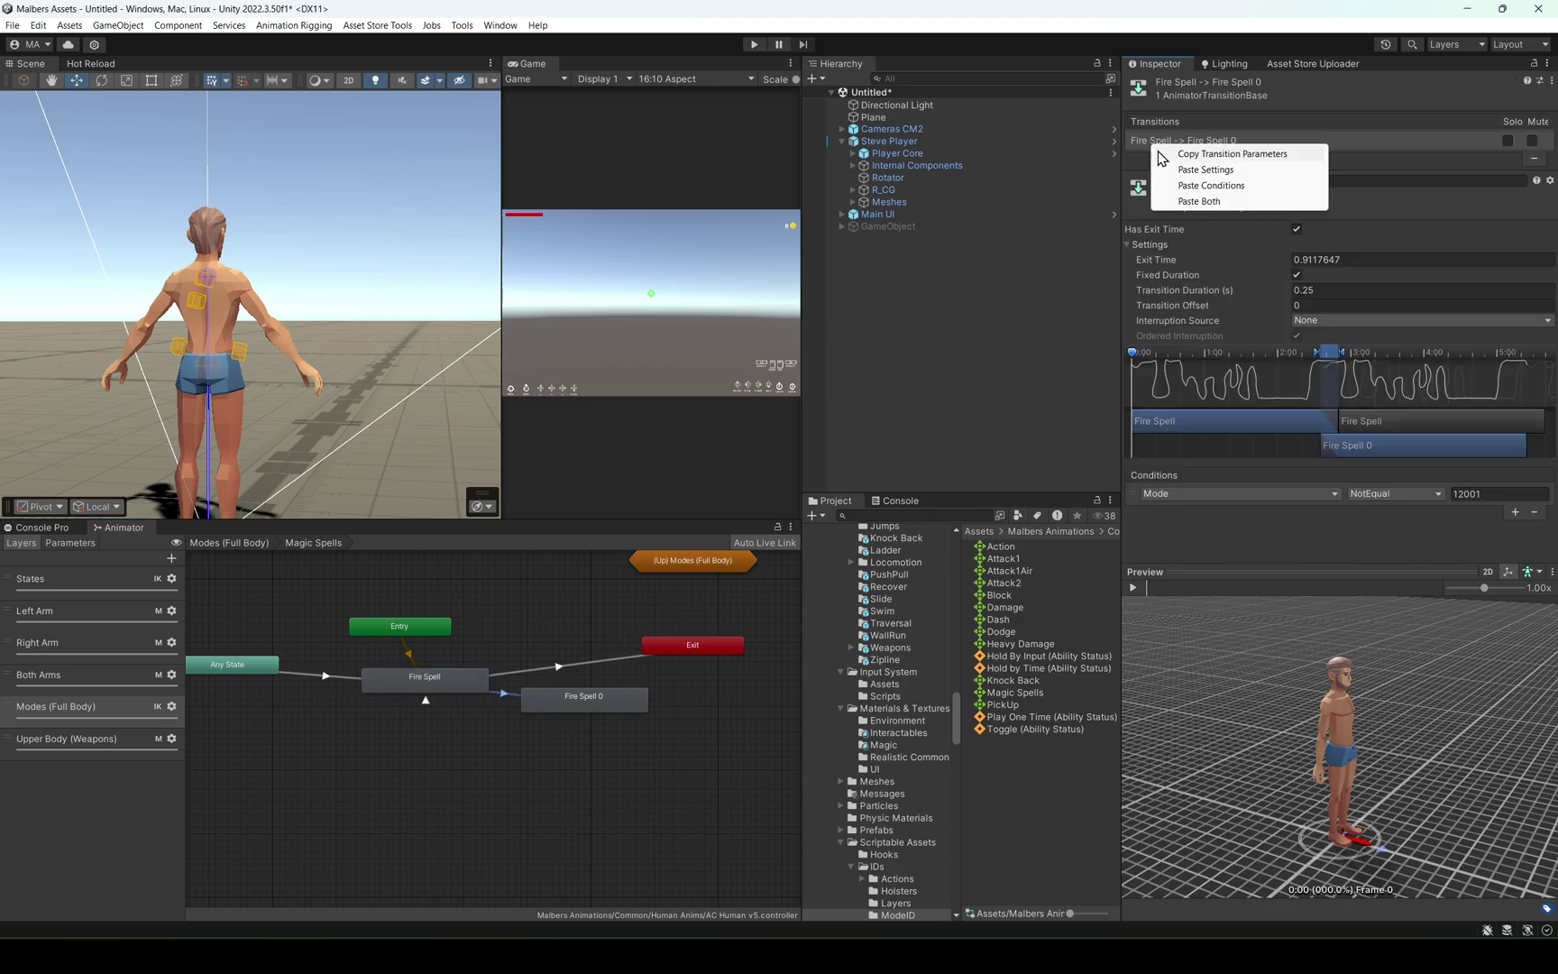
left_click(1198, 201)
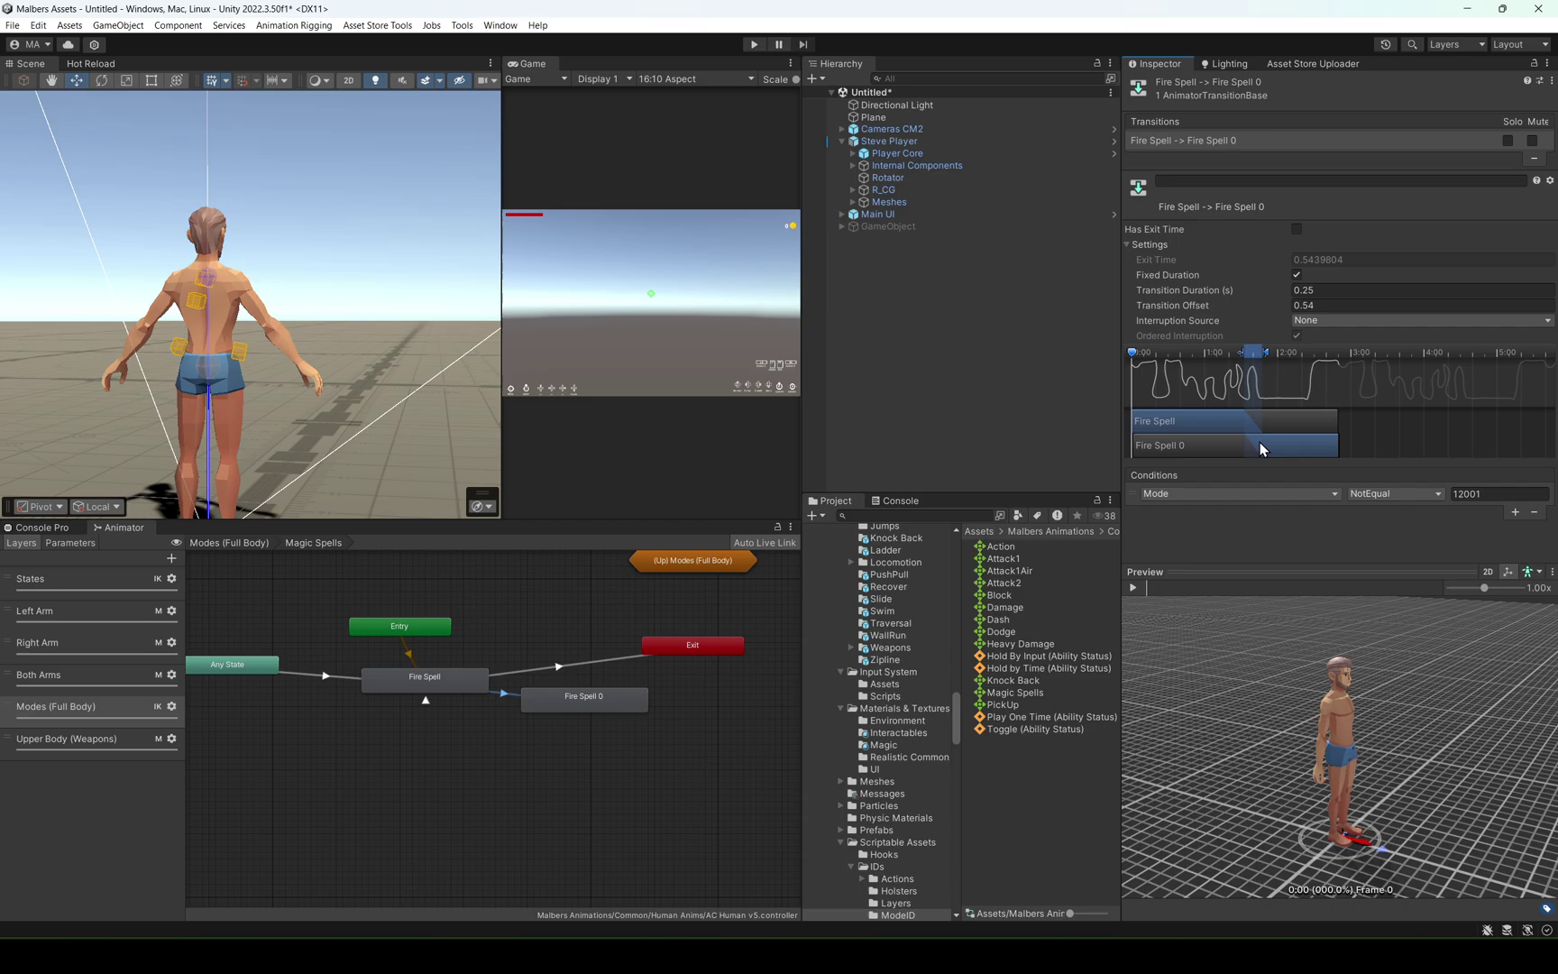
Create a transition from Fire Spell 0 to Exit and open its settings.
right_click(590, 706)
left_click(631, 711)
left_click(677, 651)
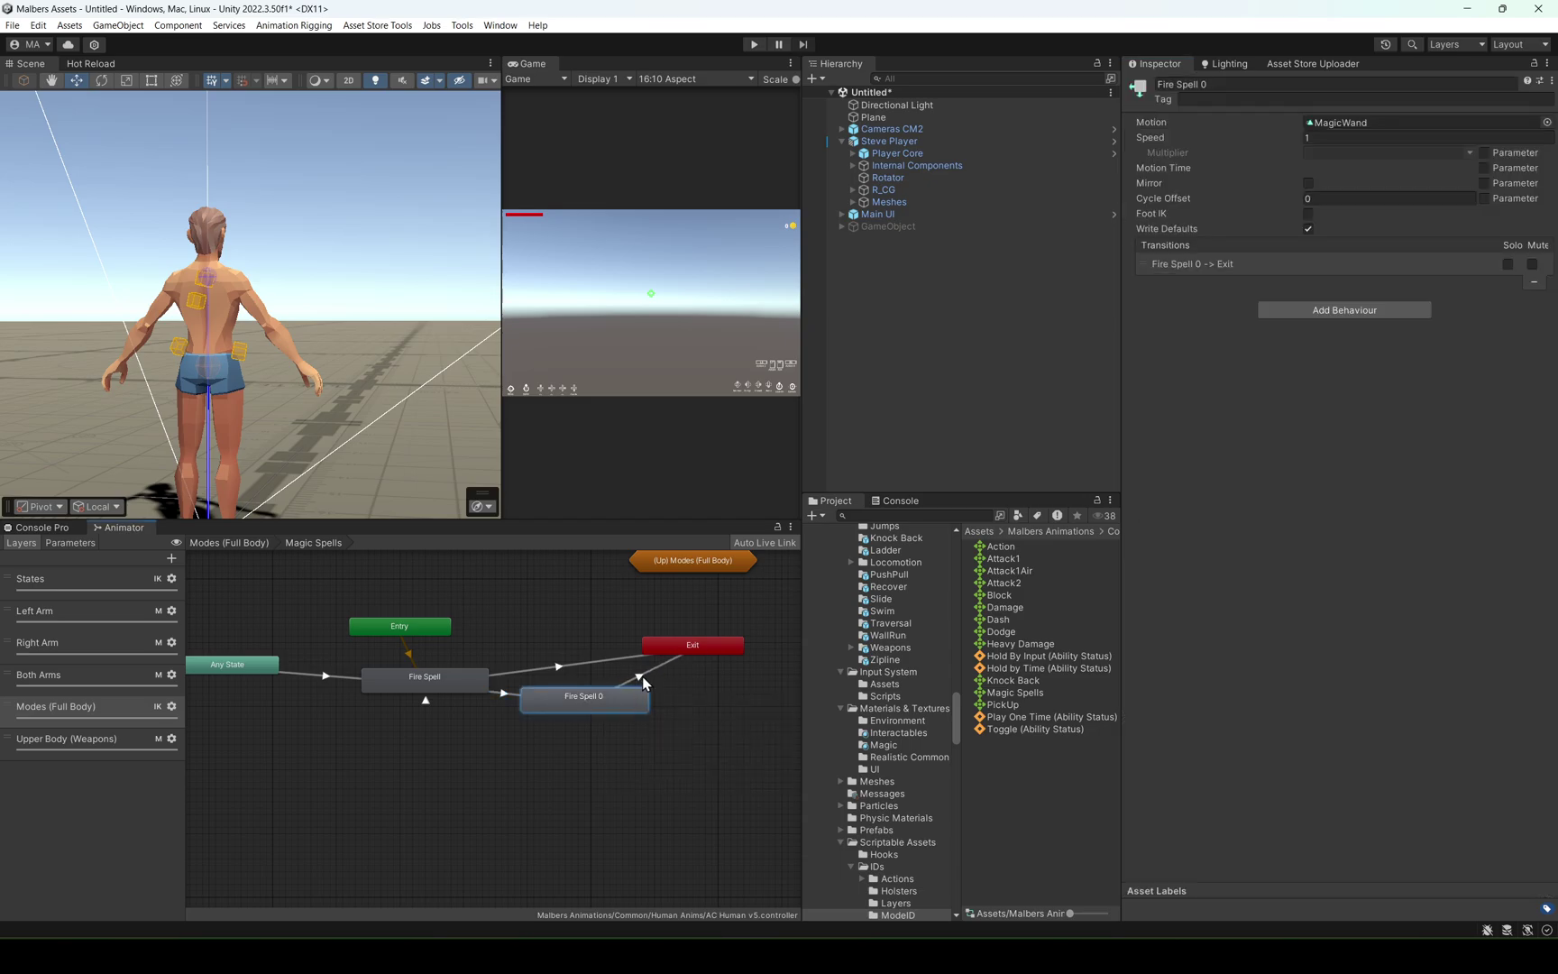
left_click(641, 677)
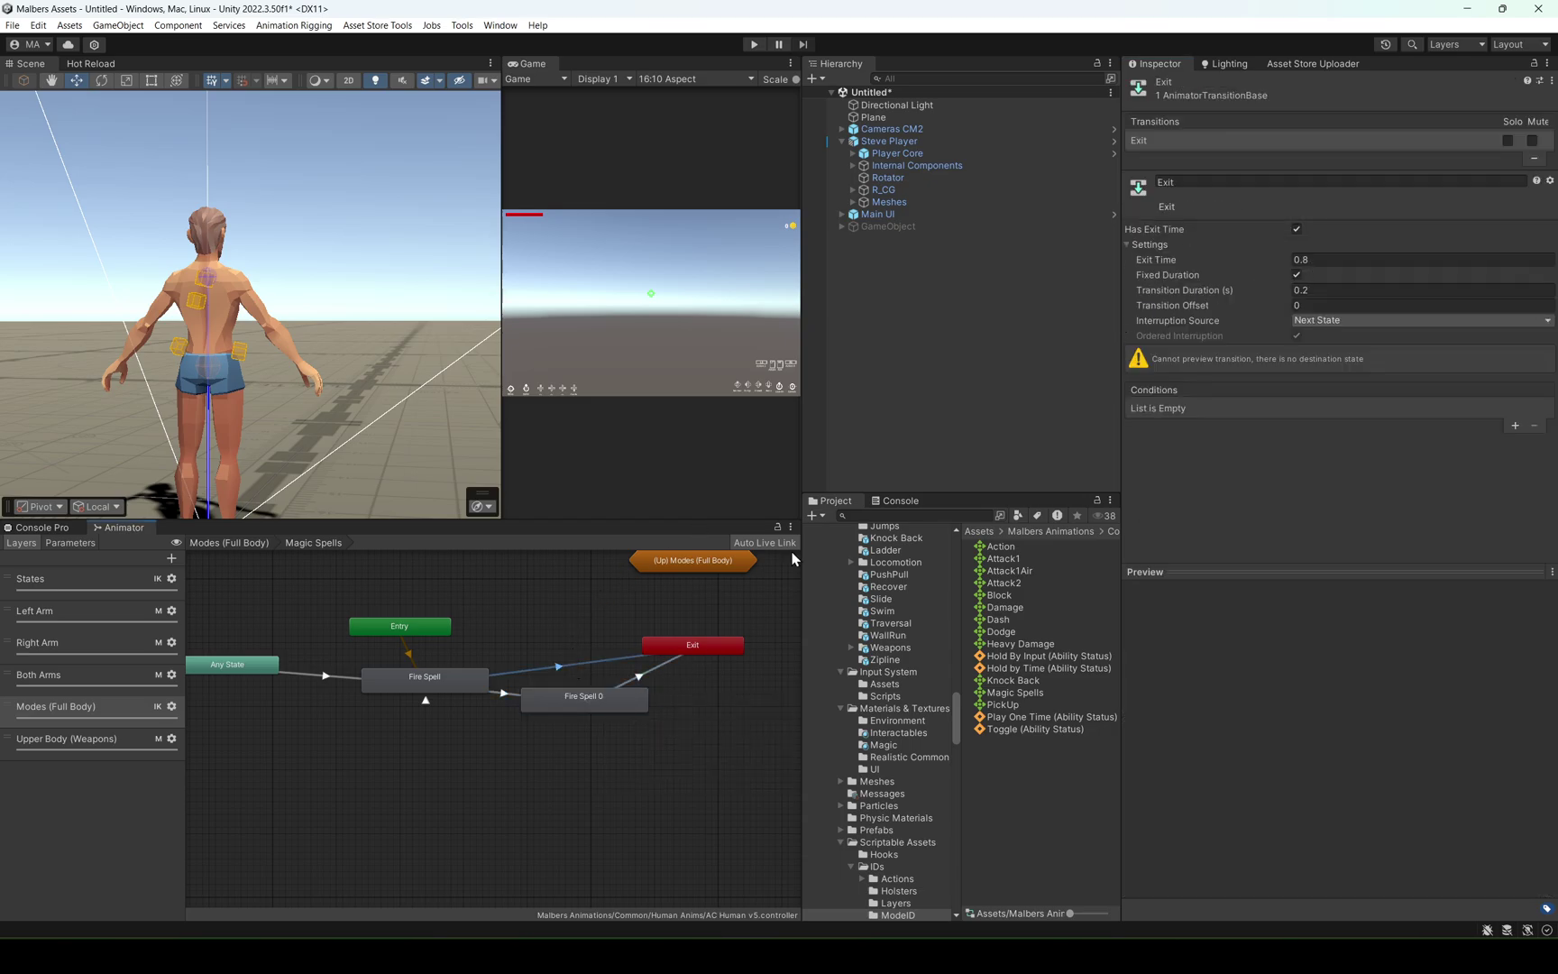
left_click(651, 658)
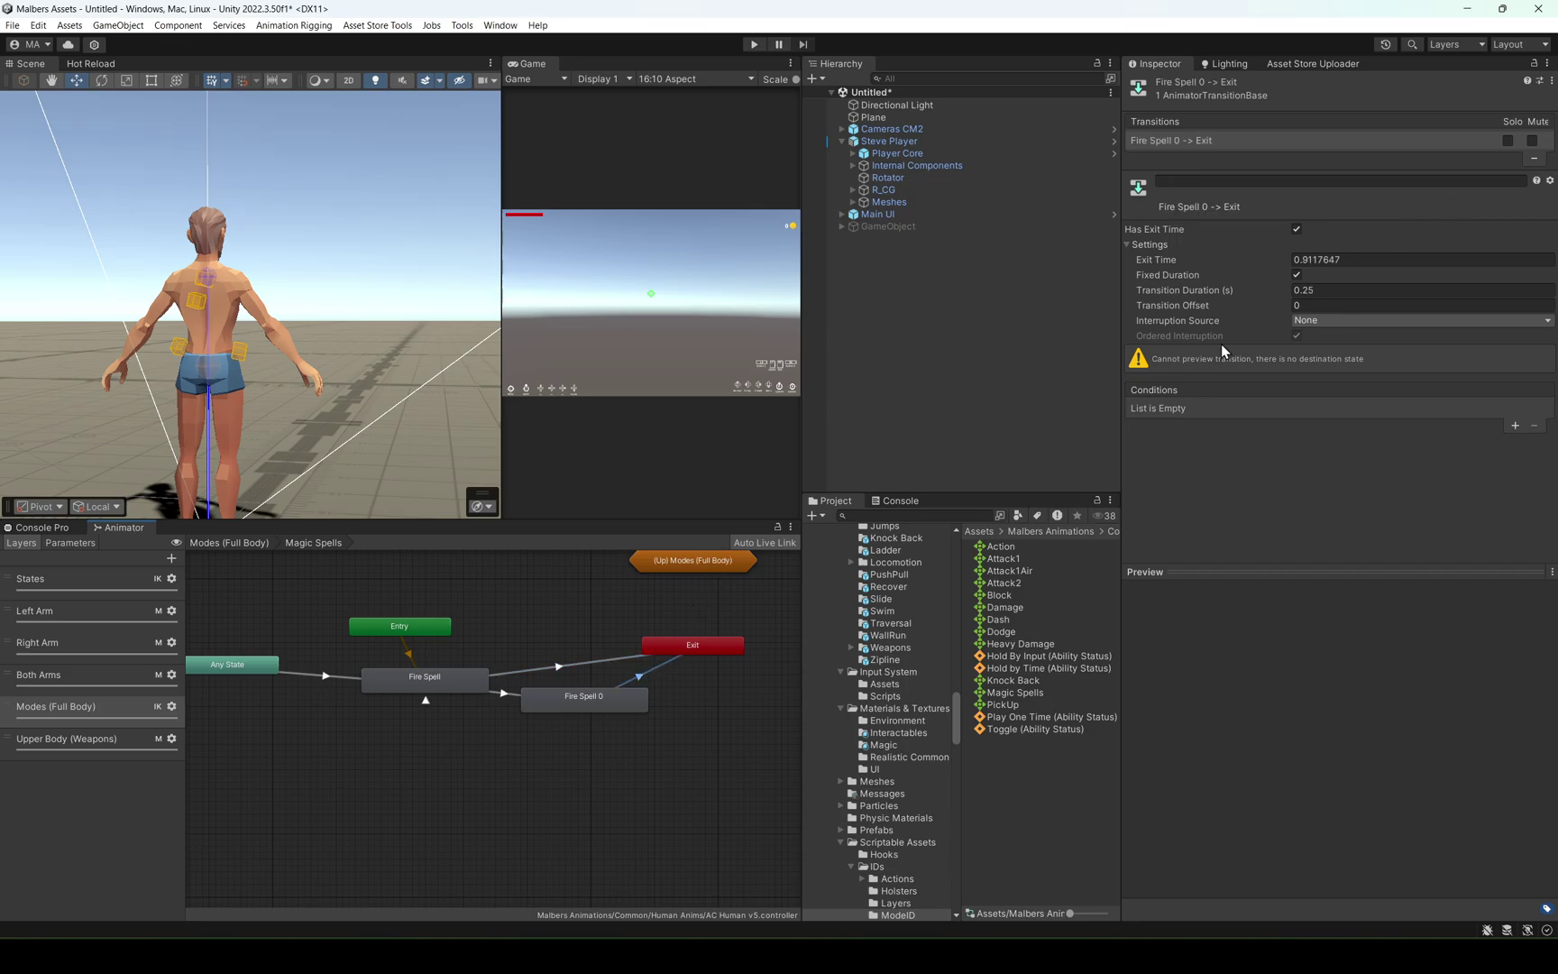
Set the Fire Spell 0 to Exit transition's exit time to 0.8 and its transition duration to 0.2 s.
left_click(1384, 259)
key("BackSpace")
type("0.8")
key("Tab")
key("BackSpace")
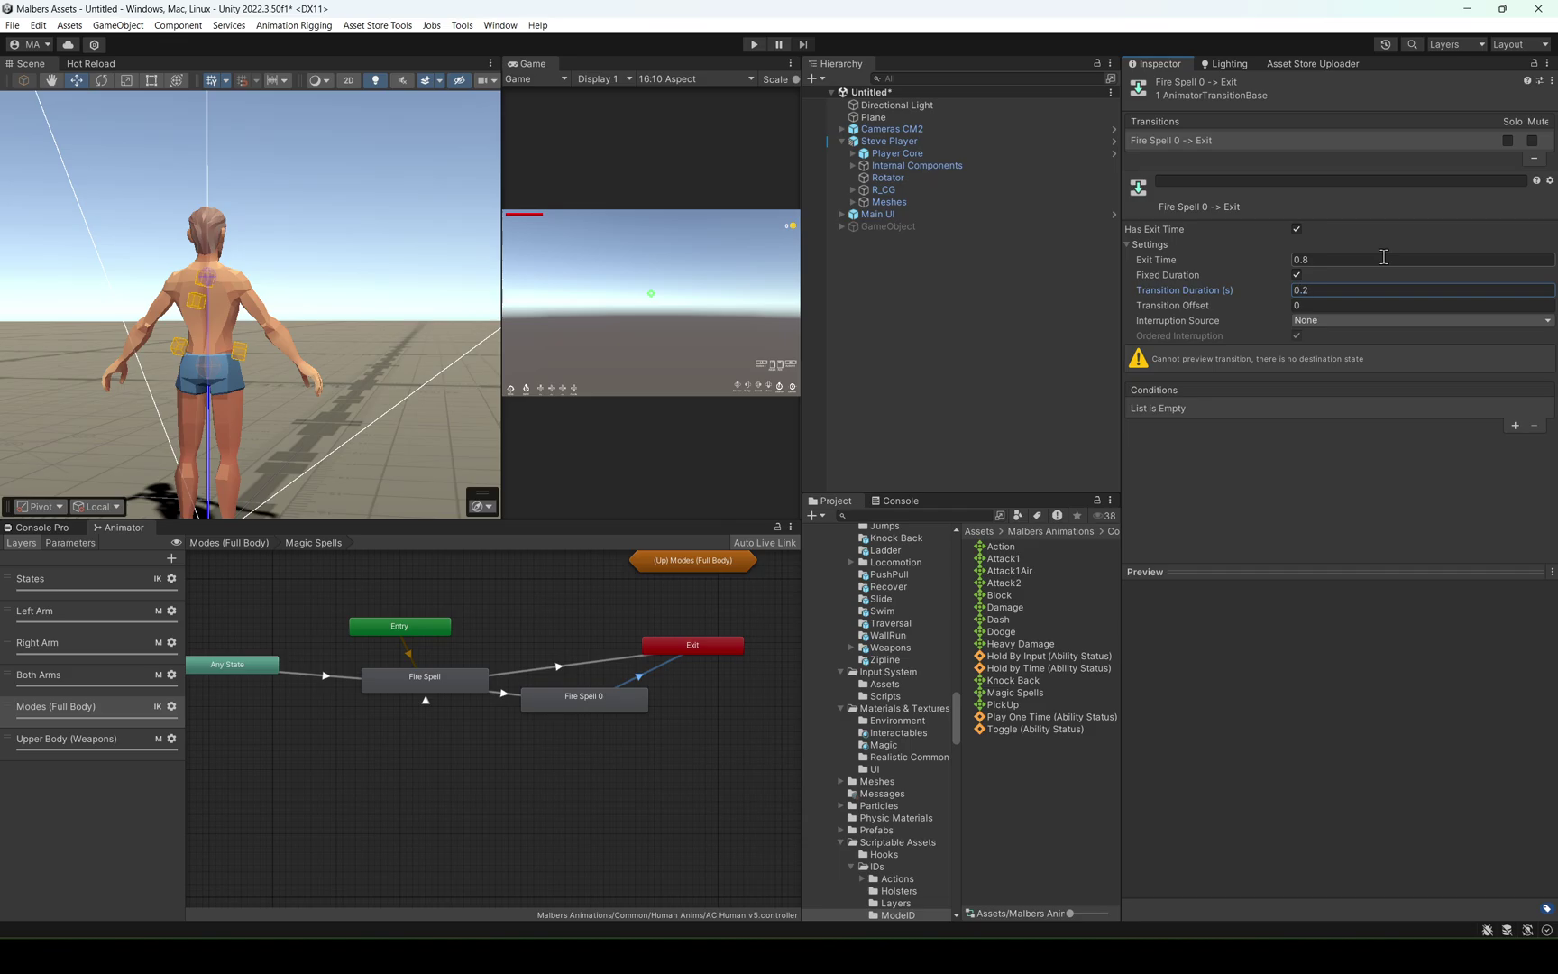
type("0.2")
left_click(600, 667)
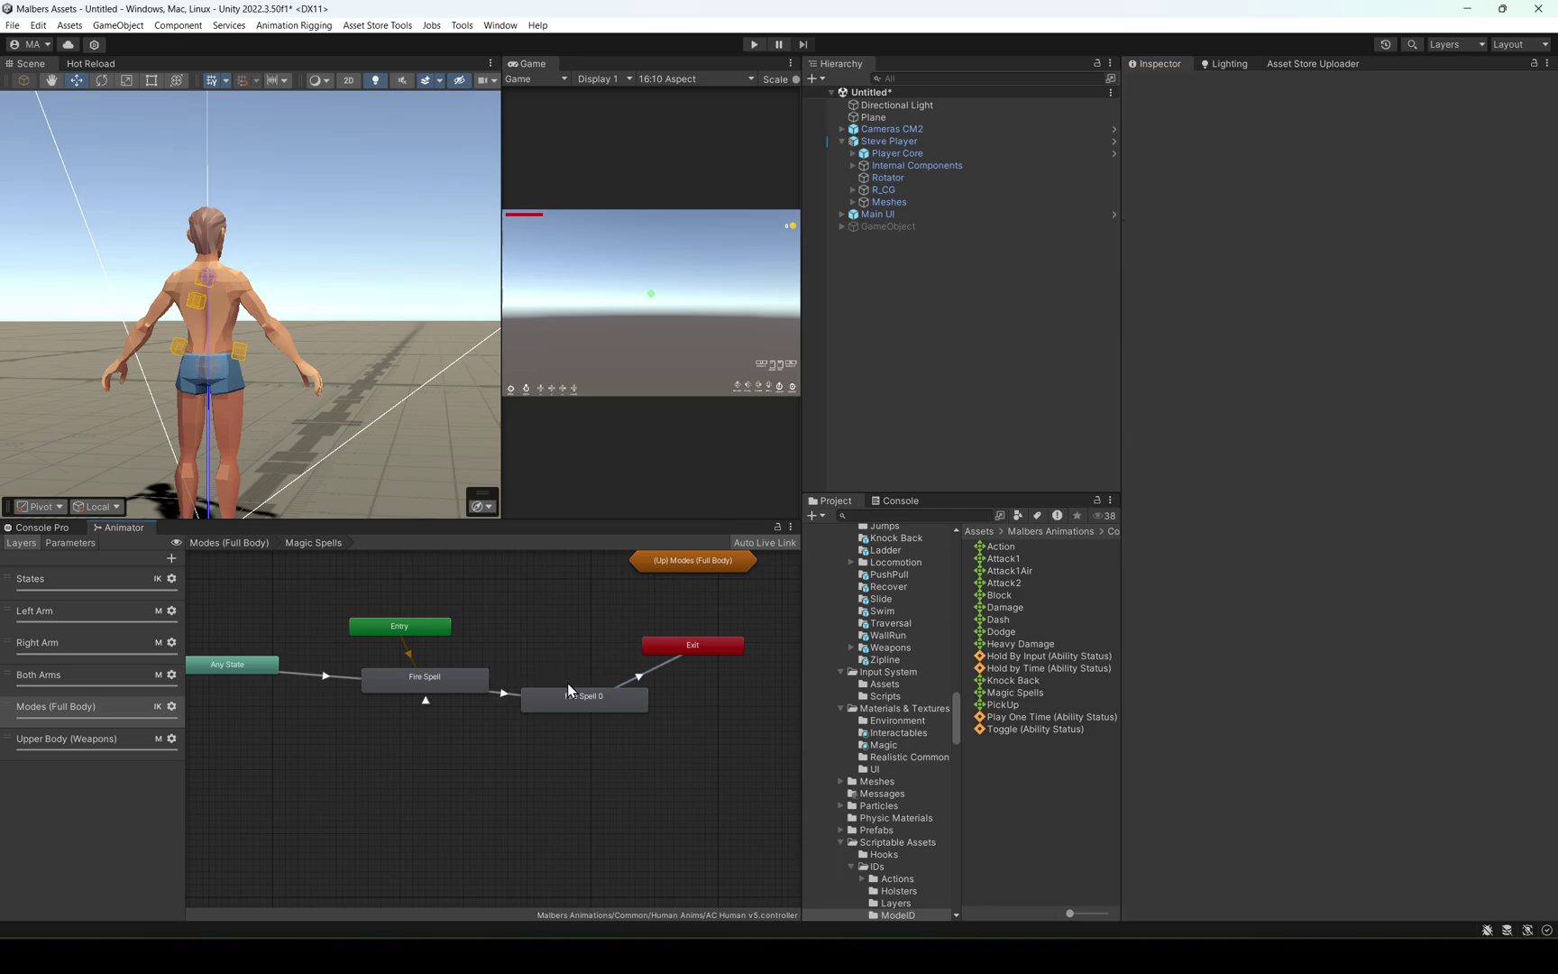
left_click(451, 681)
left_click(1167, 283)
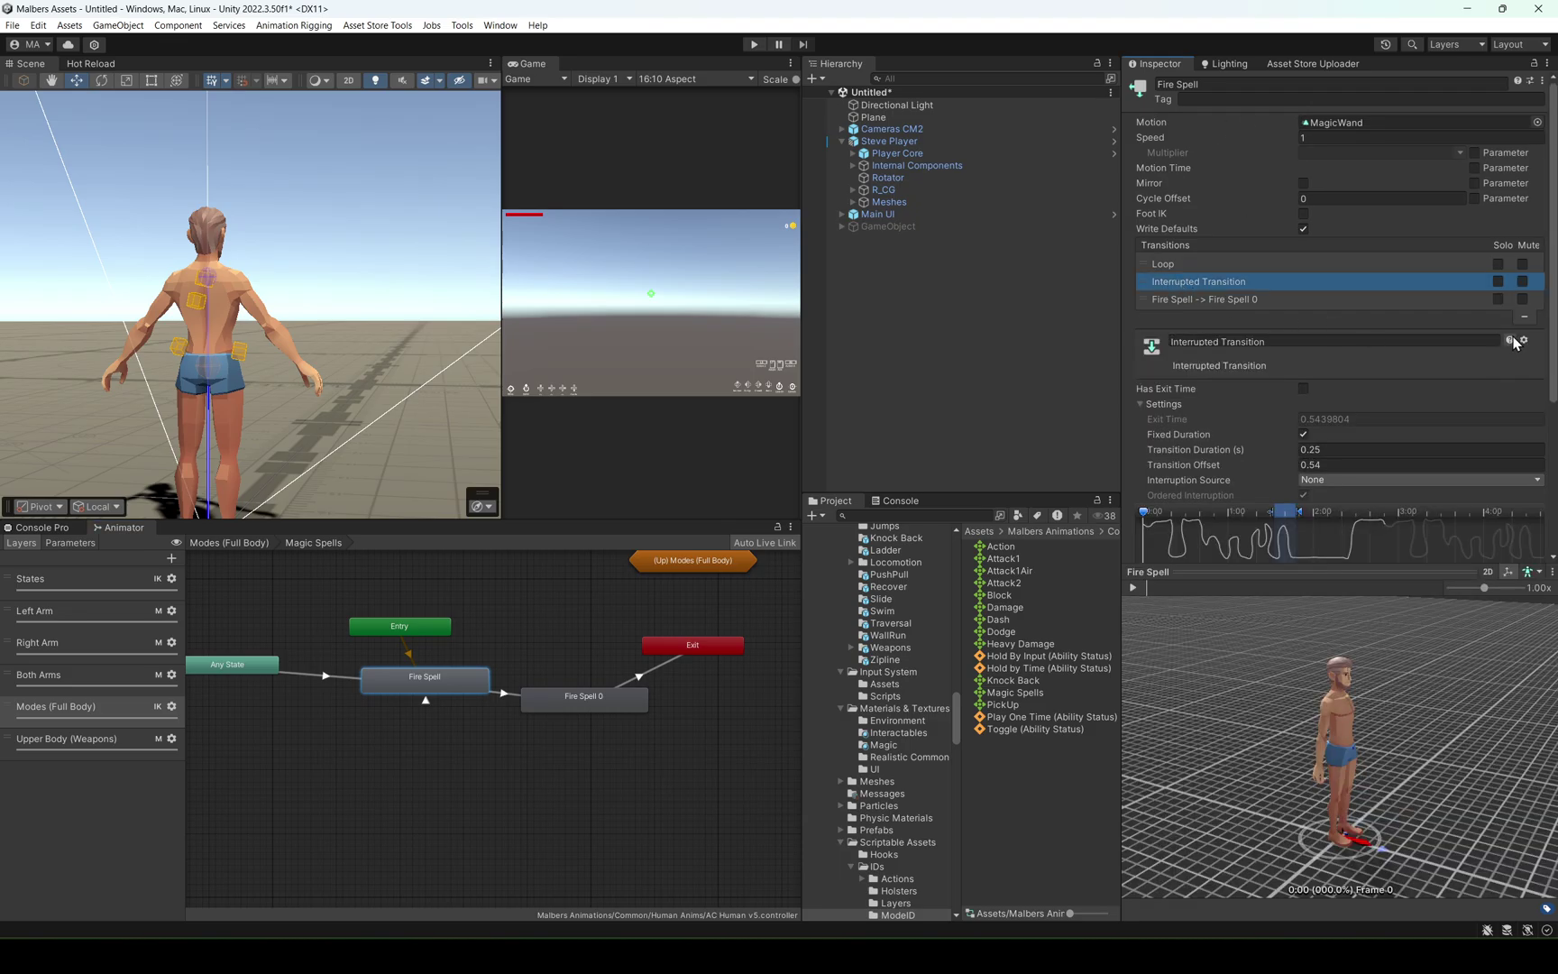
left_click(1534, 317)
key("ctrl+z")
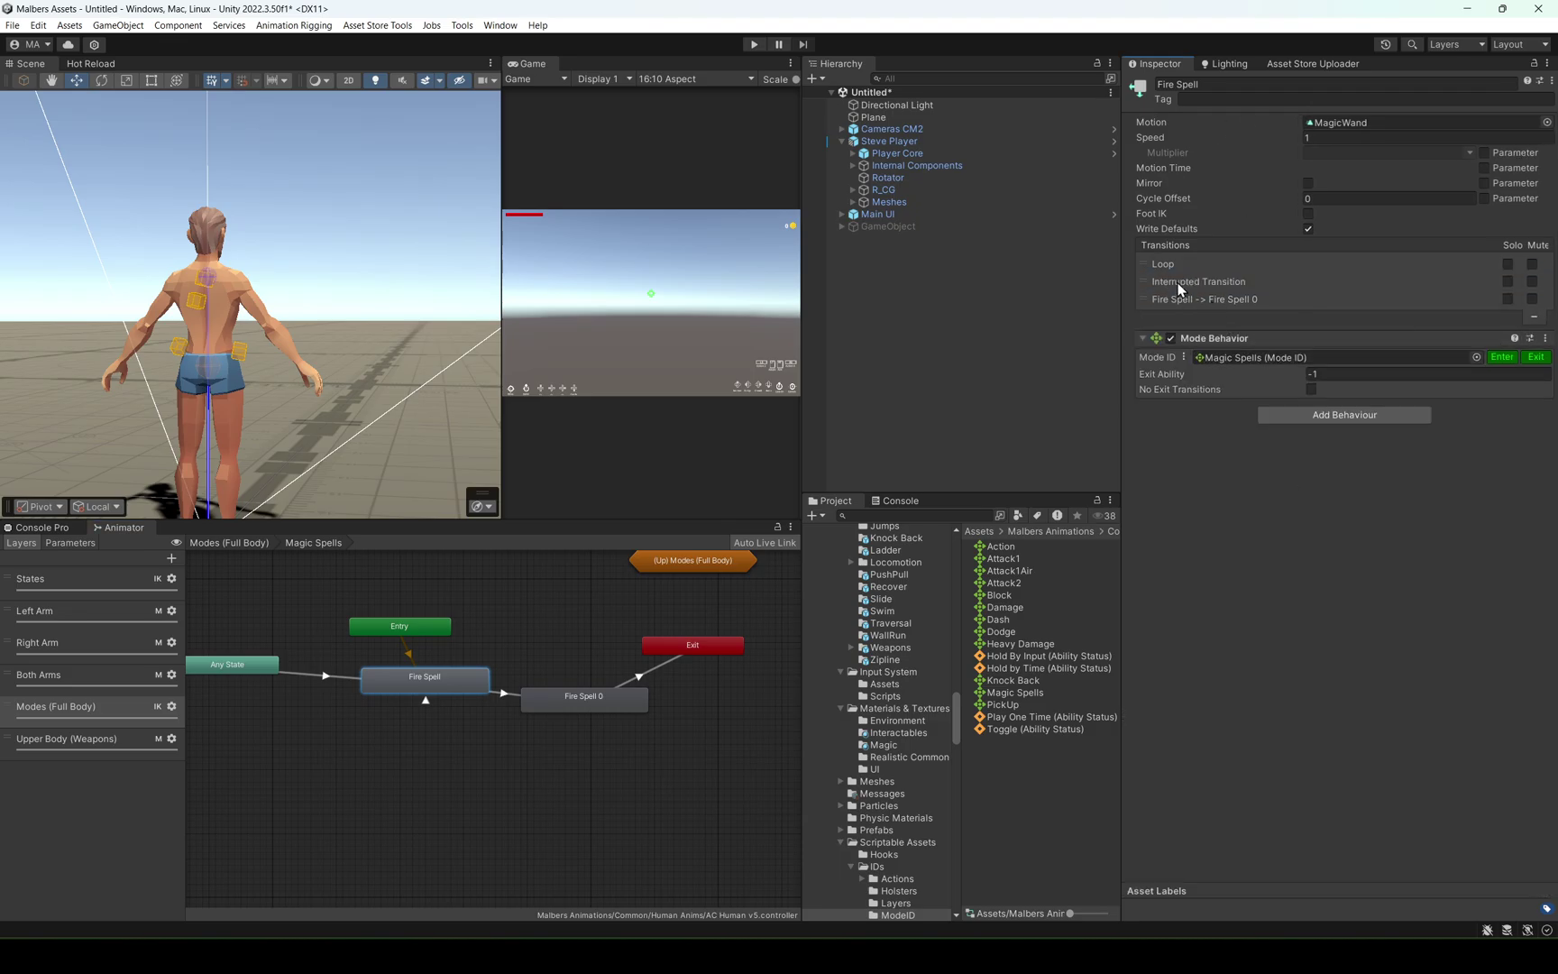
left_click(1179, 283)
left_click(1172, 299)
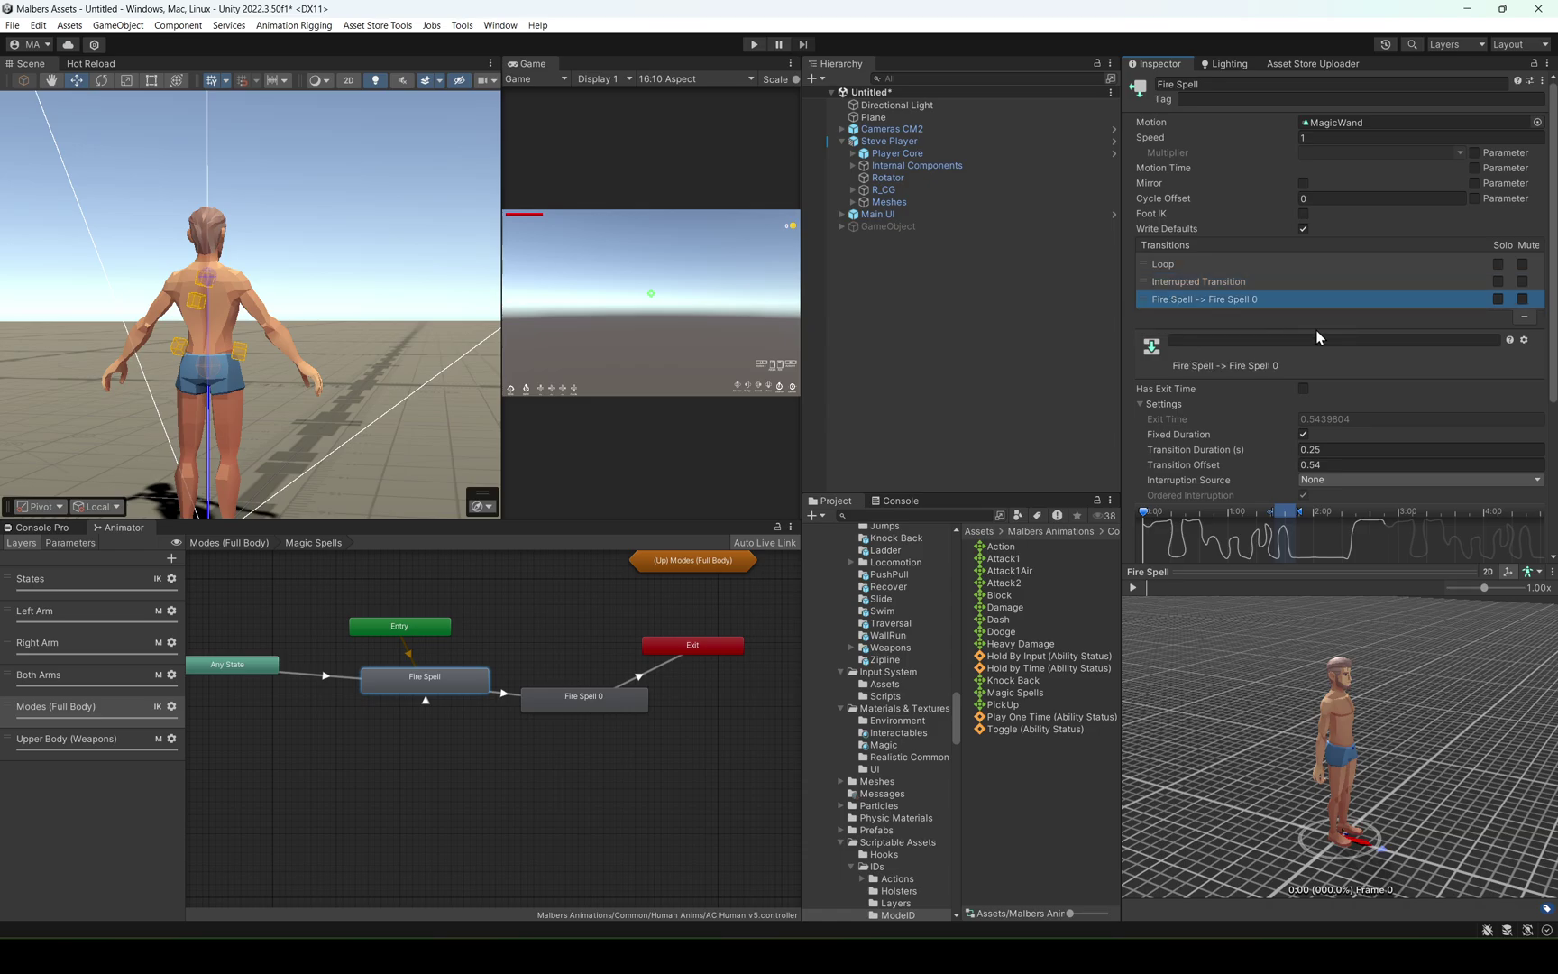
left_click(1523, 318)
left_click(1319, 283)
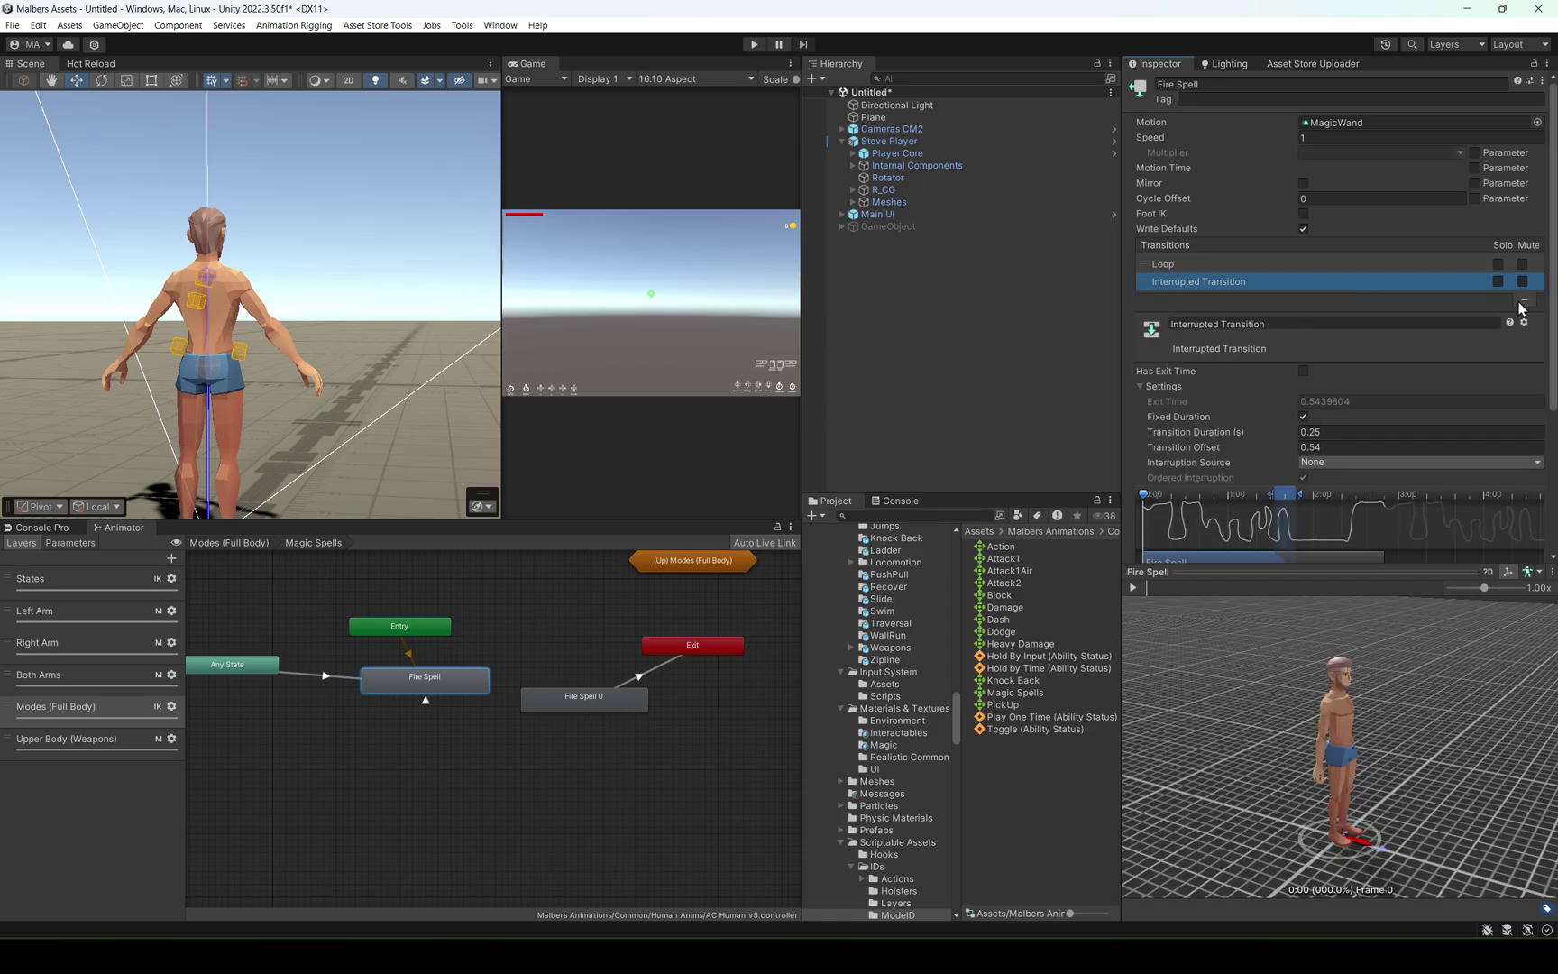
left_click(1529, 300)
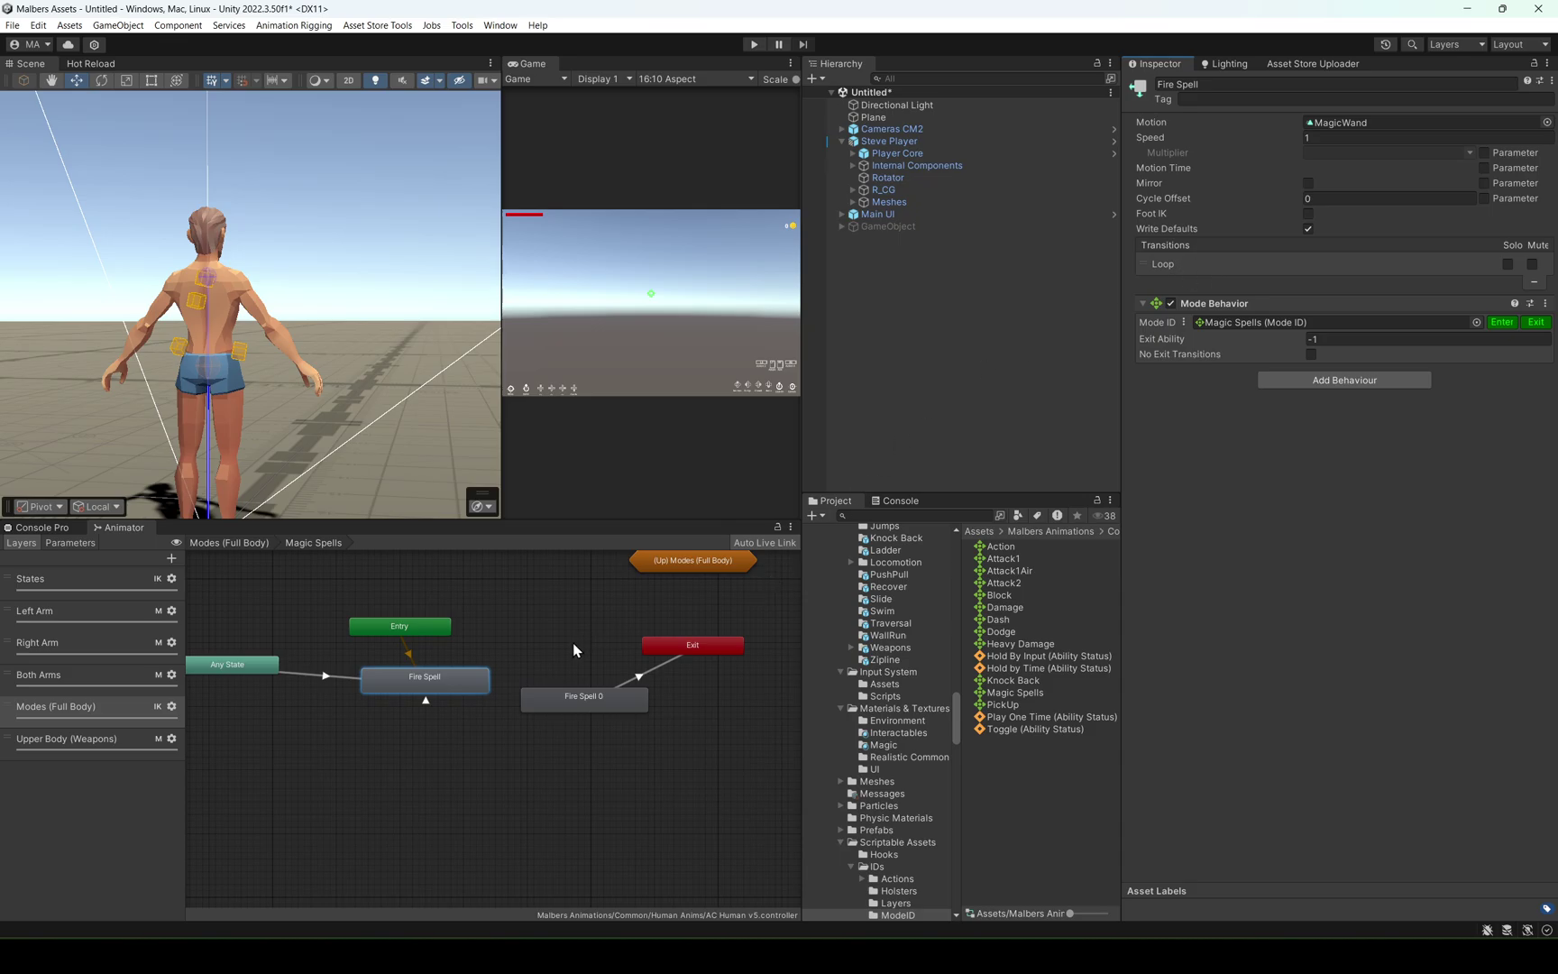
key("ctrl+z")
left_click(1207, 282)
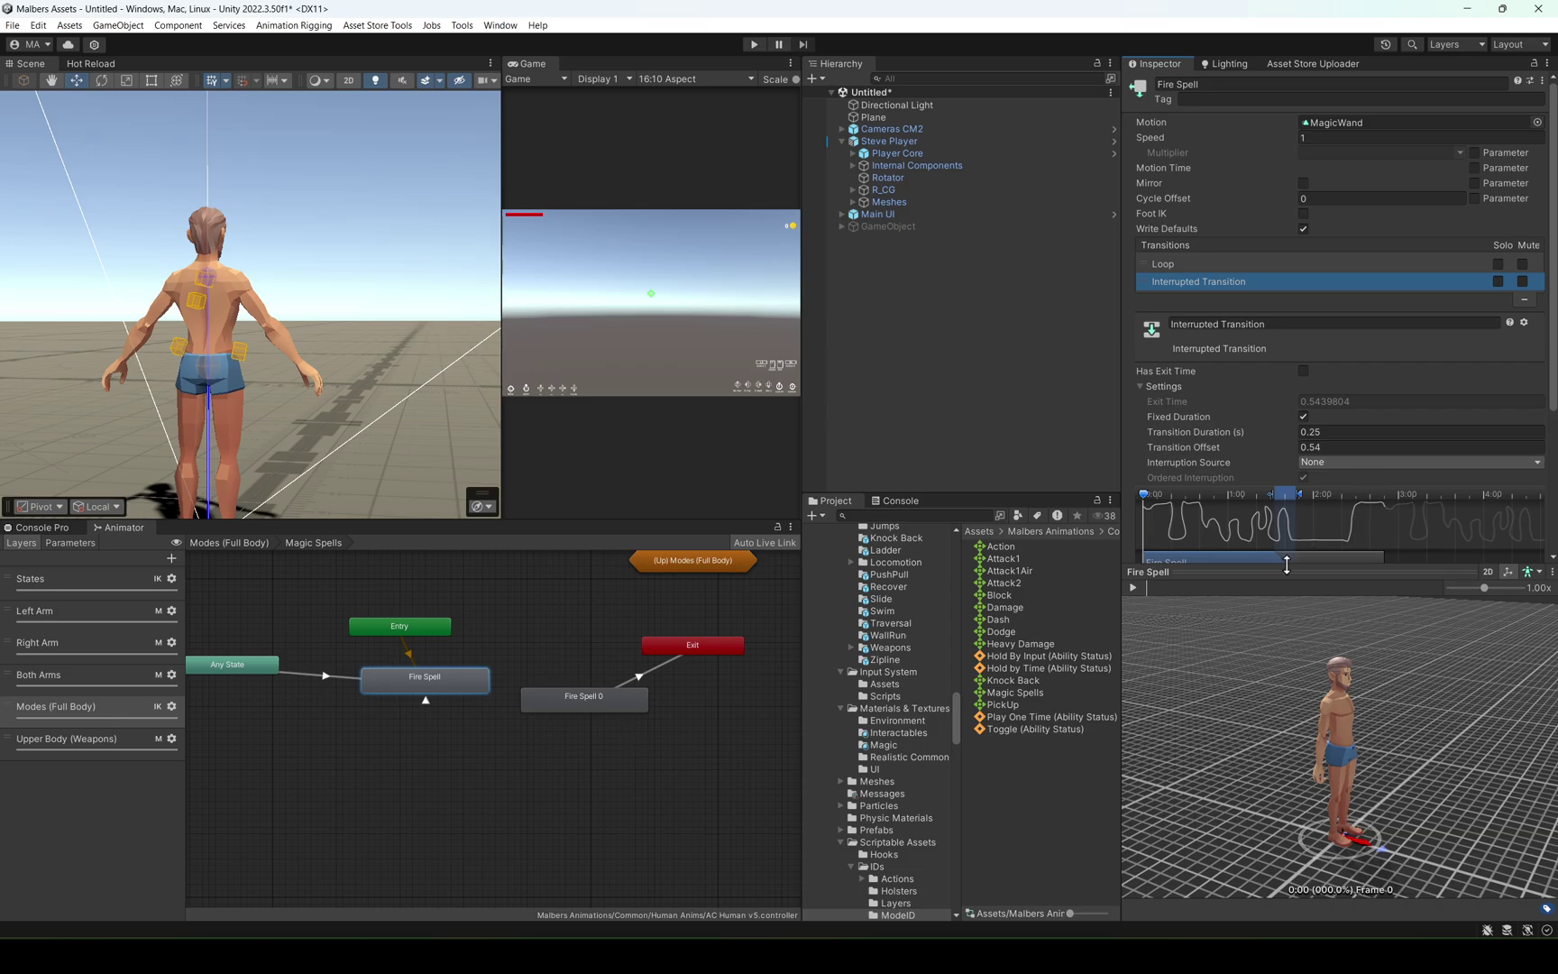
left_click_drag(1287, 570, 1284, 615)
key("ctrl+z")
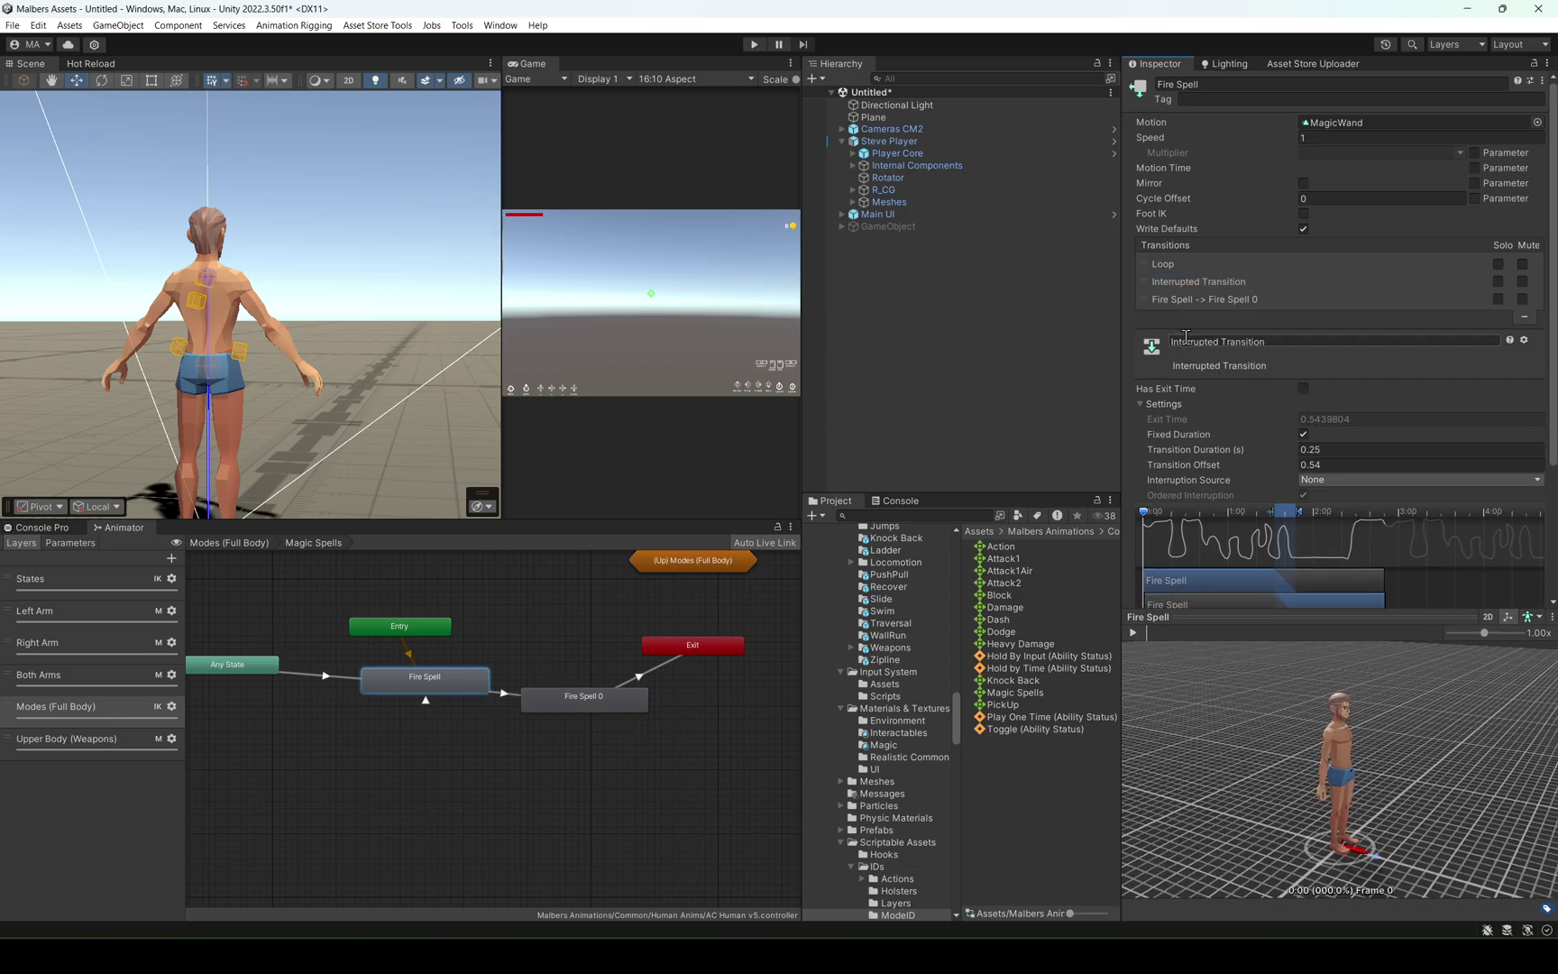
Remove the Interrupted Transition from Fire Spell and name the Fire Spell to Fire Spell 0 transition "Interrupted".
left_click(1188, 290)
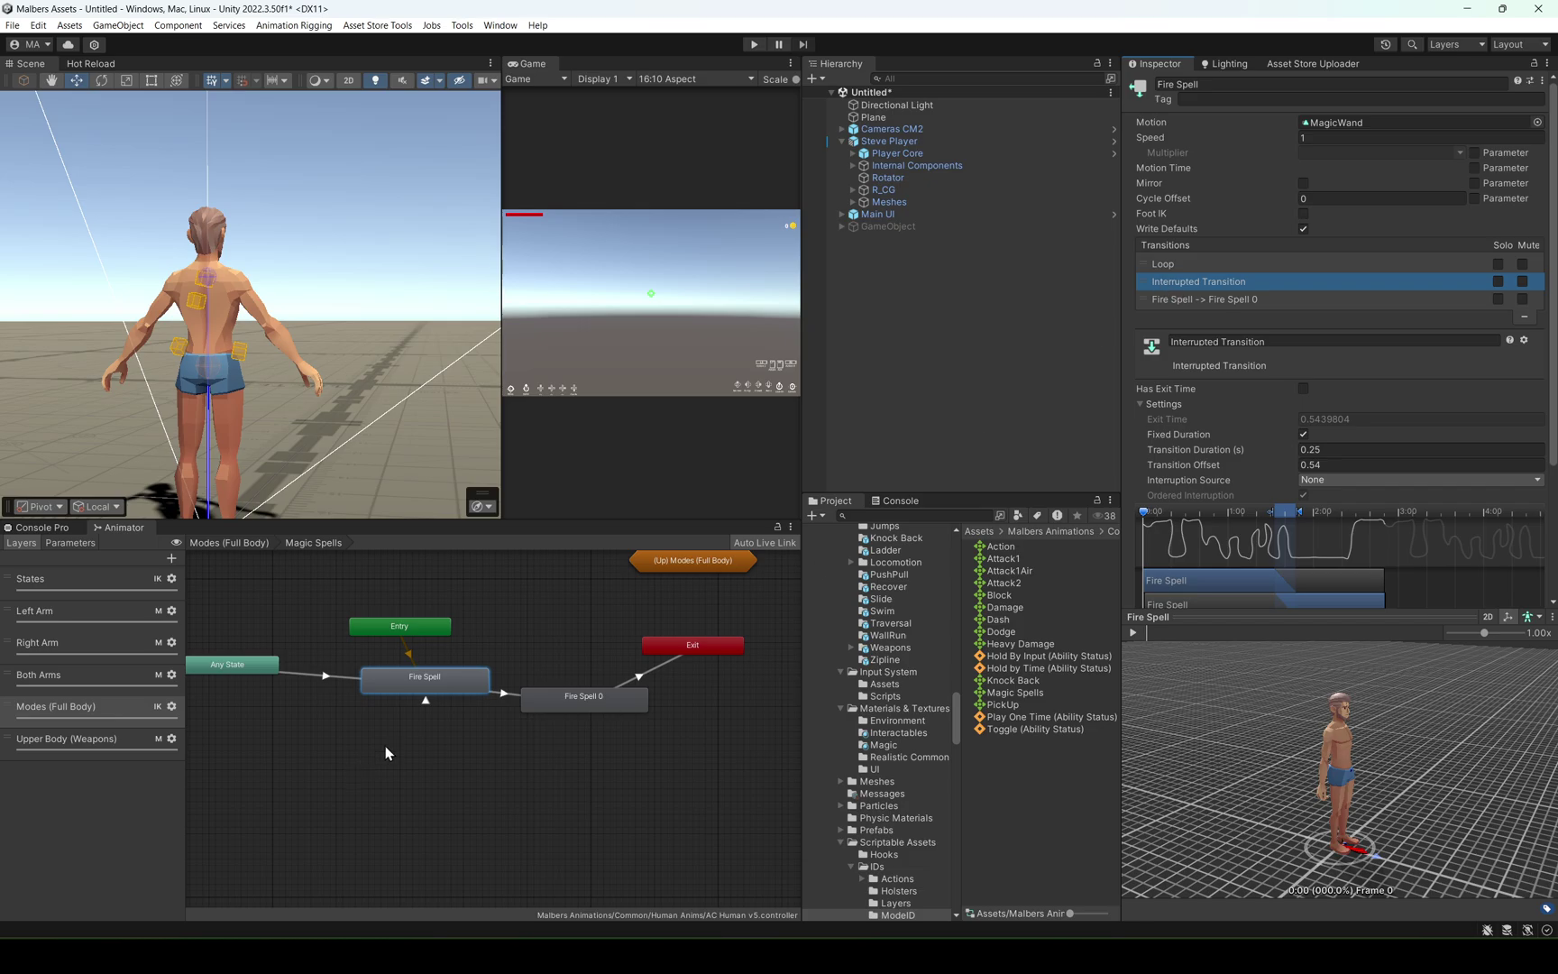
left_click(1525, 318)
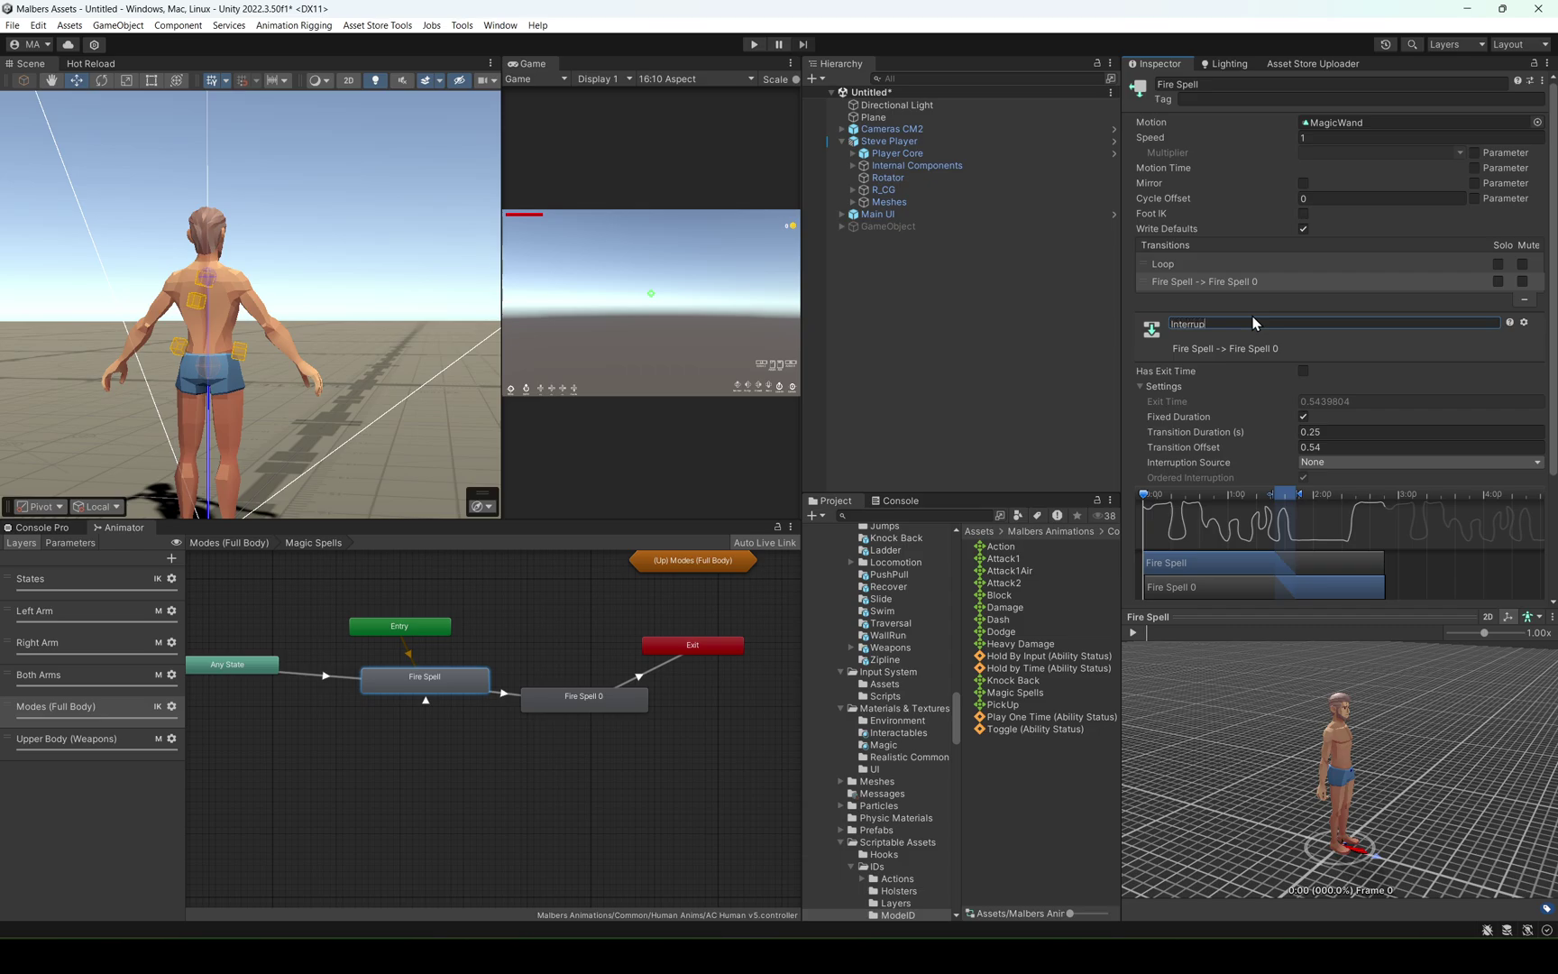
key("Return")
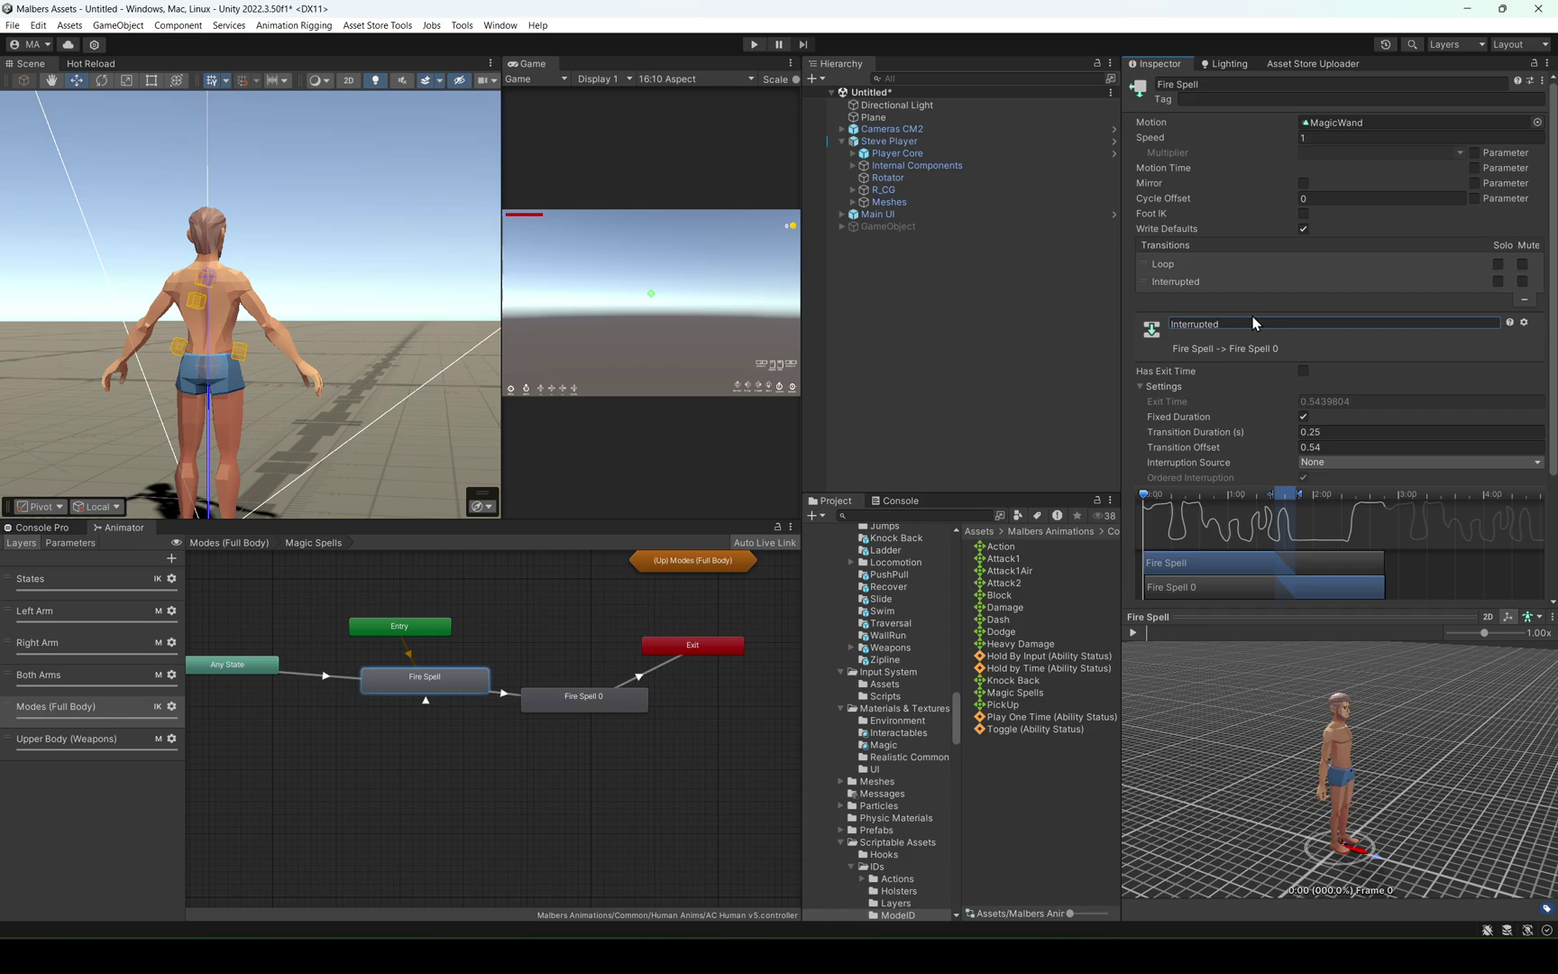
Line up the Fire Spell 0 and Exit nodes in a row with the Fire Spell state.
left_click_drag(542, 690, 535, 667)
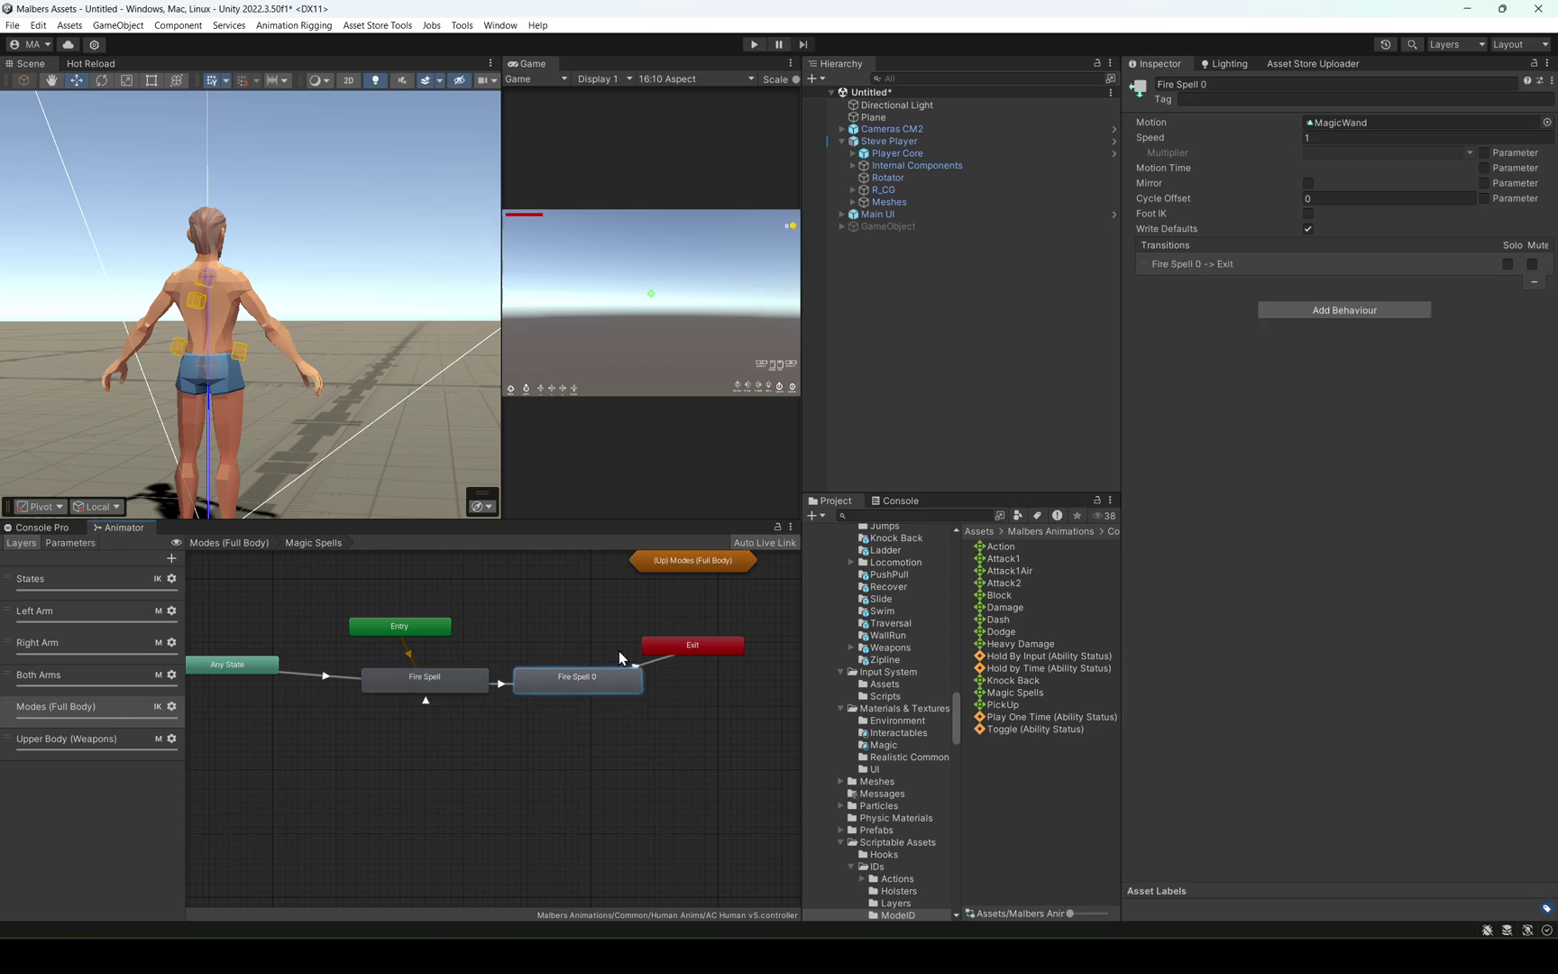
left_click_drag(691, 652, 722, 677)
Run the game, cast and release the Fire Spell to check the interrupted ending, and stop play mode.
key("ctrl+p")
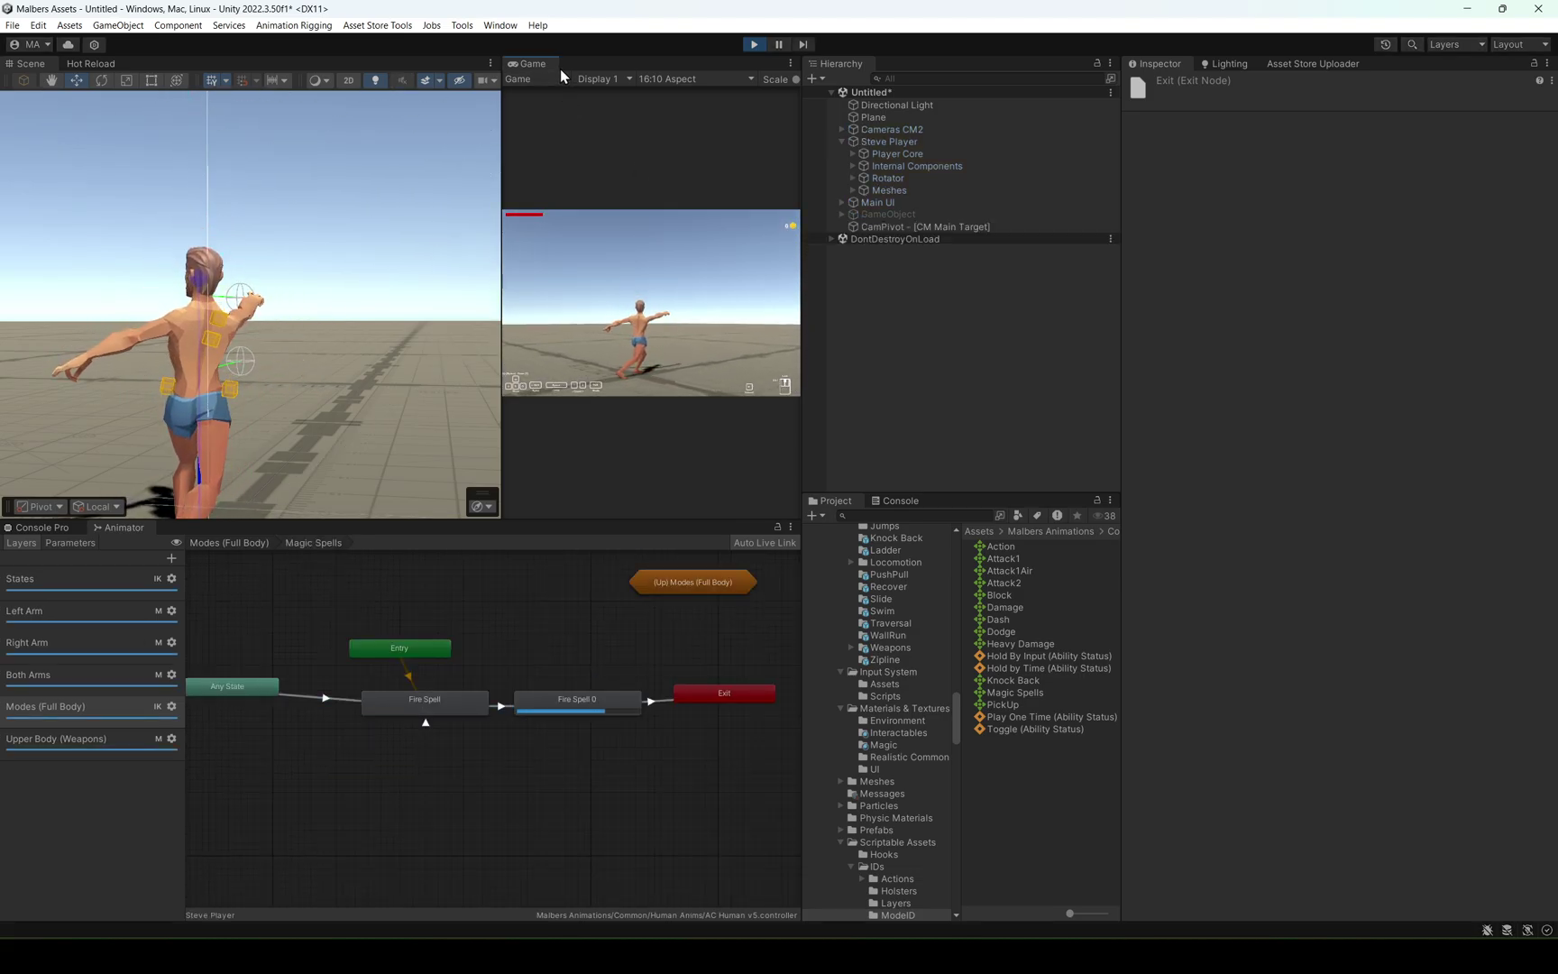
key("q")
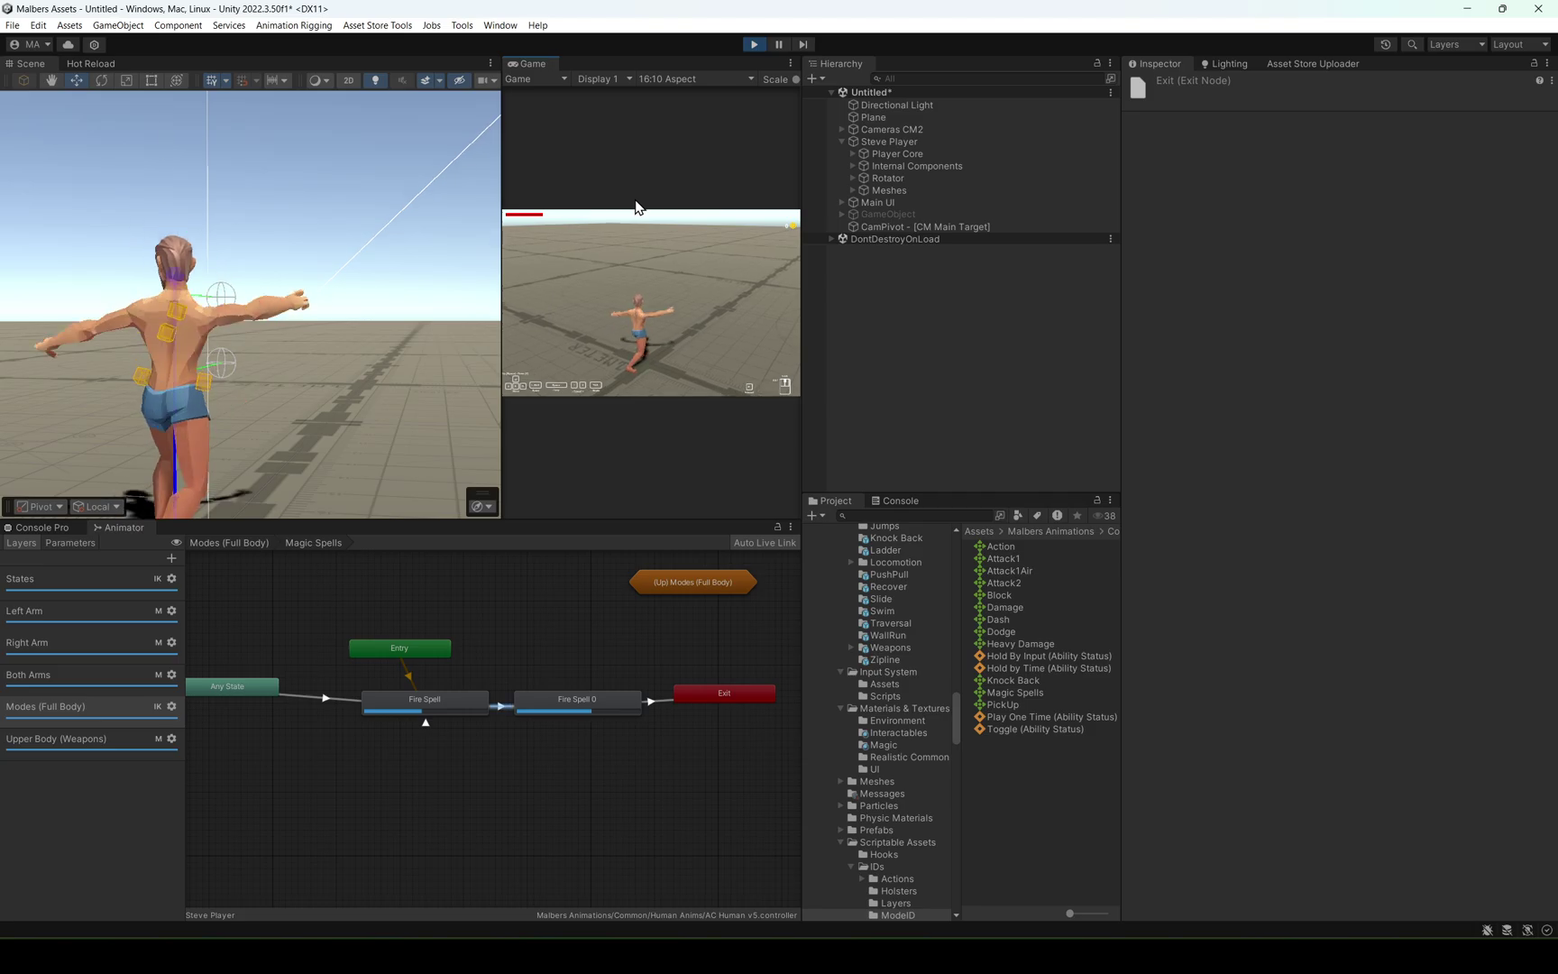
key("q")
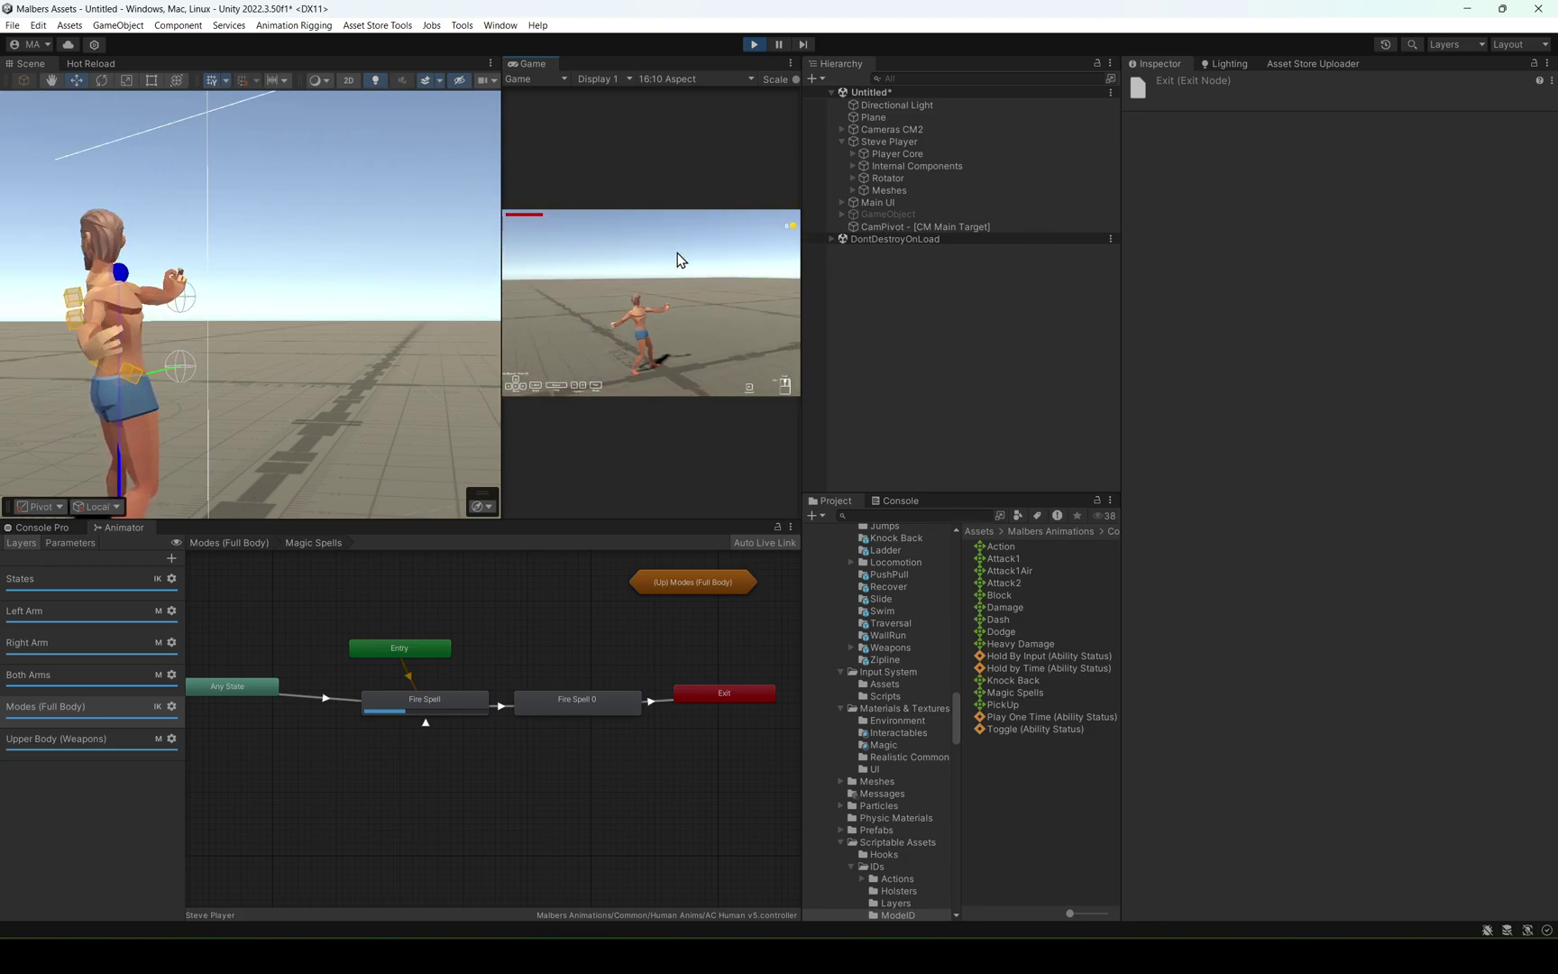
left_click(756, 44)
Add a curve named LookAt to the MagicWand clip of MagicWand_Vexa and apply the import settings.
left_click(441, 712)
left_click(1351, 122)
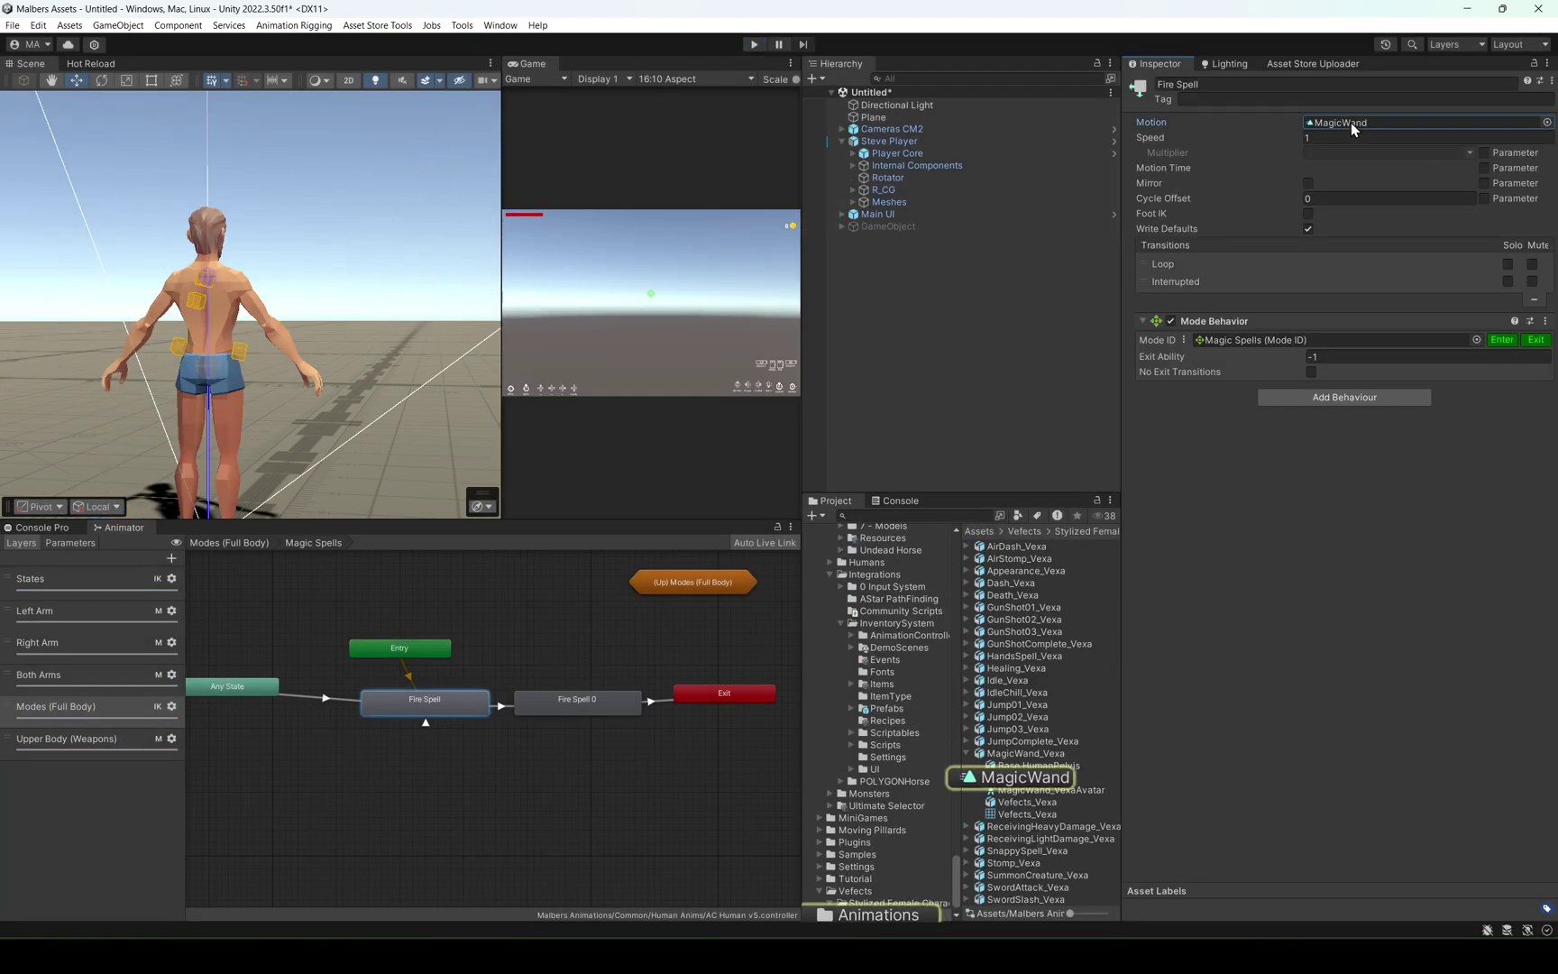
left_click(1021, 756)
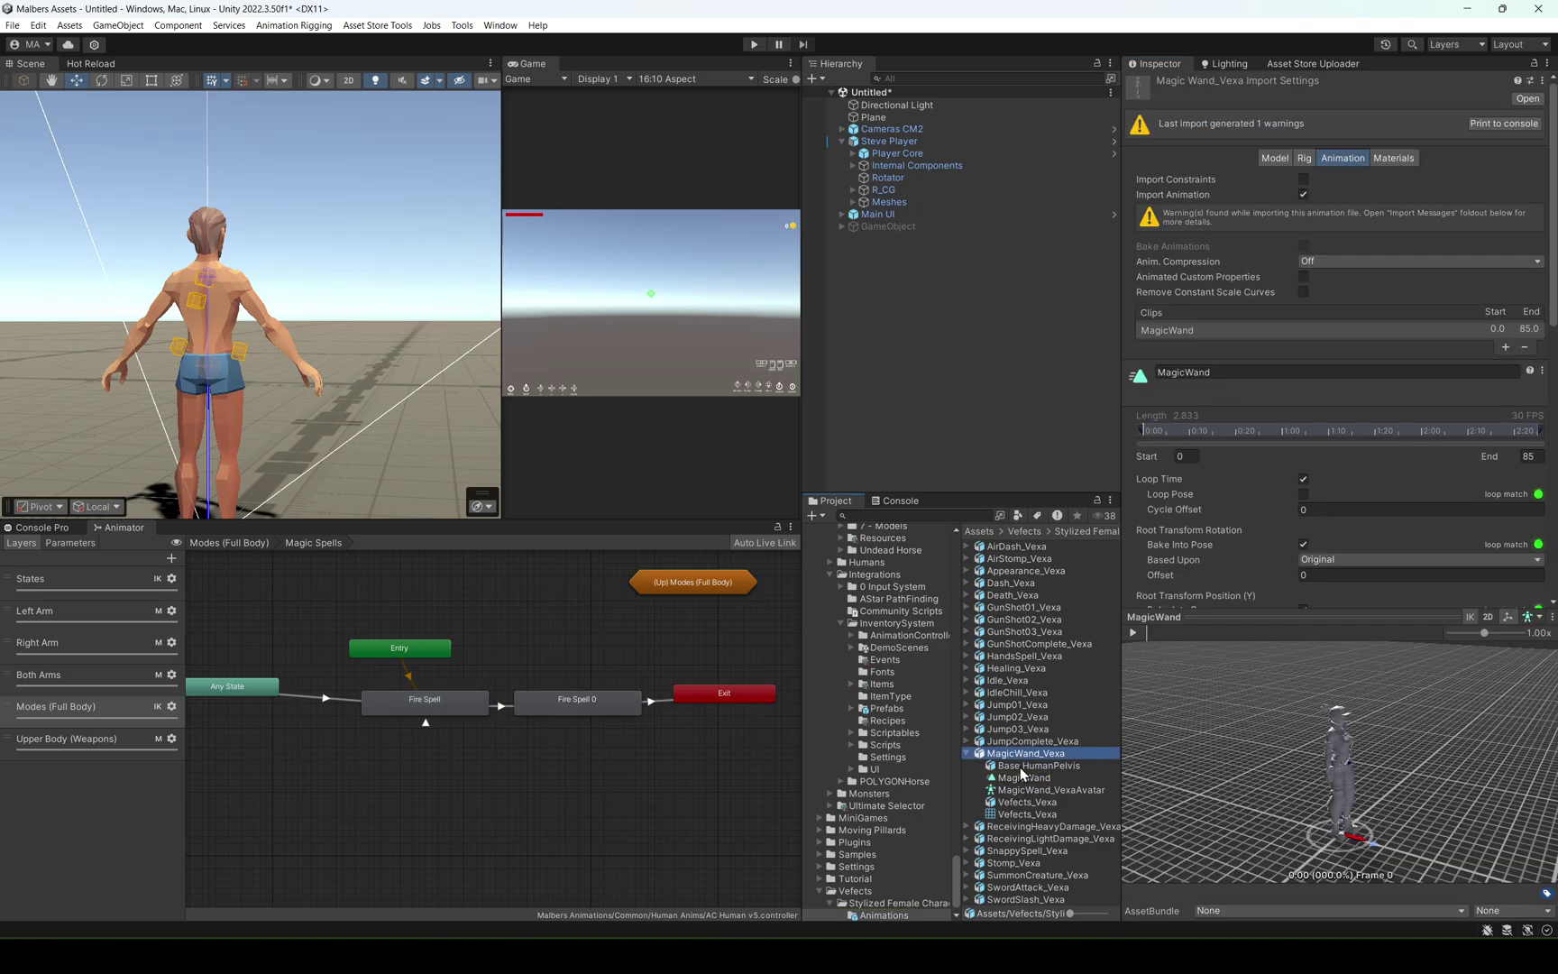
scroll(1181, 478, "down", 5)
left_click(1144, 458)
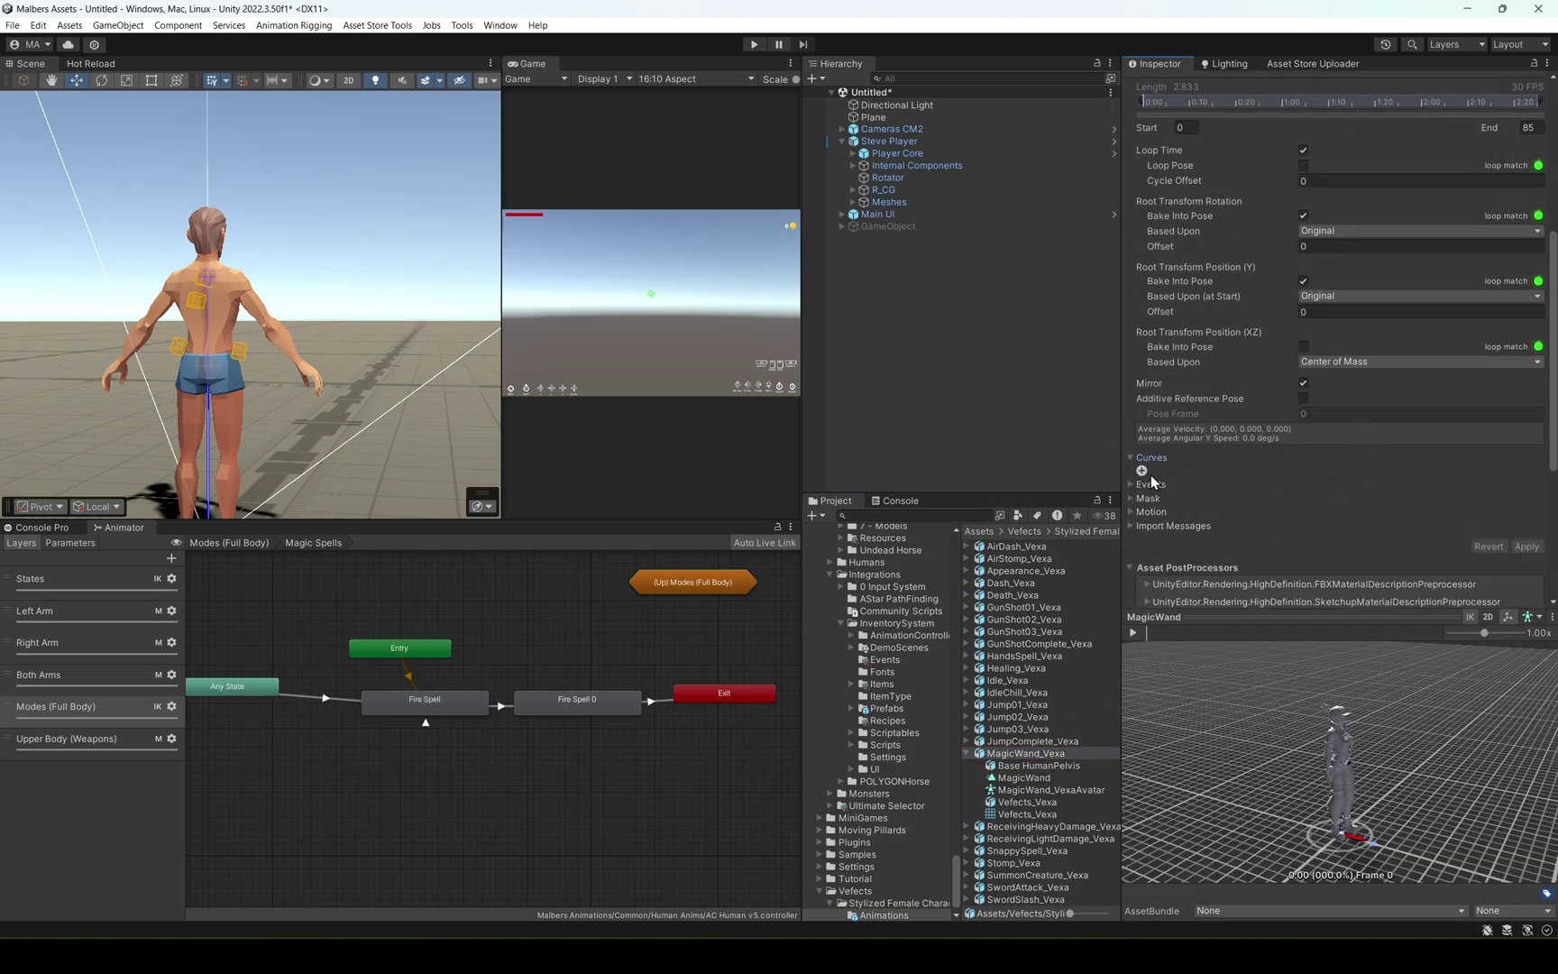
left_click(1144, 472)
left_click(1196, 475)
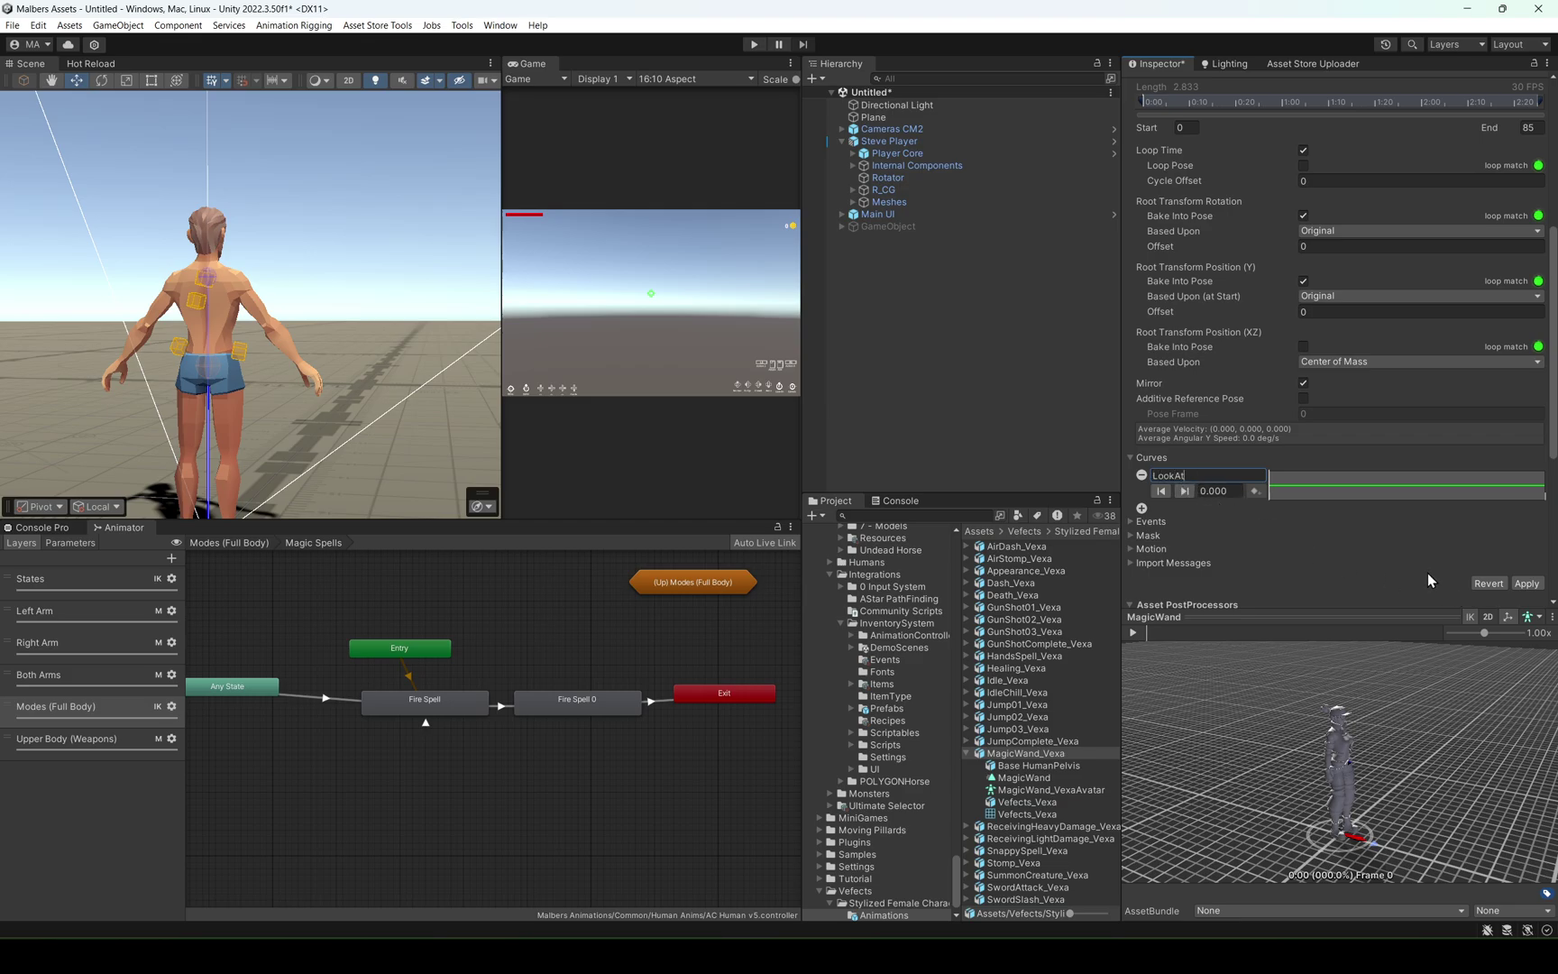
left_click(1527, 584)
Play-test the Fire Spell with the clip's new LookAt curve, and stop the game.
left_click(754, 44)
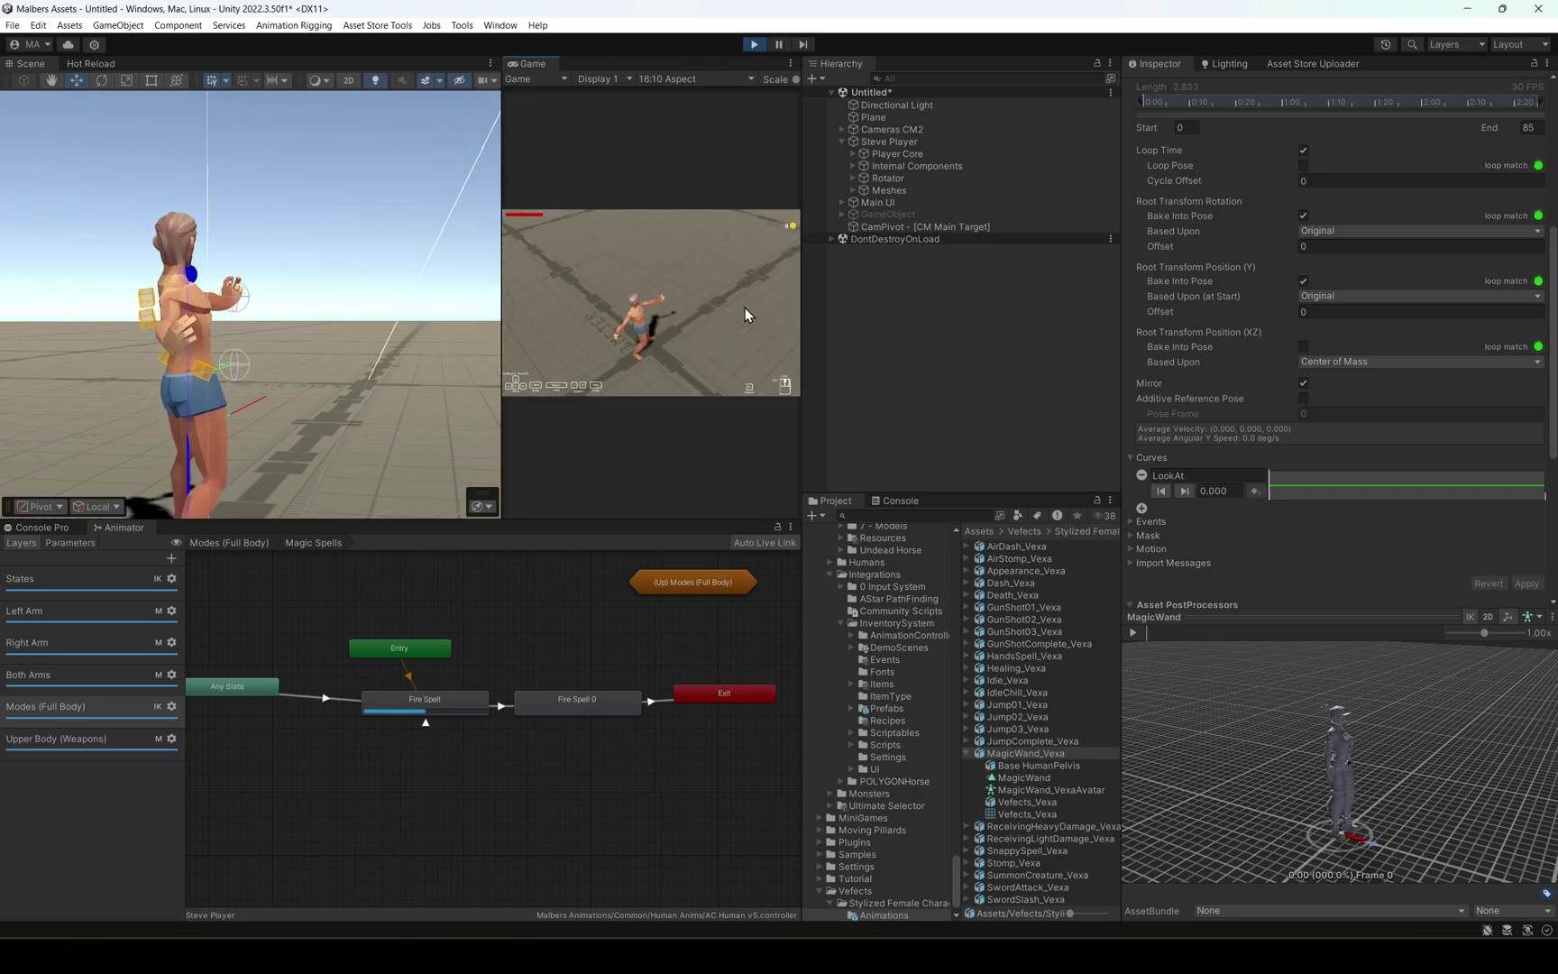
left_click(754, 44)
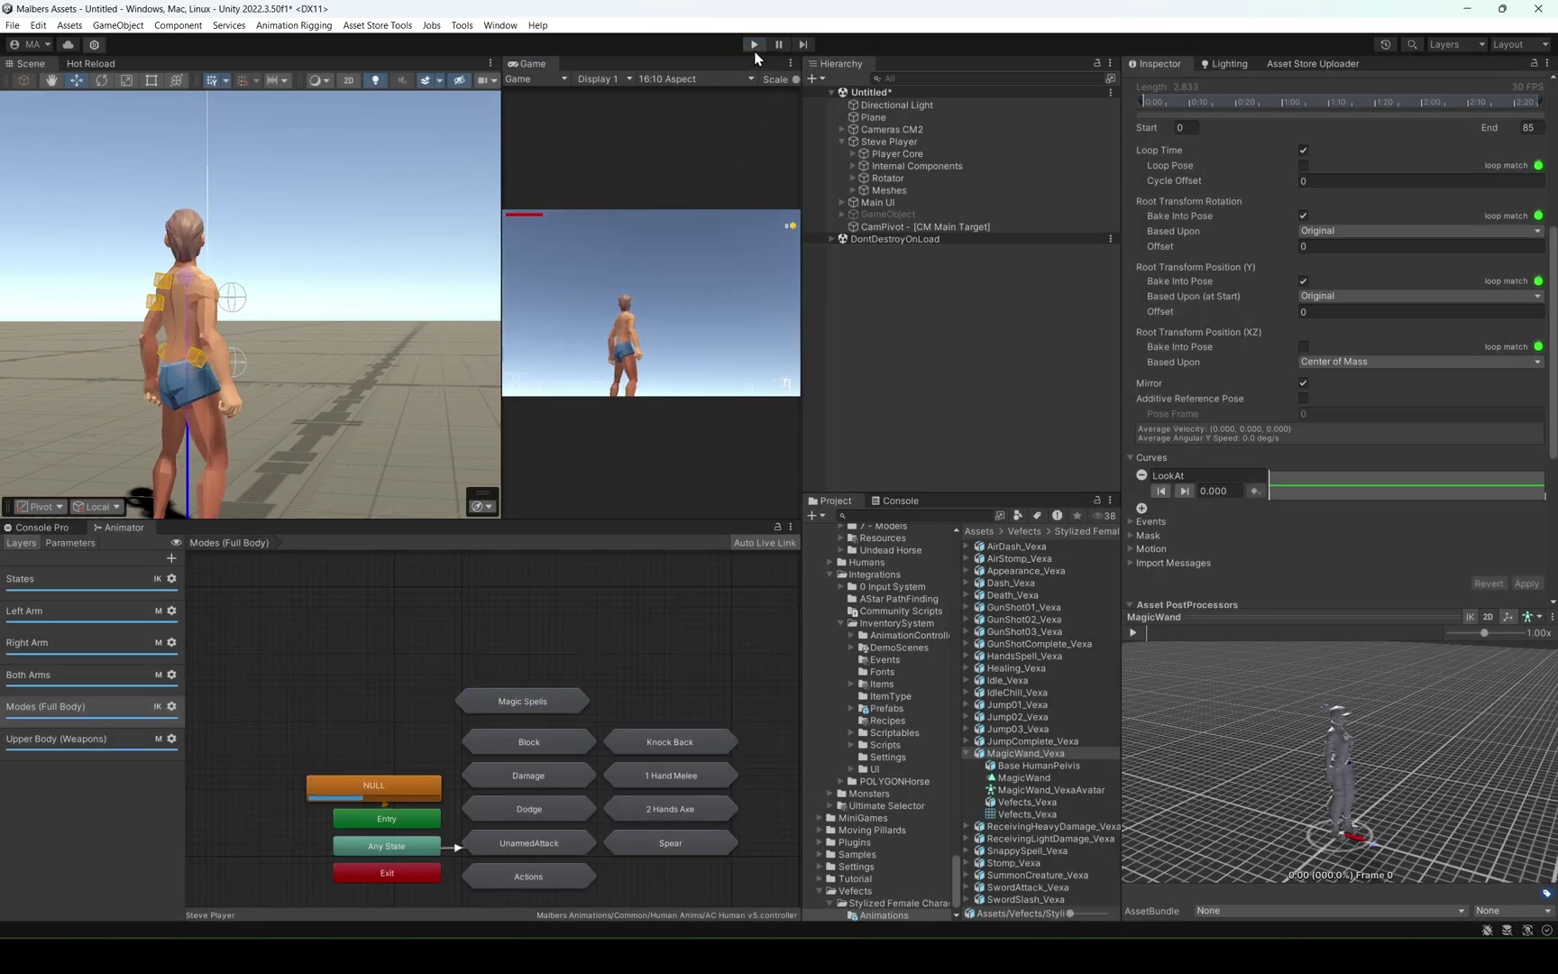
Create an empty child object under Steve Player and name it Thrower.
left_click(868, 142)
left_click(842, 141)
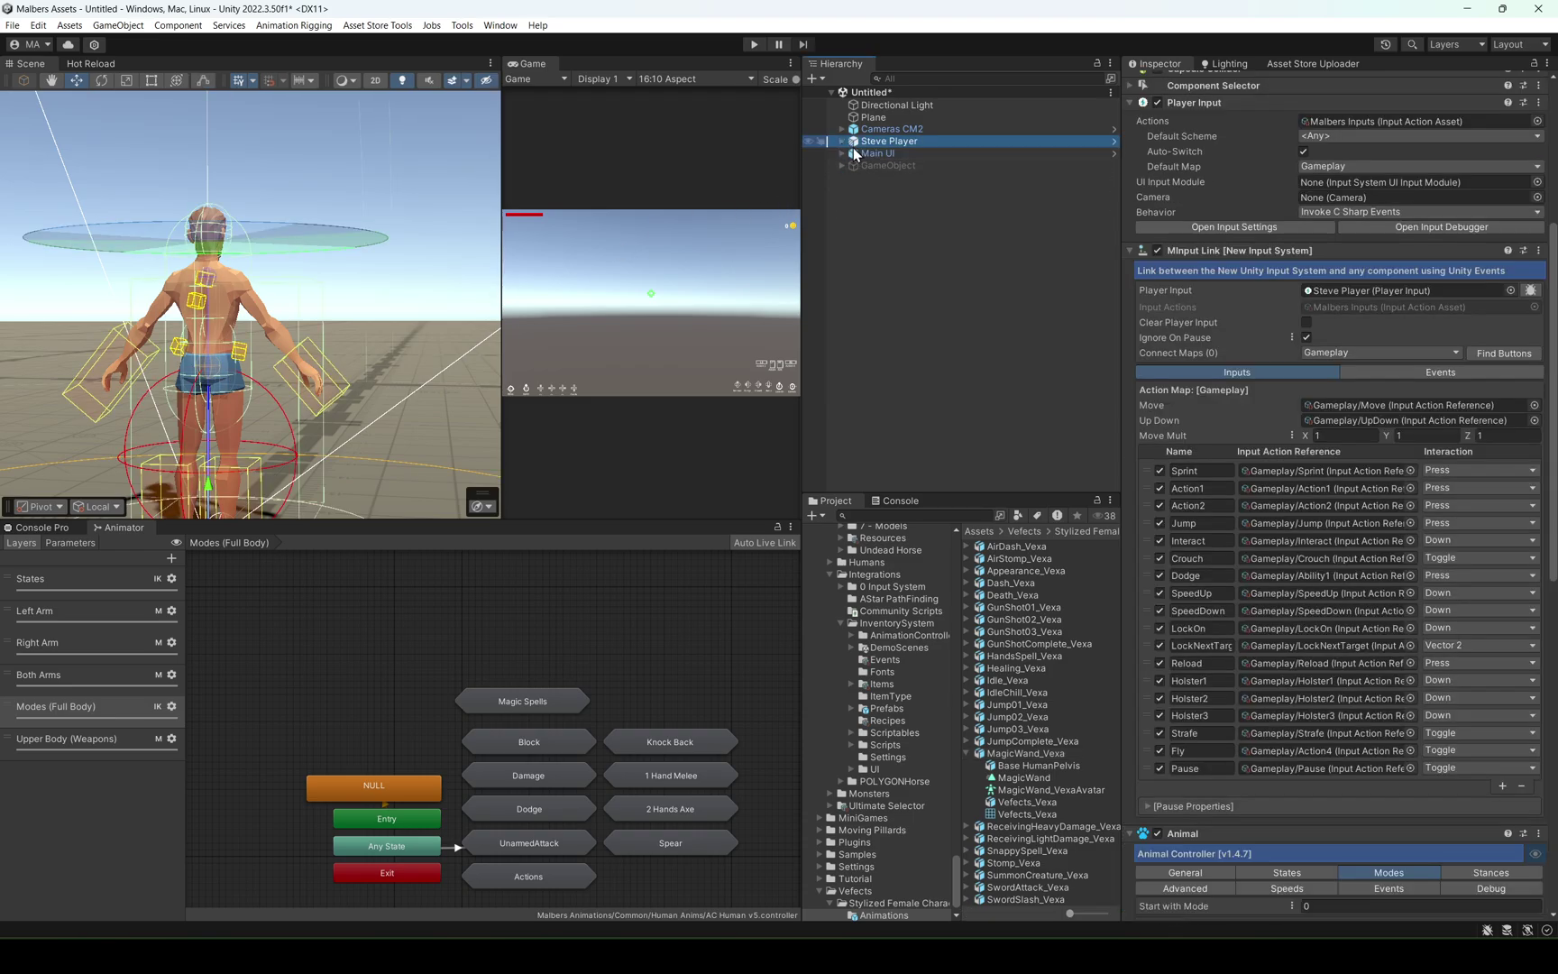
right_click(879, 142)
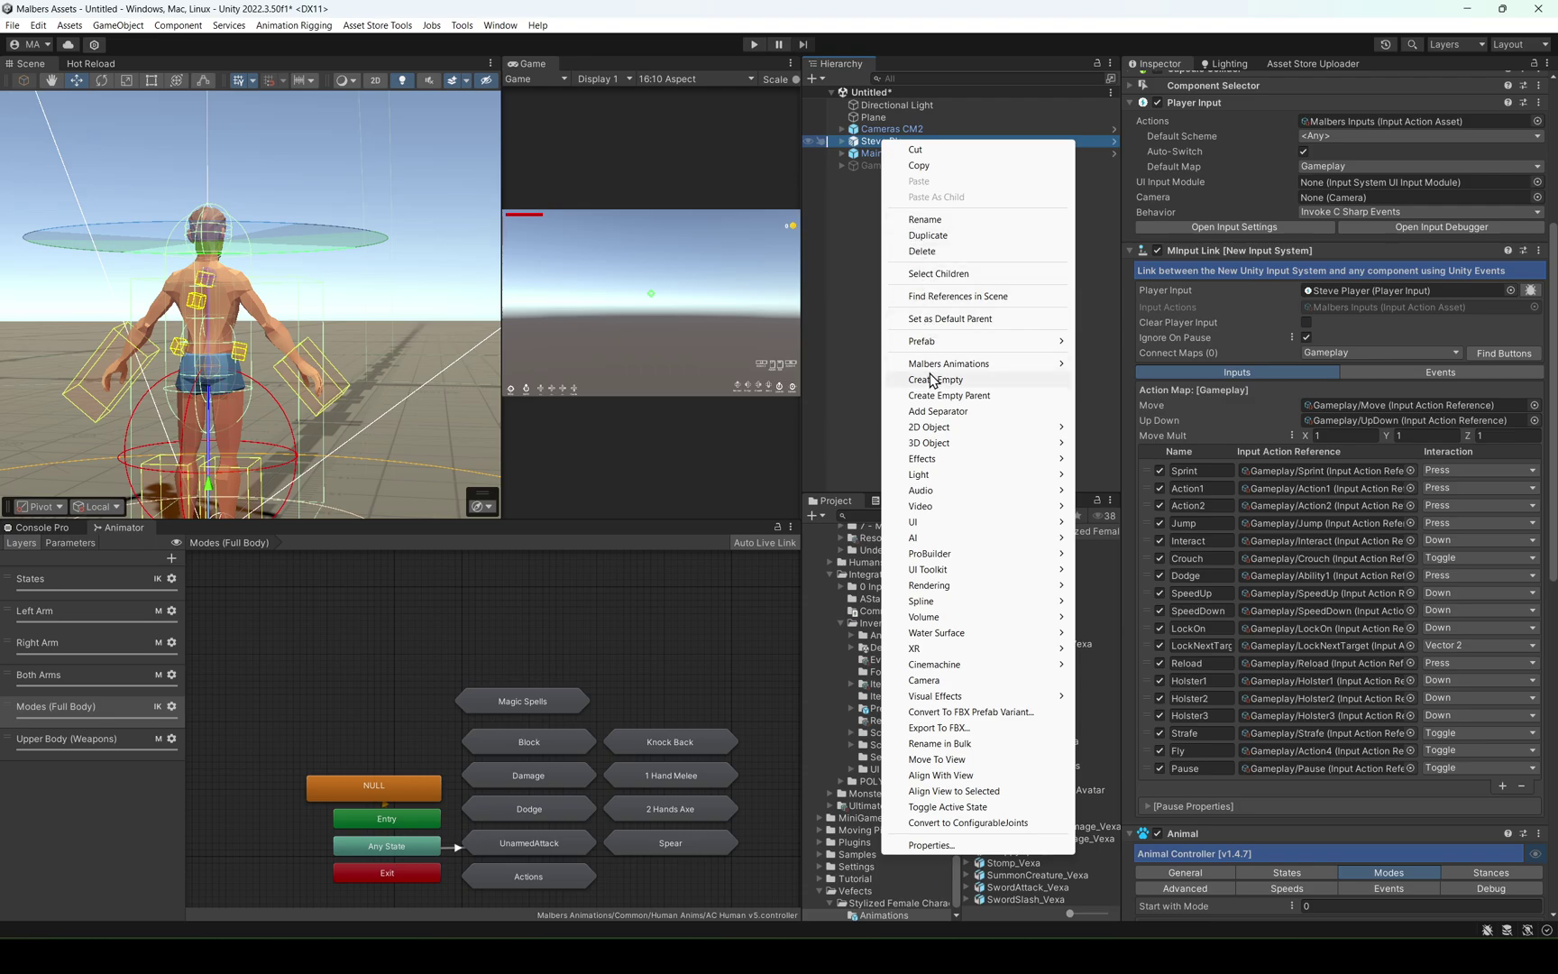
left_click(933, 379)
type("Thrower")
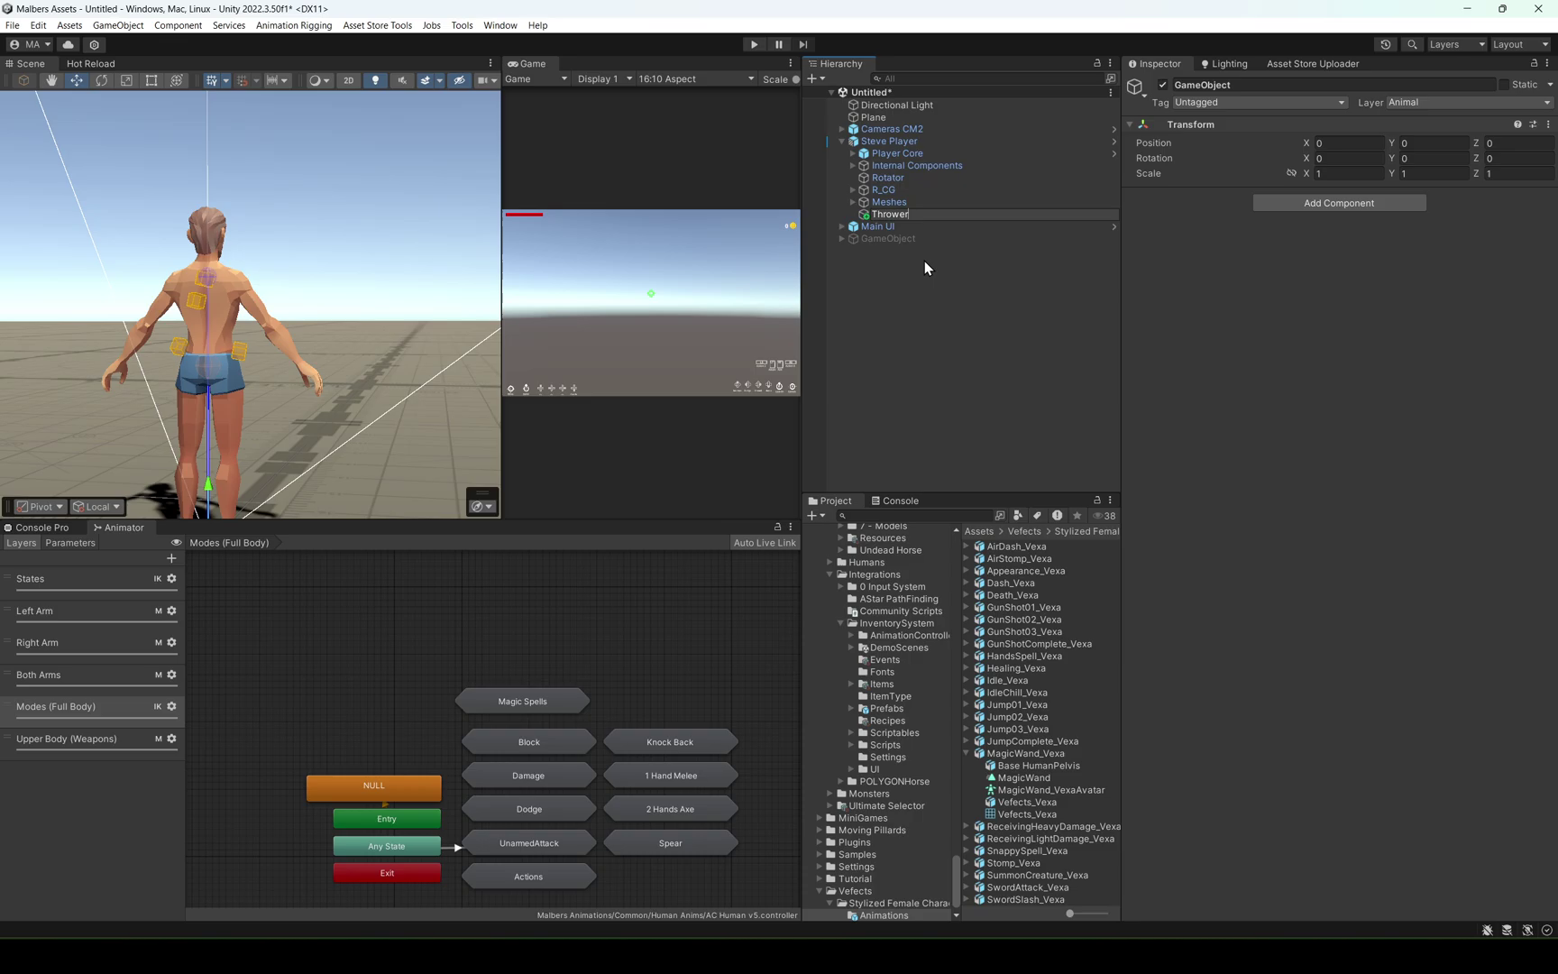
key("Return")
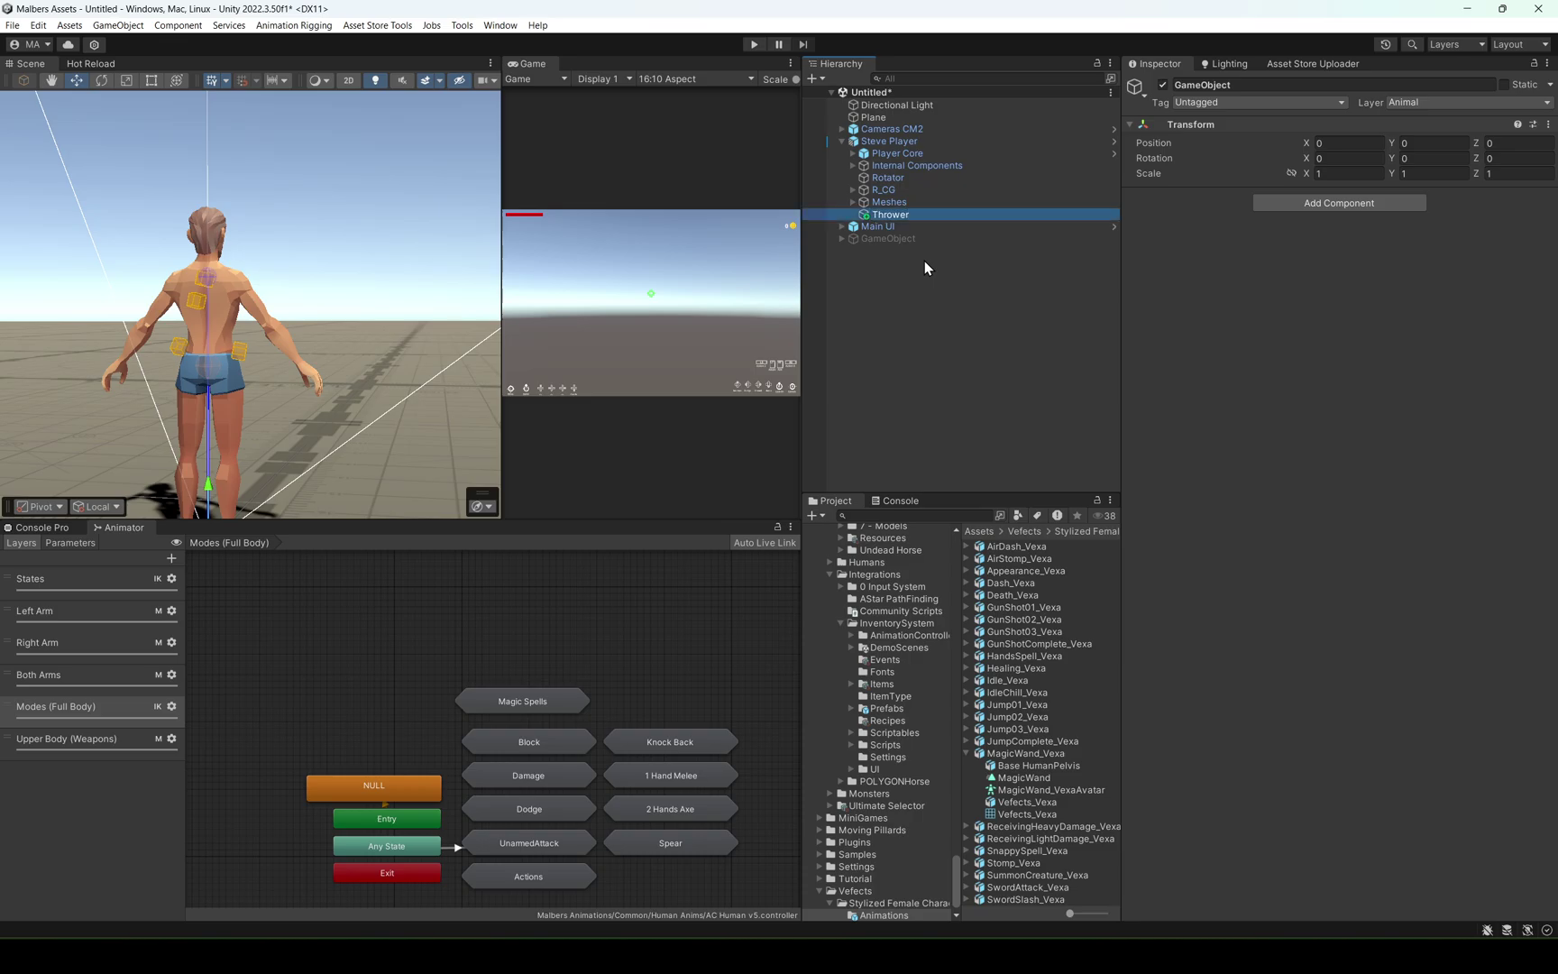
Add a Projectile Thrower component to Thrower and assign the FireBall prefab as its projectile.
left_click(1307, 203)
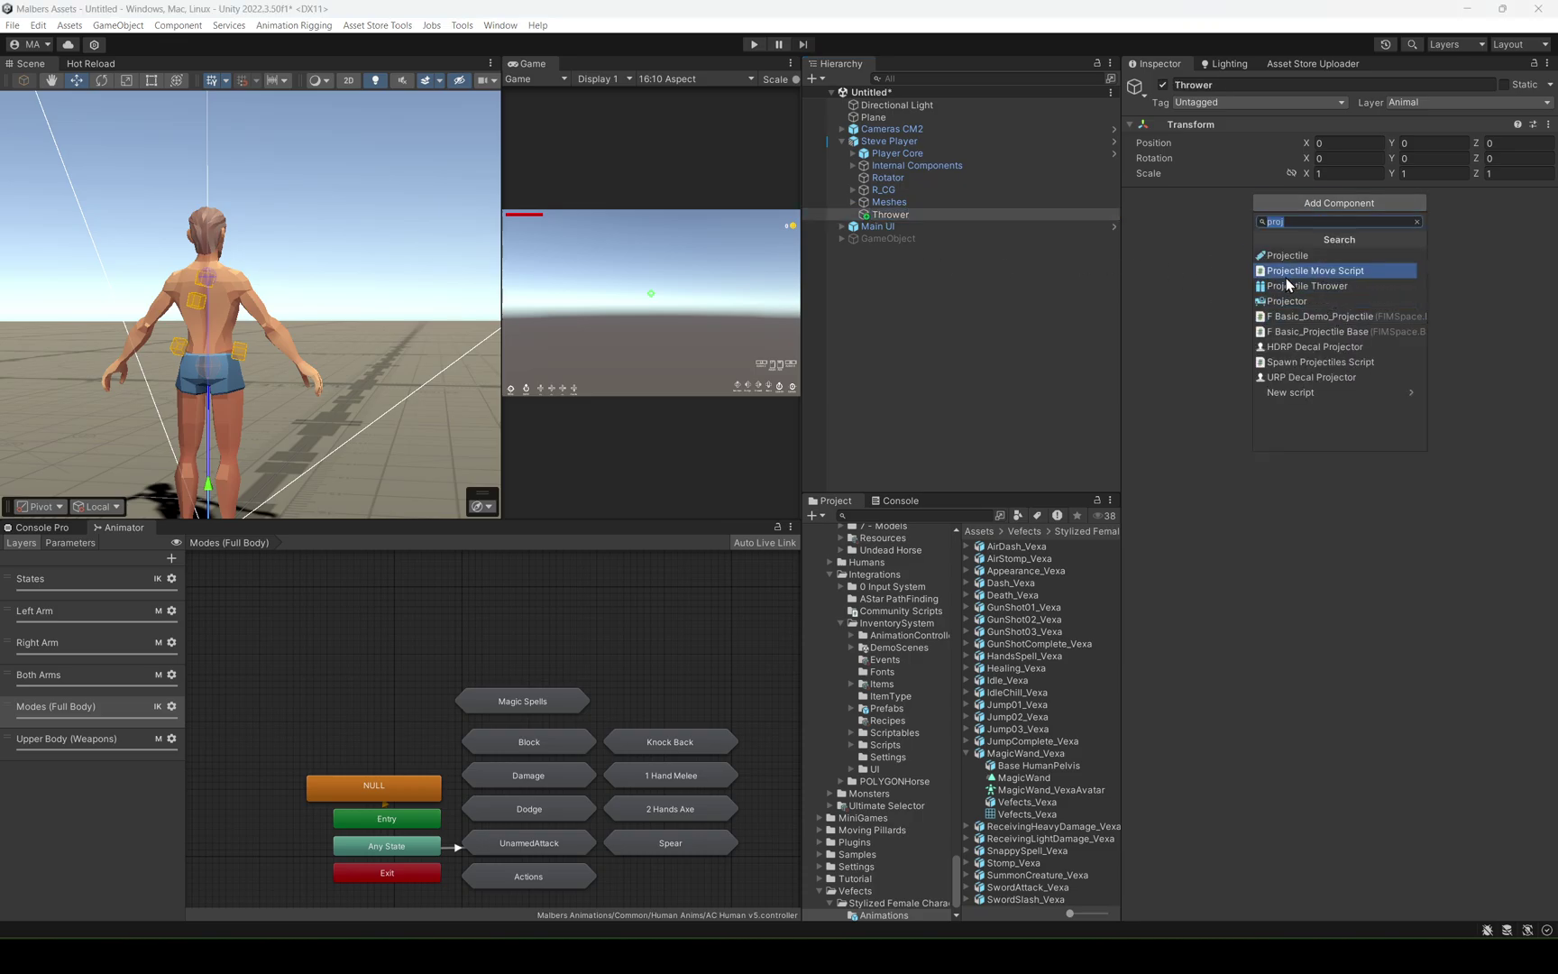
left_click(1311, 287)
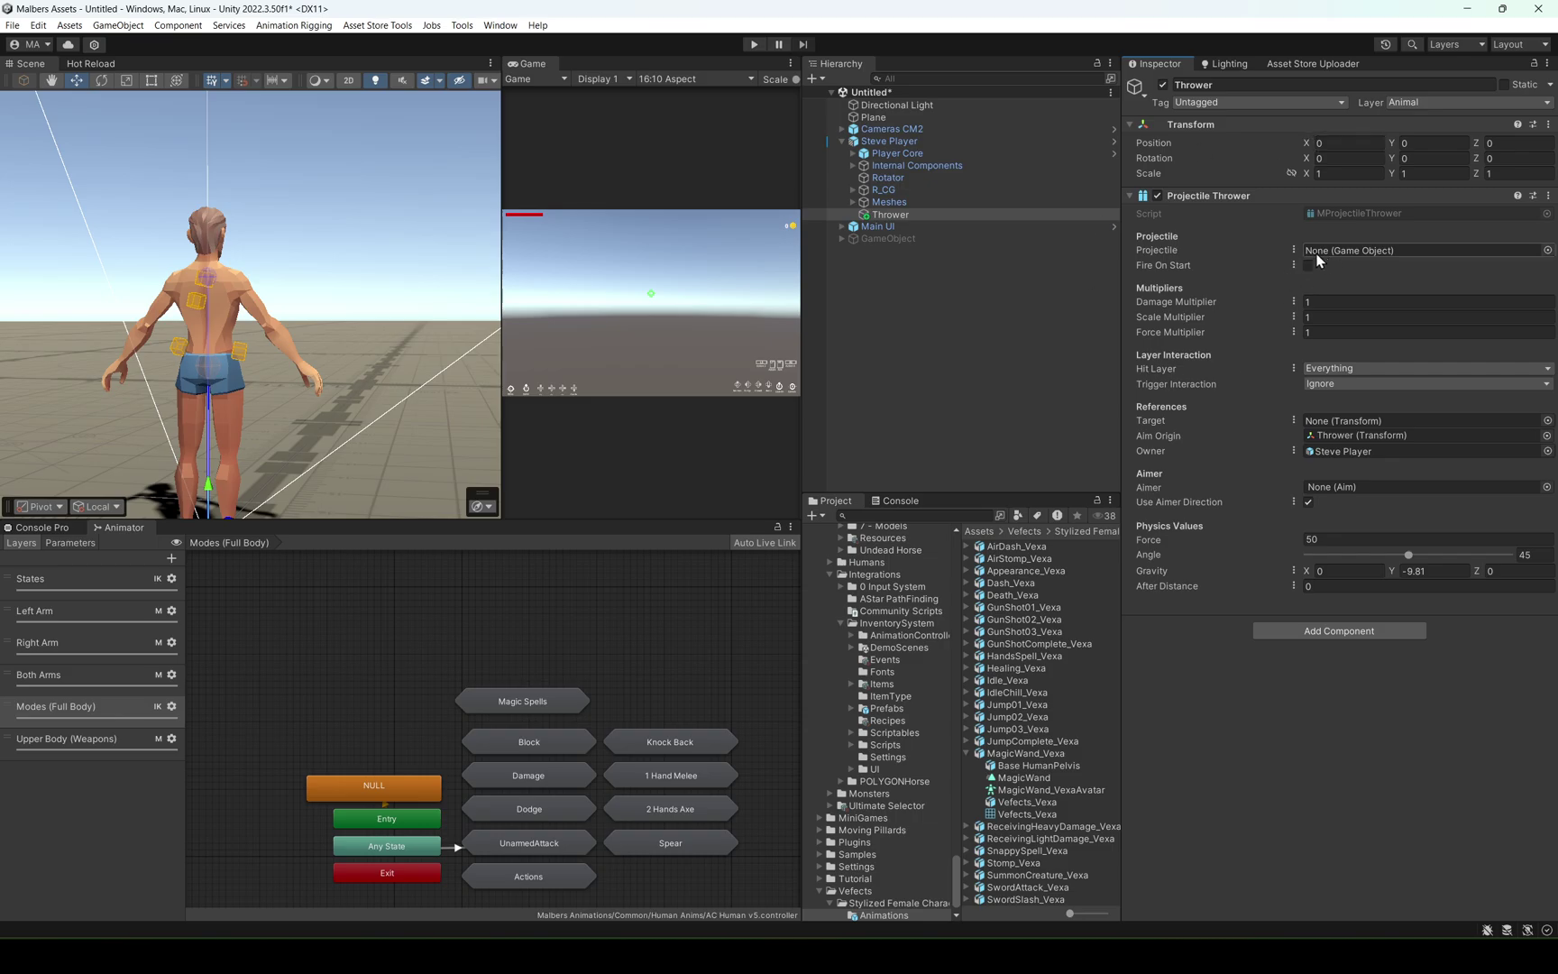
left_click(1545, 251)
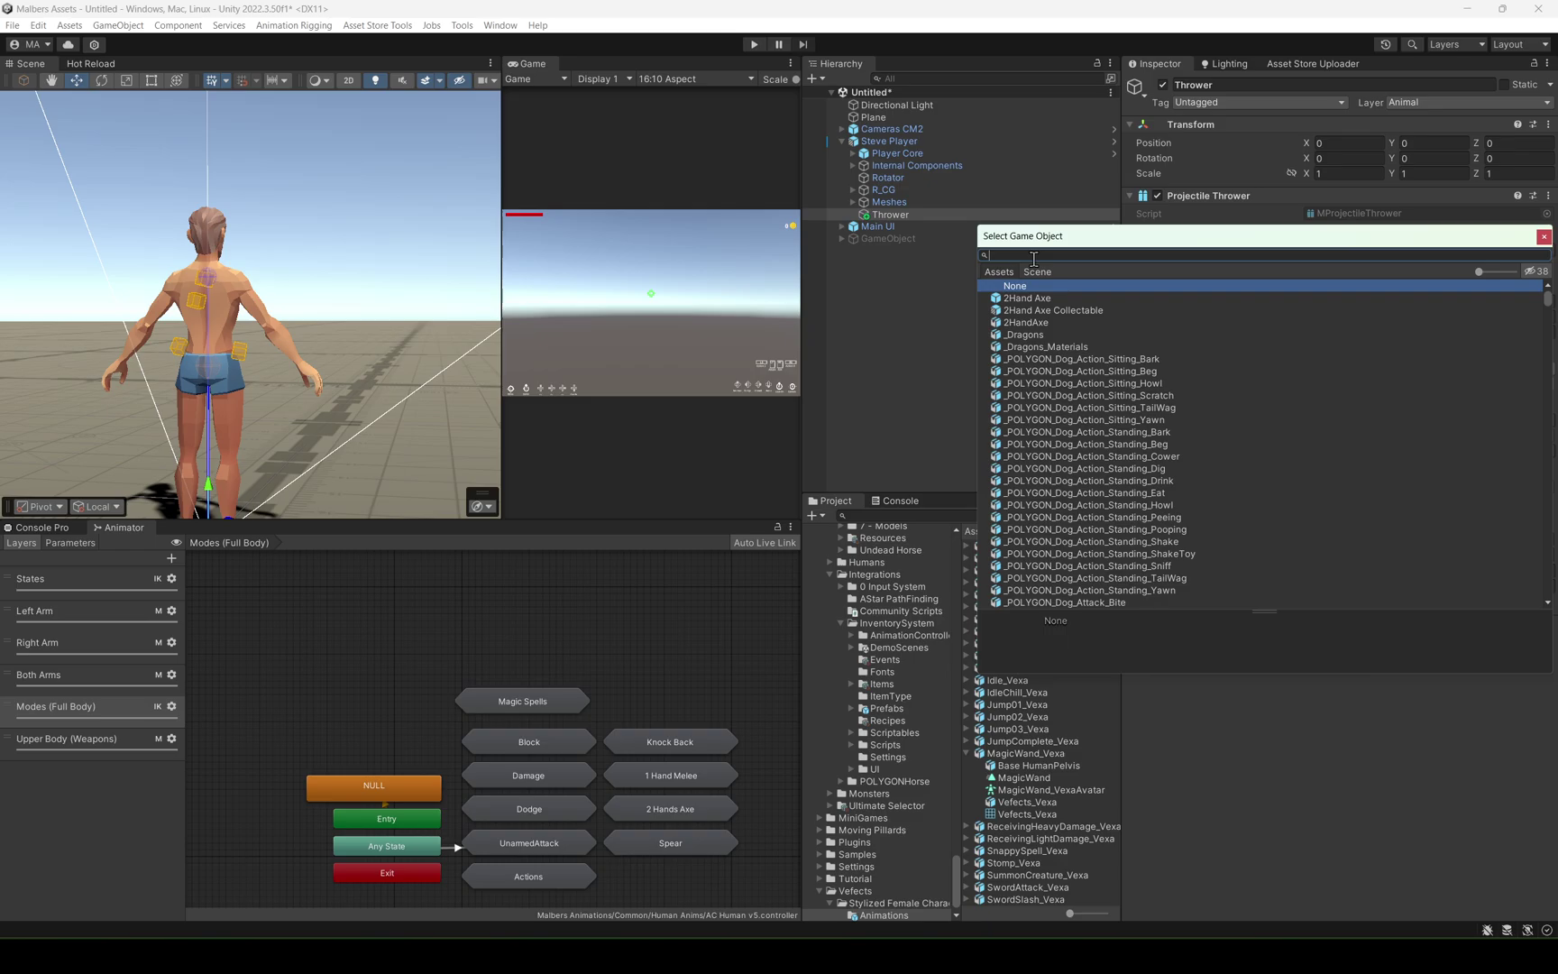
type("fireball")
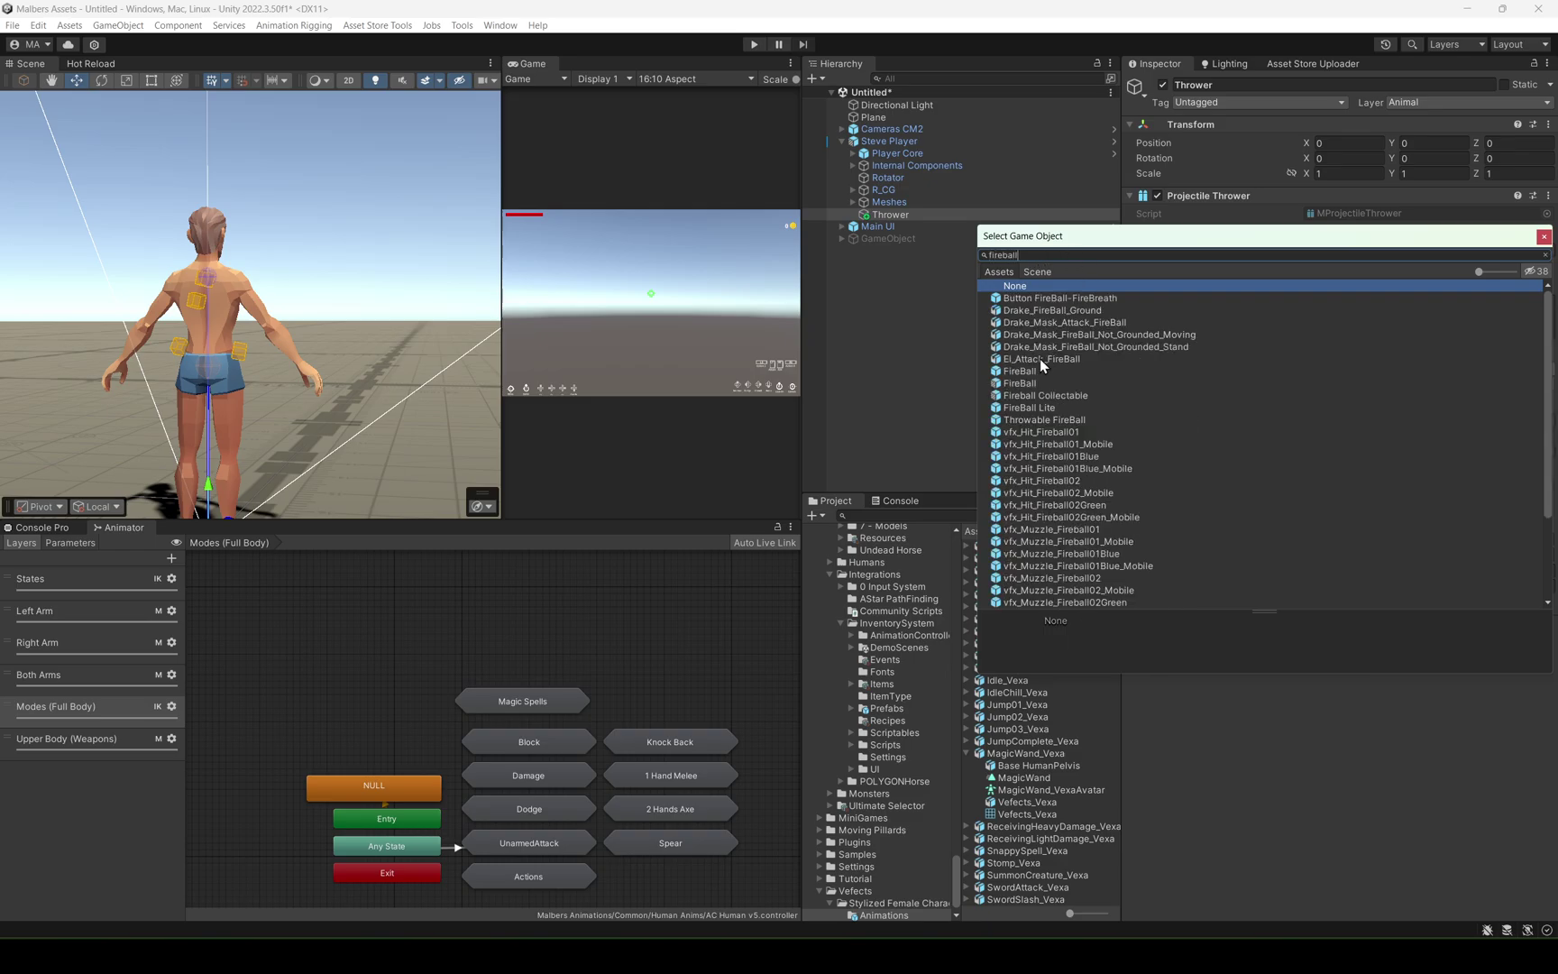
double_click(1030, 383)
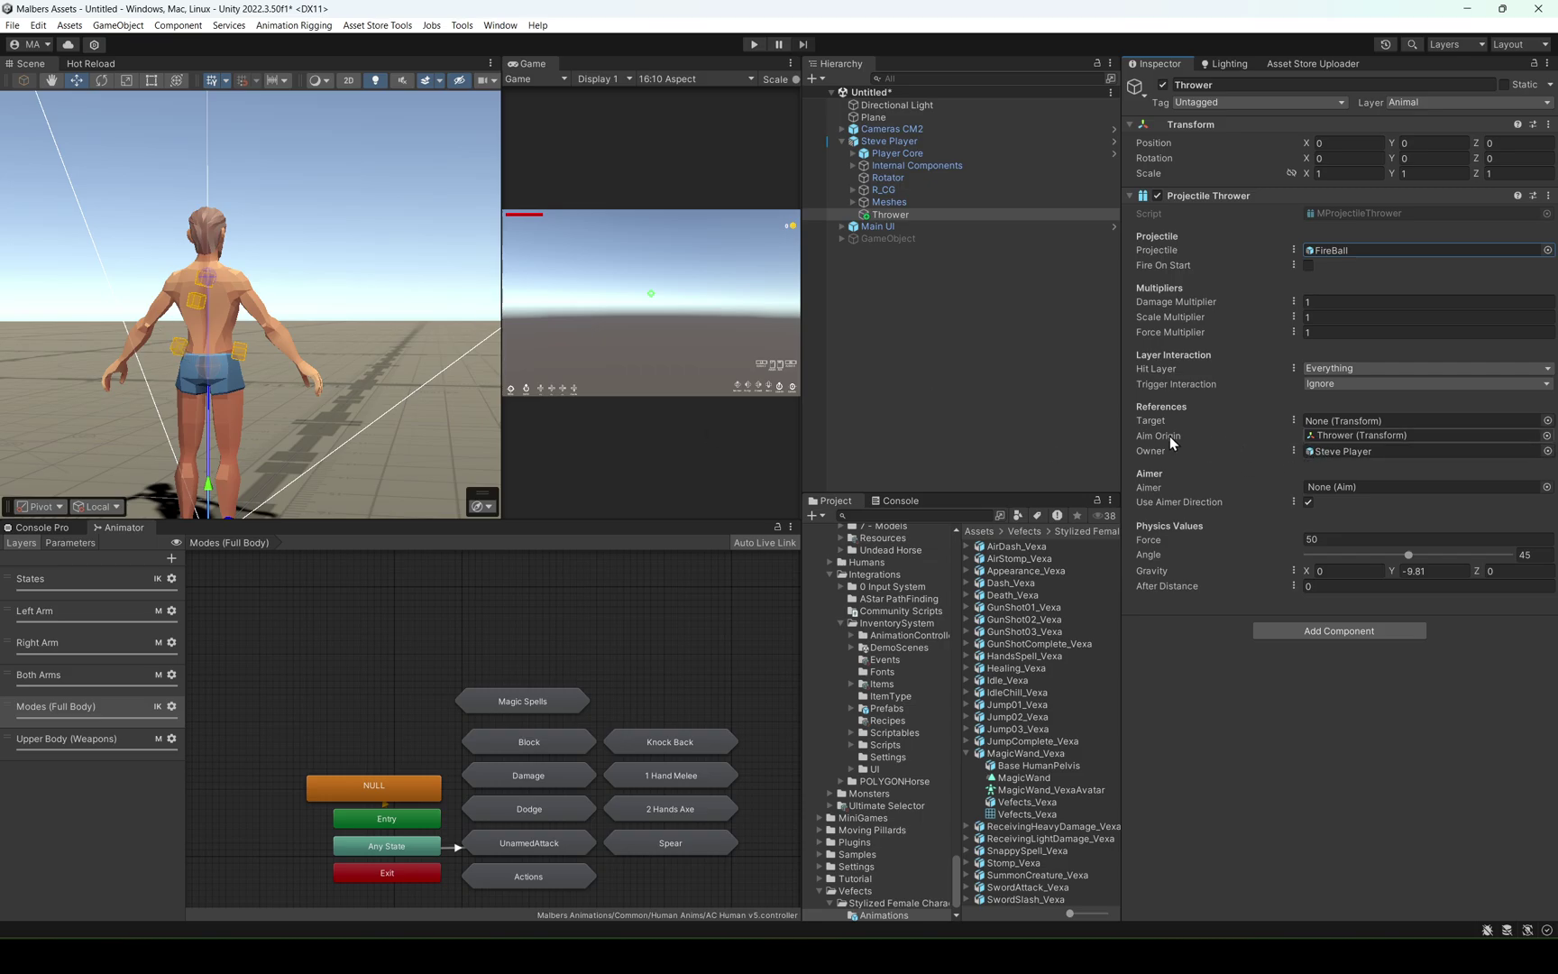
Assign Steve Player's R_R Hand bone as the Projectile Thrower's Aim Origin.
left_click(853, 190, "alt")
scroll(972, 403, "down", 5)
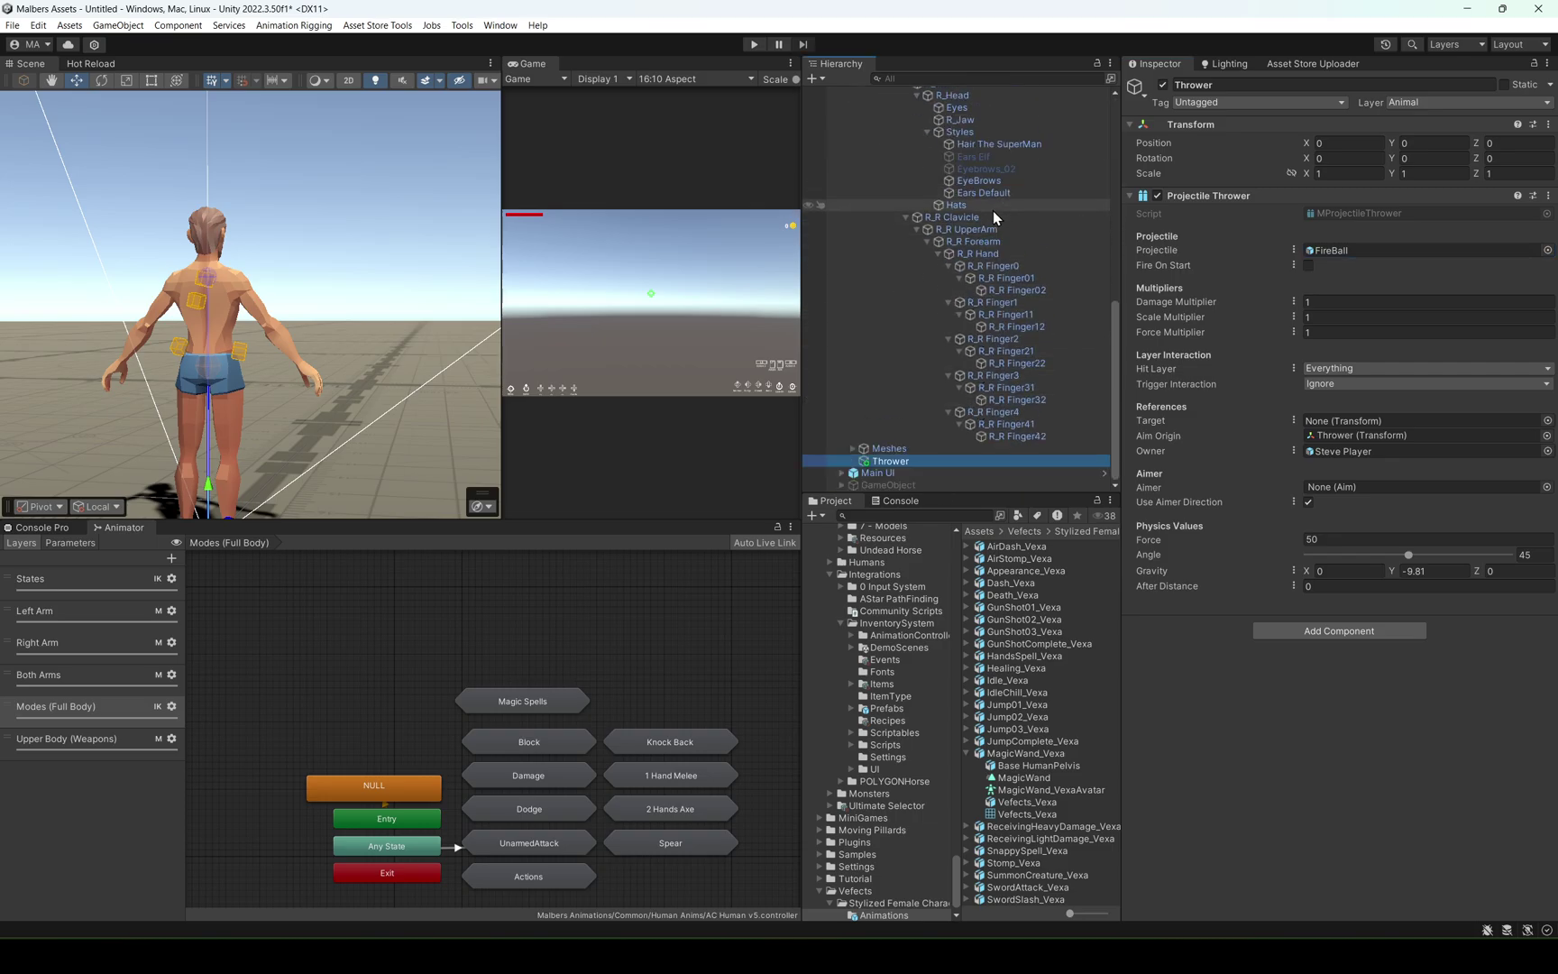
left_click(1001, 255)
left_click_drag(1002, 261, 1327, 420)
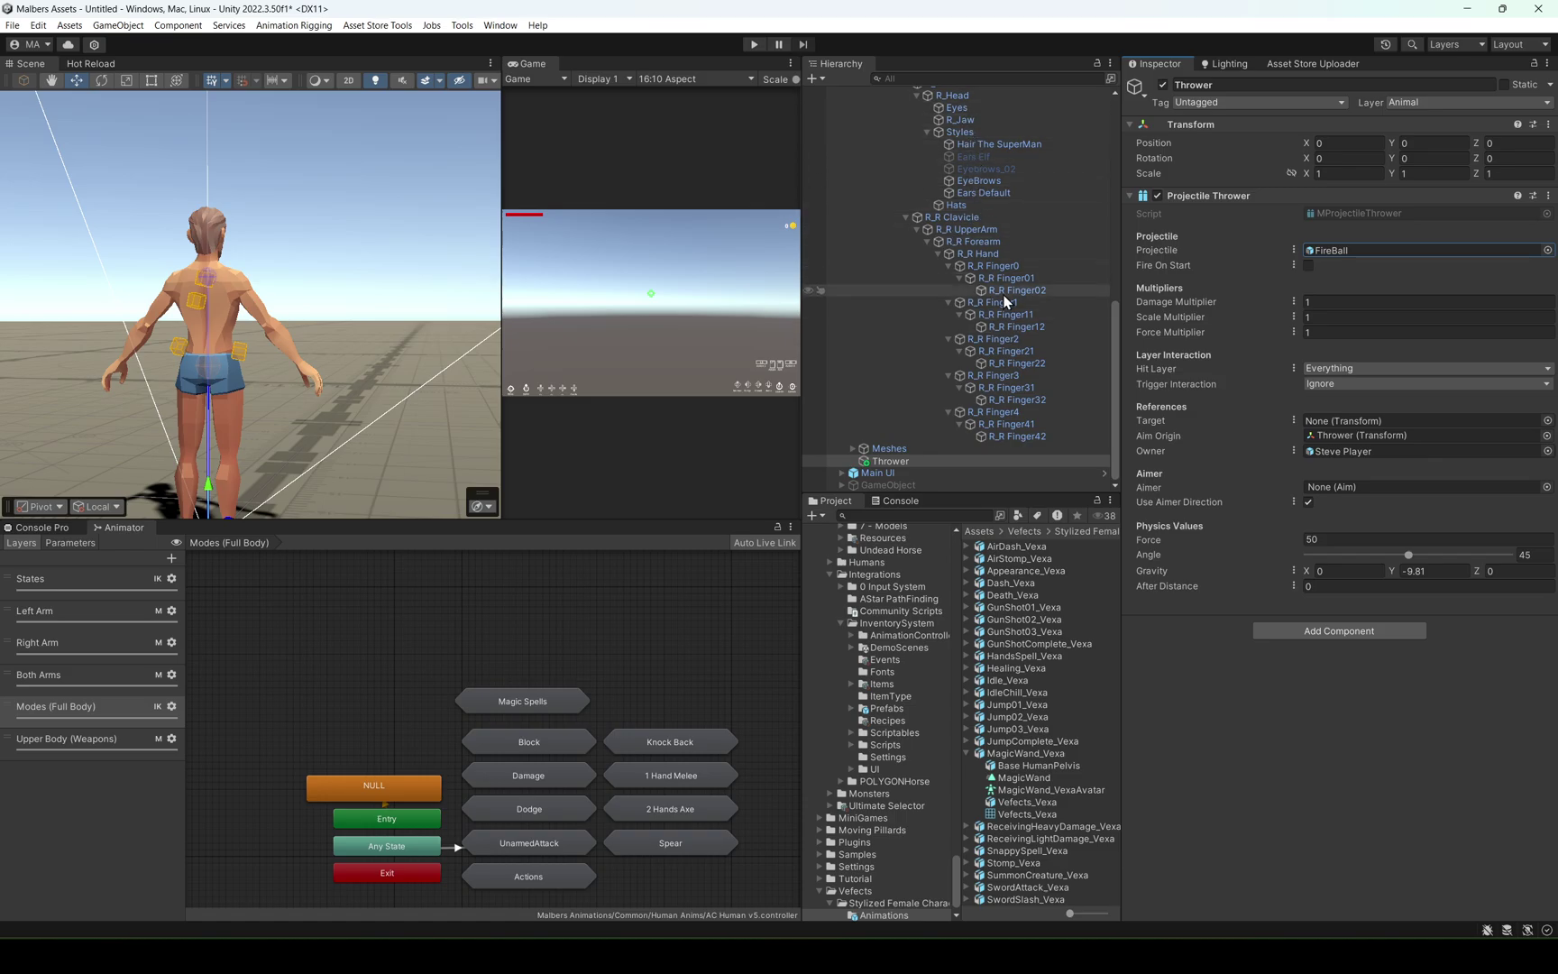
left_click_drag(990, 259, 1381, 438)
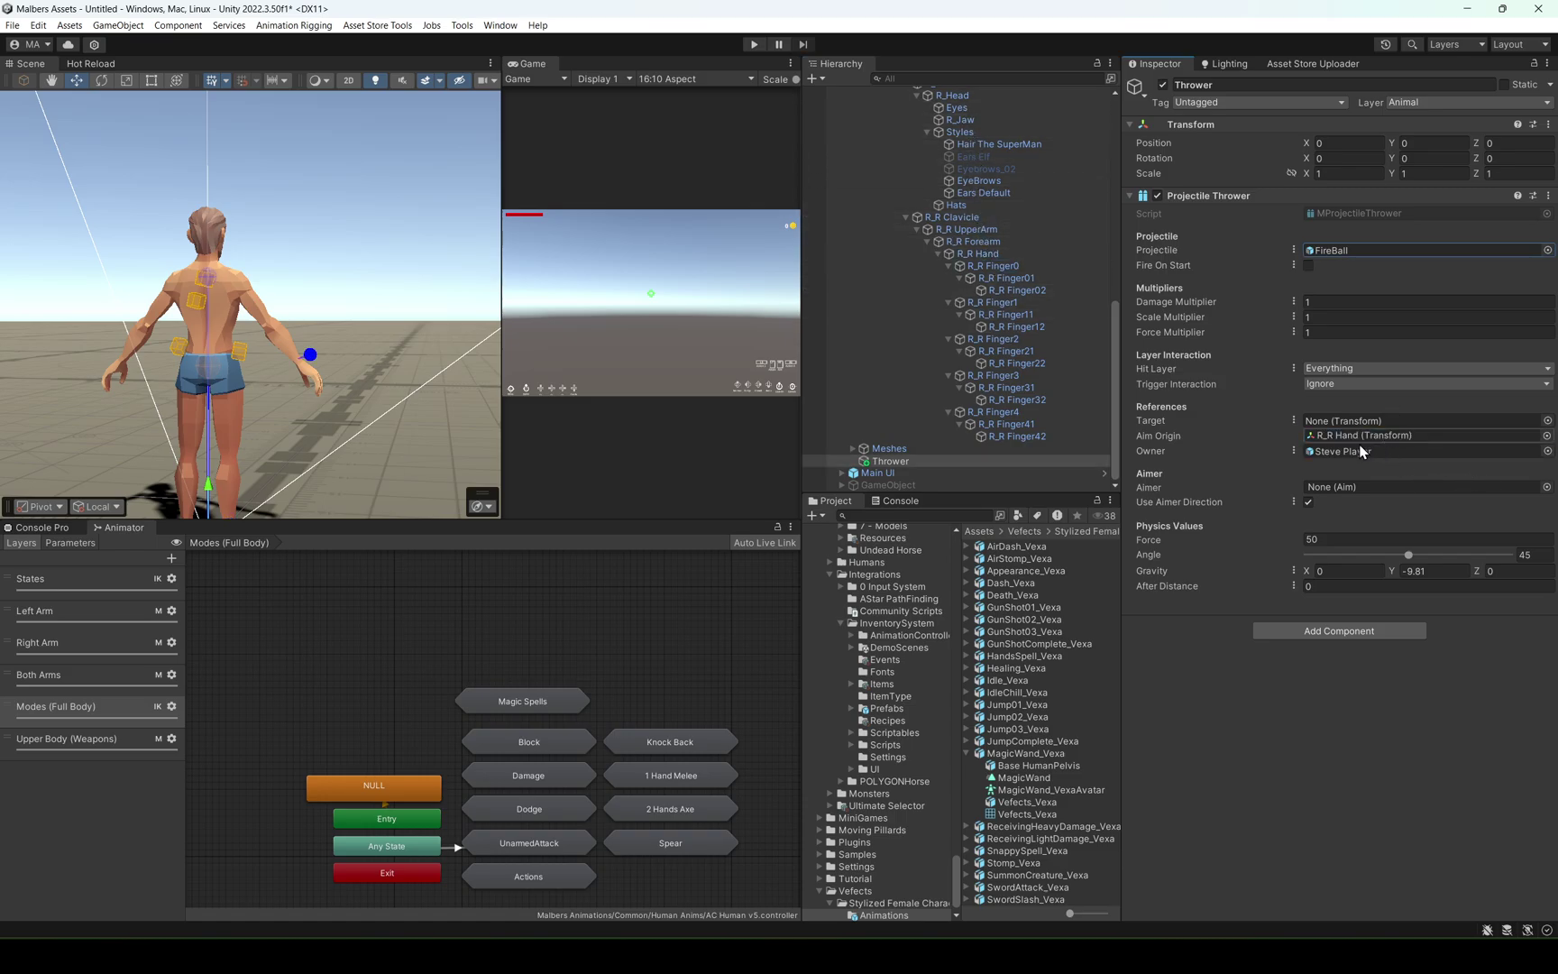
left_click_drag(282, 456, 362, 414, "alt")
middle_click_drag(361, 414, 59, 362)
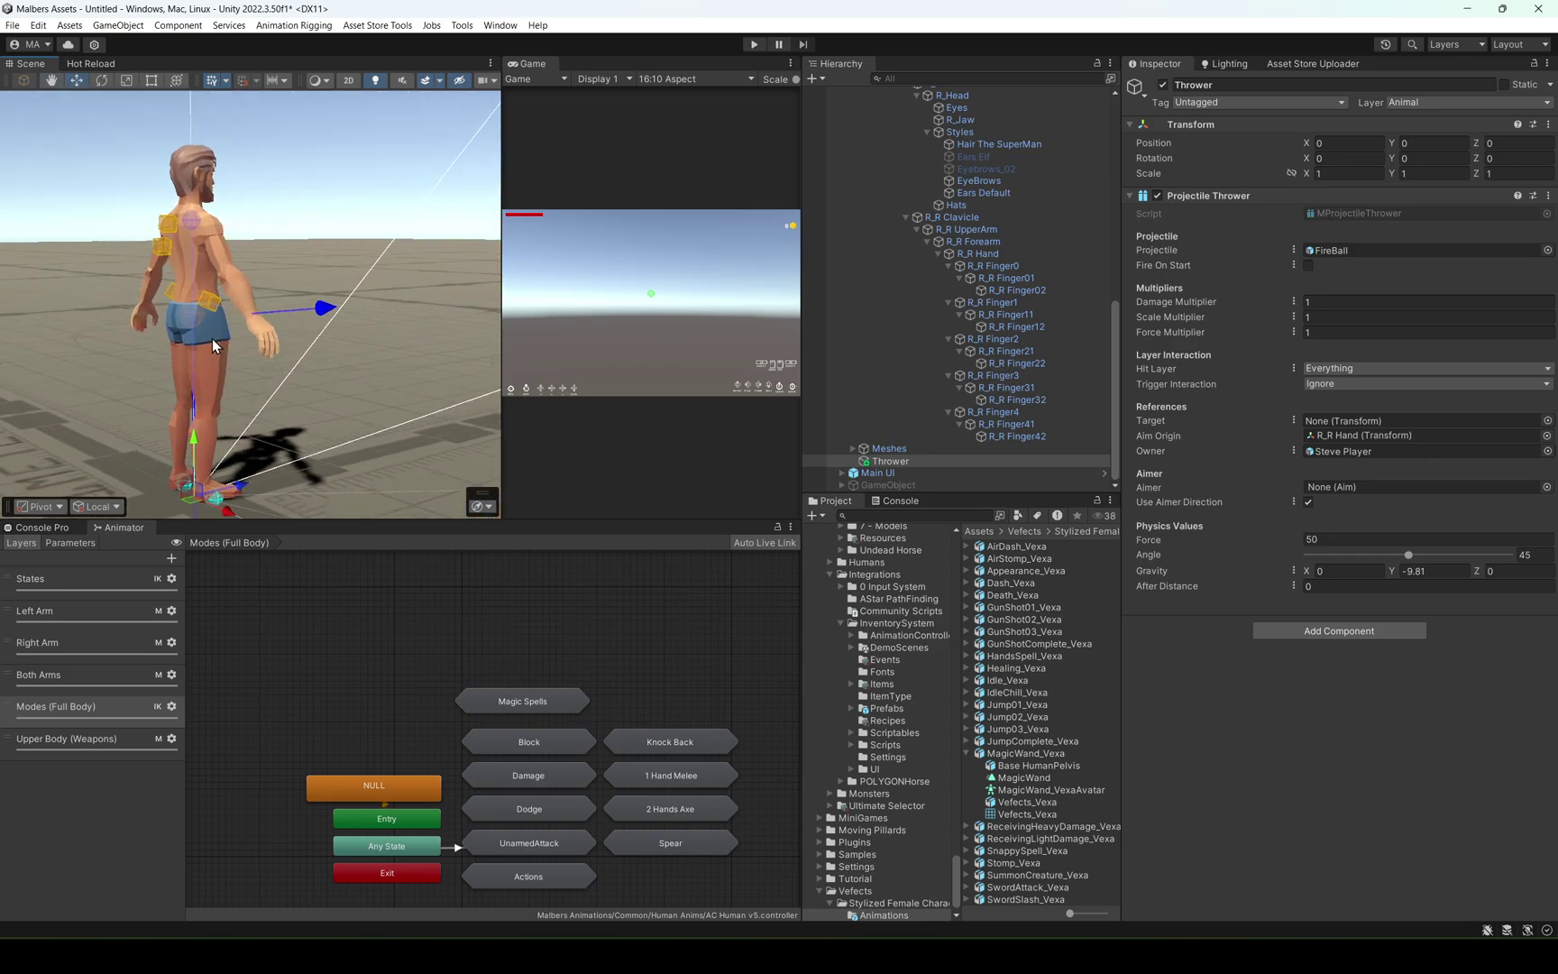
Replace the Projectile Thrower's Aim Origin with Steve Player's R_R Finger3 bone.
left_click_drag(217, 343, 463, 362, "alt")
scroll(463, 362, "up", 1)
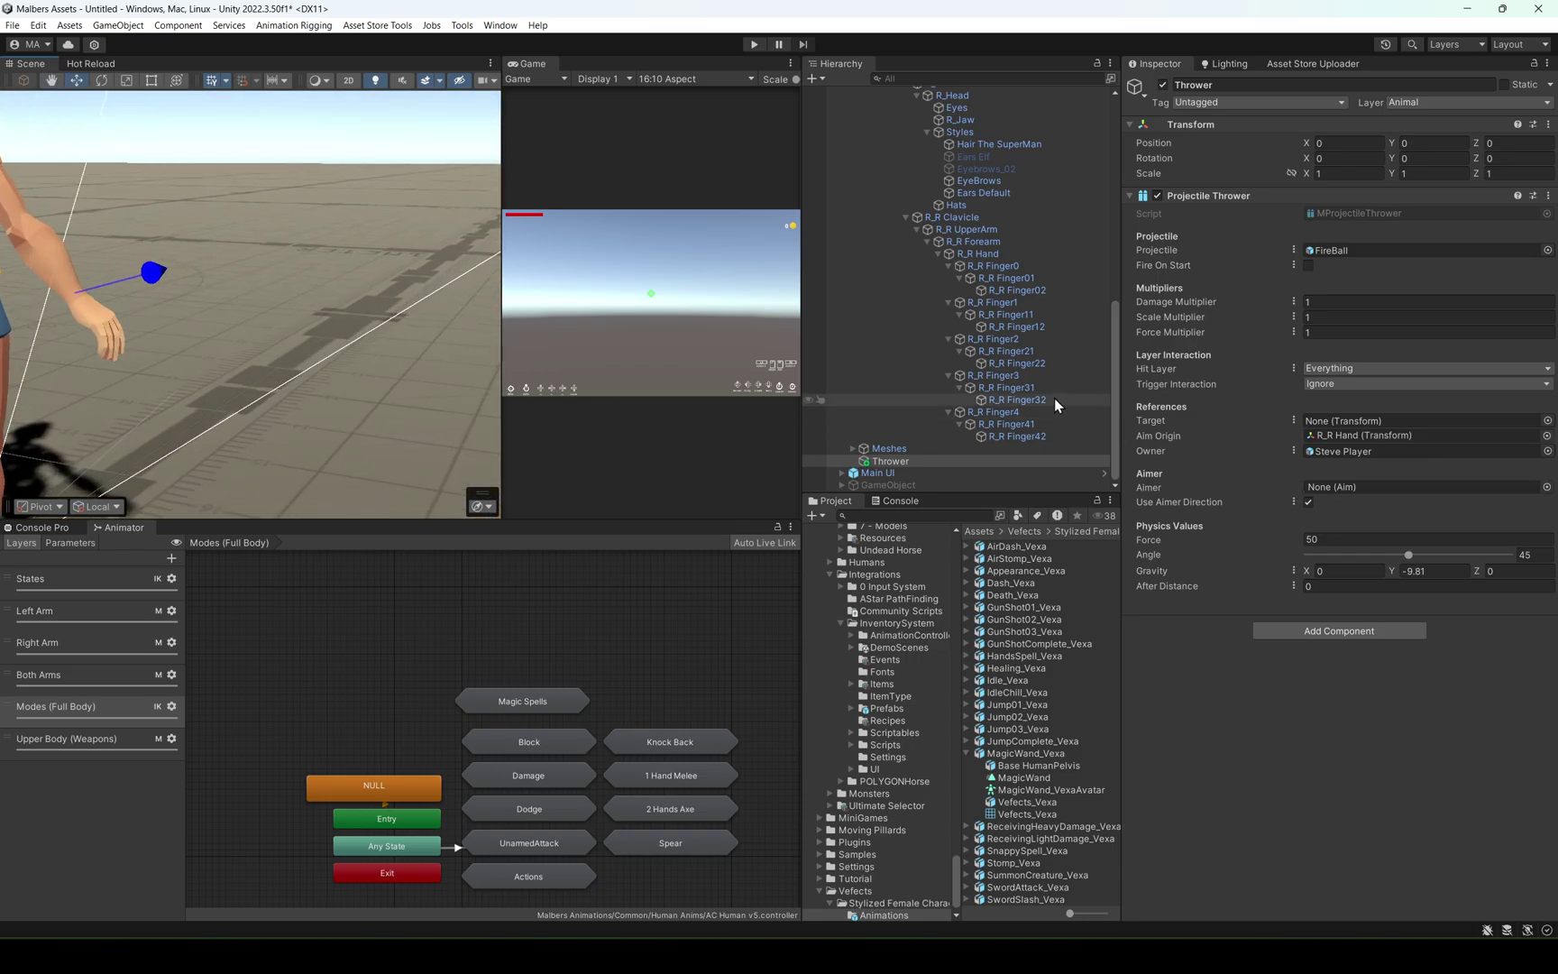
left_click_drag(994, 375, 1340, 434)
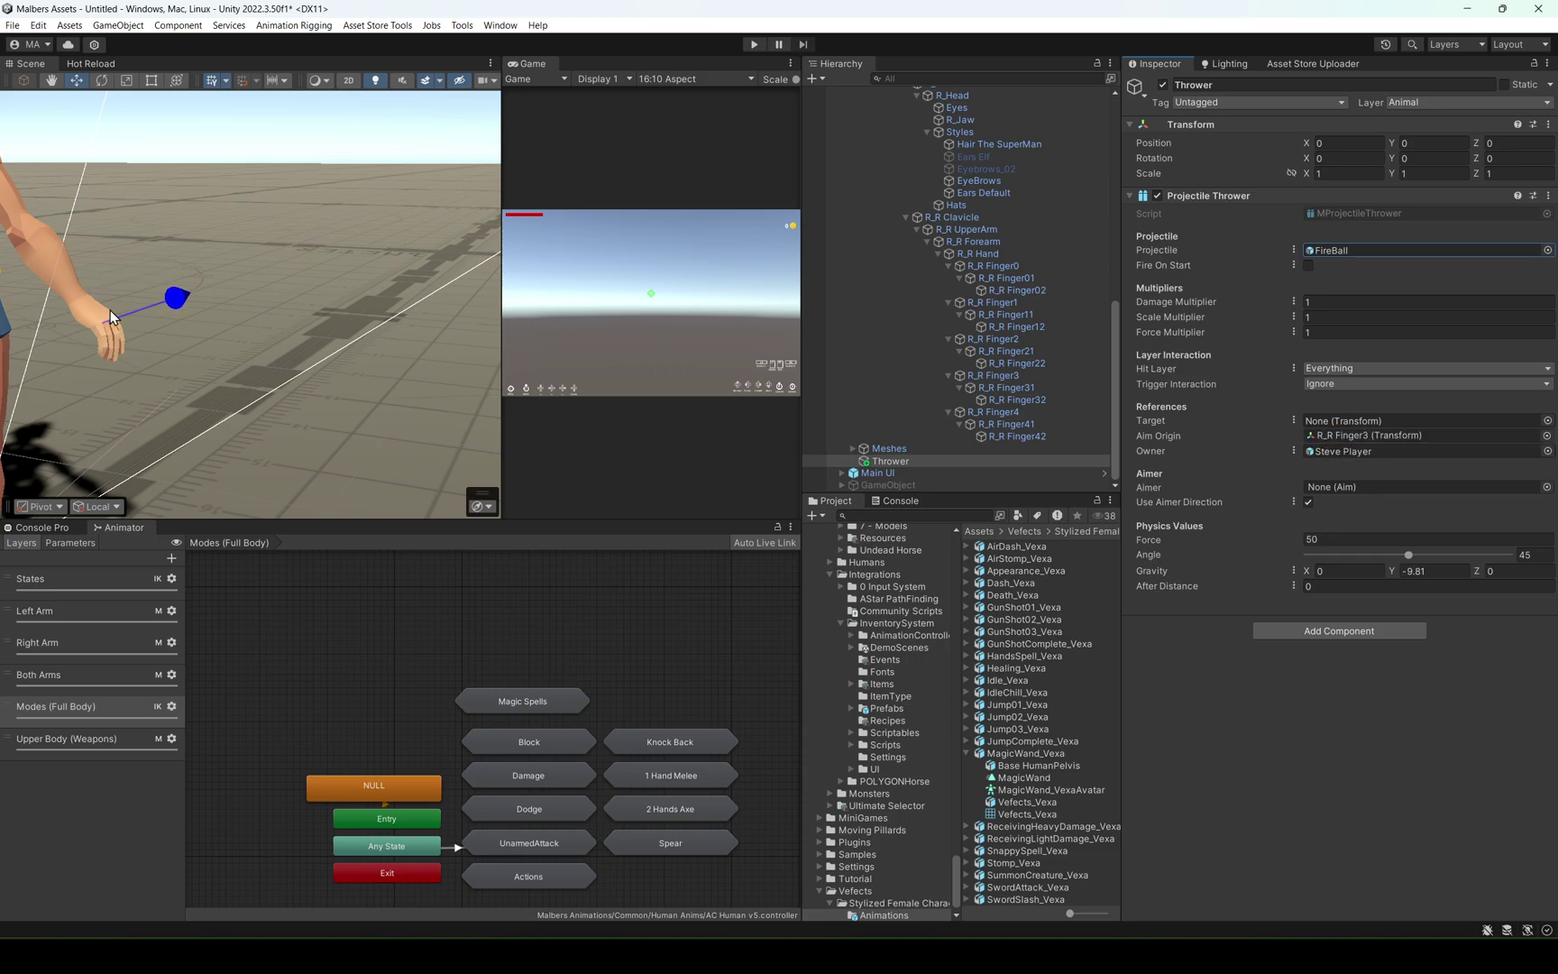
key("s")
right_click_drag(121, 323, 303, 344)
left_click_drag(303, 343, 317, 347, "alt")
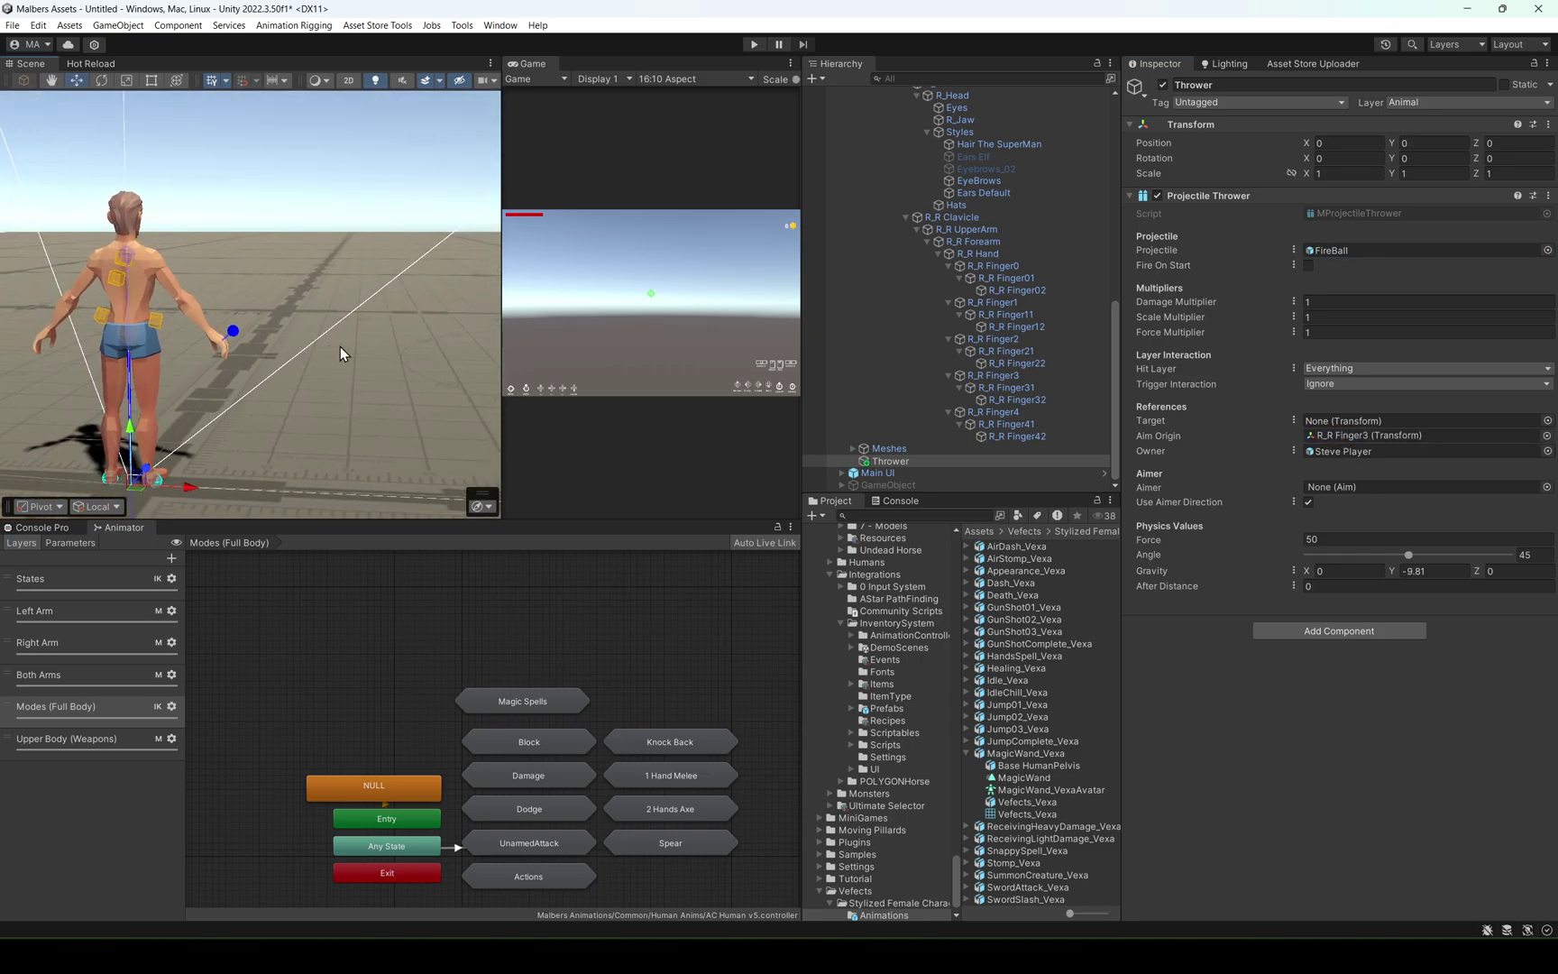
left_click(752, 46)
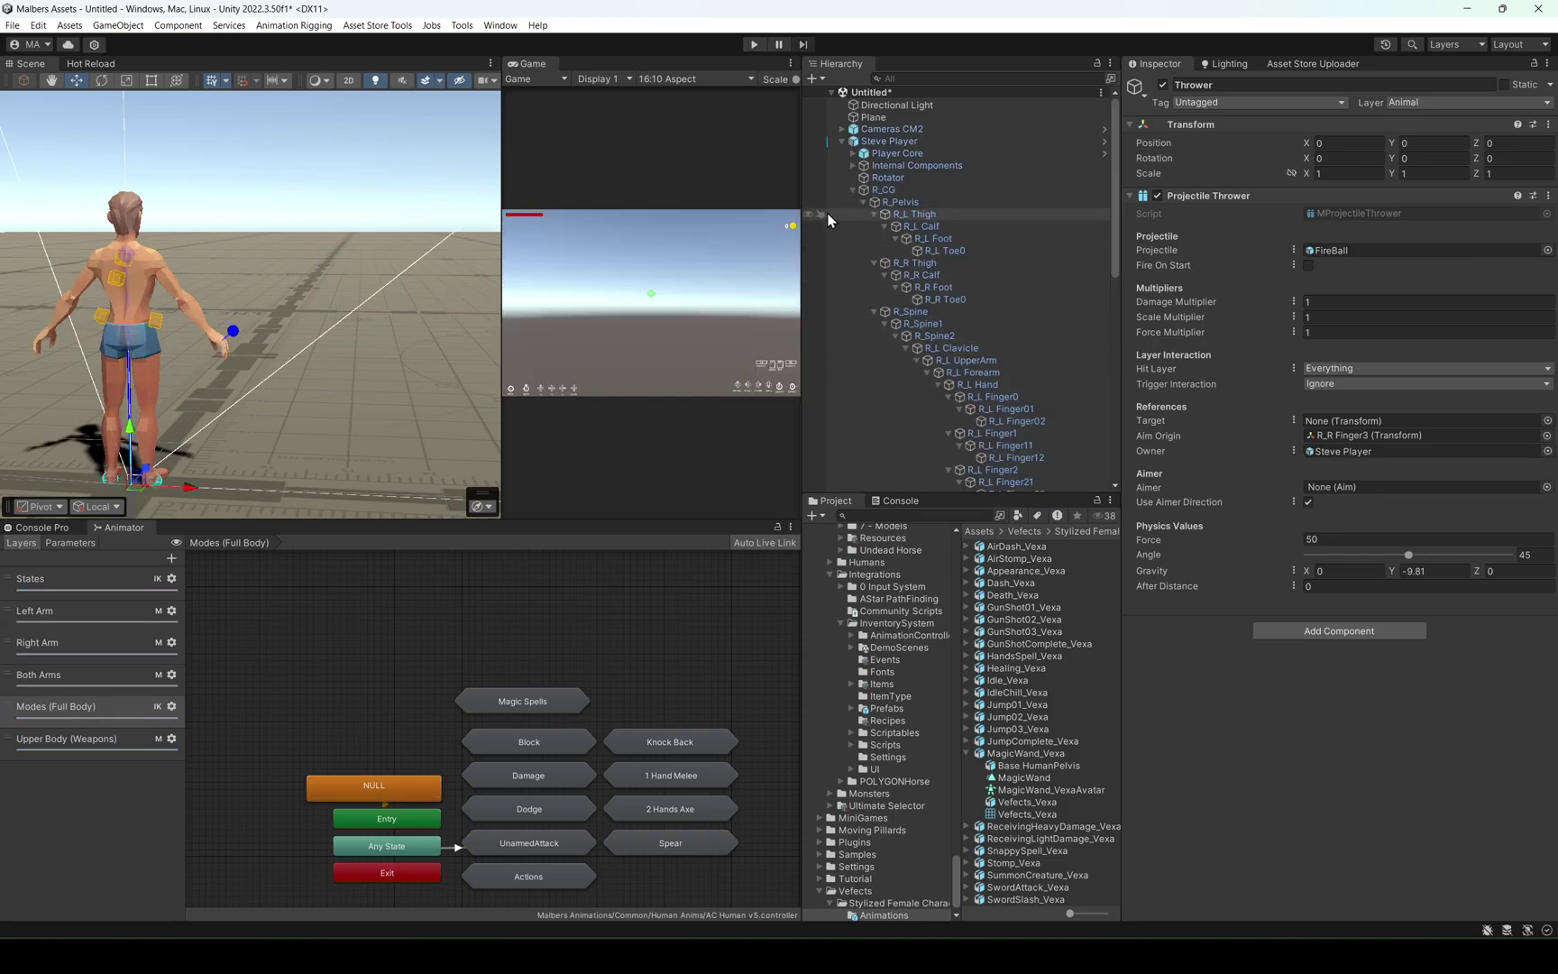
Open the event settings of the Fire Spell ability in Steve Player's Magic Spells mode.
left_click(873, 142)
scroll(1311, 597, "down", 8)
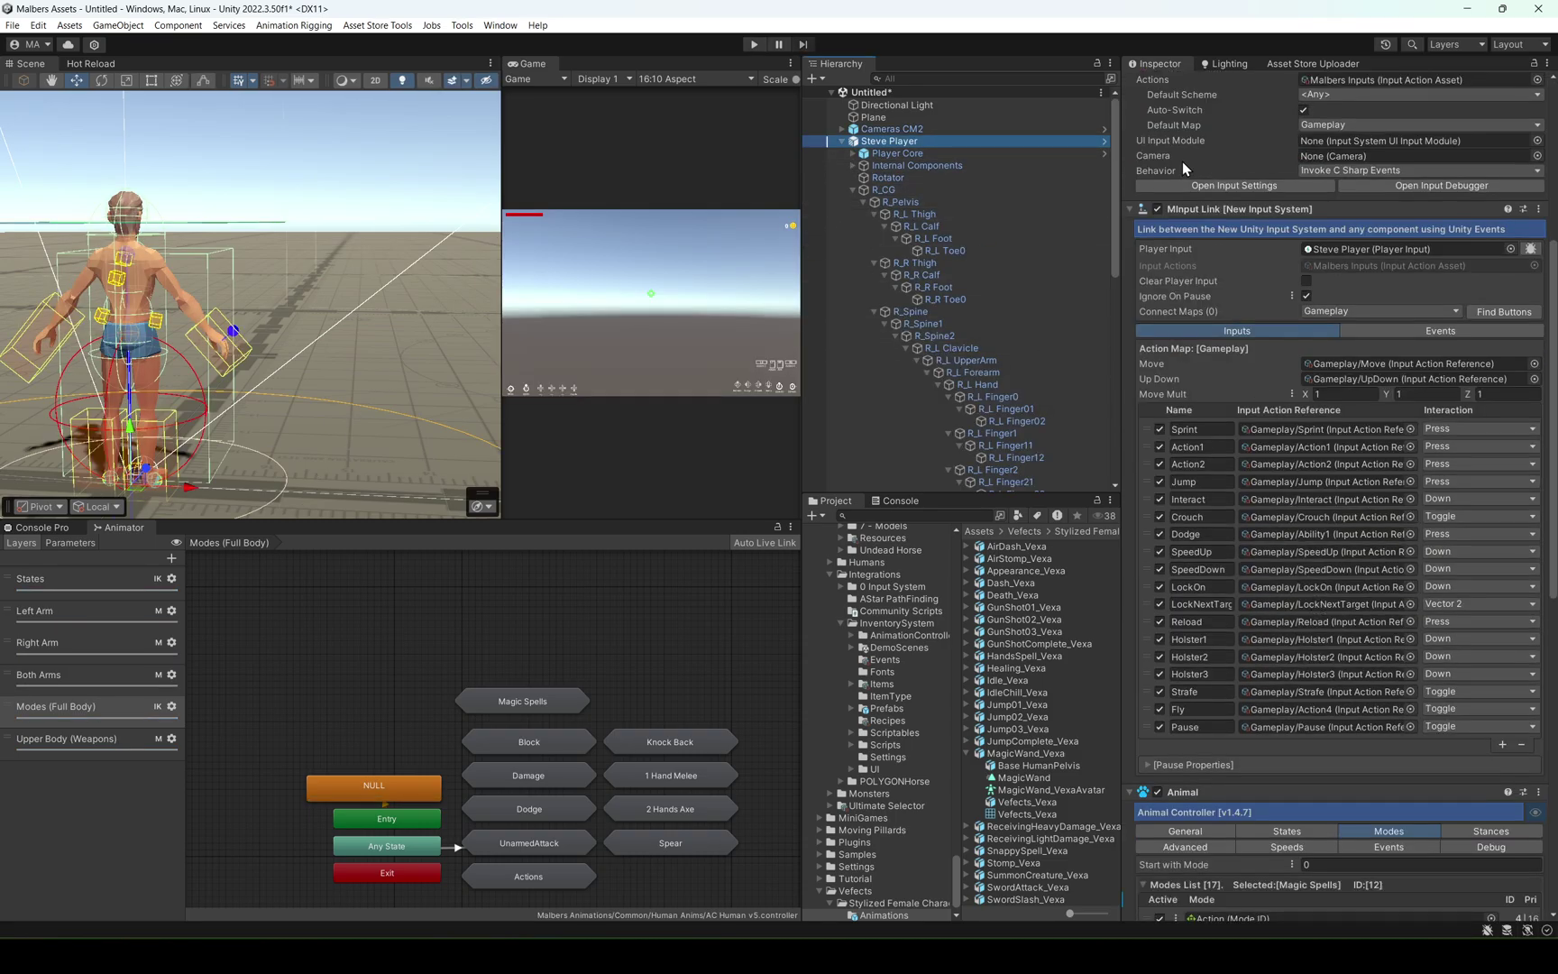
left_click(1197, 211)
scroll(1242, 691, "down", 4)
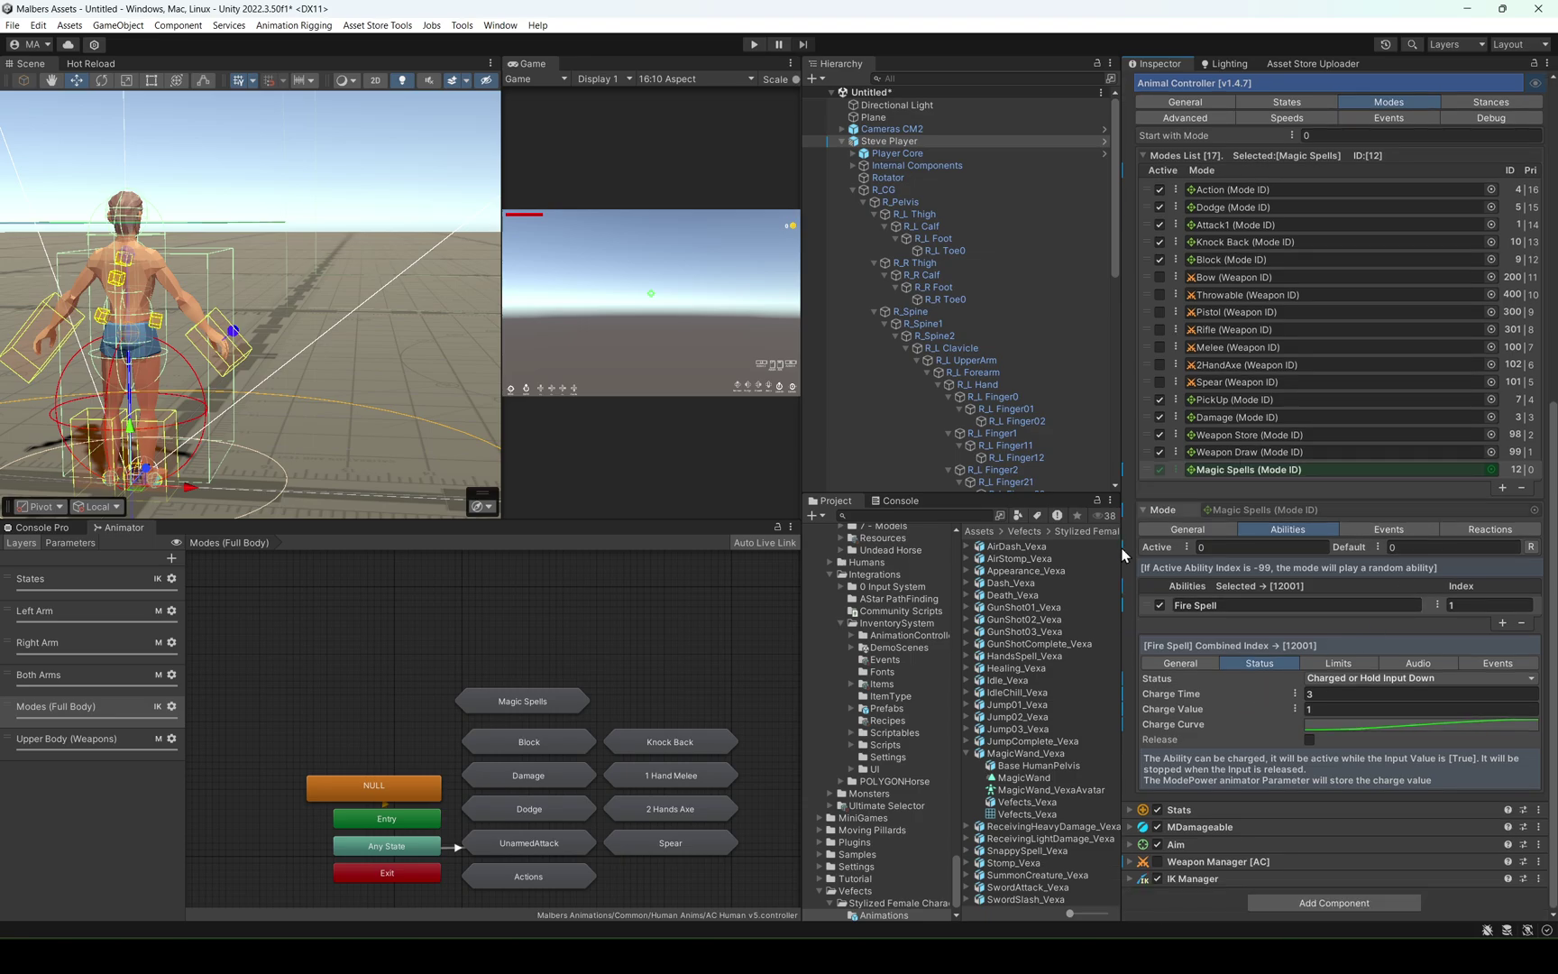
left_click(1381, 531)
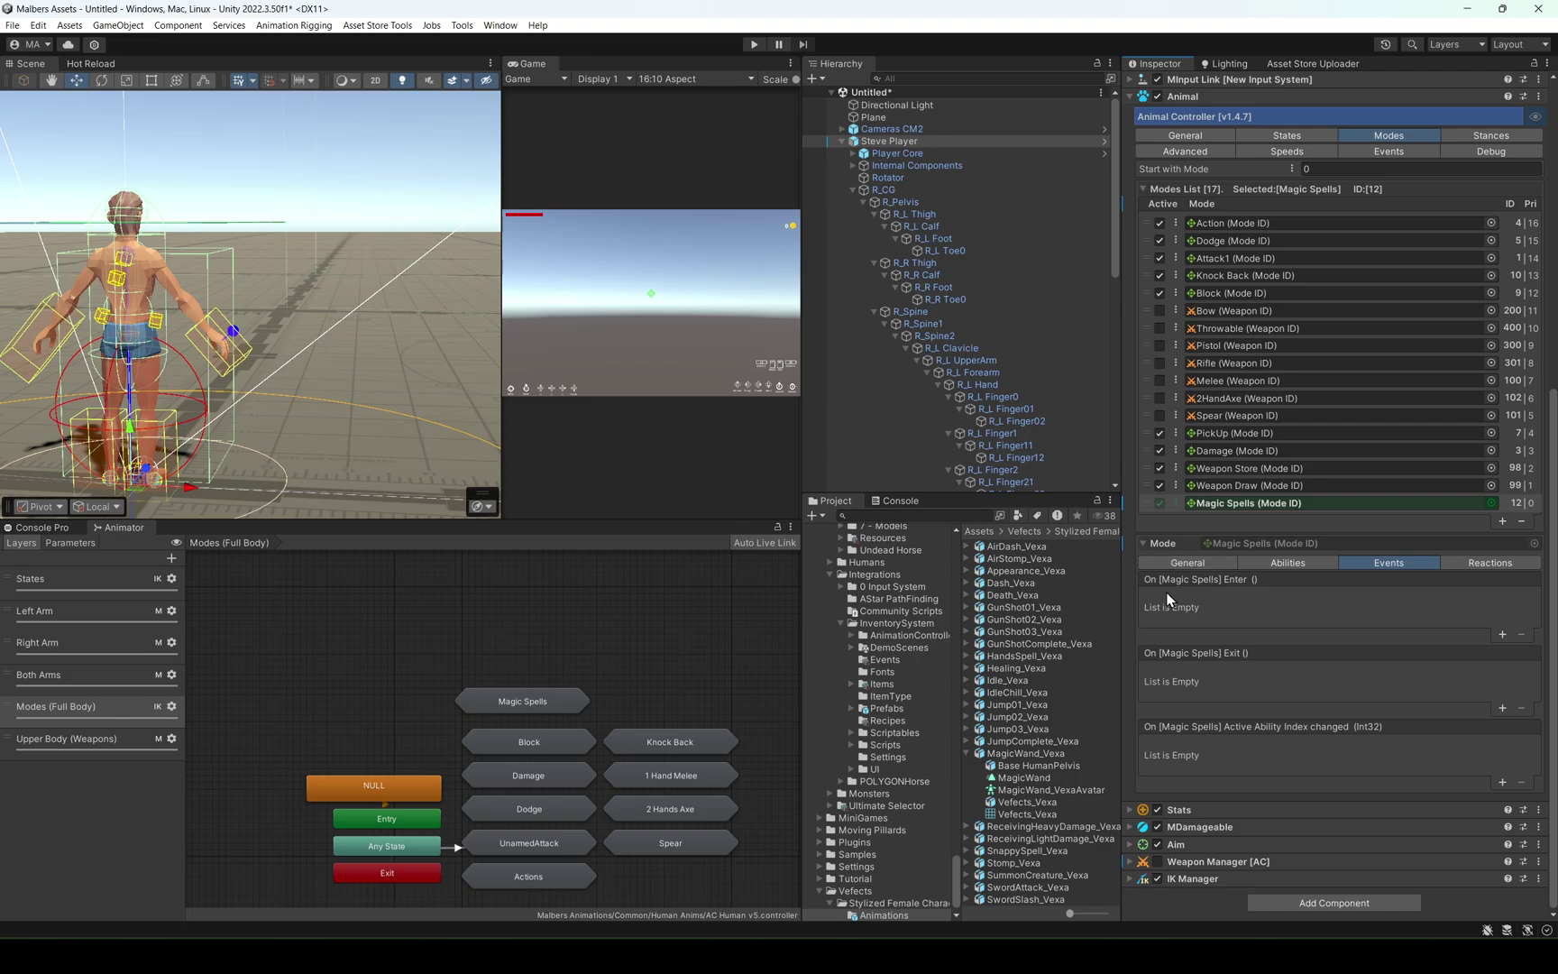
left_click(1268, 566)
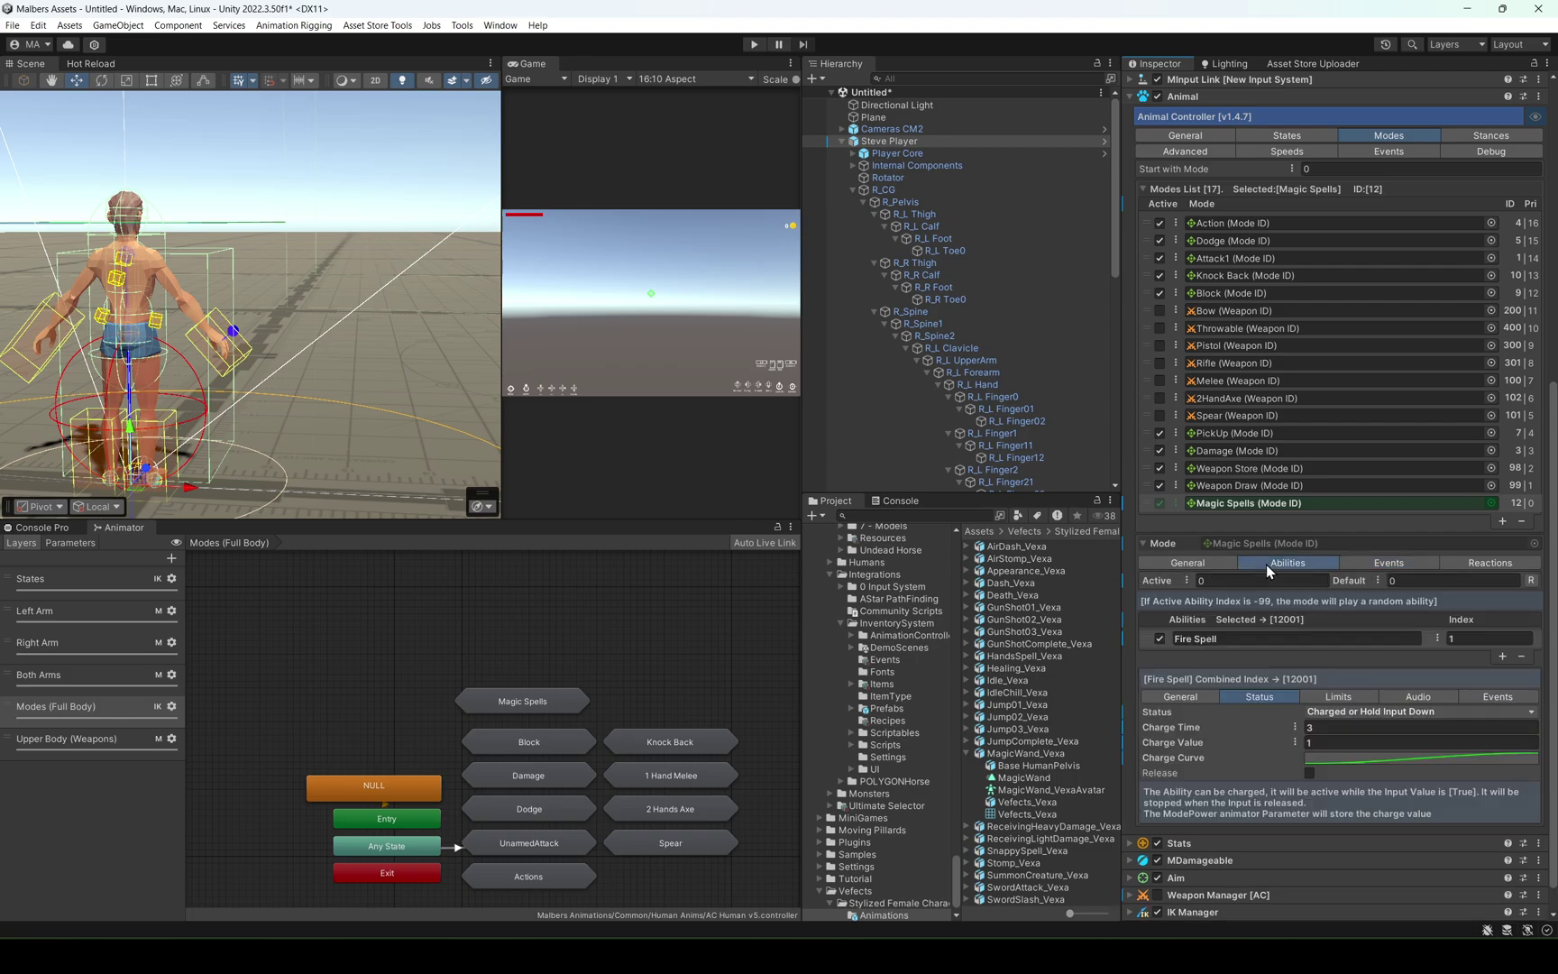
left_click(1375, 565)
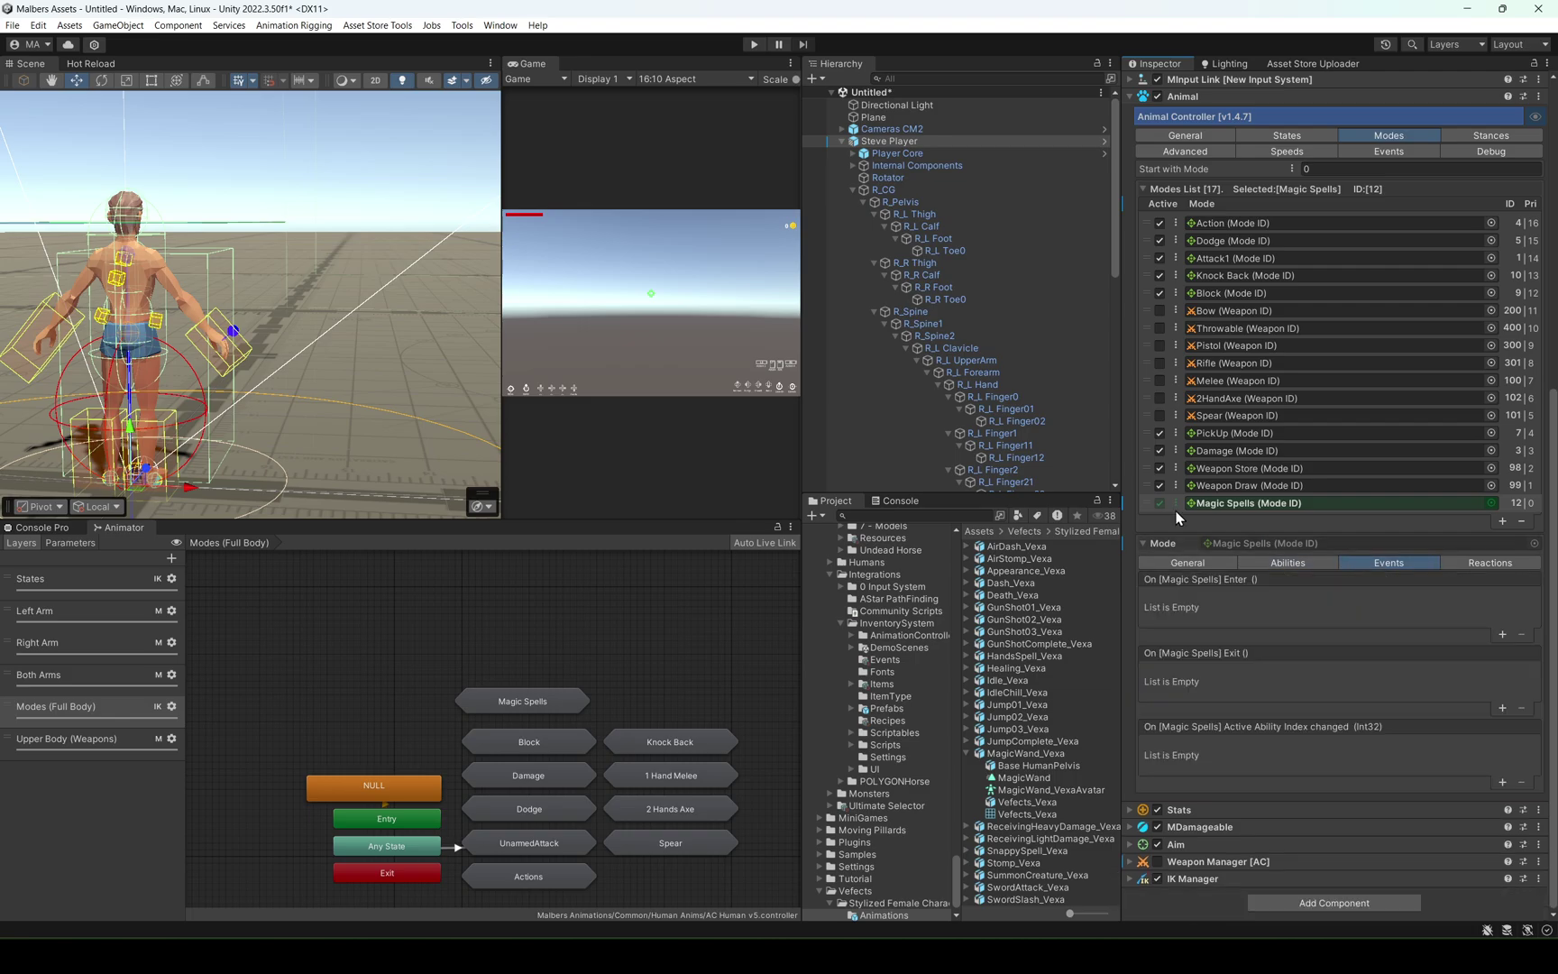
left_click(1266, 560)
left_click(1488, 697)
scroll(1263, 766, "down", 3)
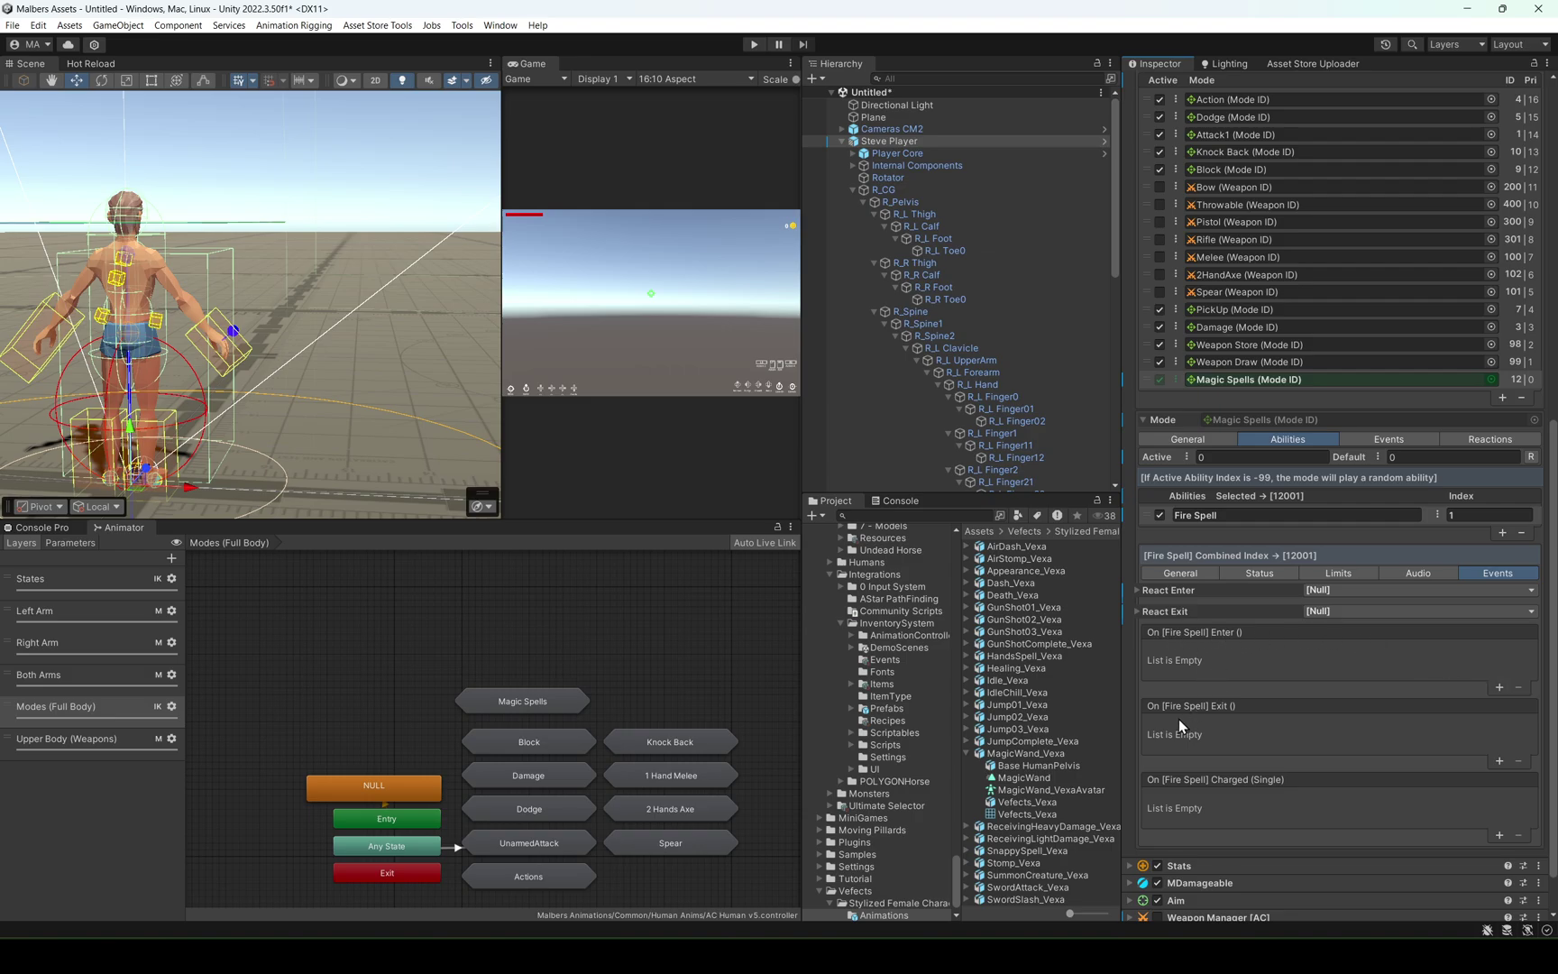
Add an On Exit event to Fire Spell that calls MProjectileThrower.Fire on Thrower, and play-test the fireball throw.
left_click(1500, 762)
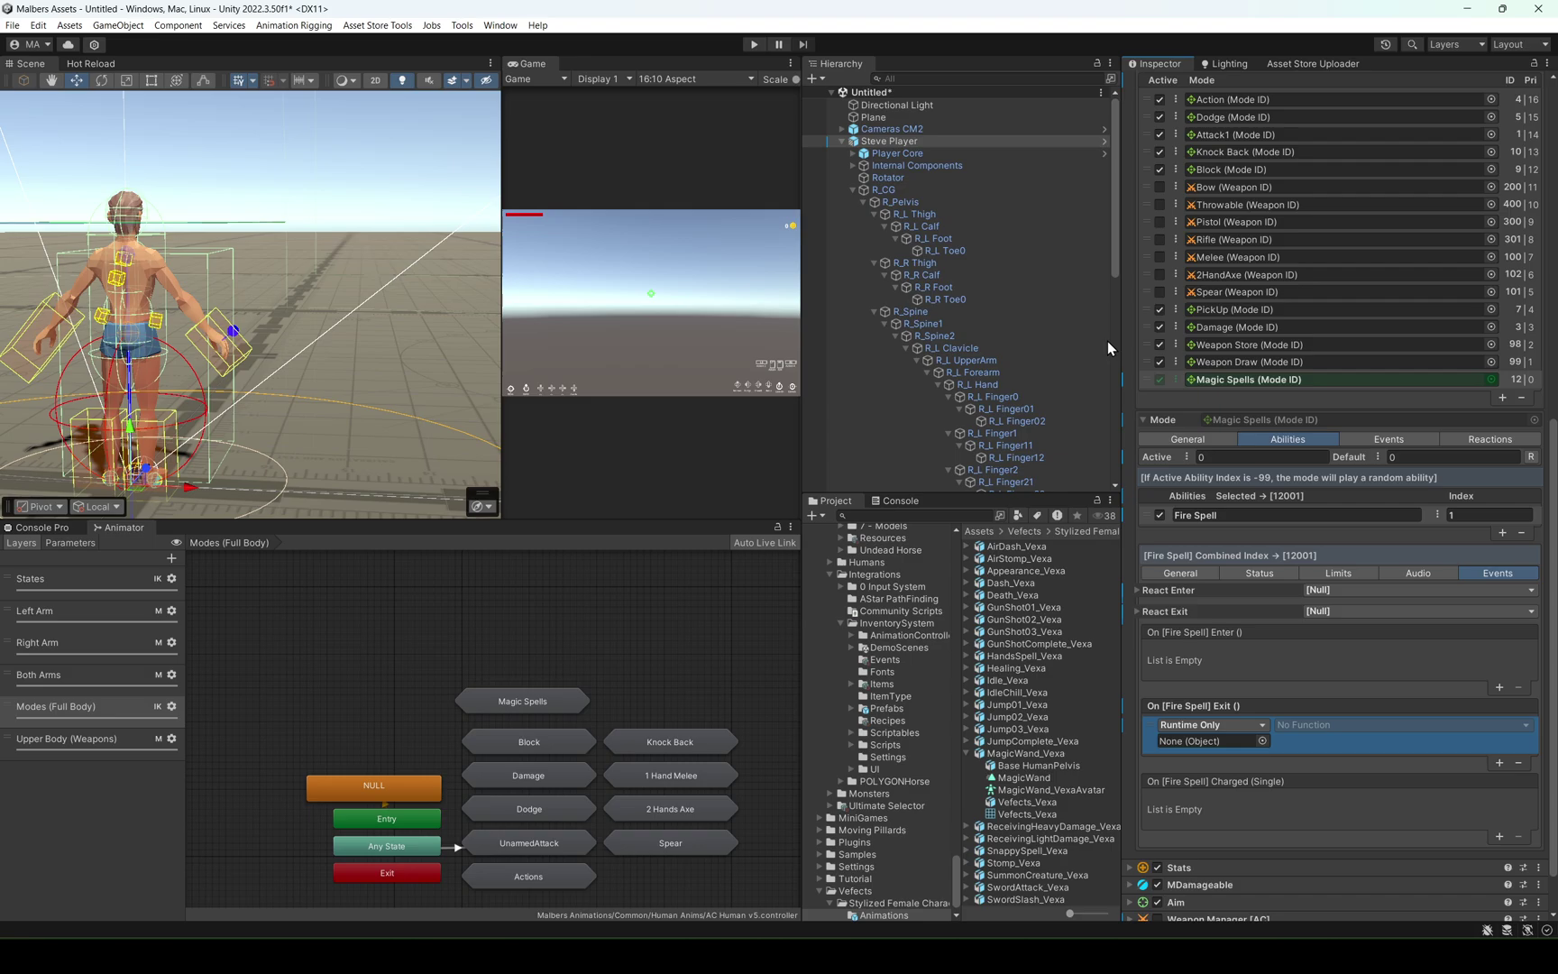
left_click(852, 189)
left_click_drag(889, 218, 1212, 741)
left_click(1310, 725)
mouse_move(1321, 795)
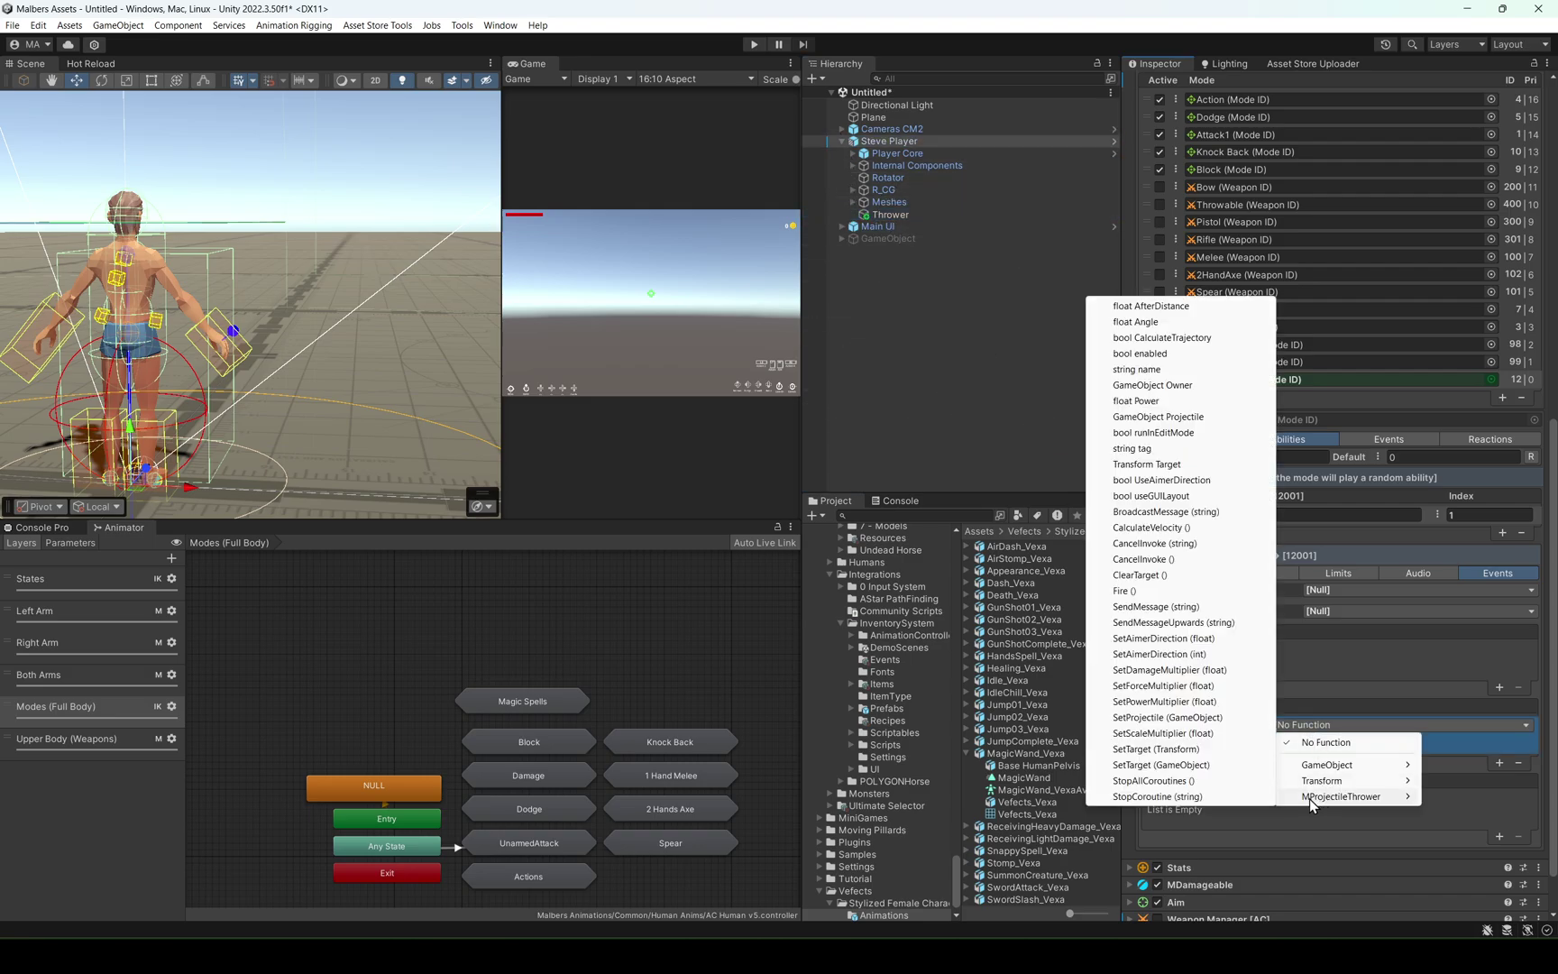
left_click(1200, 590)
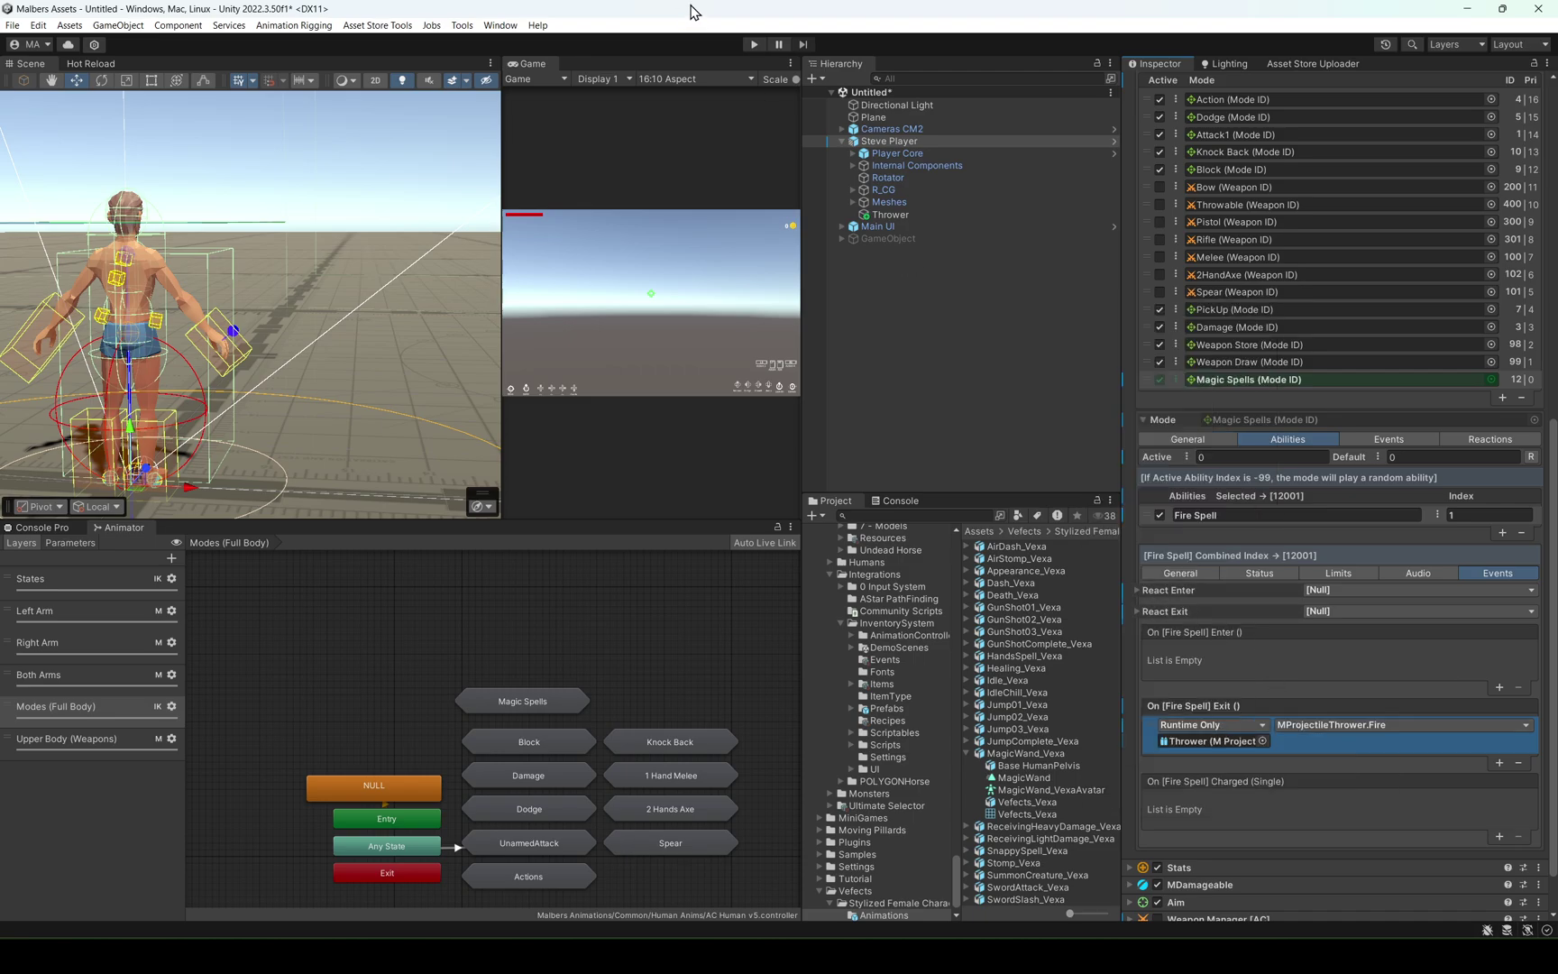
left_click(754, 45)
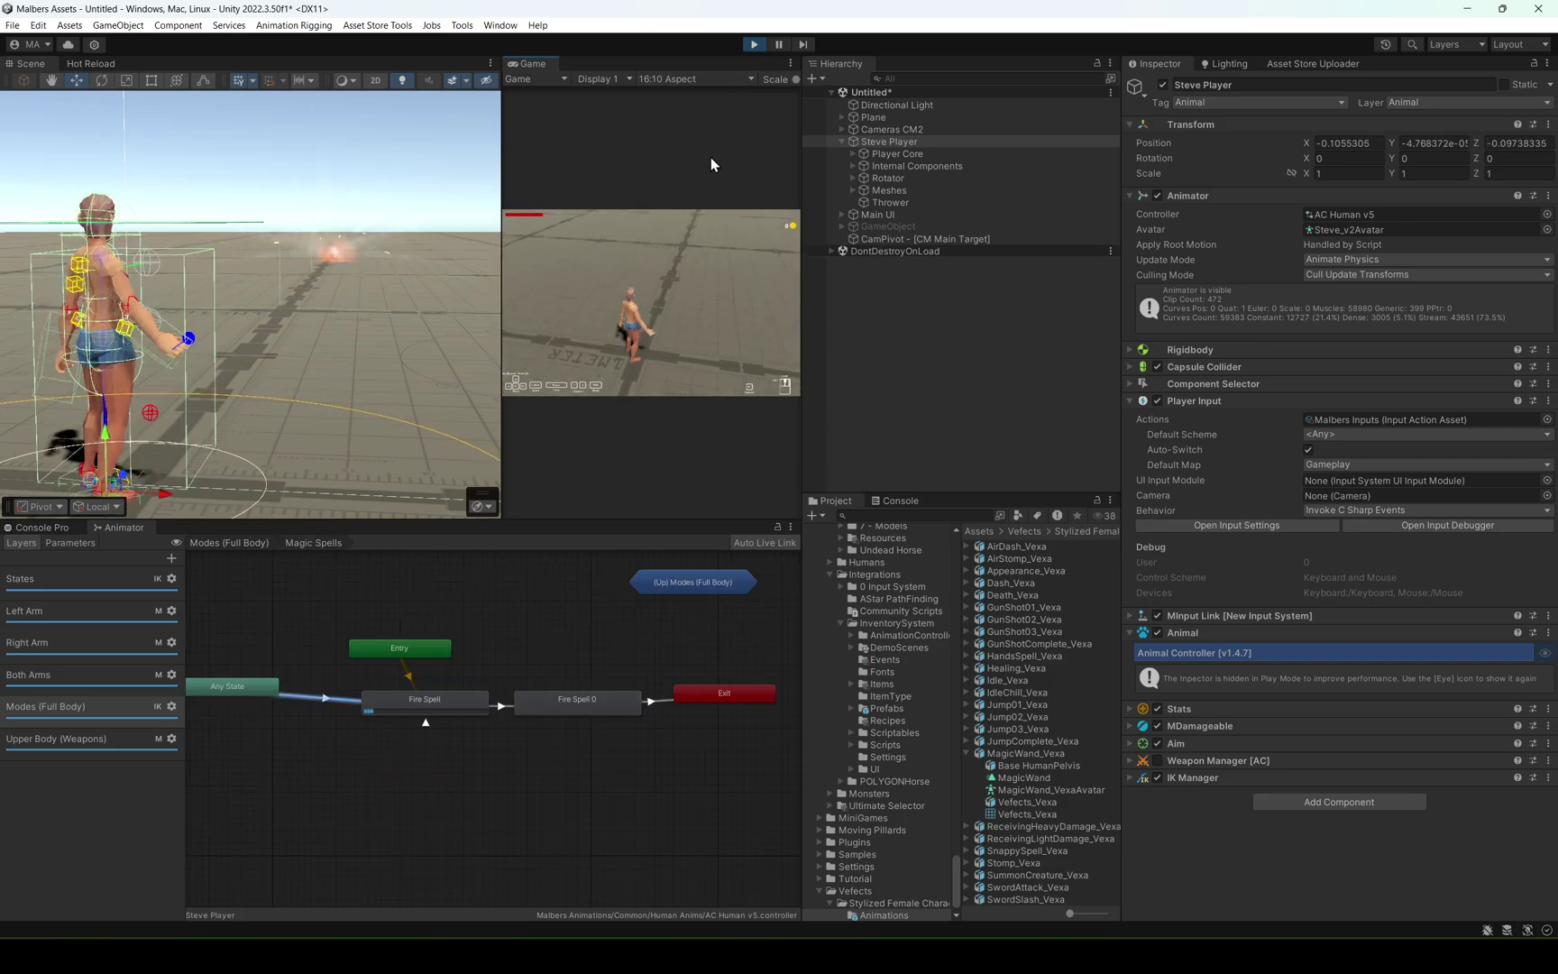
left_click(681, 145)
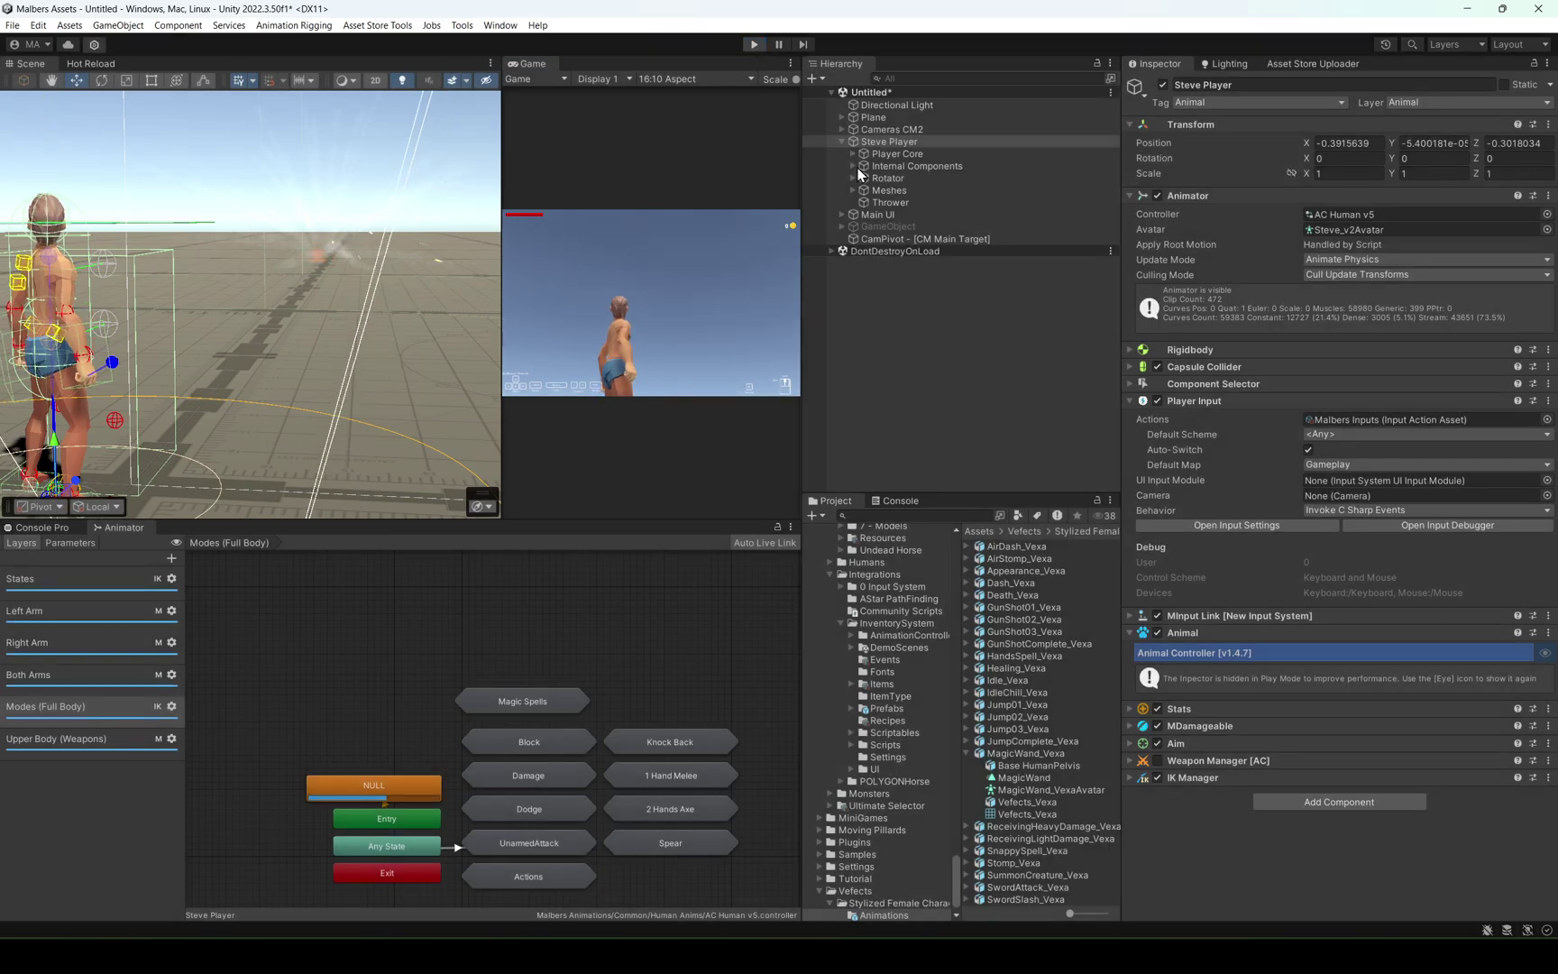
Assign Steve Player as the Aimer of Thrower's Projectile Thrower, play-test throwing fireballs with the camera aim, and stop the game.
left_click(890, 214)
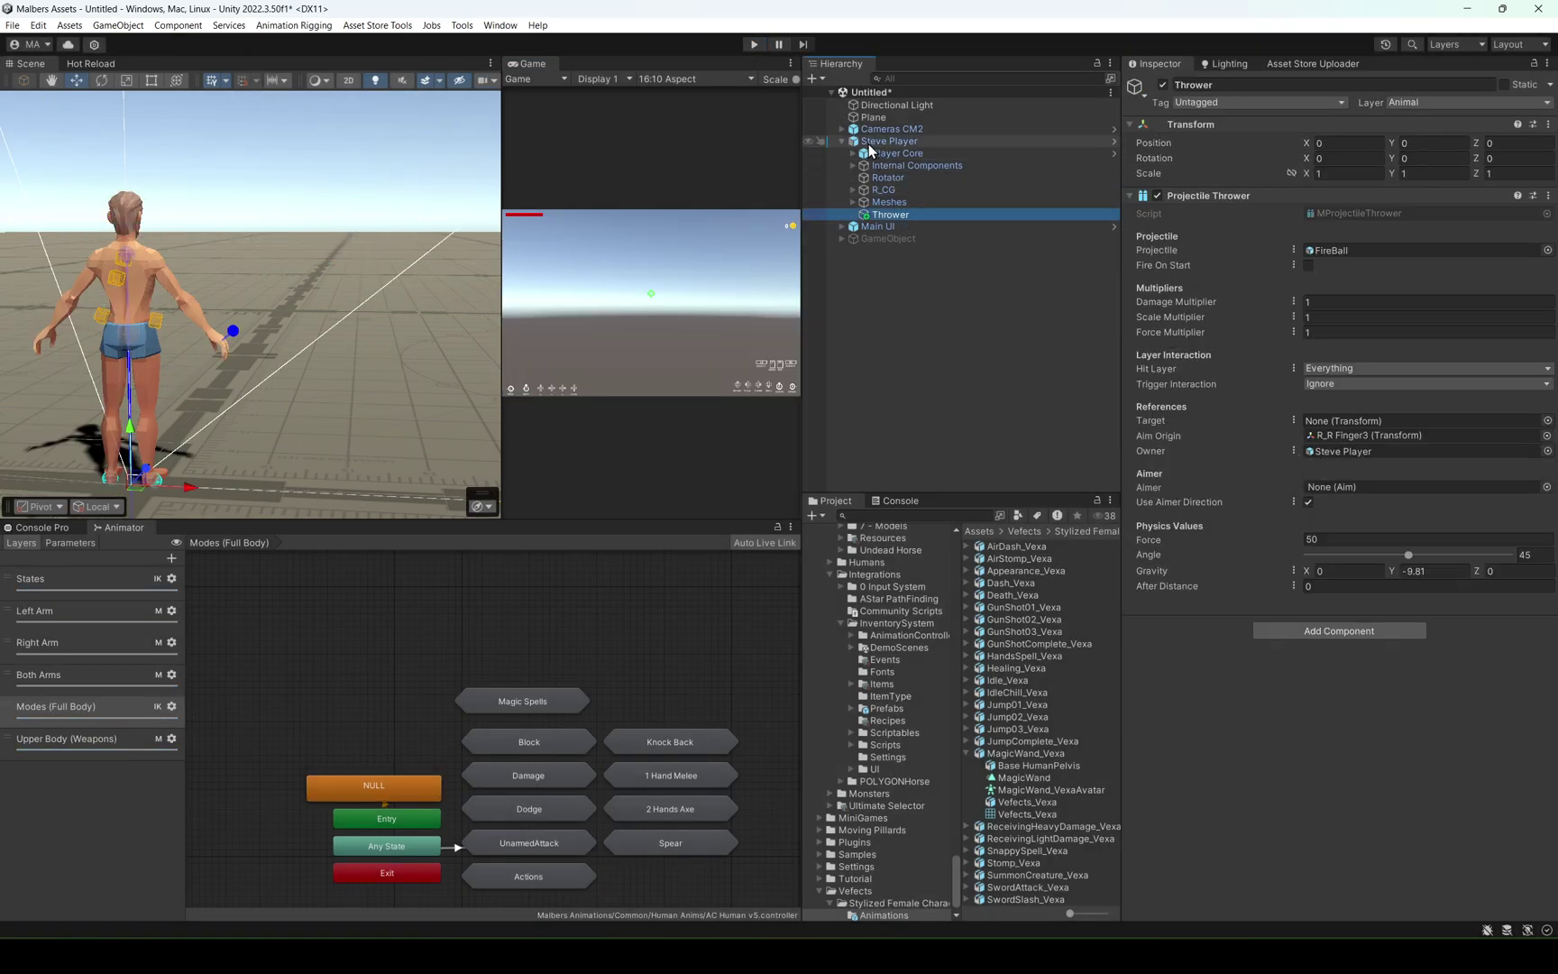
left_click_drag(869, 143, 1344, 491)
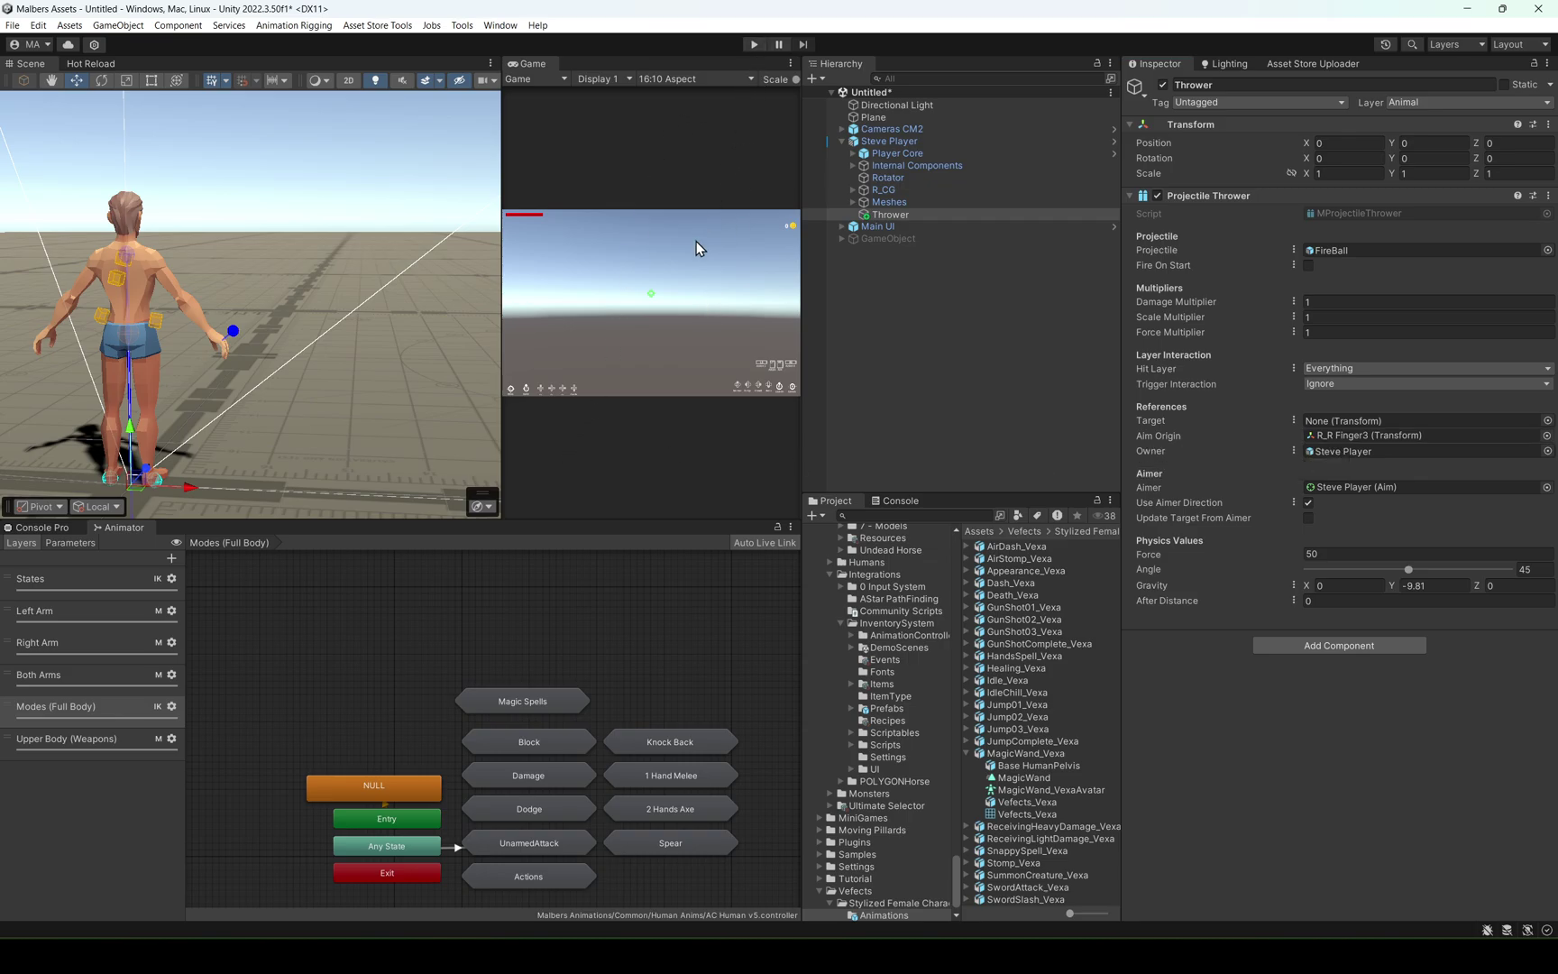
left_click(756, 42)
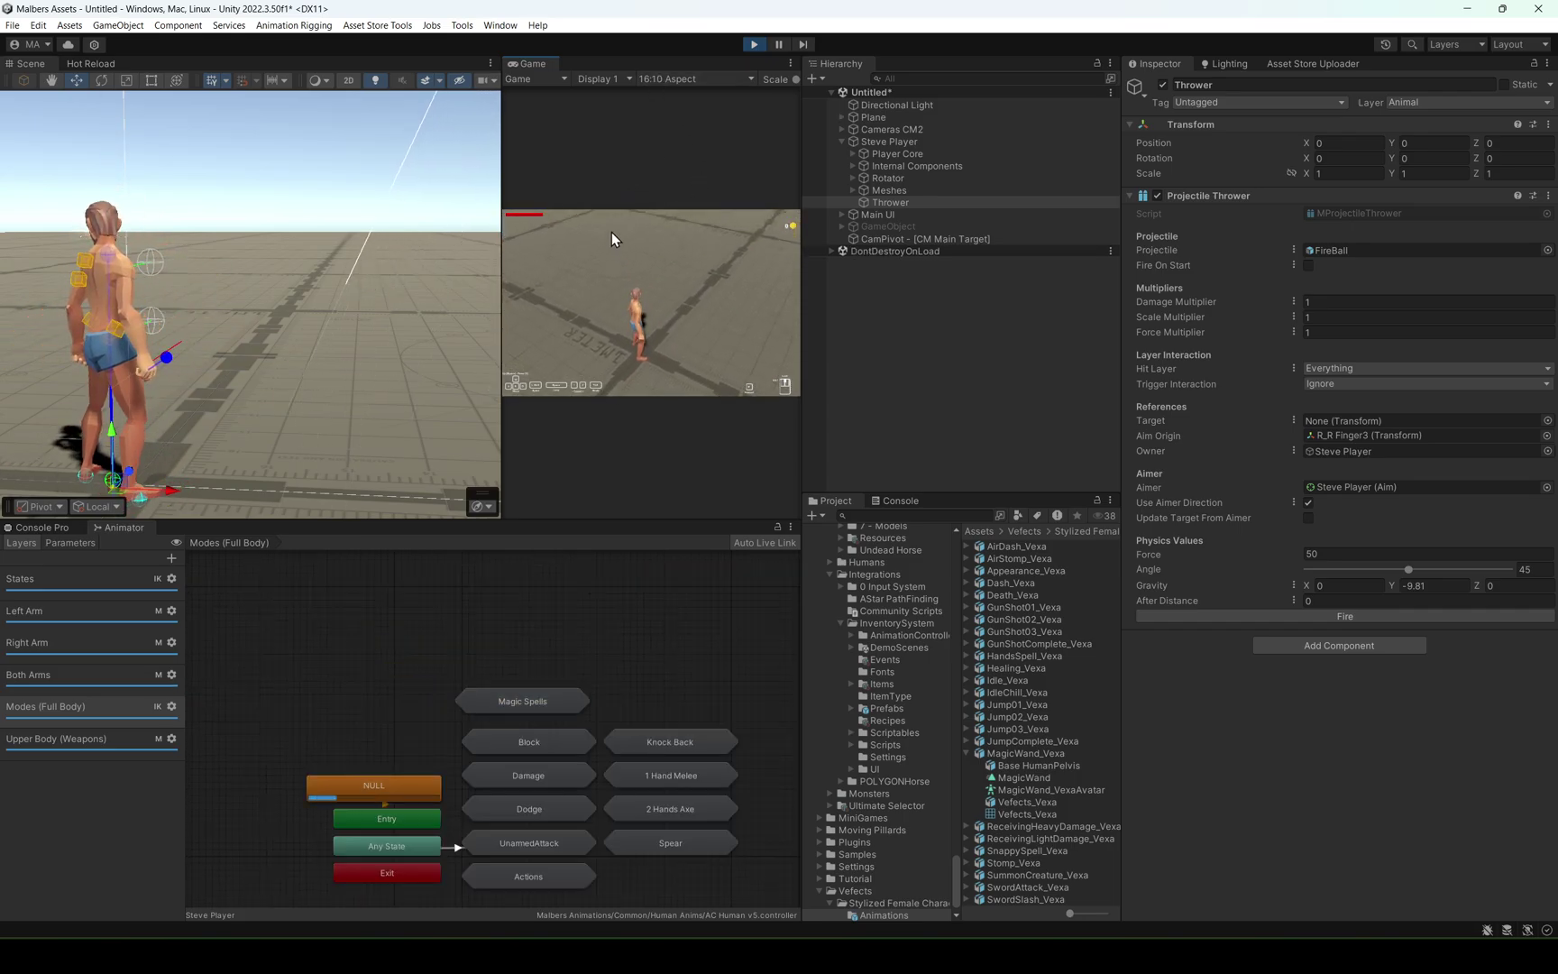
left_click(533, 177)
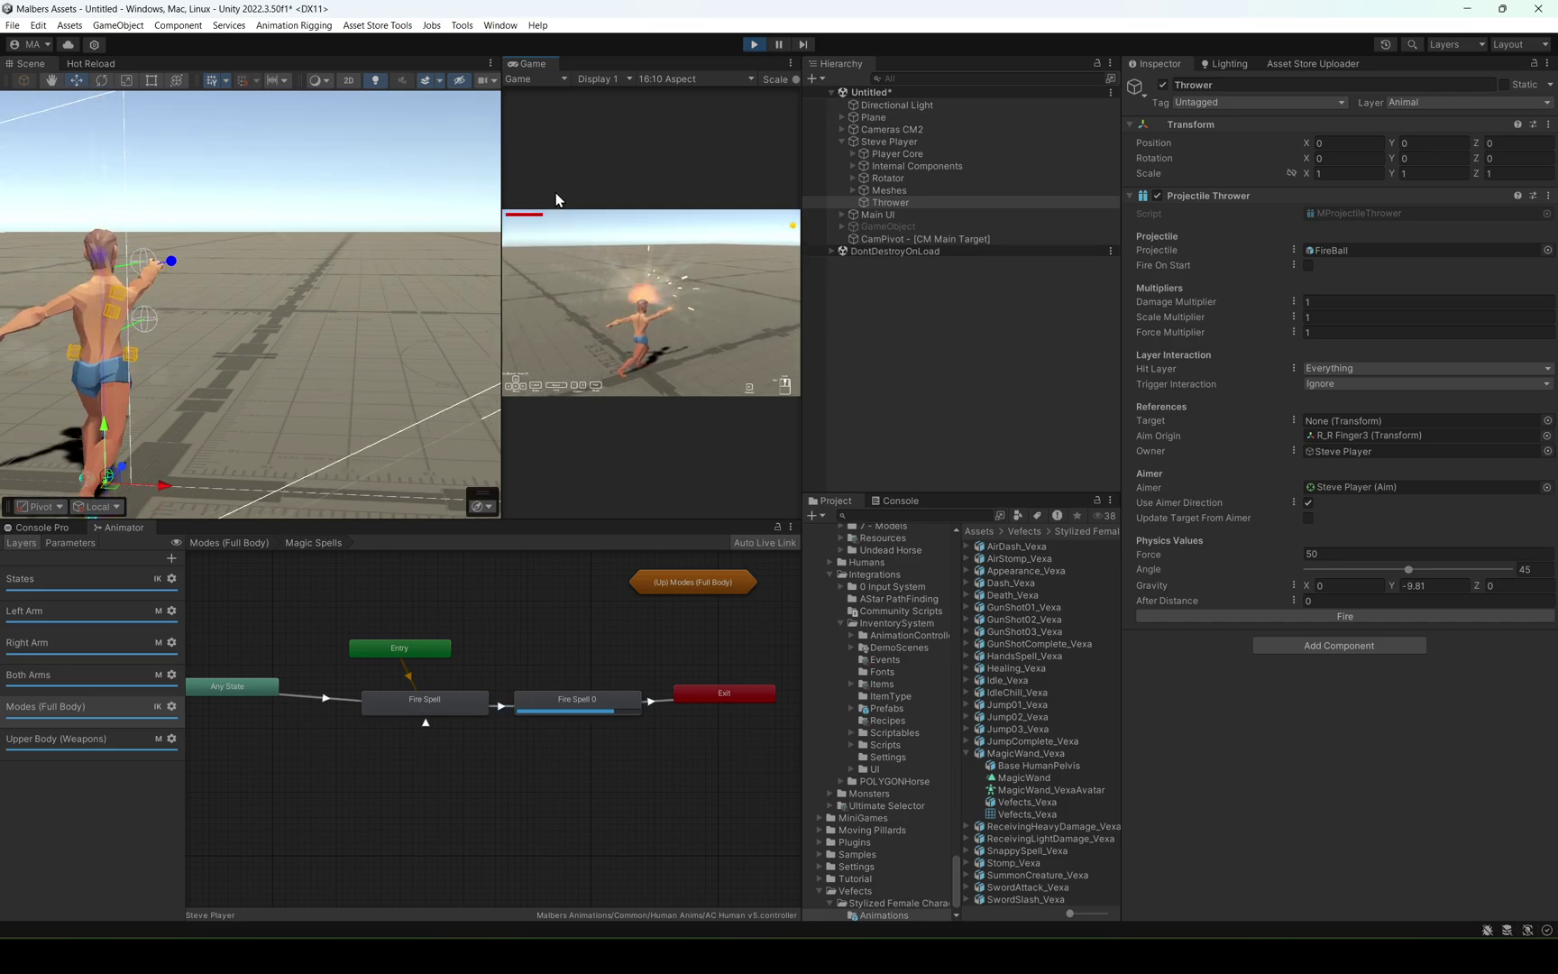
left_click(528, 326)
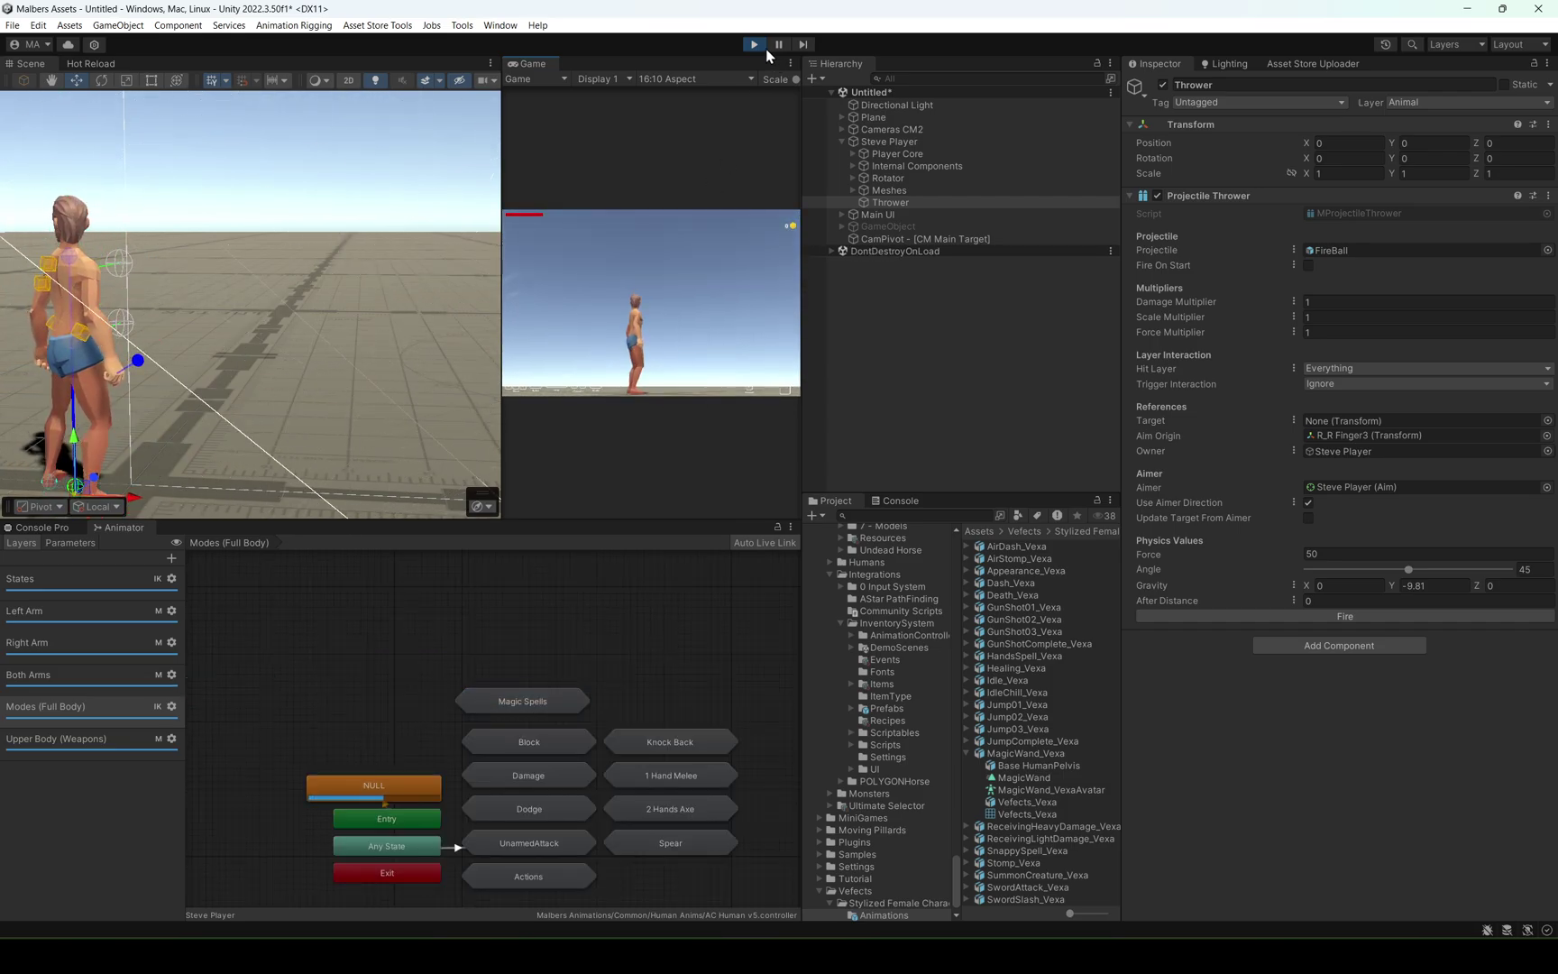
key("ctrl+p")
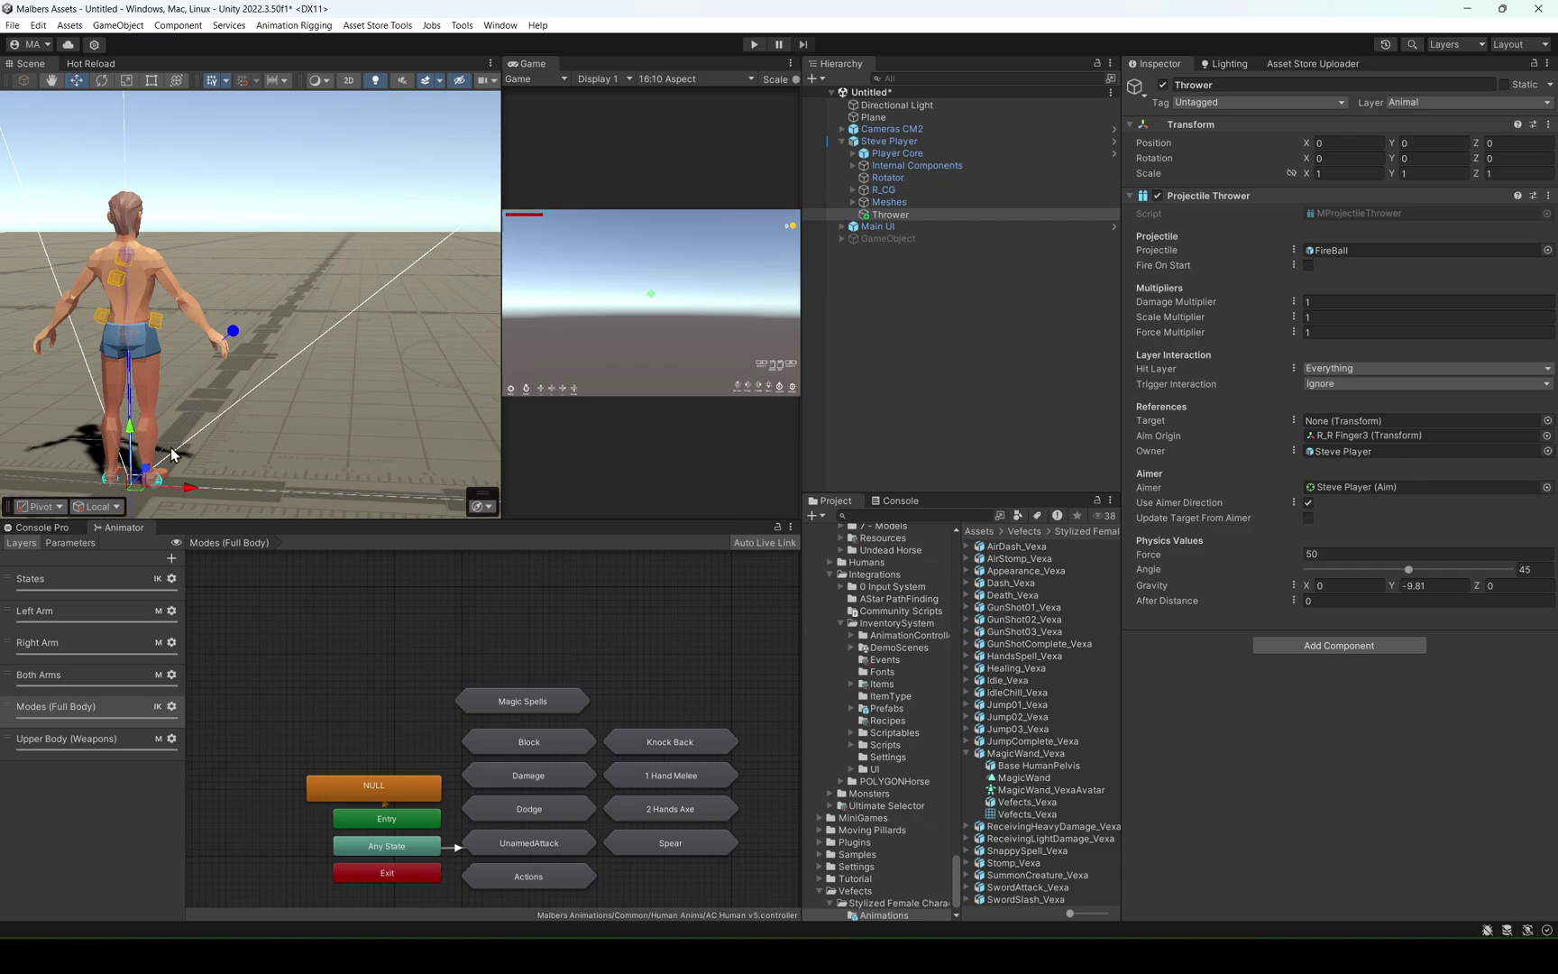
Add an On Enter event to Steve Player's Fire Spell that enables MAnimal.Strafe on Steve Player.
left_click(888, 142)
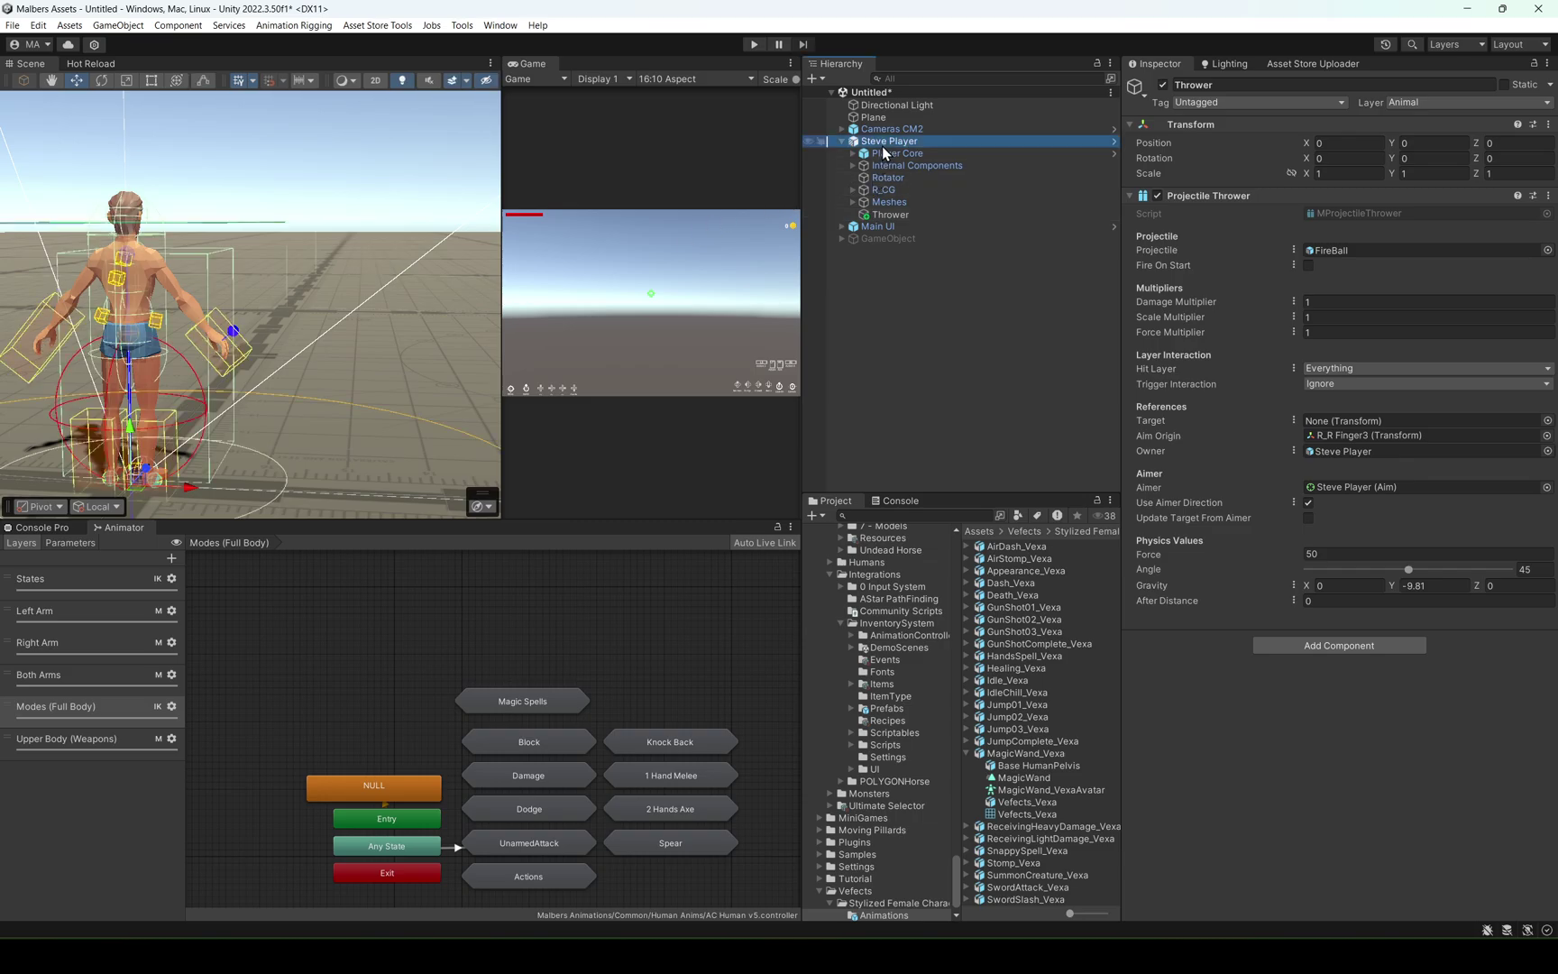
scroll(1332, 637, "down", 15)
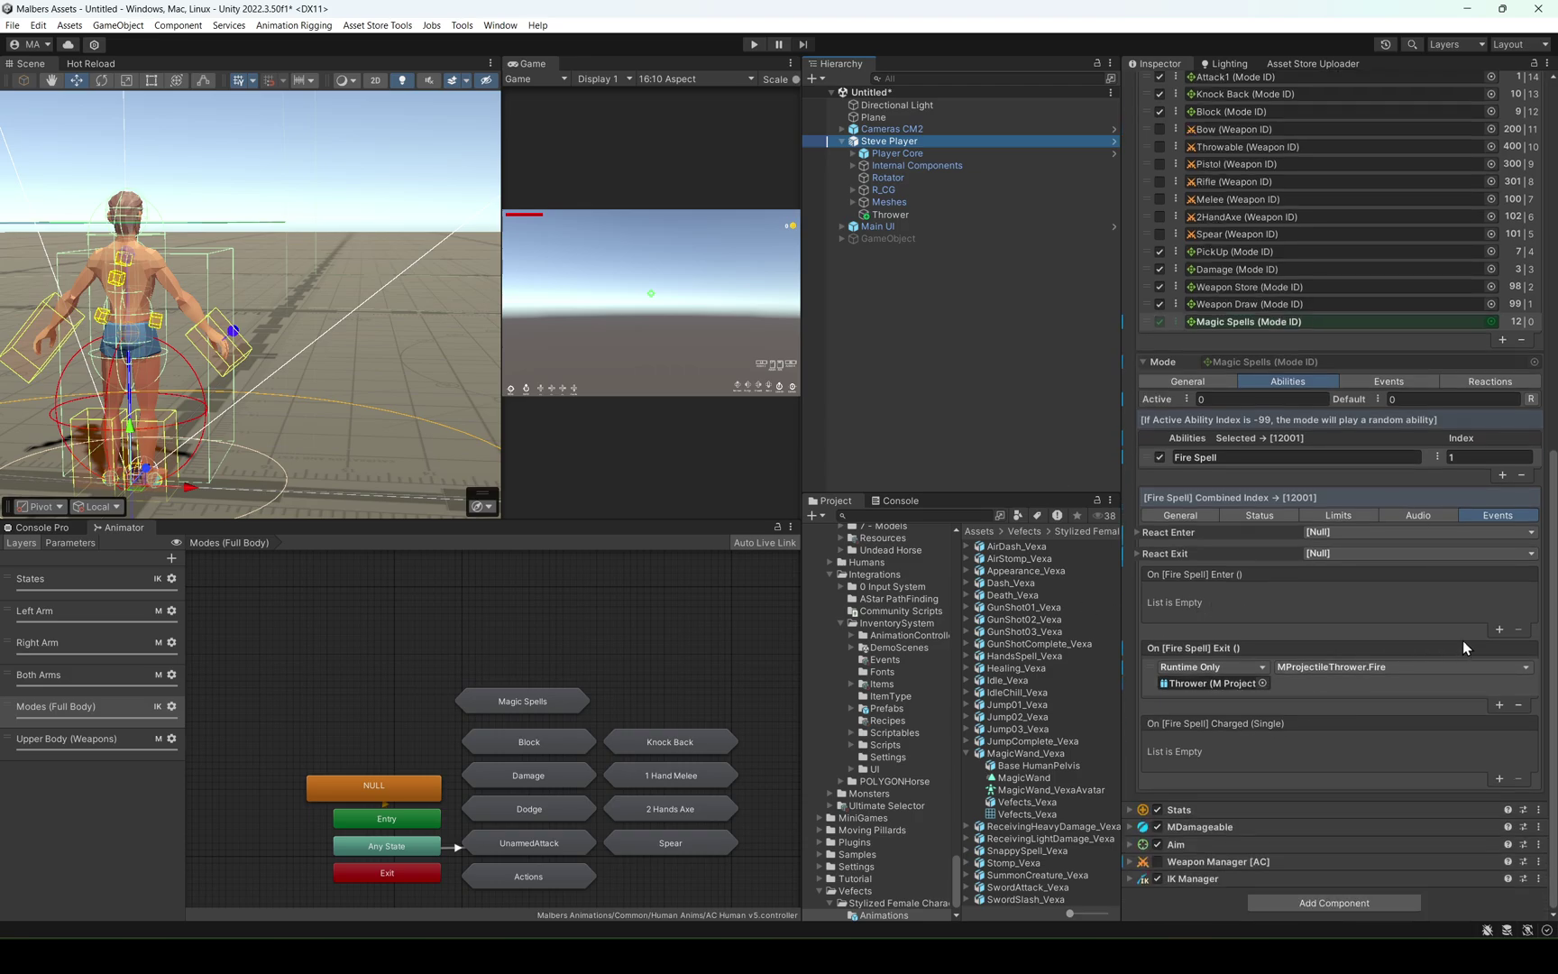
left_click(1500, 629)
left_click_drag(1168, 808, 1248, 610)
left_click(1307, 593)
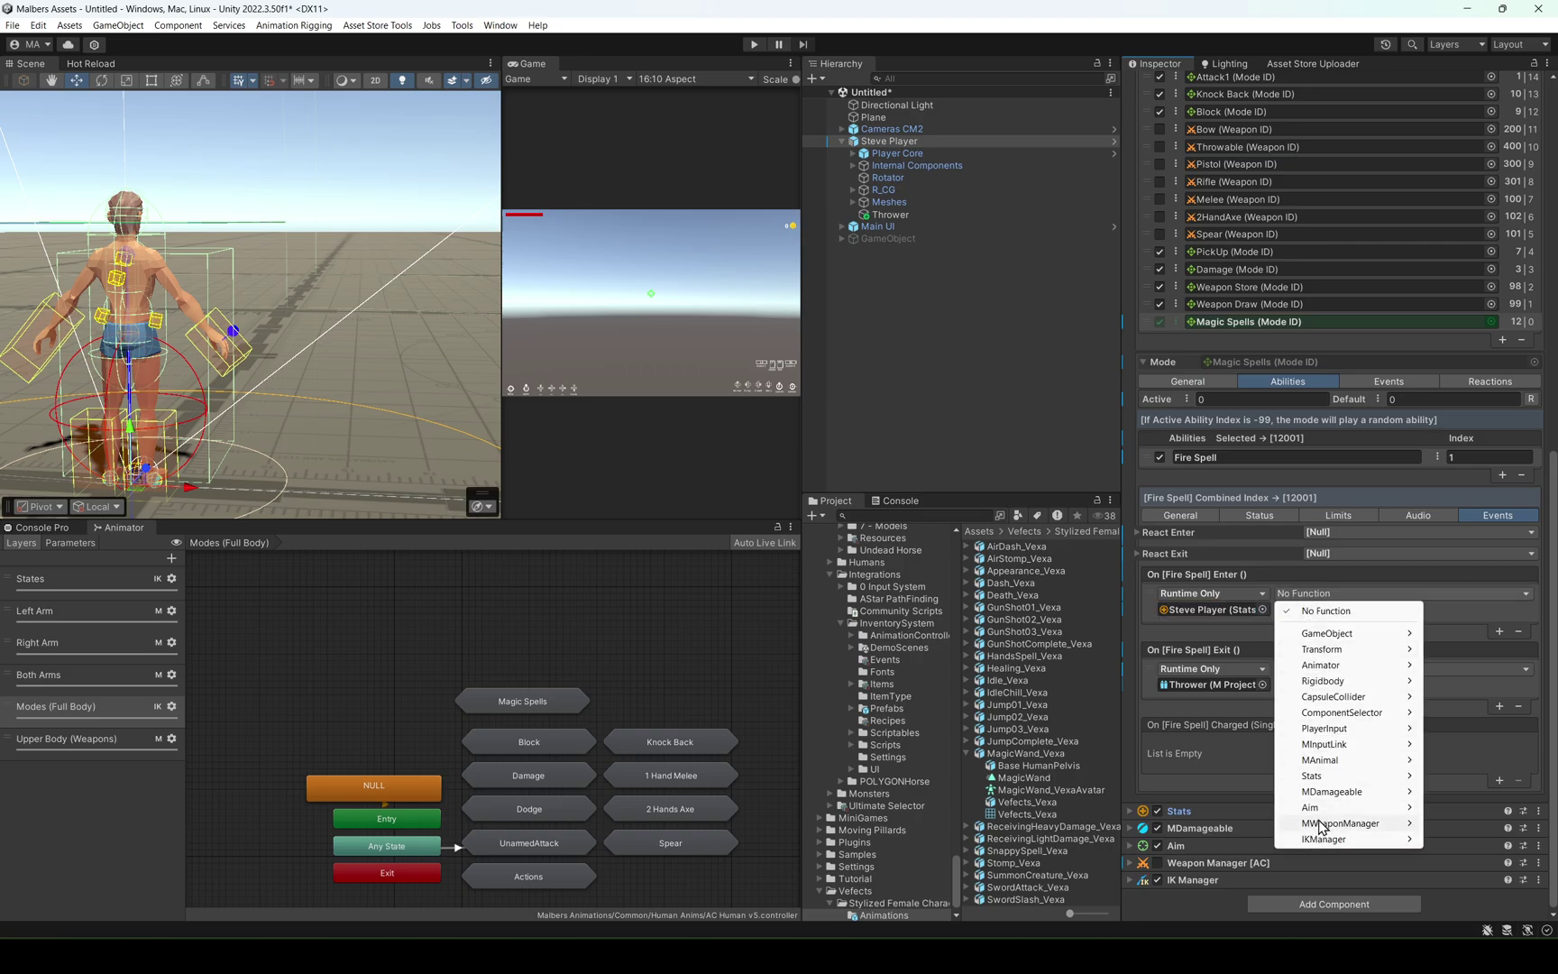
mouse_move(1318, 760)
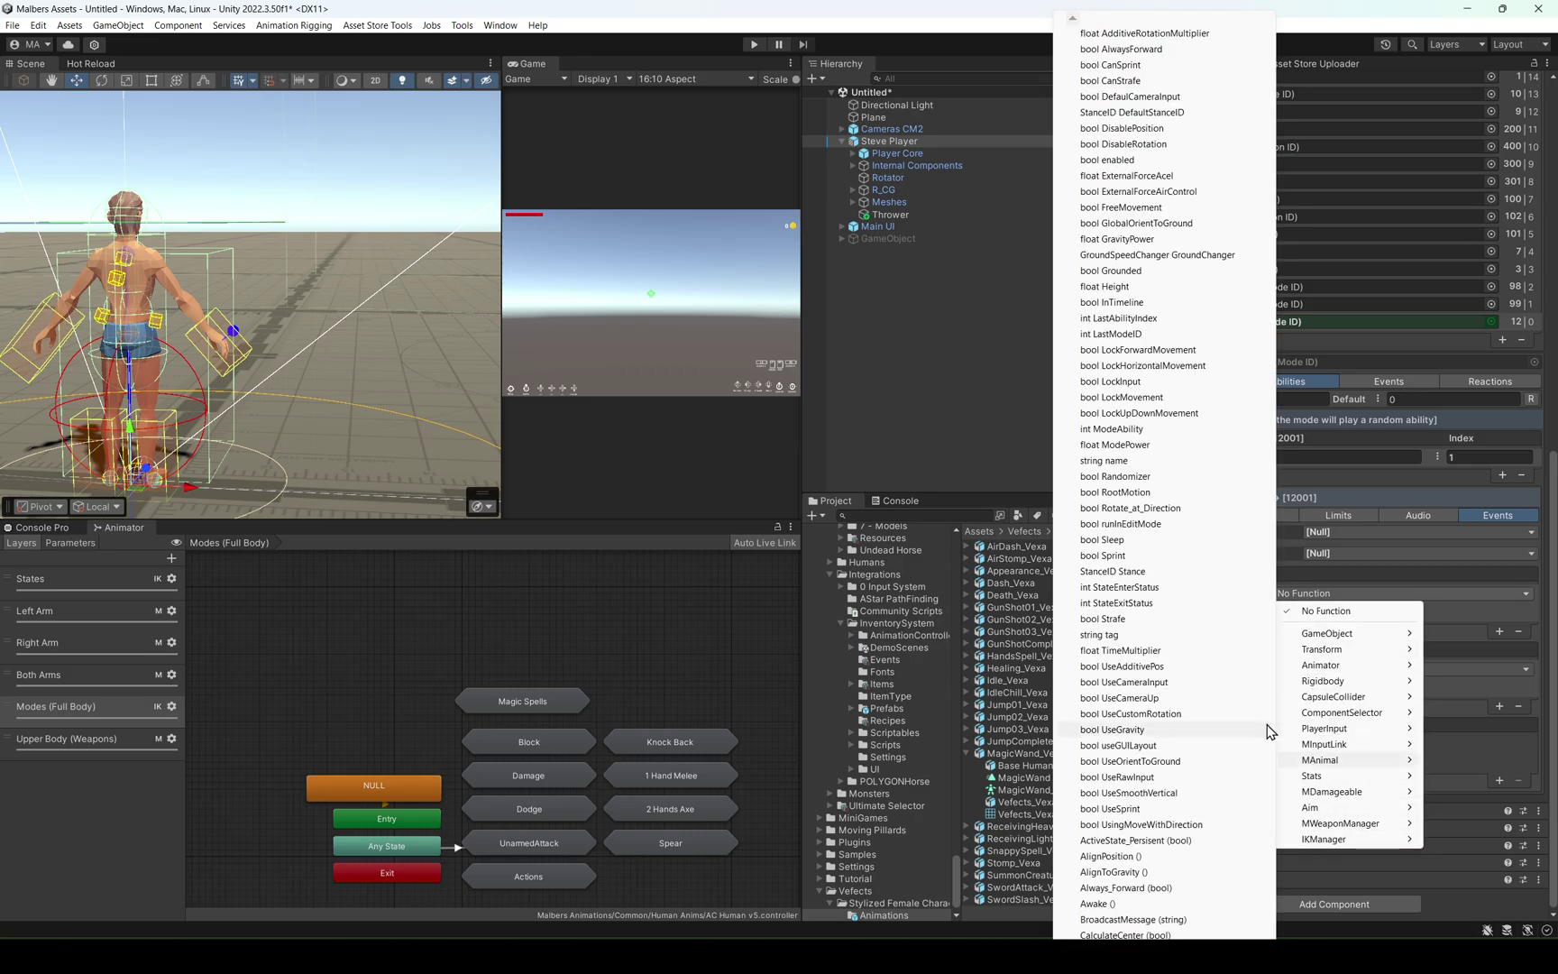
left_click(1118, 619)
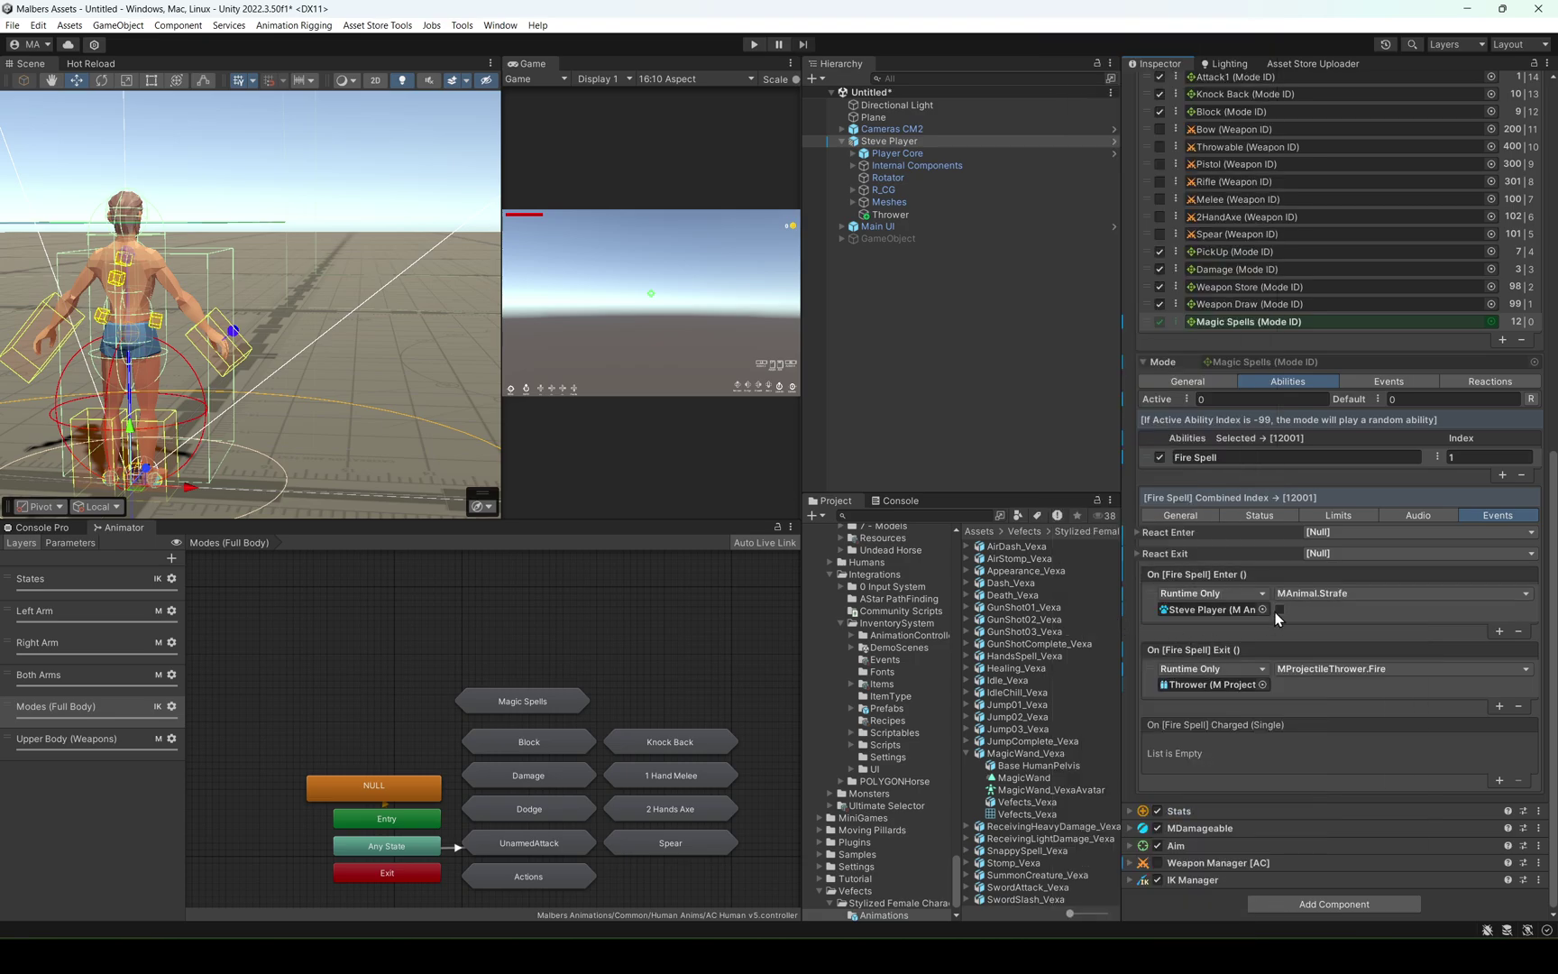
Add a second On Exit event to Fire Spell that targets Steve Player's MAnimal.Strafe, play-test the spell, and stop the game.
left_click(1499, 707)
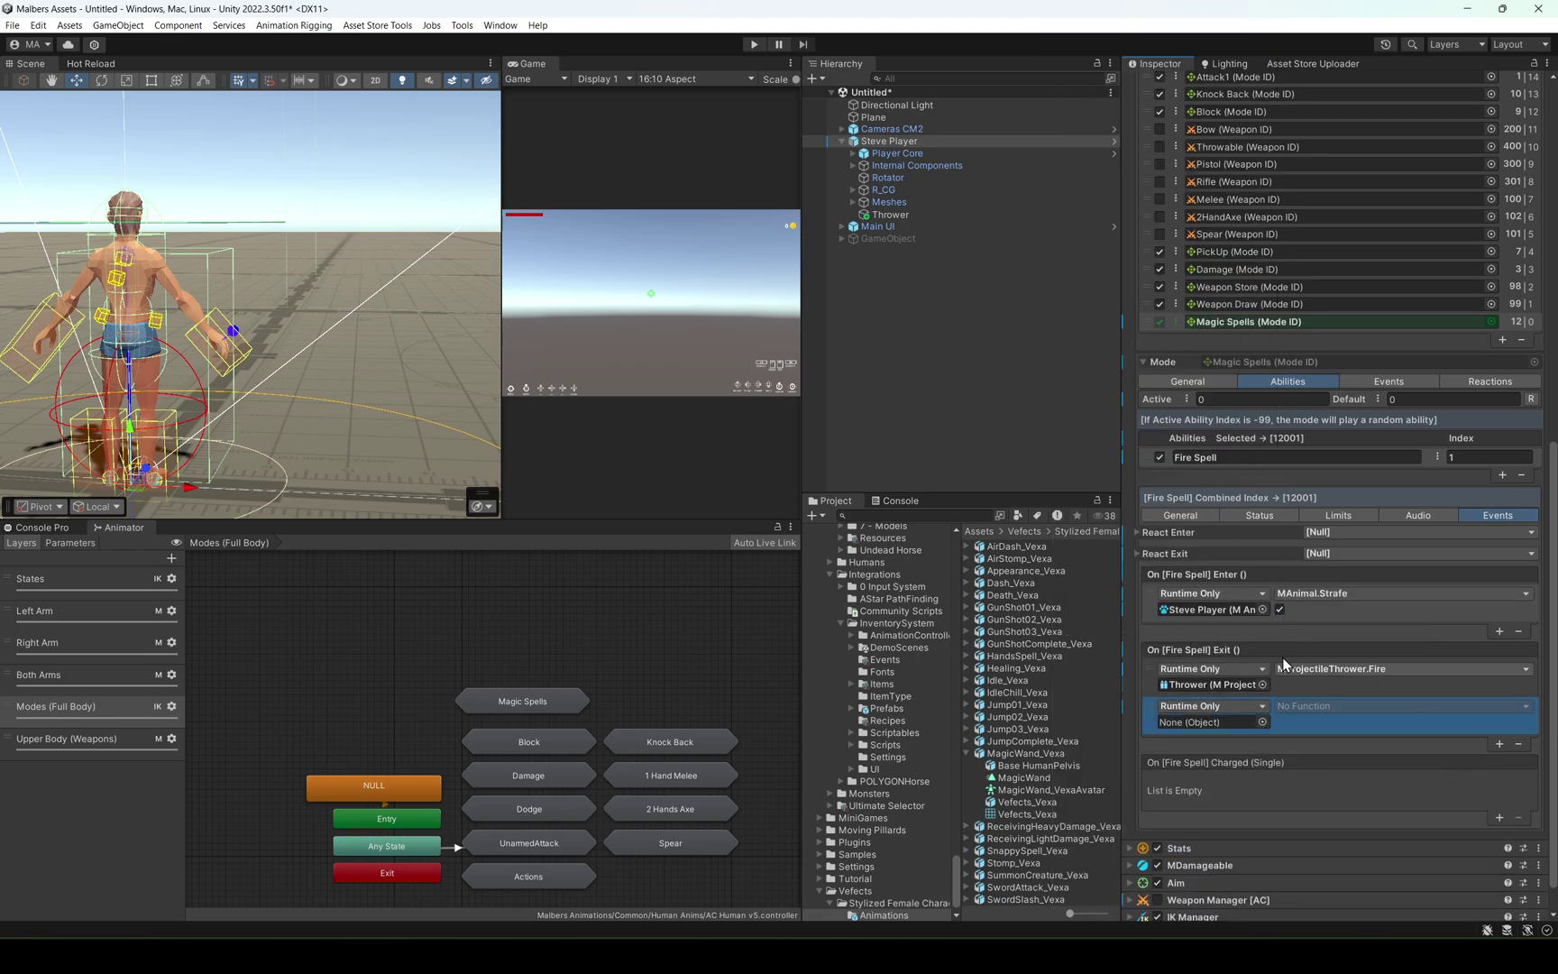
left_click(1193, 820)
left_click_drag(1207, 727, 1207, 724)
left_click(1283, 705)
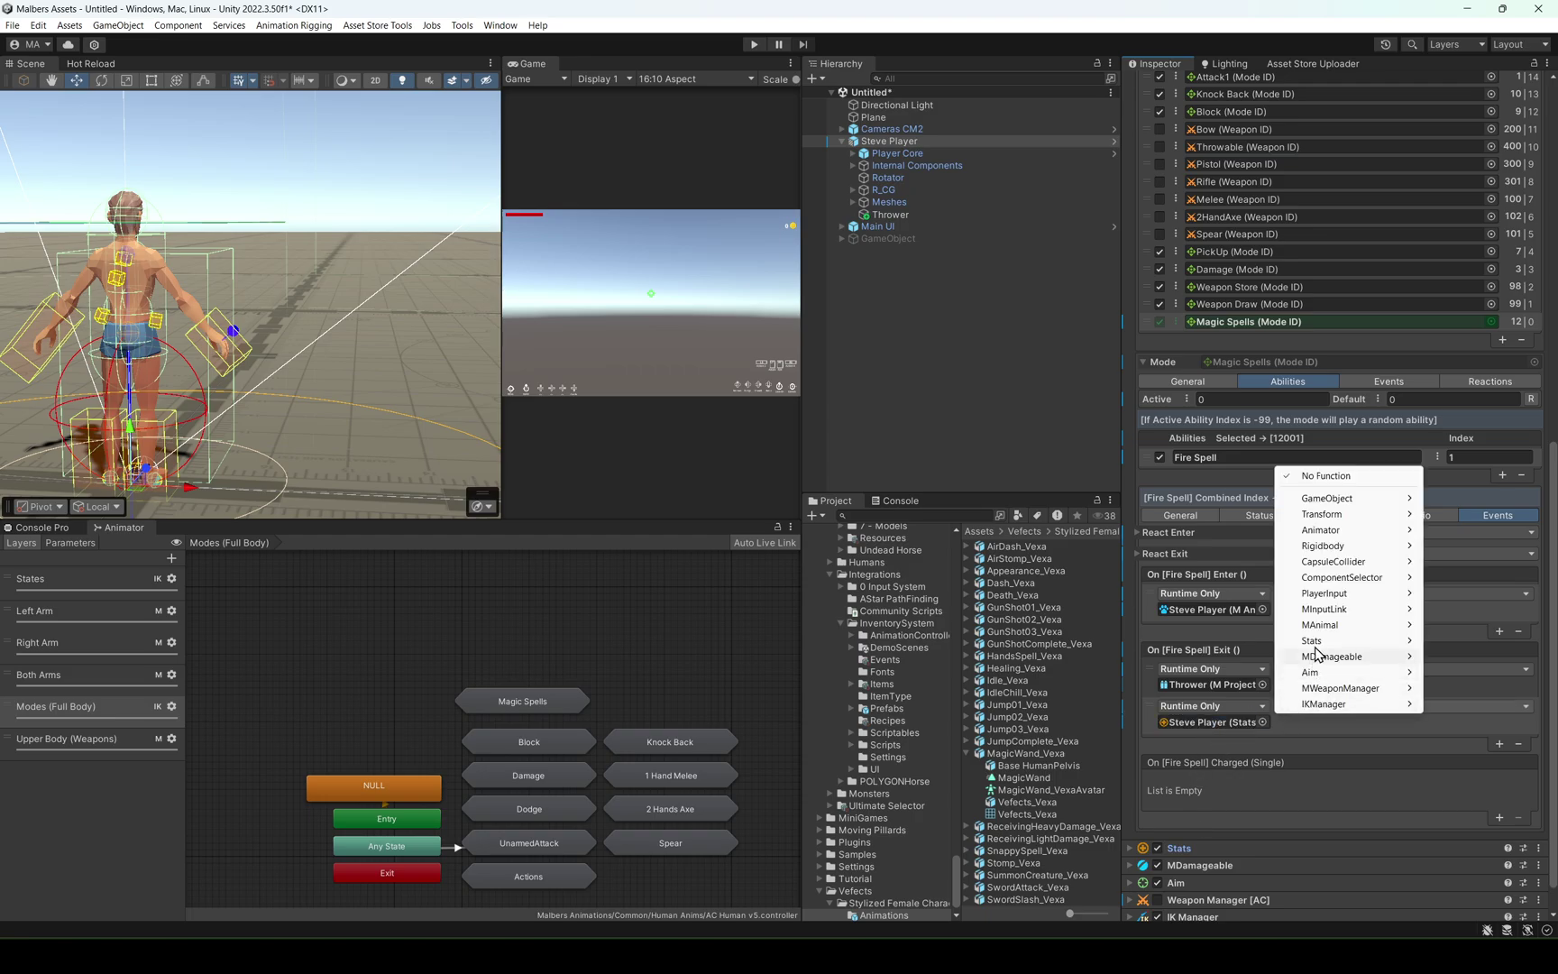
mouse_move(1322, 634)
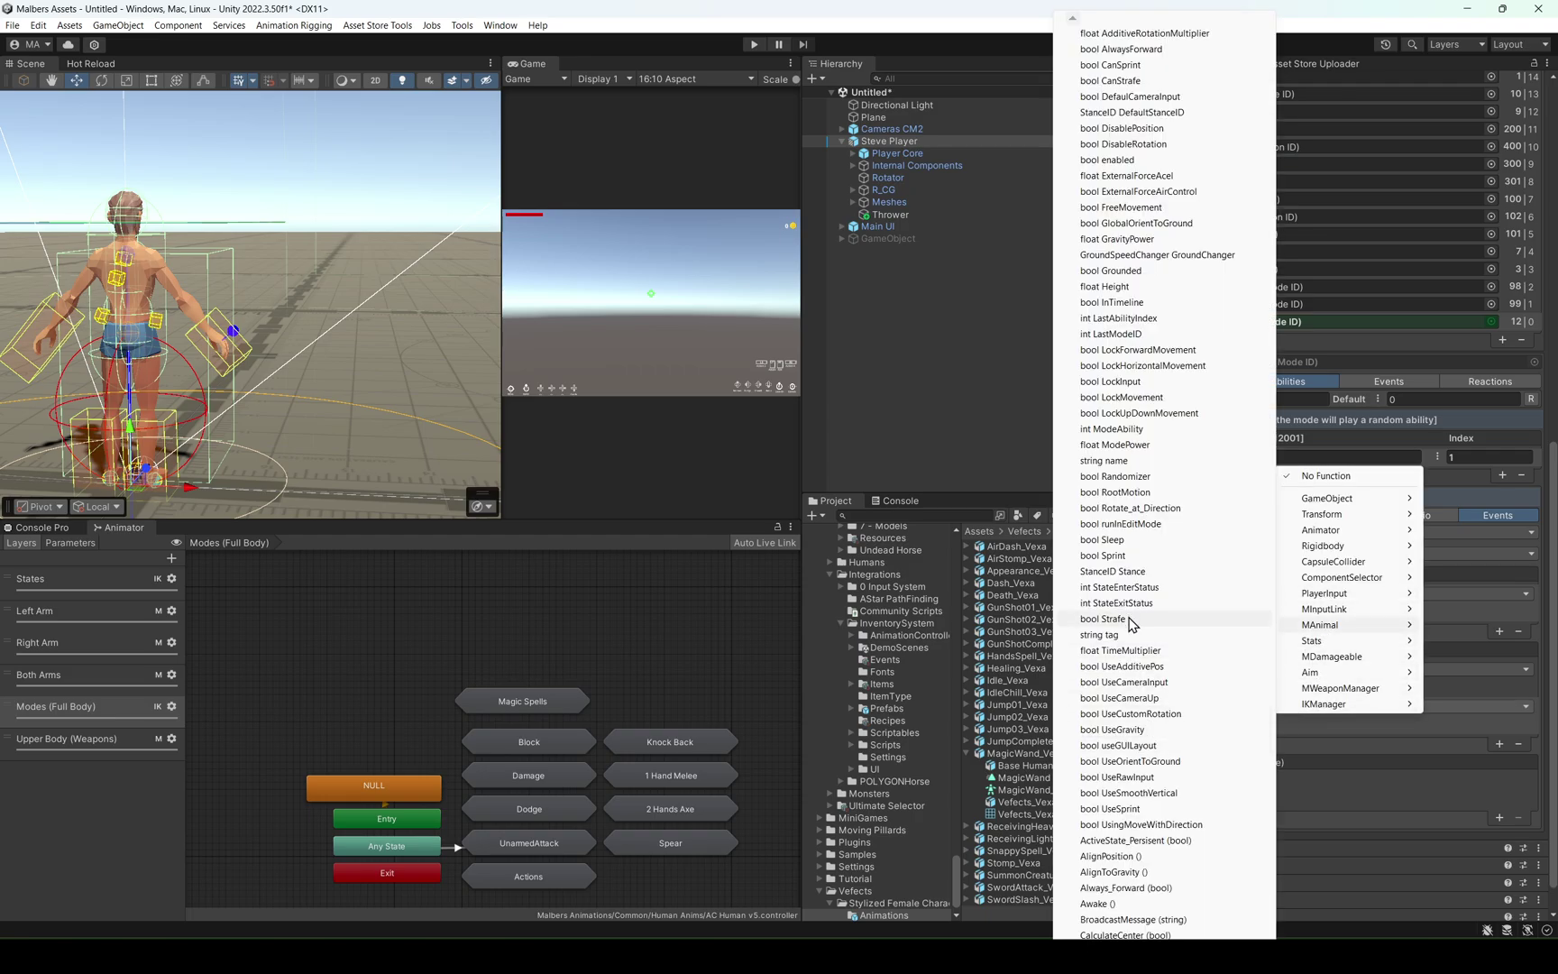
left_click(1131, 621)
left_click(754, 44)
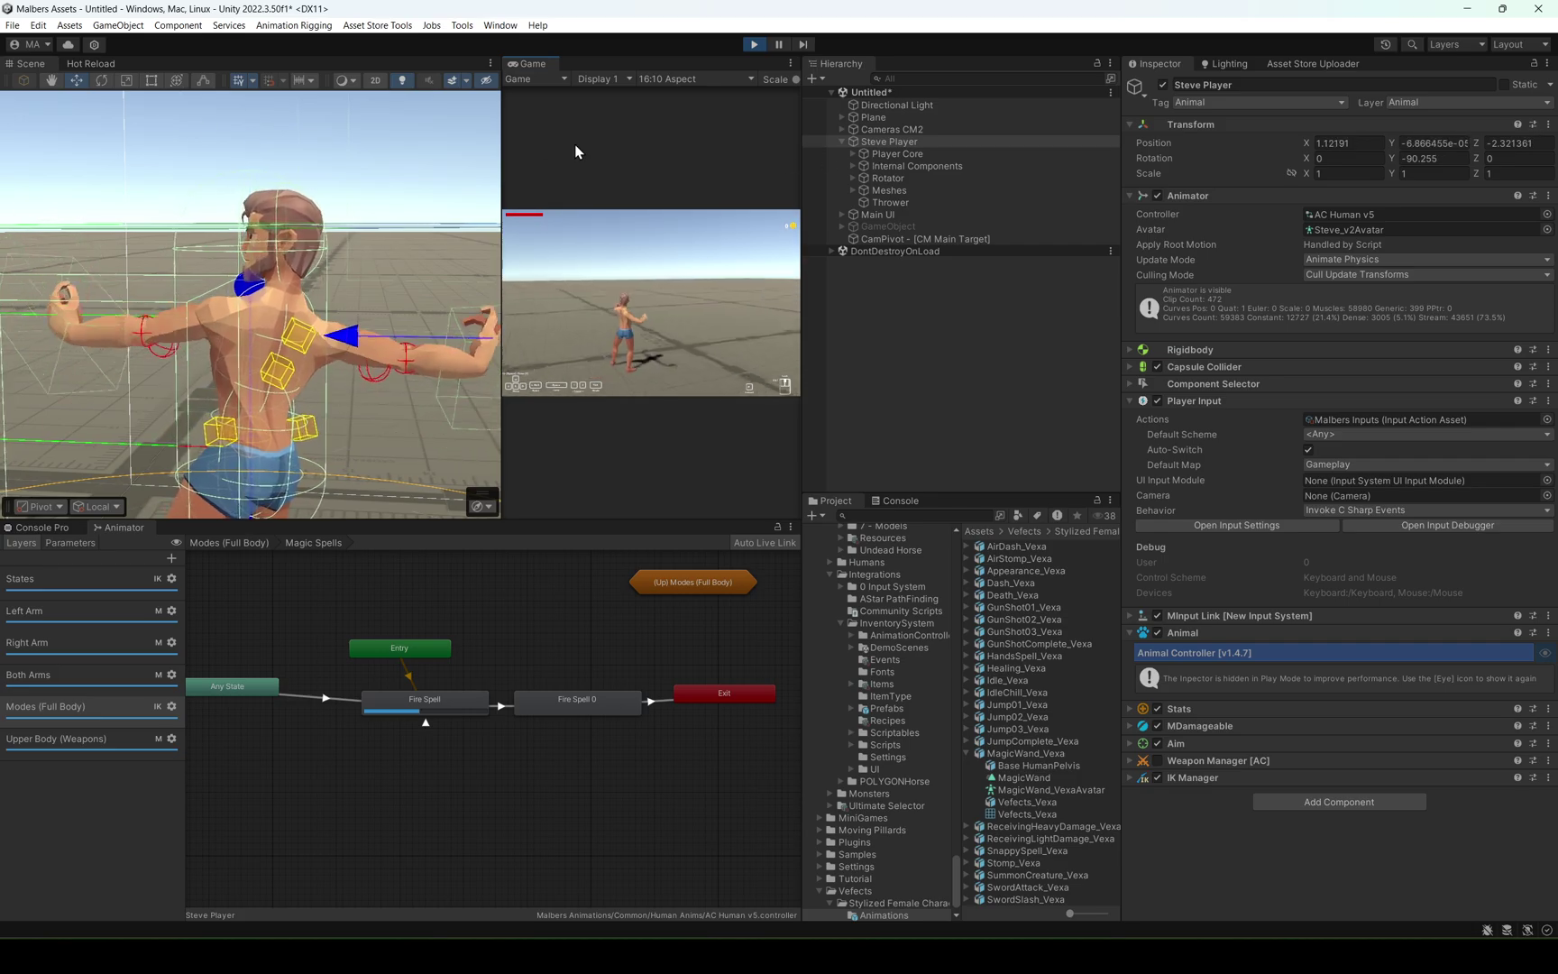
left_click(753, 44)
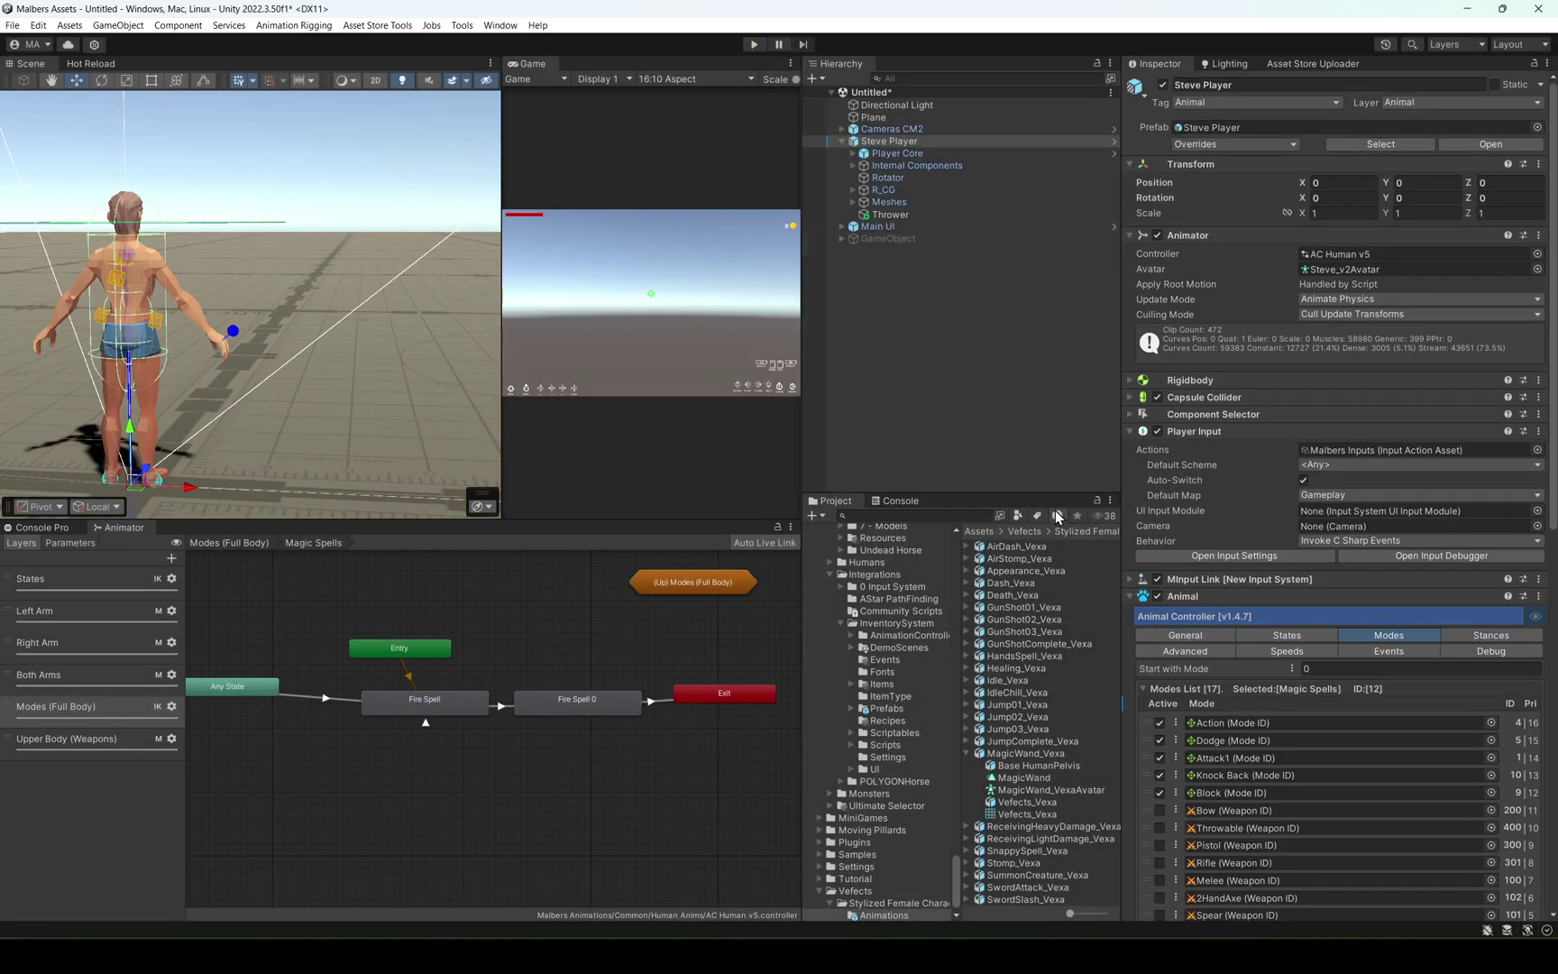
Set Idle Strafe to 1 in Steve Player's Human Idle state and play-test the Fire Spell.
left_click(1288, 642)
scroll(1263, 658, "down", 3)
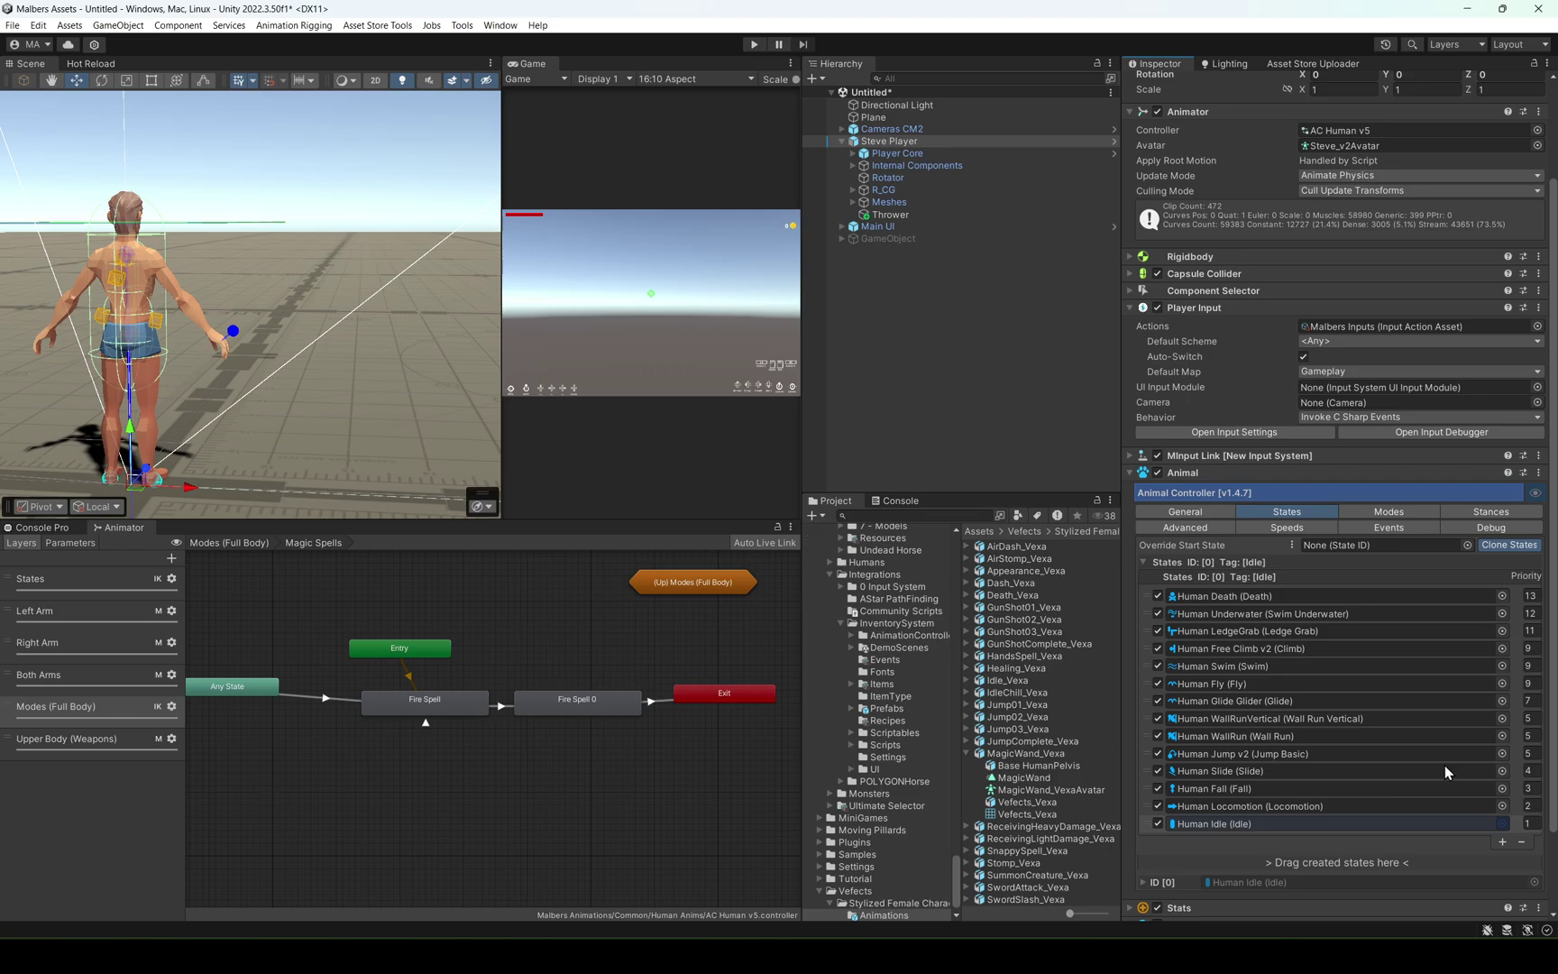
double_click(1223, 827)
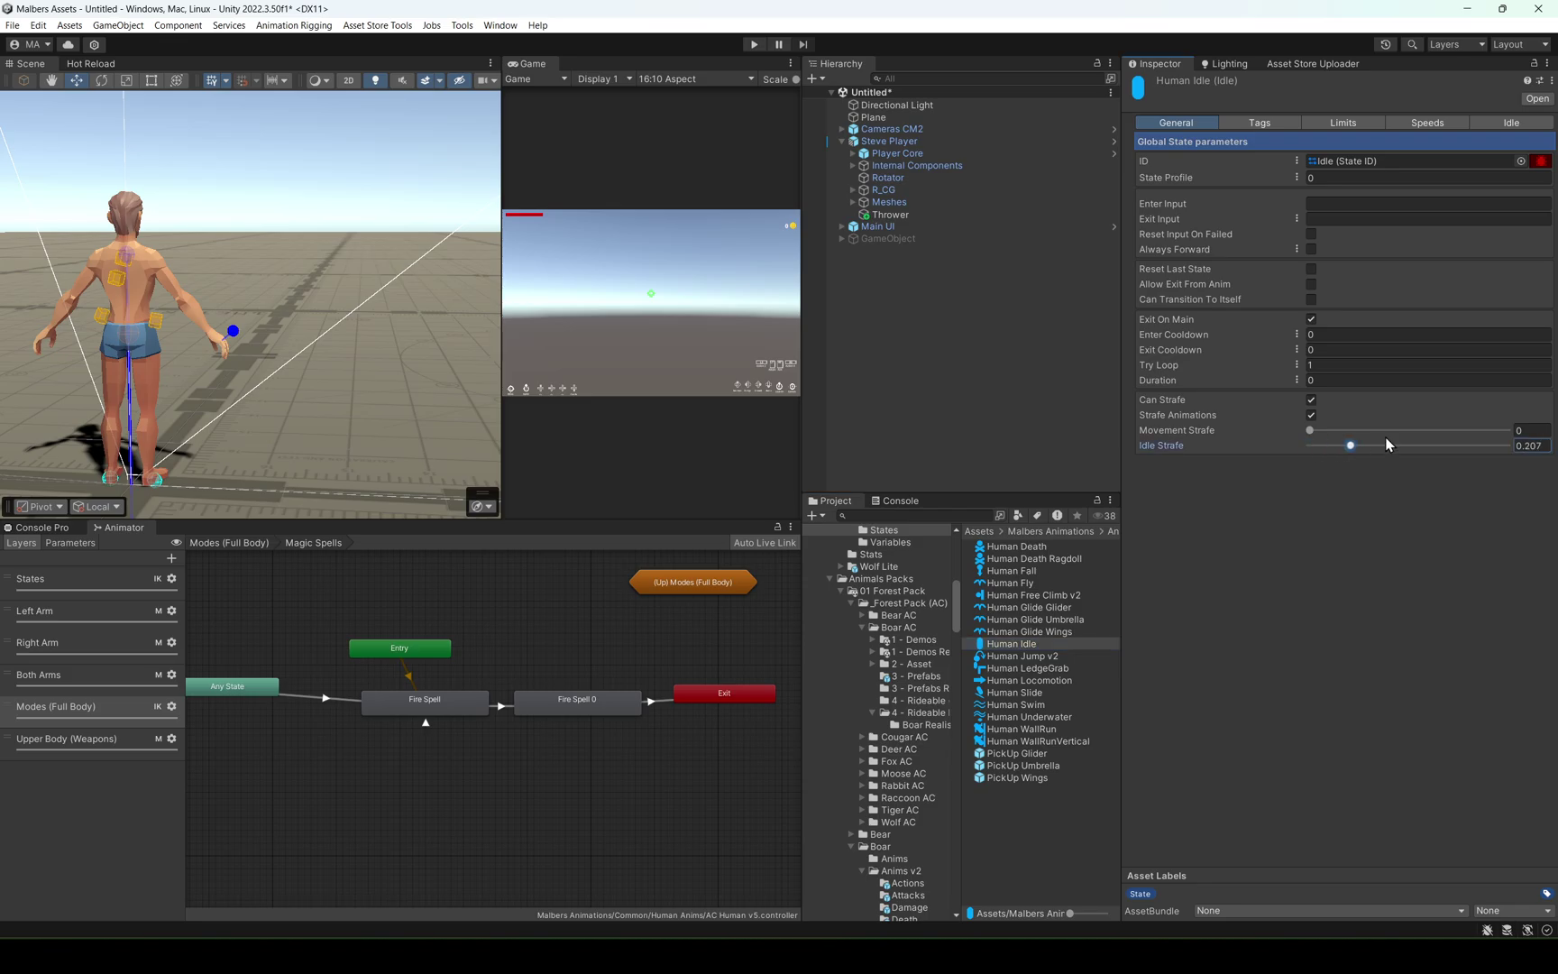
mouse_move(1175, 446)
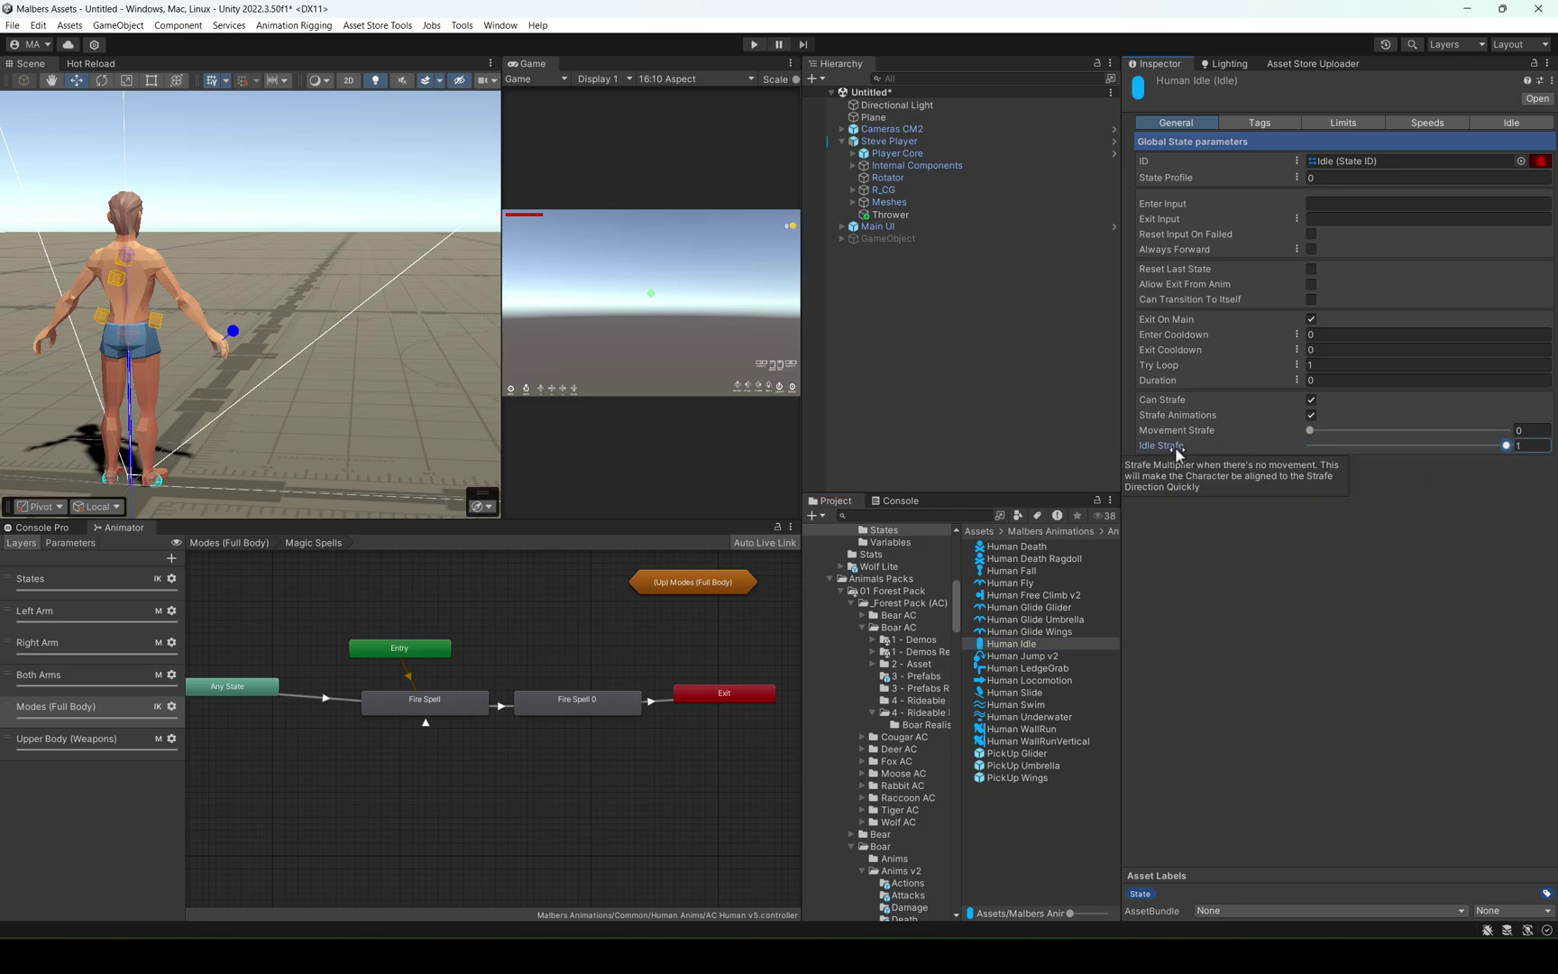
key("ctrl+p")
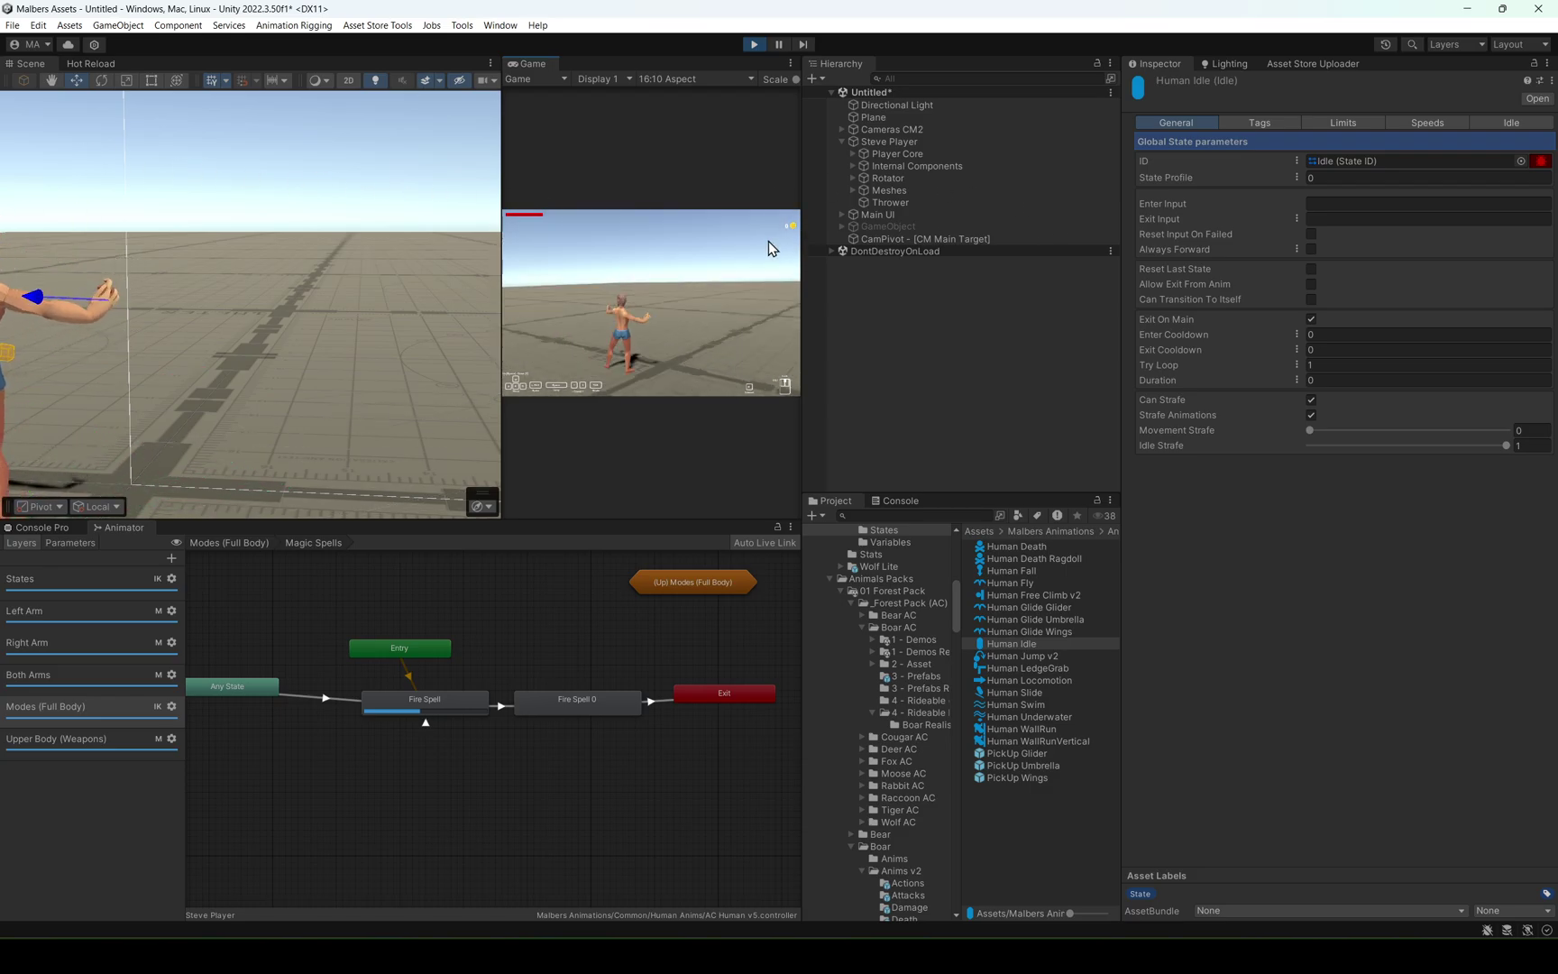
Stop the game, set Additive Position to 0 for Steve Player's Fire Spell ability in the Magic Spells mode, and play-test it.
key("ctrl+p")
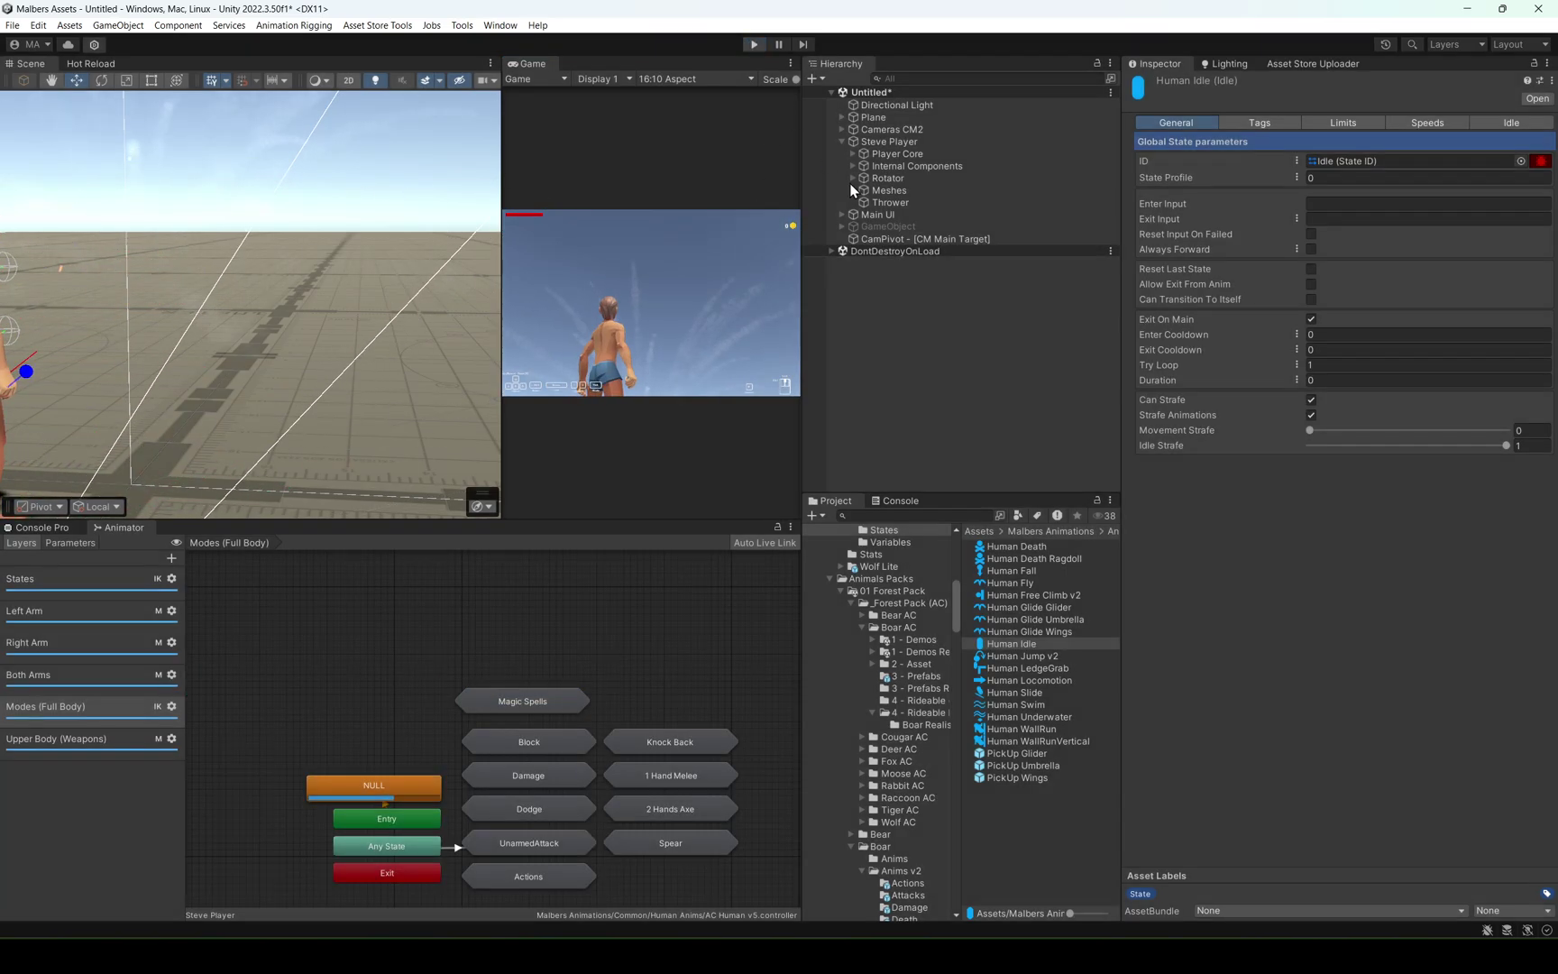
left_click(915, 144)
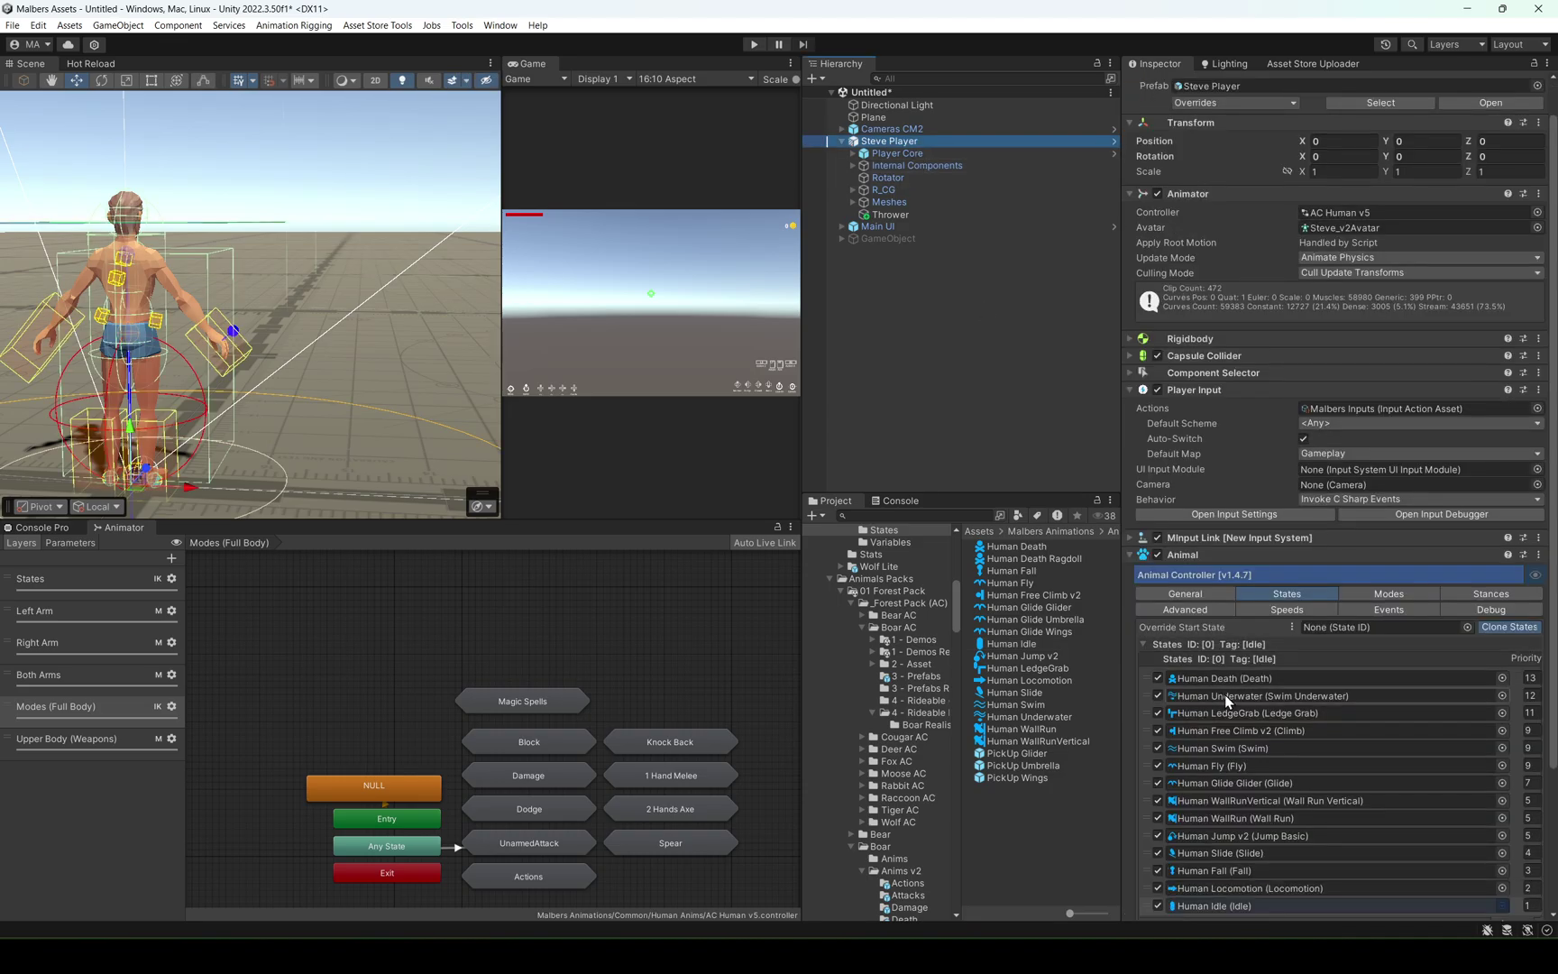
scroll(1224, 694, "down", 5)
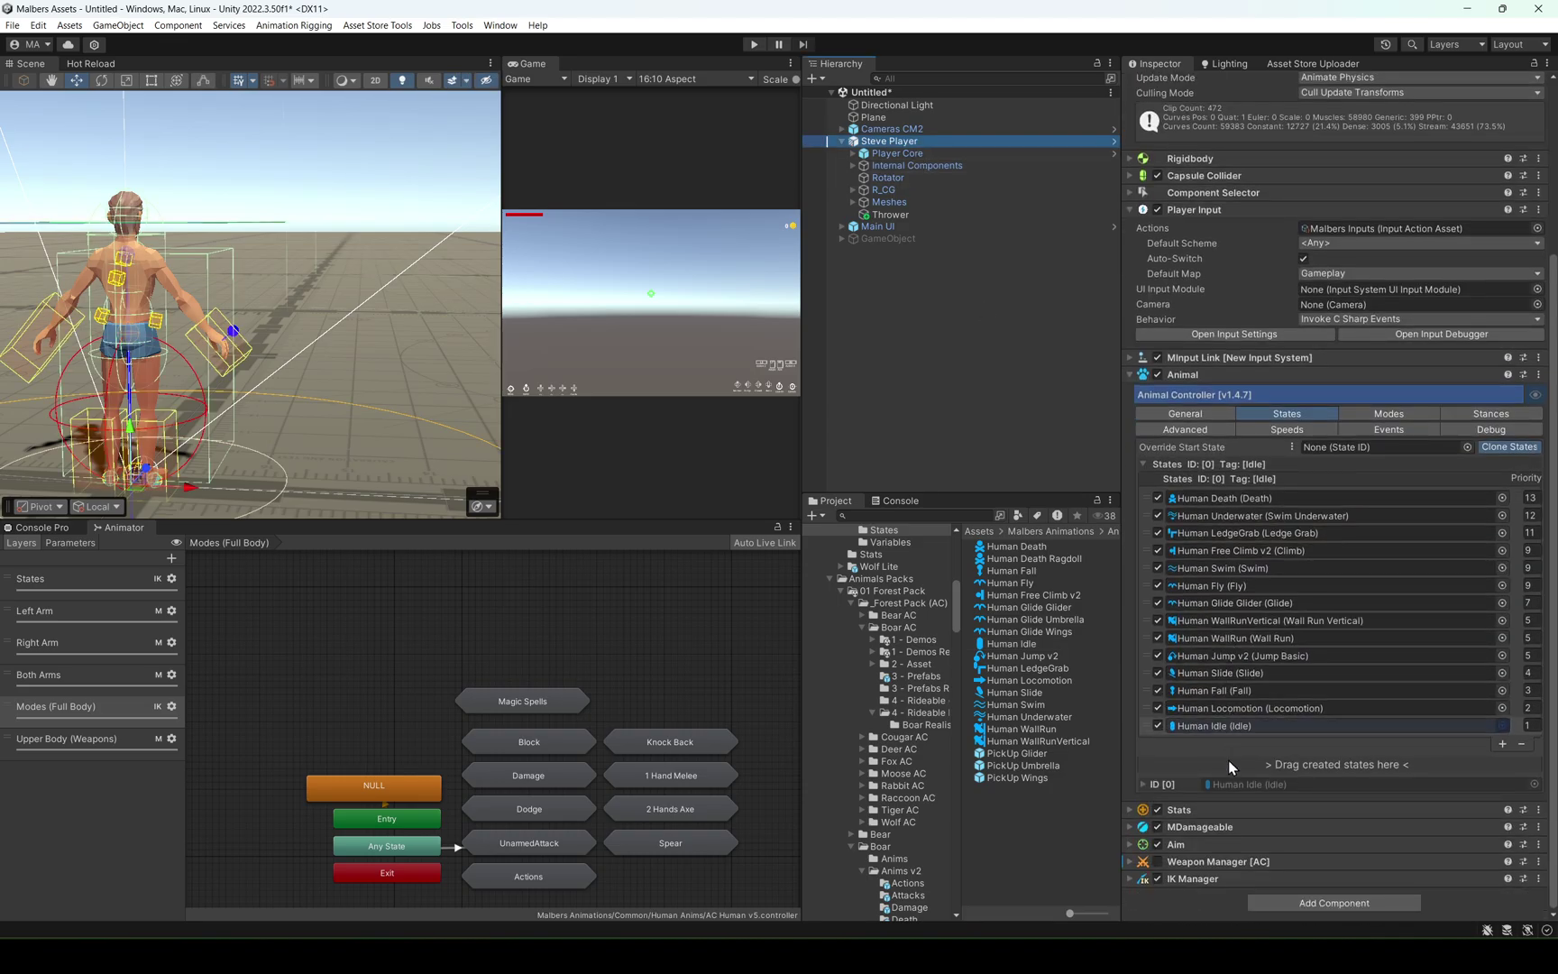
left_click(1385, 414)
scroll(1252, 811, "down", 3)
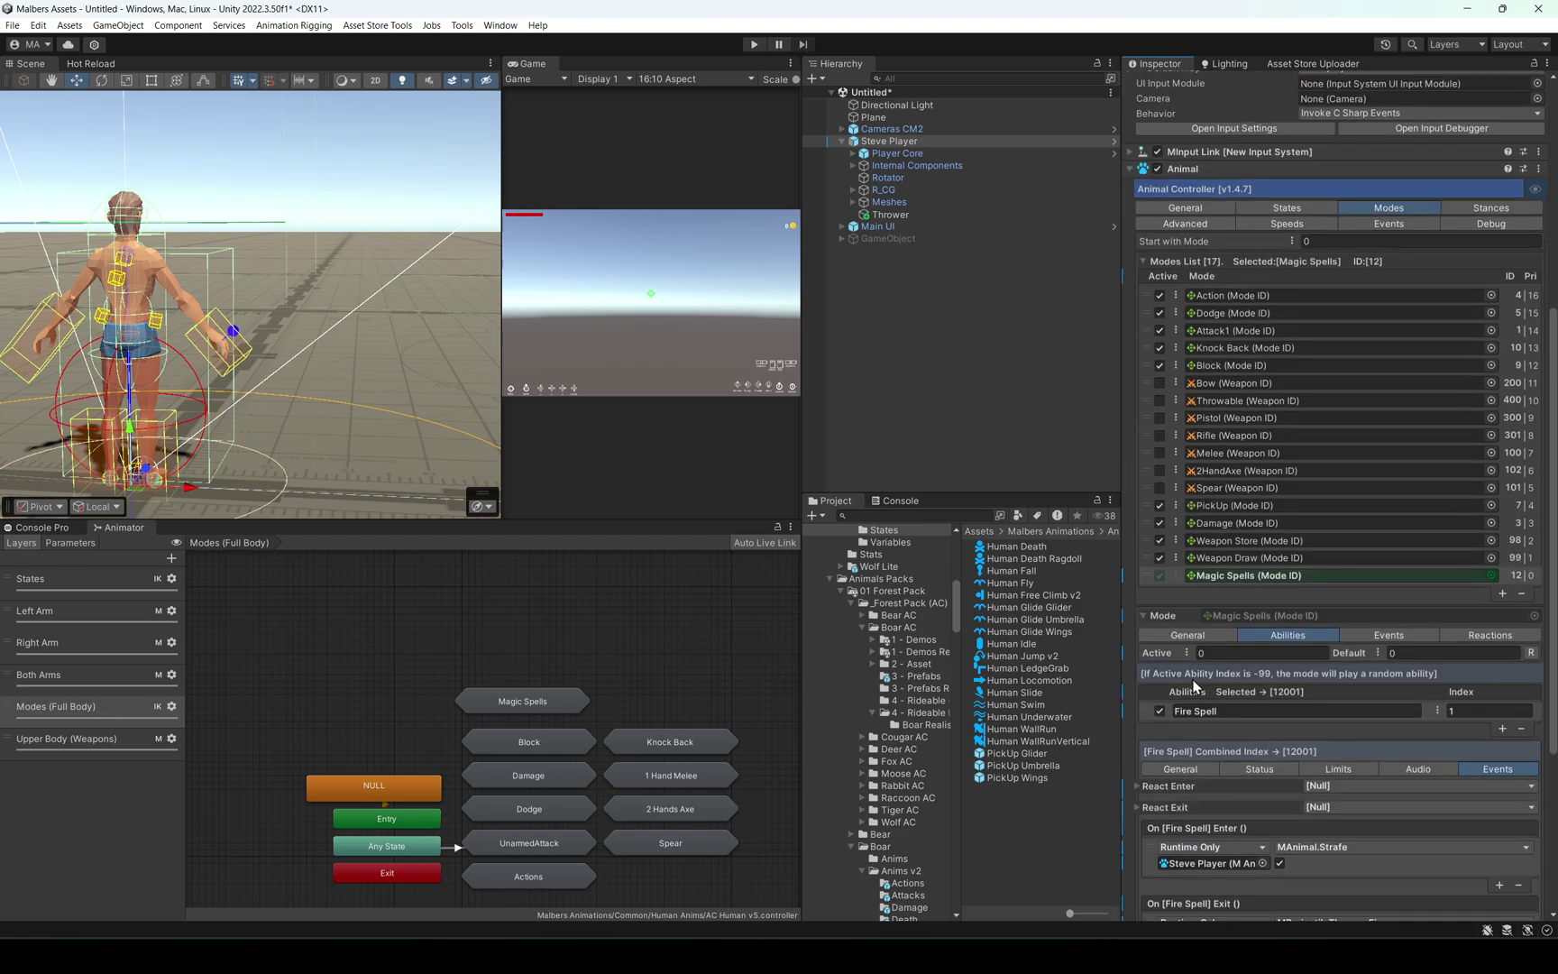
scroll(1199, 673, "down", 3)
left_click(1194, 644)
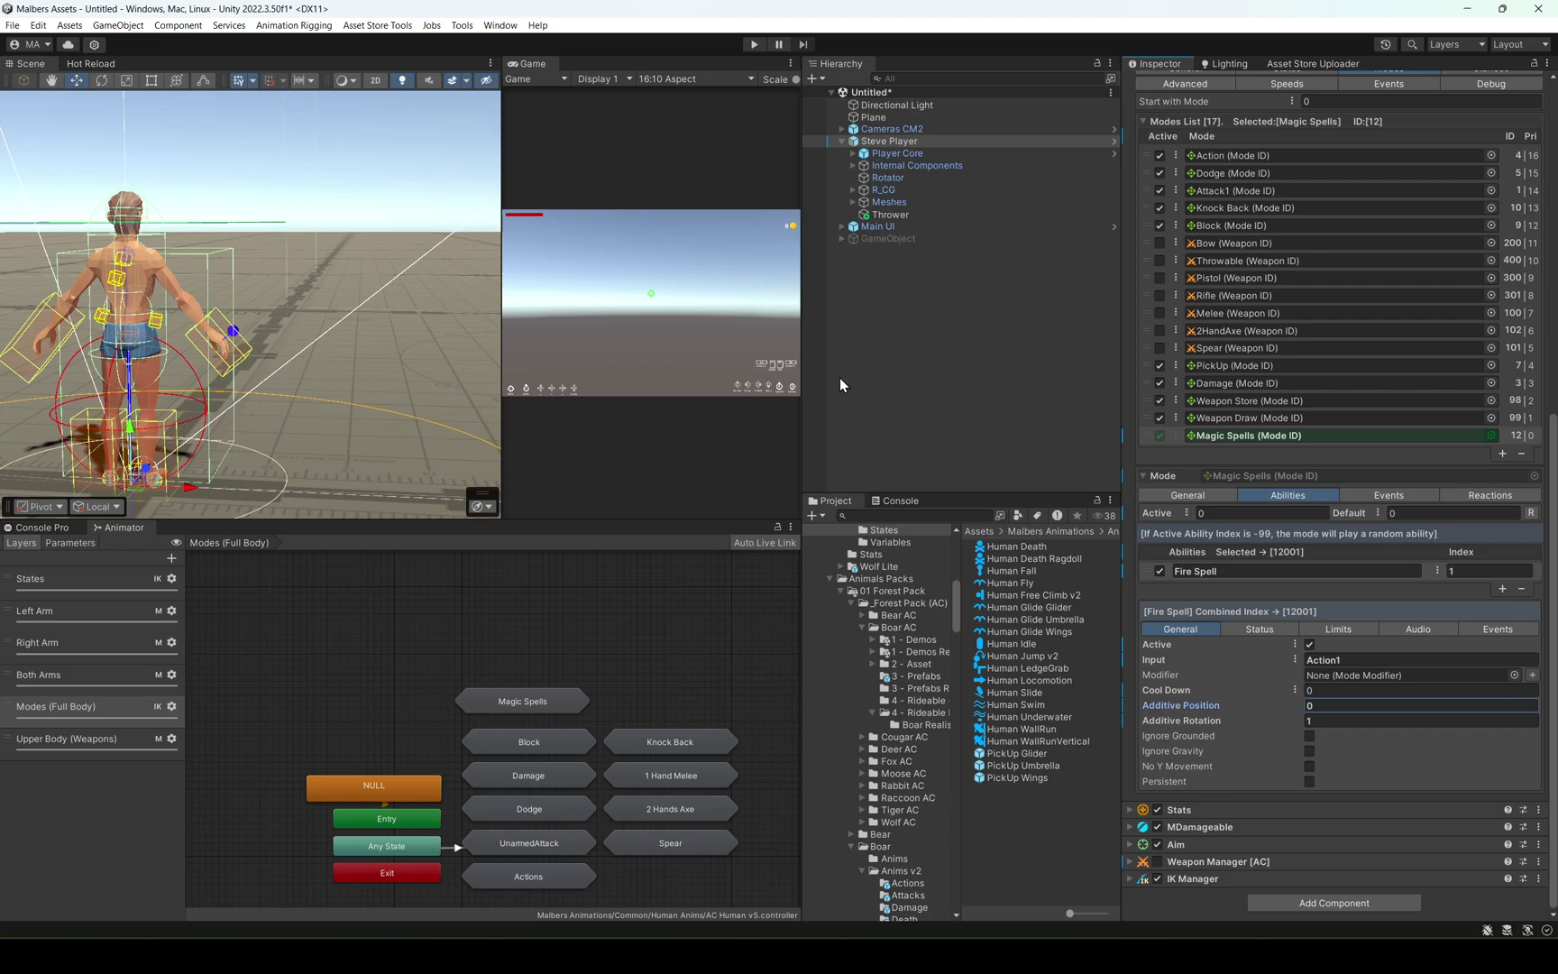
left_click(764, 43)
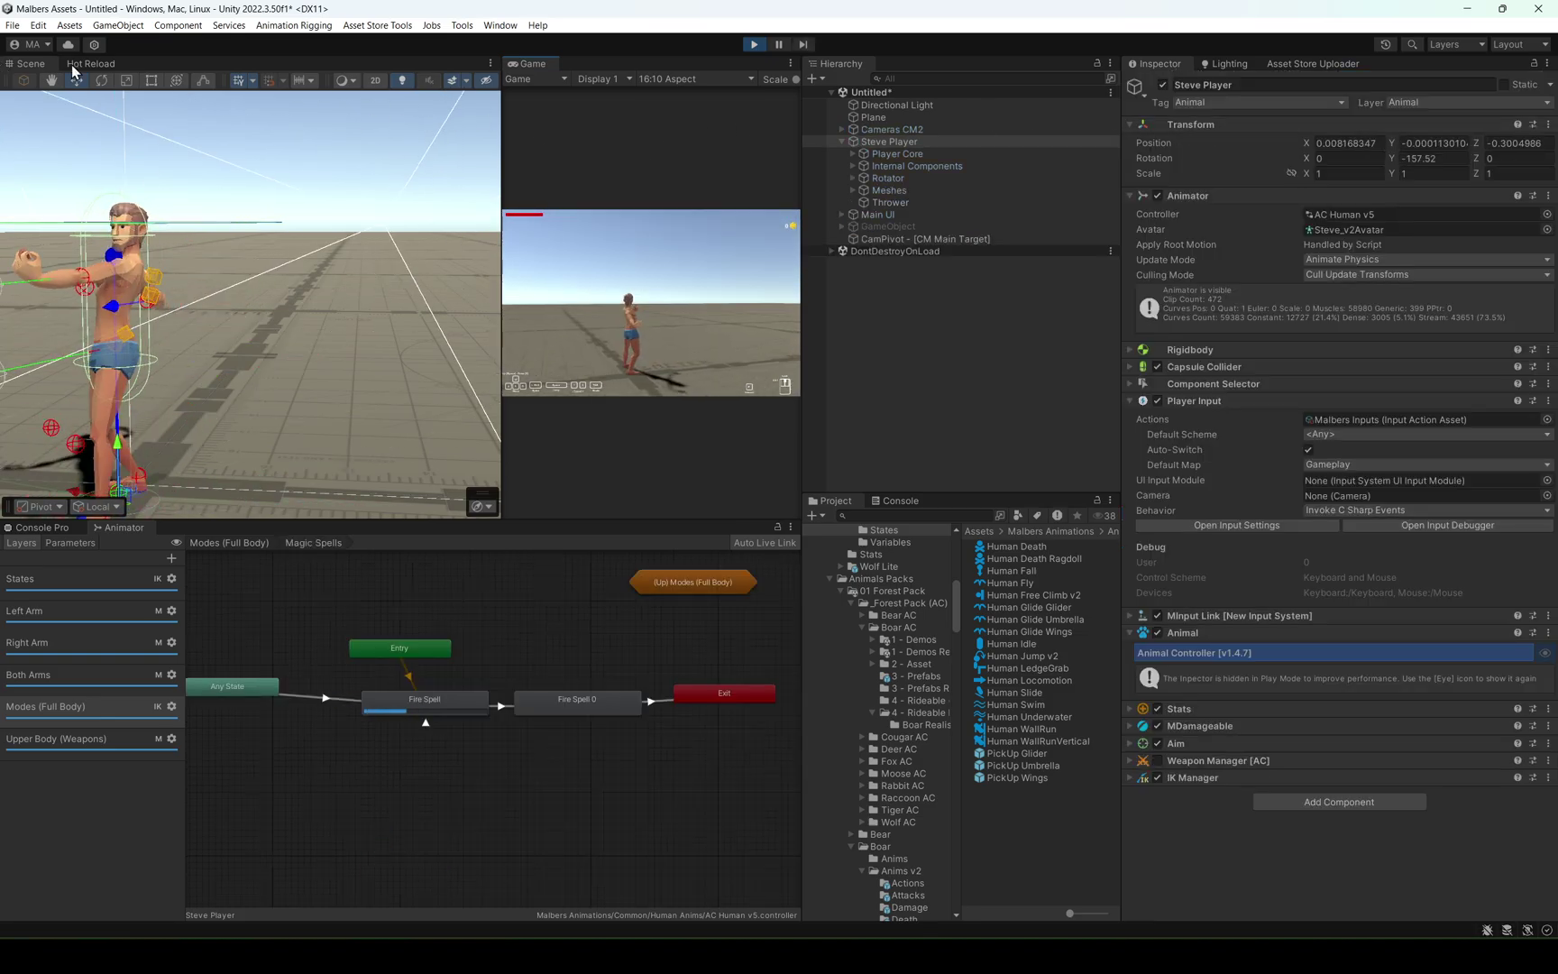
Stop the game and set Fire Spell's Additive Position to 1.
left_click(754, 44)
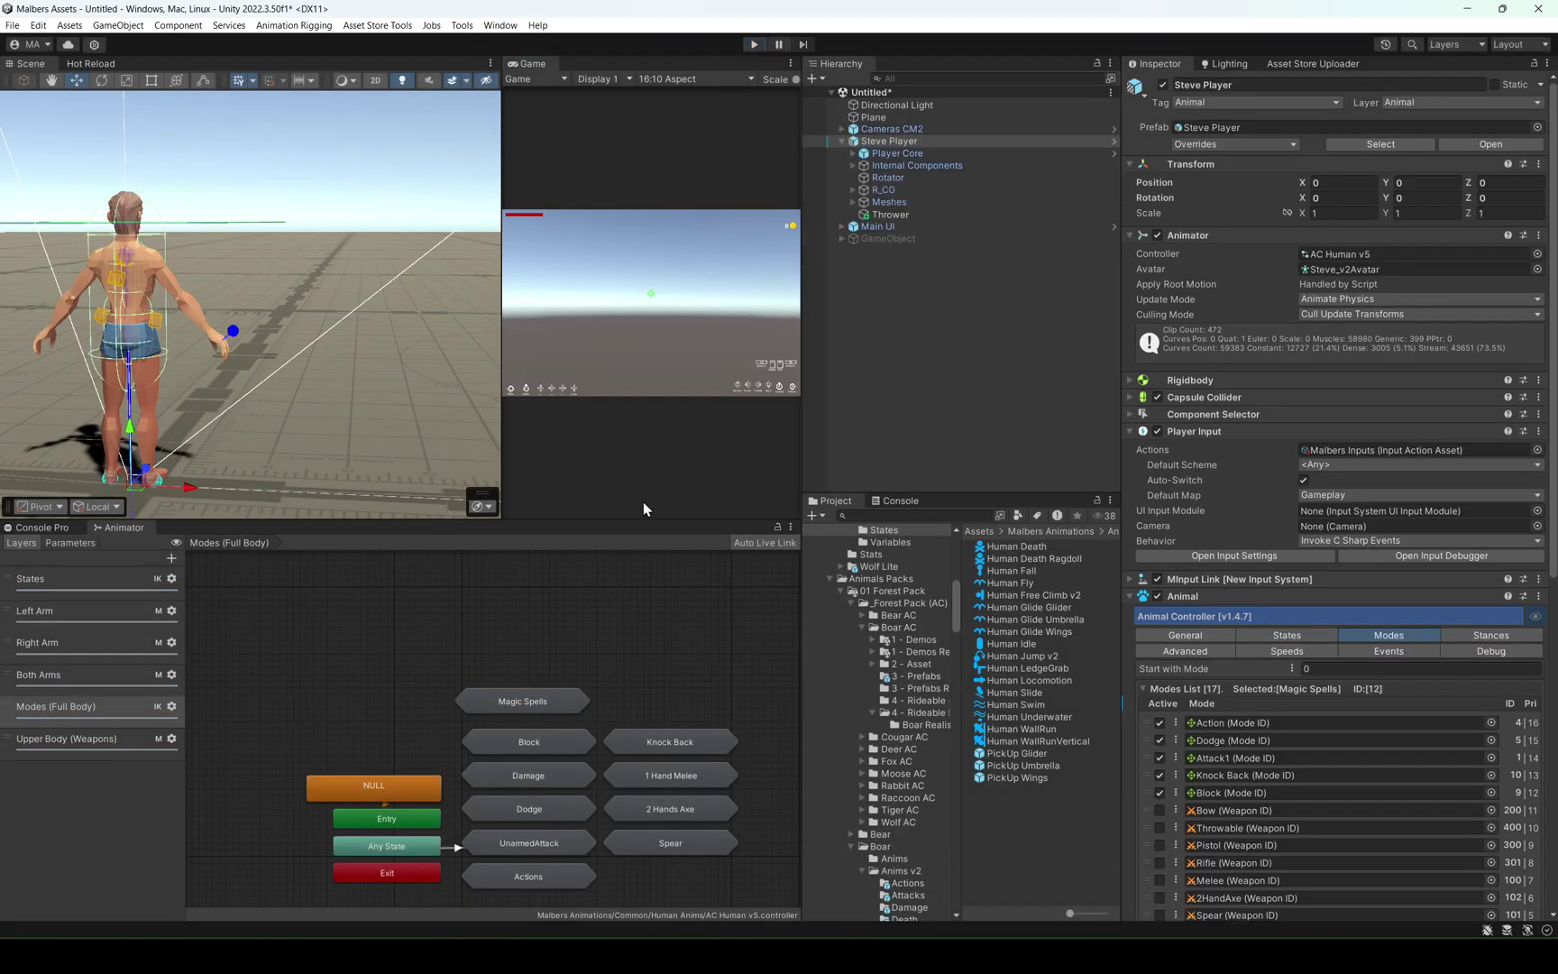
scroll(1217, 712, "down", 6)
scroll(1318, 792, "down", 6)
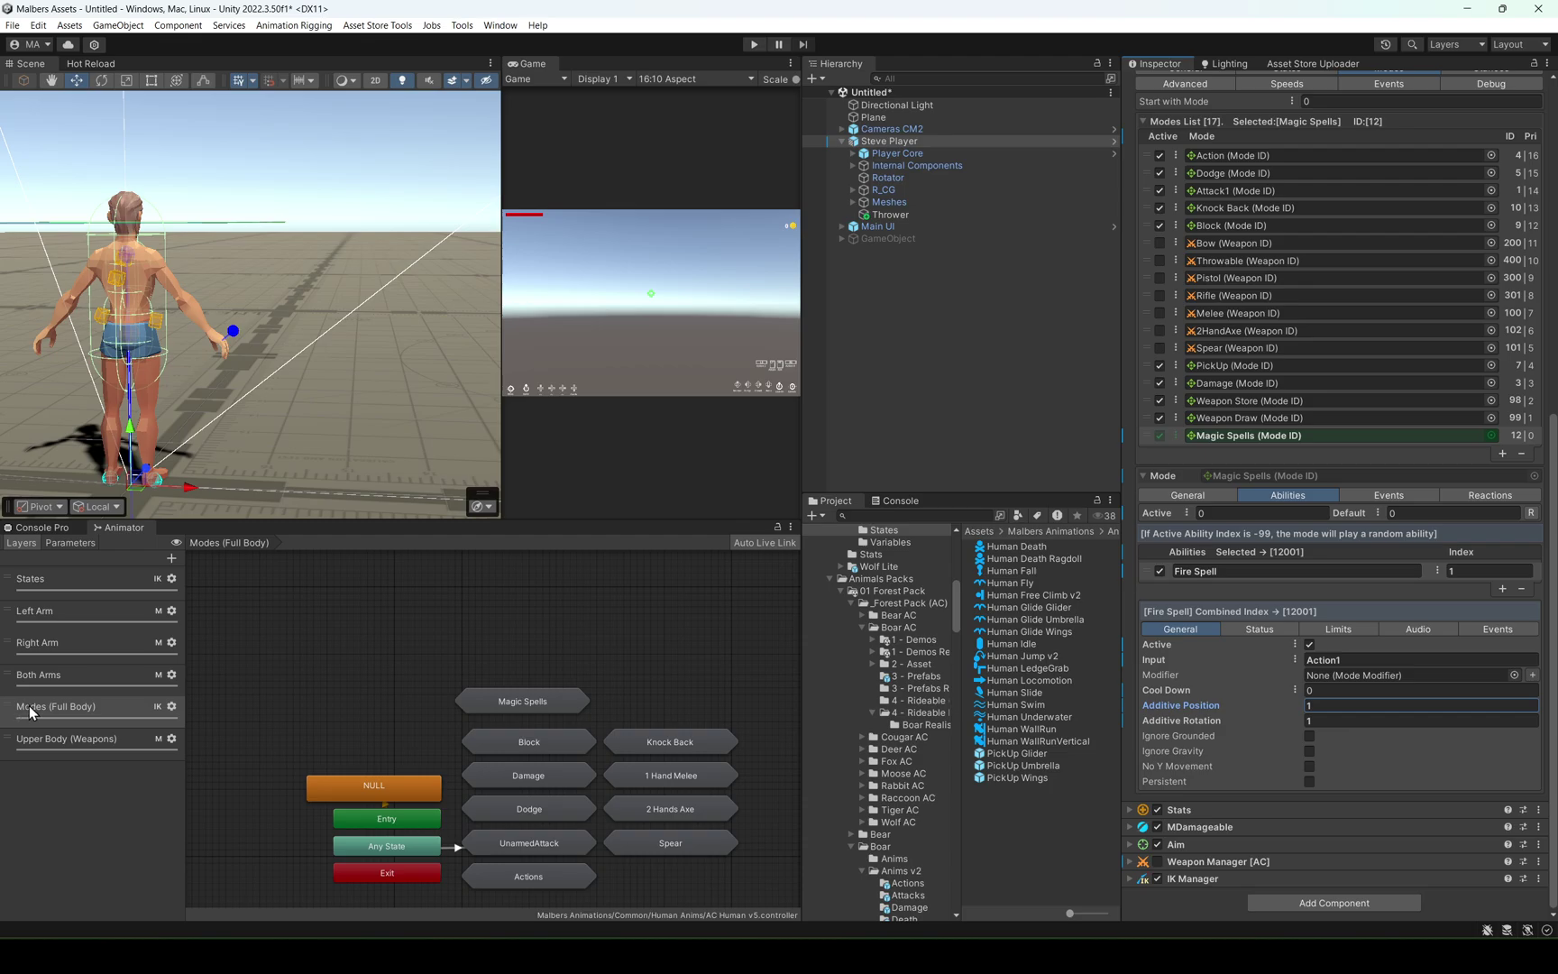
Copy the Fire Spell states and their transitions from the Magic Spells sub-state machine in the Modes (Full Body) animator layer.
left_click_drag(375, 664, 557, 715)
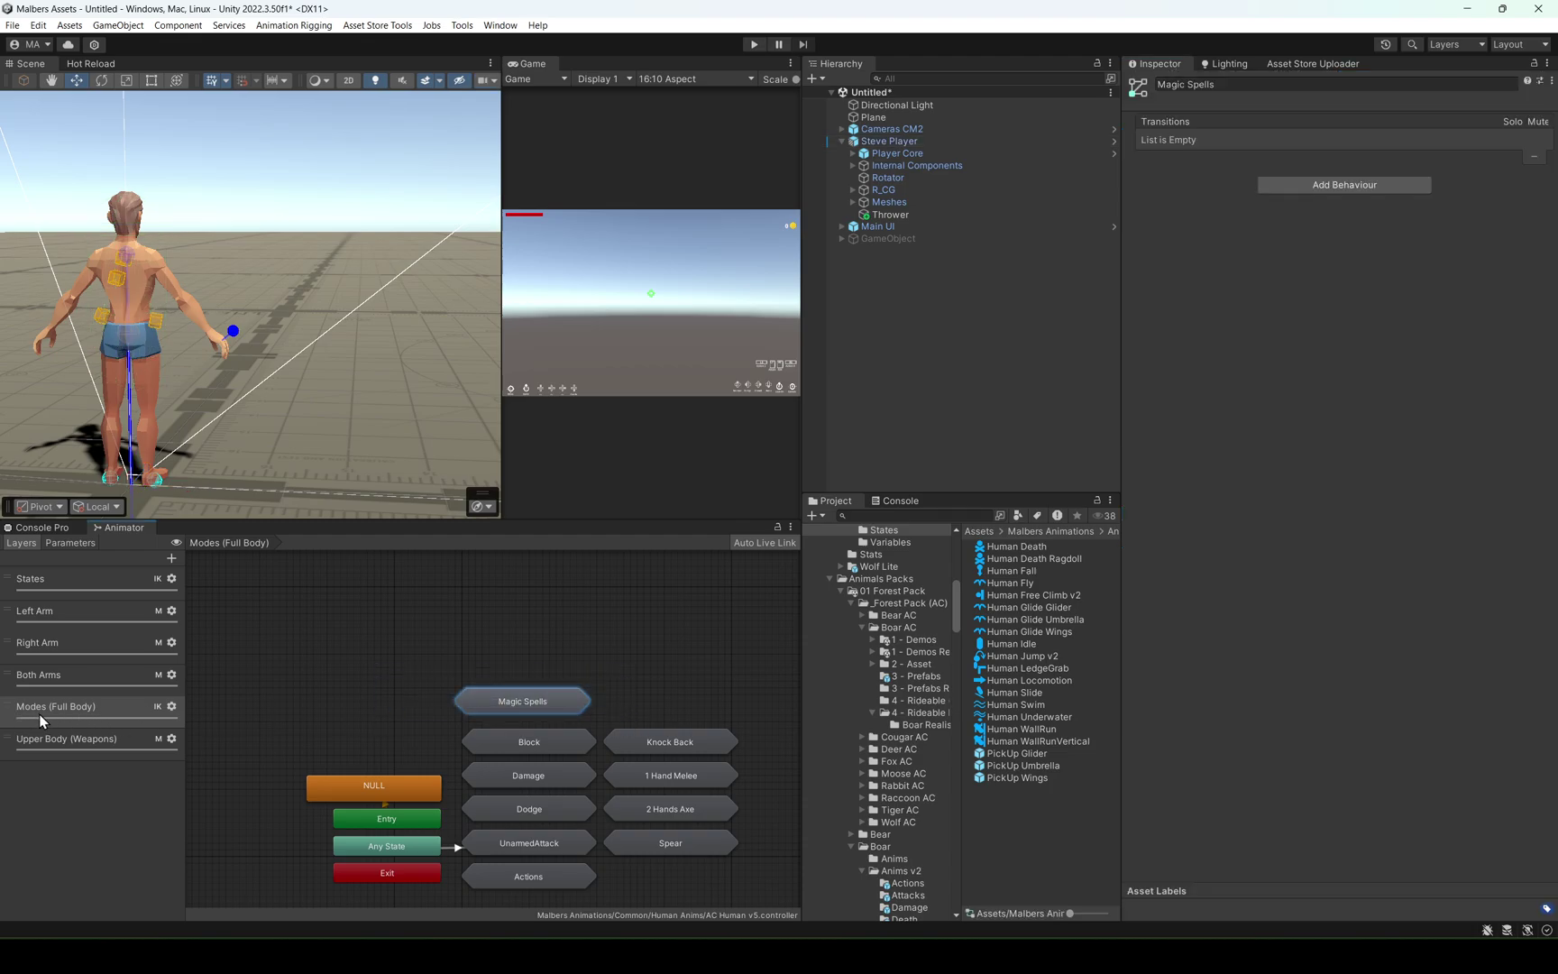
left_click(433, 646)
middle_click_drag(450, 644, 451, 617)
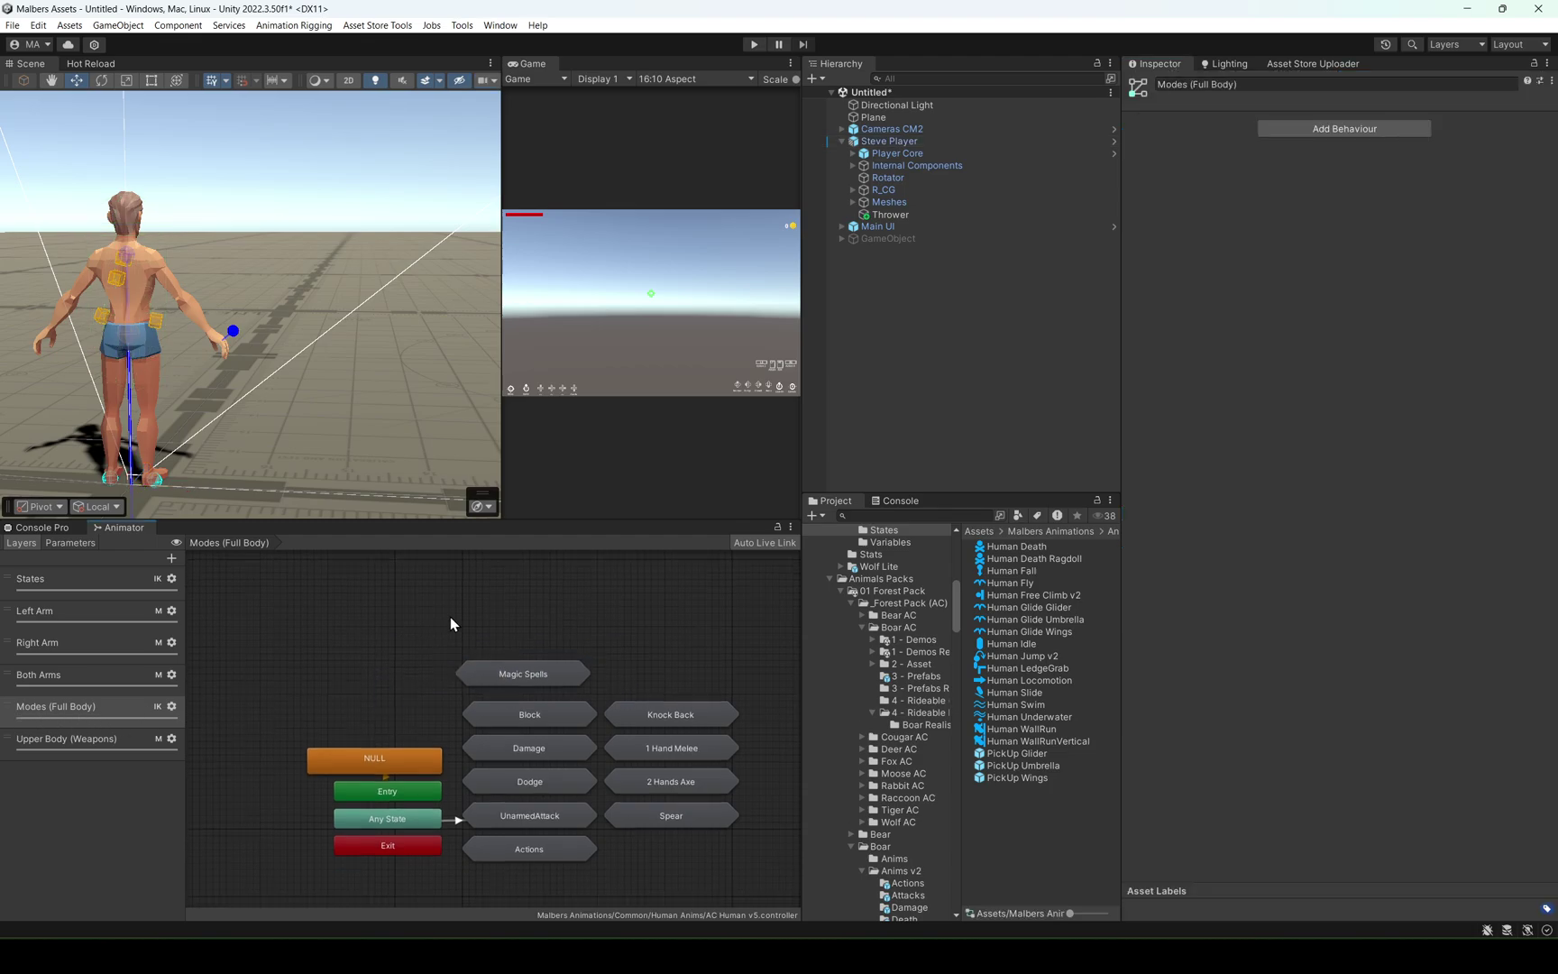
double_click(503, 685)
left_click_drag(296, 677, 778, 782)
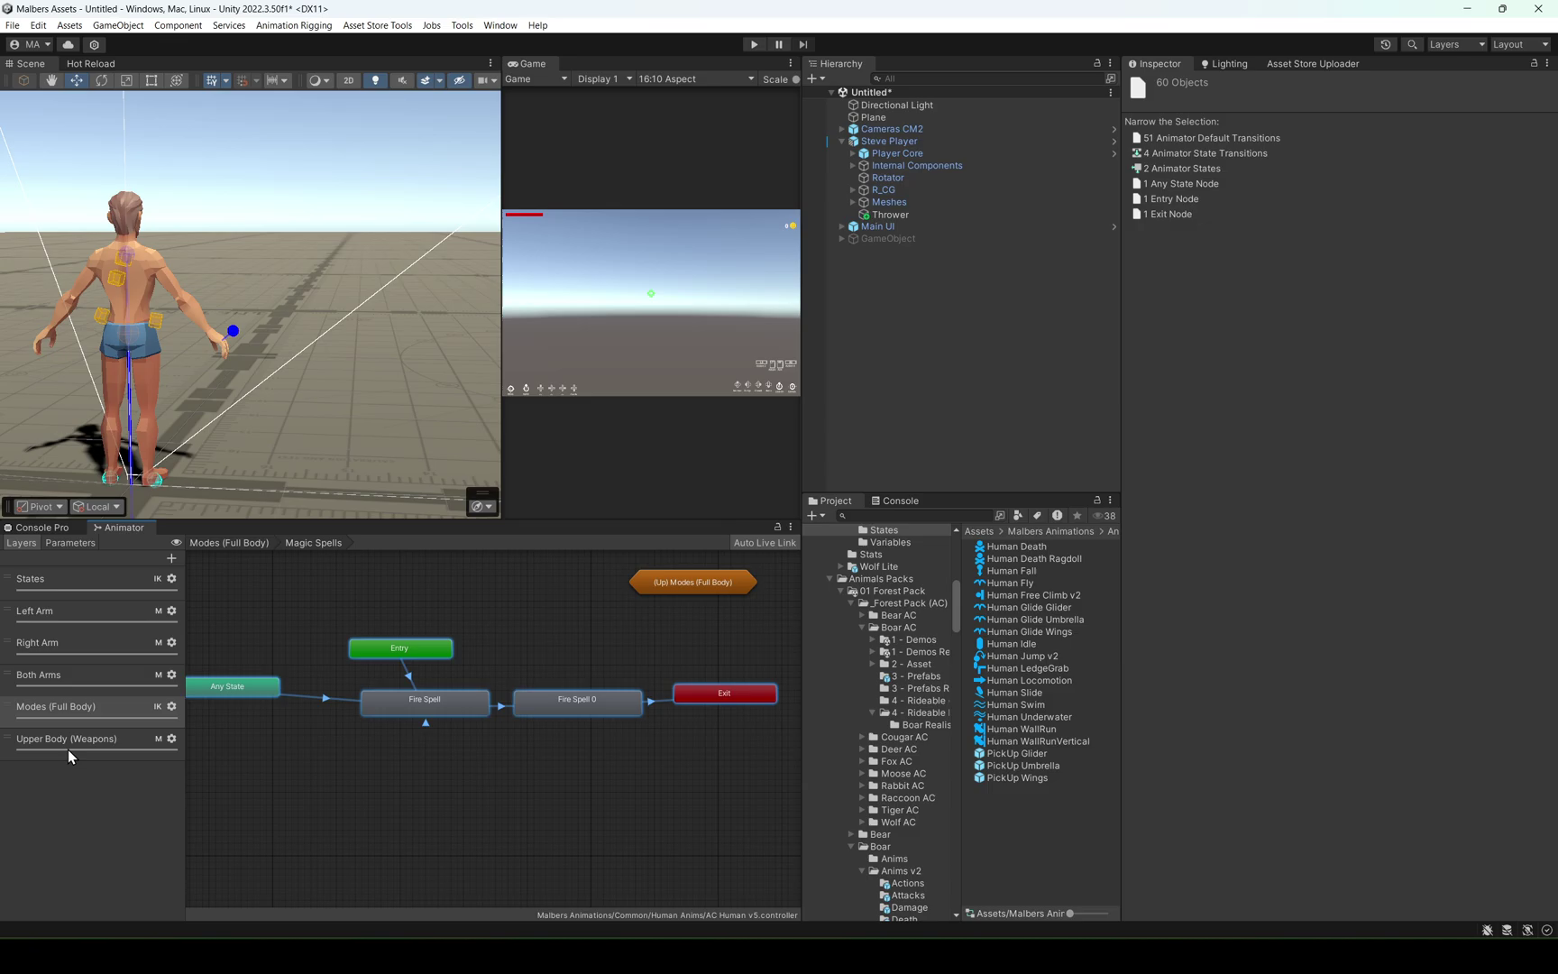
right_click(463, 706)
left_click(476, 745)
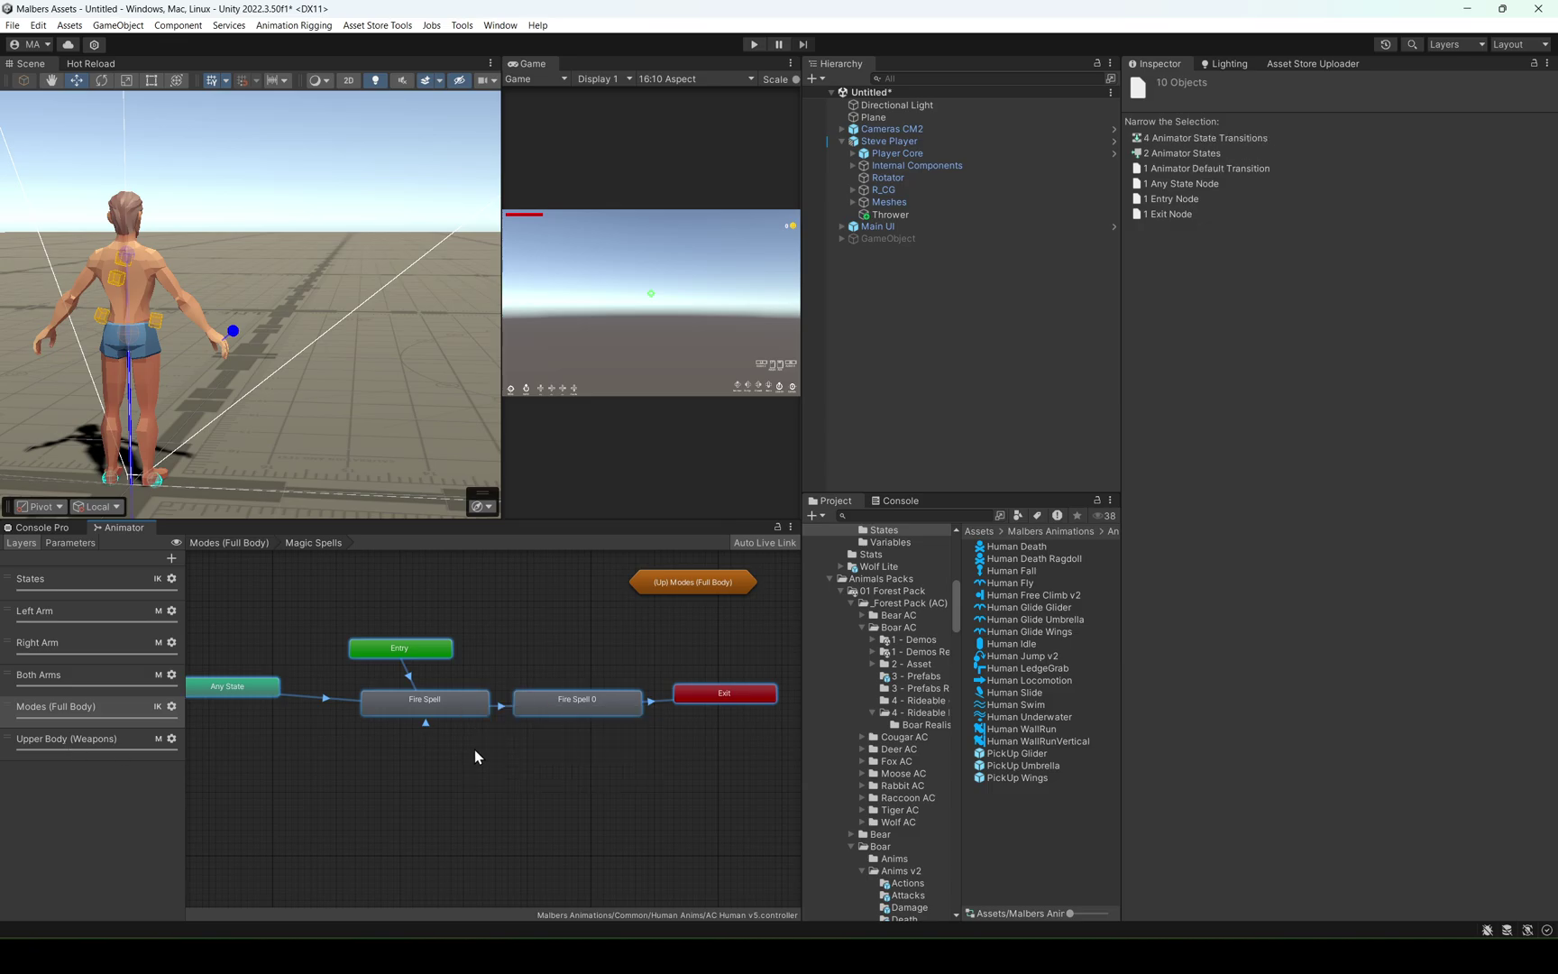
Create a sub-state machine named Magic Spells in the Upper Body (Weapons) layer and open it.
left_click(132, 744)
right_click(513, 805)
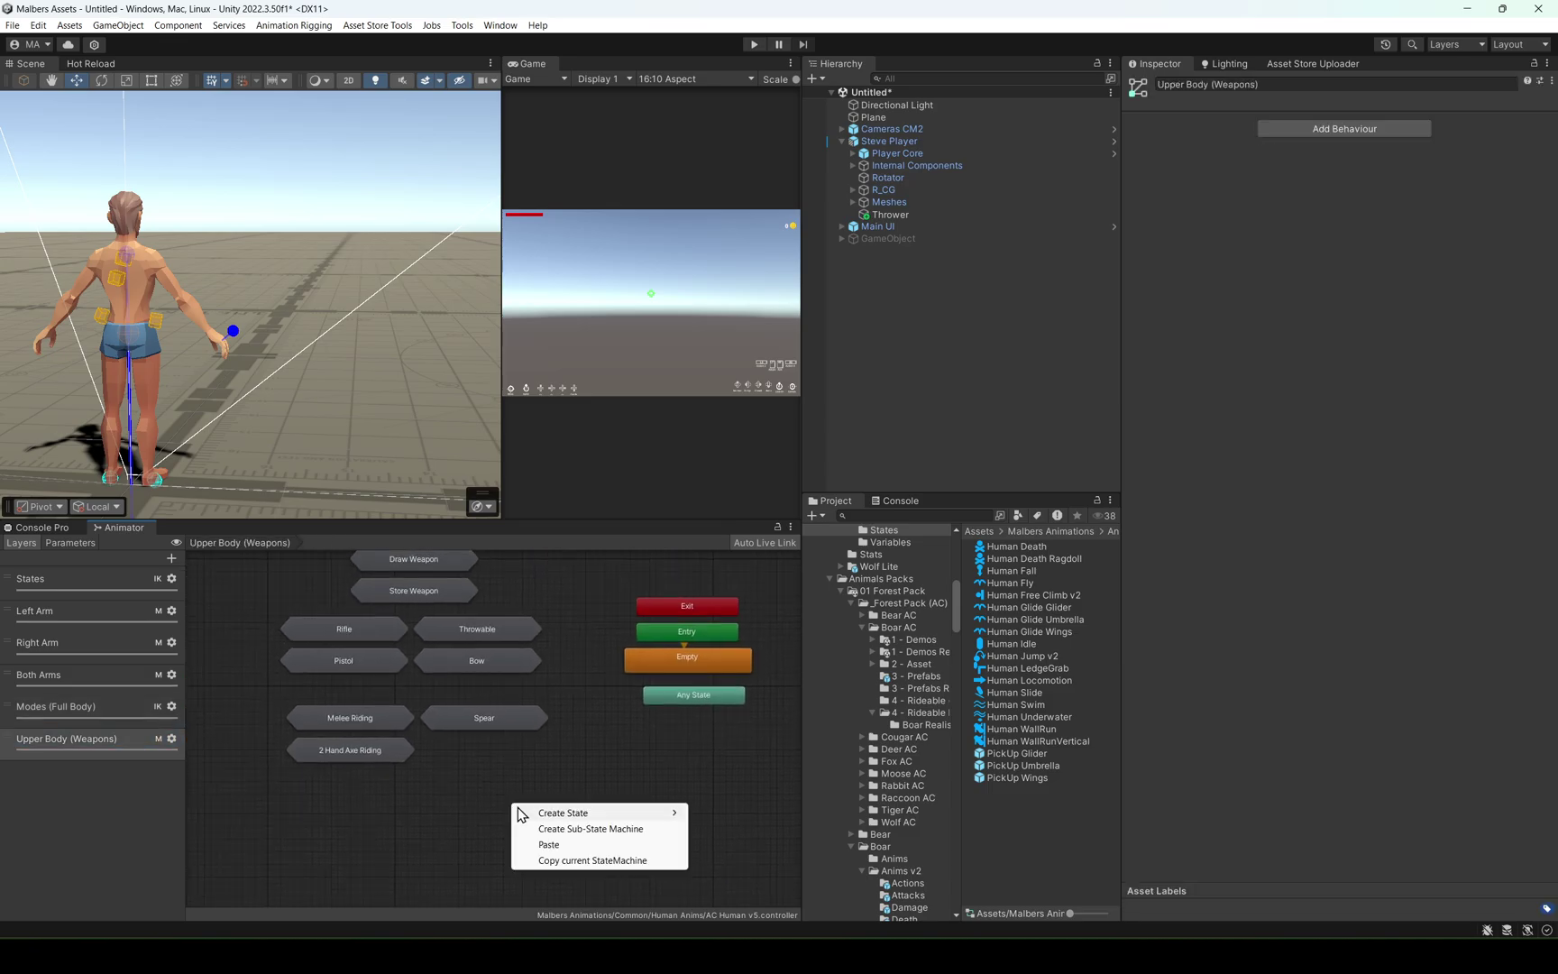
left_click(541, 829)
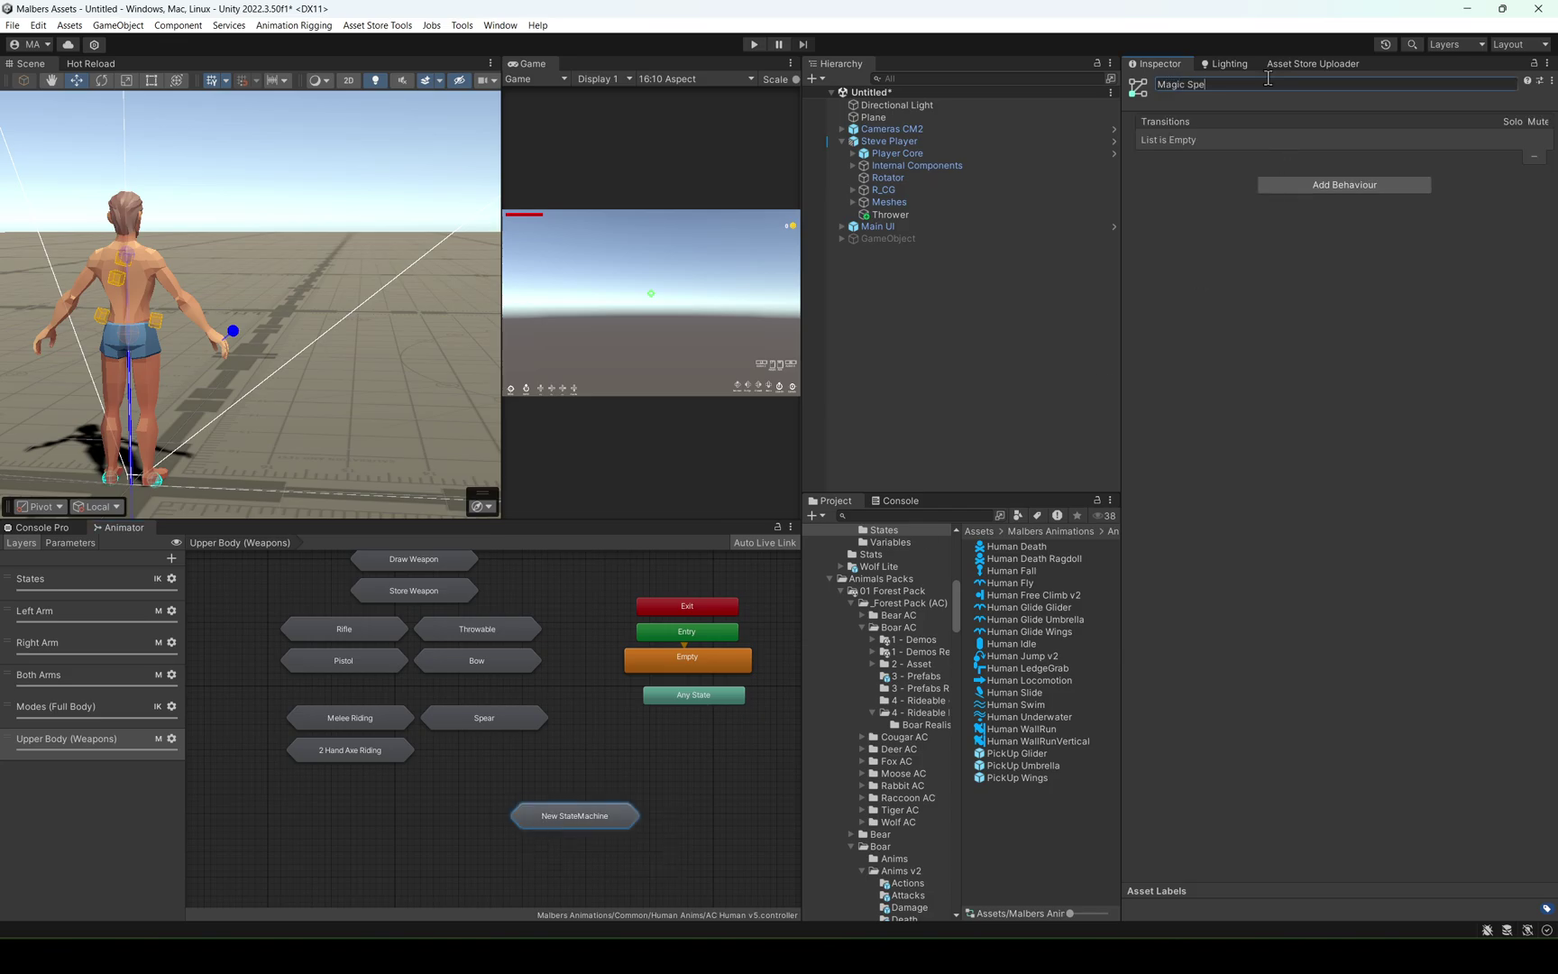
double_click(527, 816)
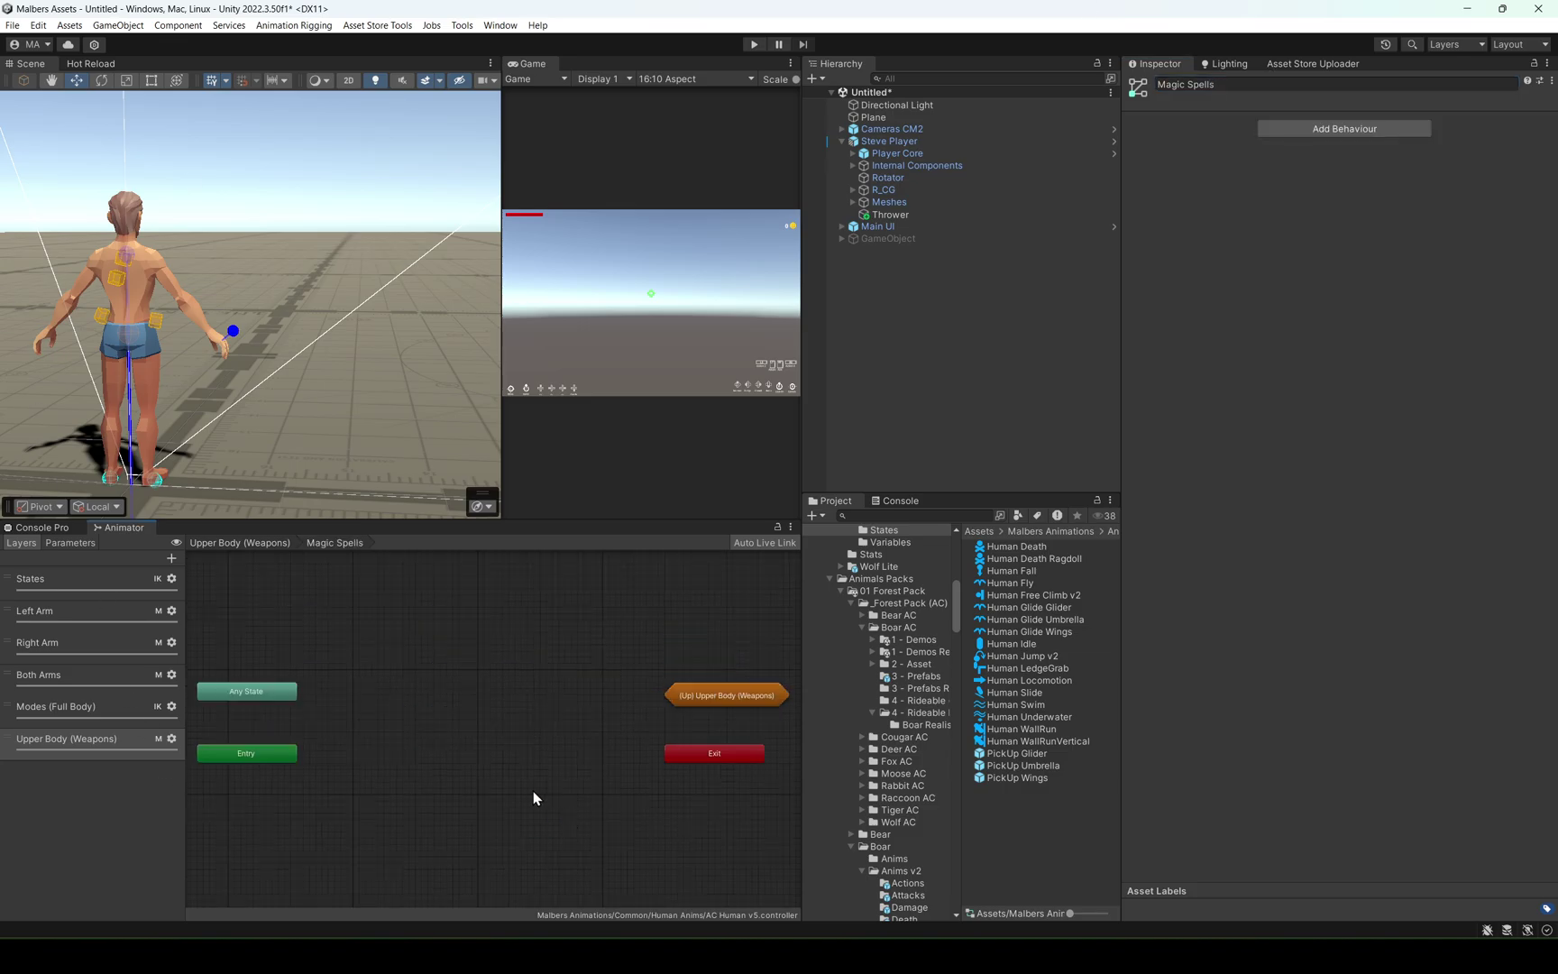
Paste the copied Fire Spell states into the new Magic Spells sub-state machine and rearrange the Entry and Any State nodes around them.
key("ctrl+v")
left_click_drag(295, 681, 469, 699)
left_click_drag(246, 753, 427, 597)
left_click_drag(257, 704, 252, 729)
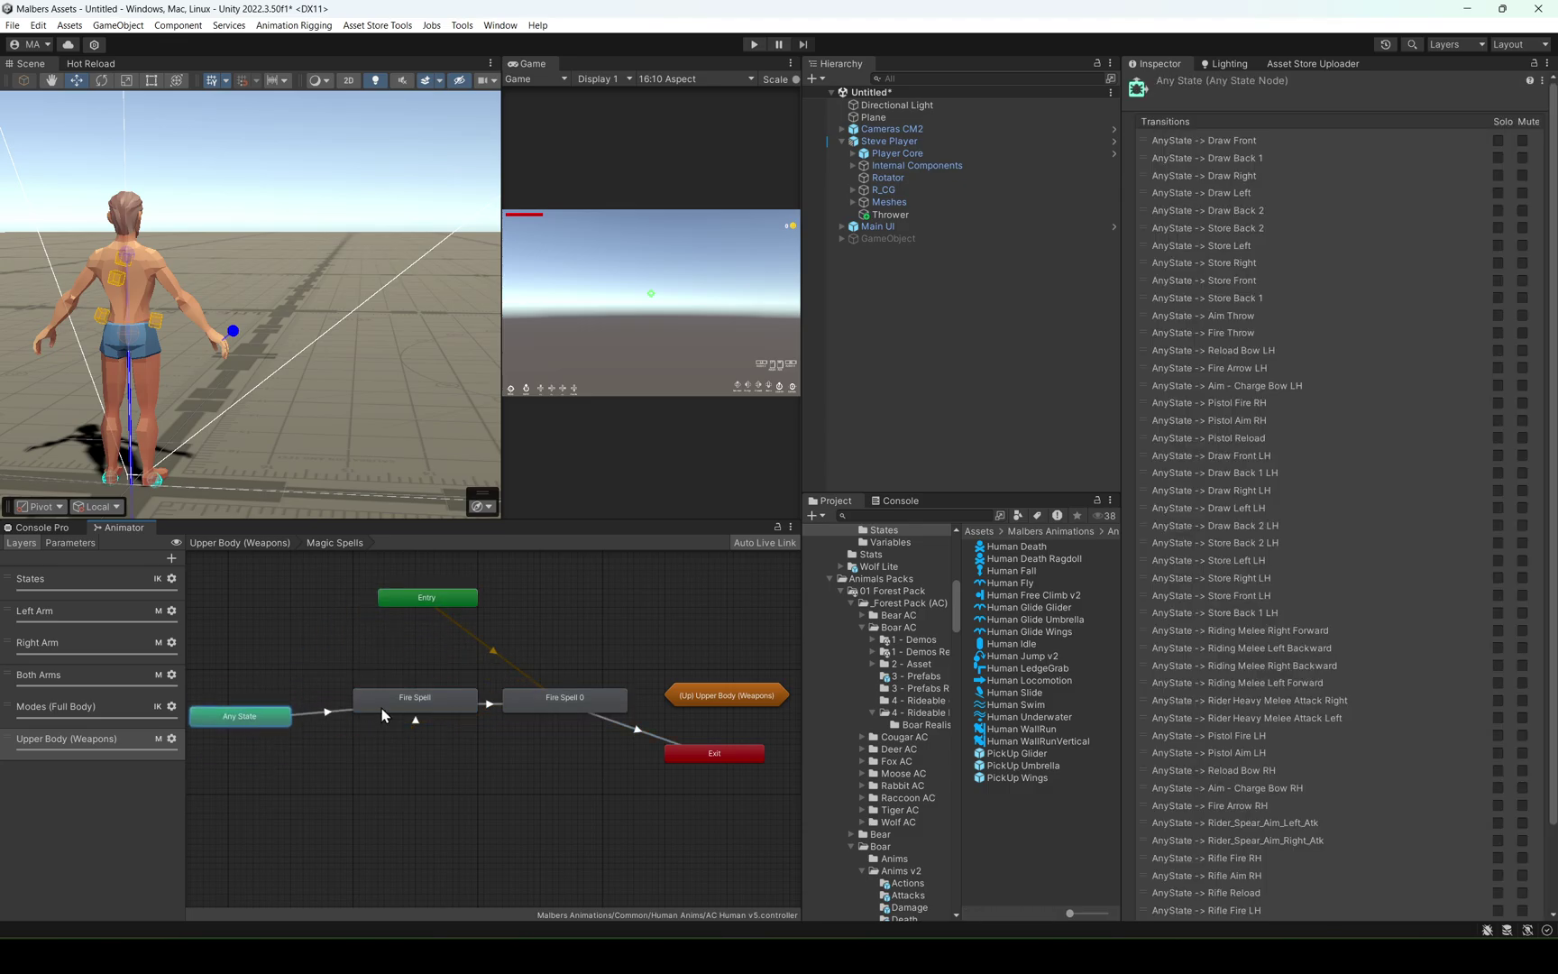
left_click(424, 700)
Mute the Any State to Fire Spell transition in the Magic Spells sub-state machine of the Modes (Full Body) layer.
left_click(124, 714)
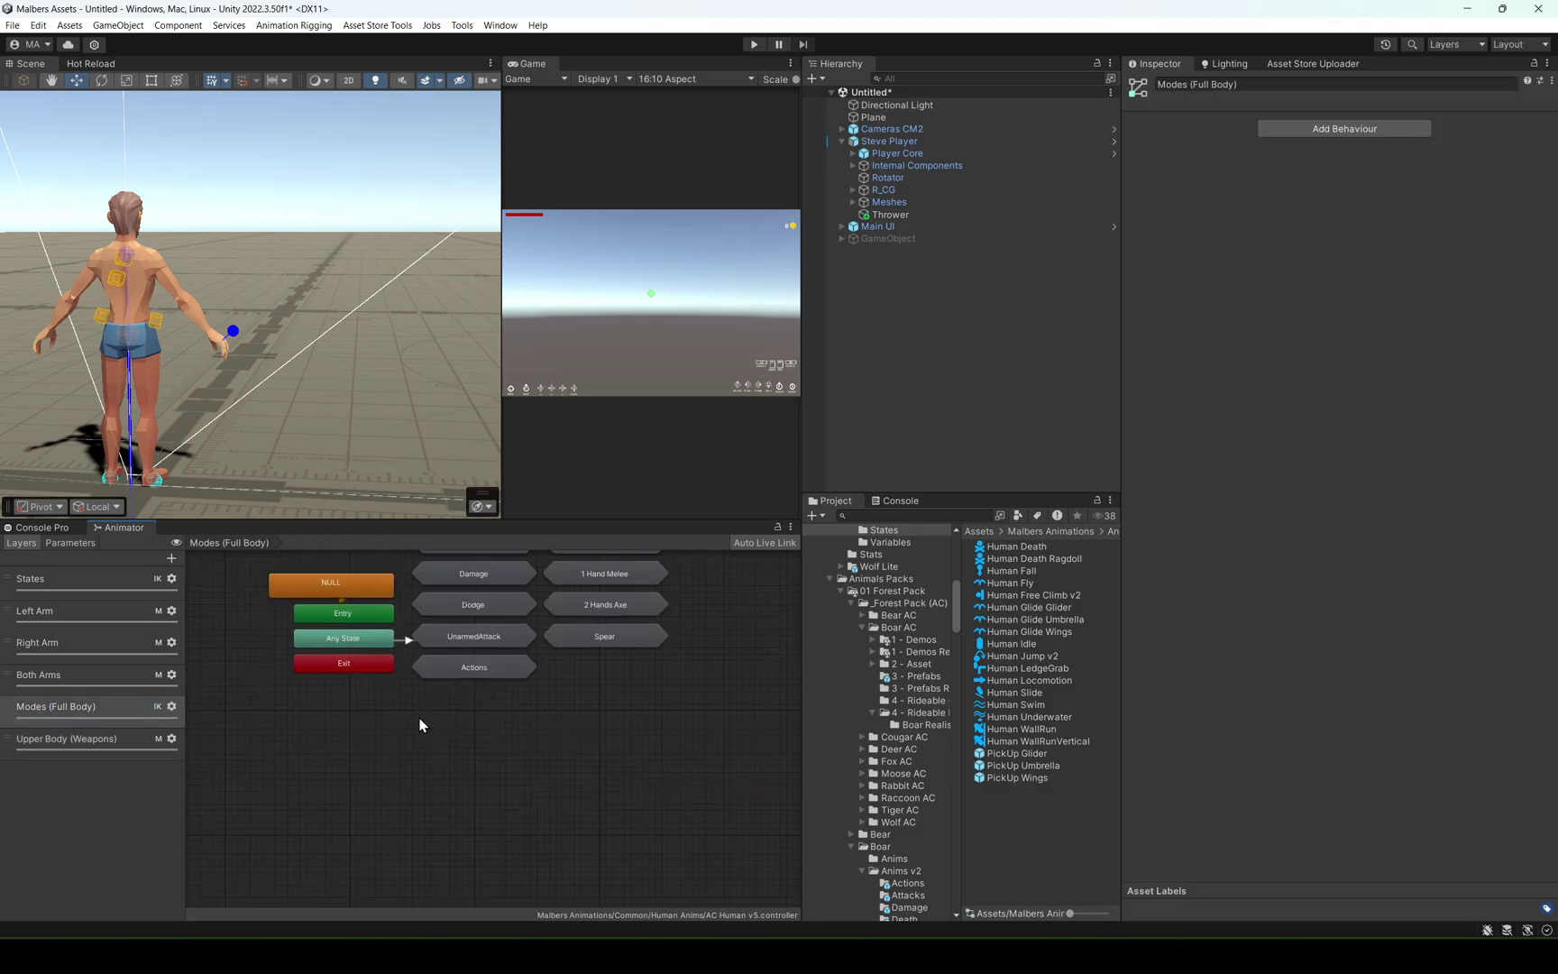
double_click(505, 637)
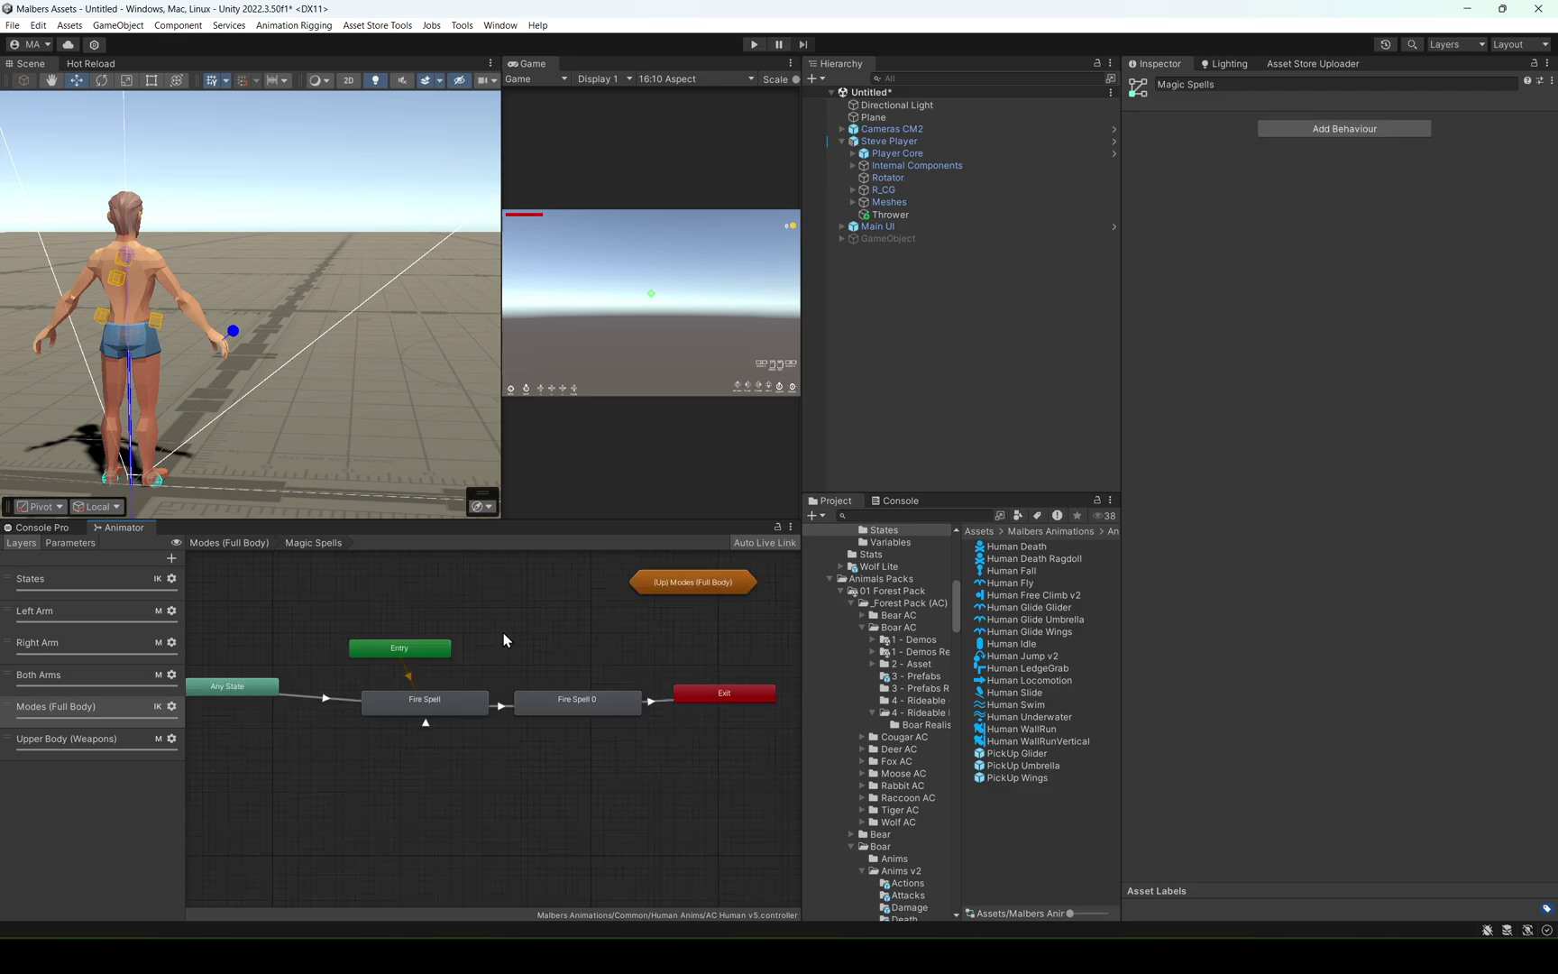
left_click(326, 698)
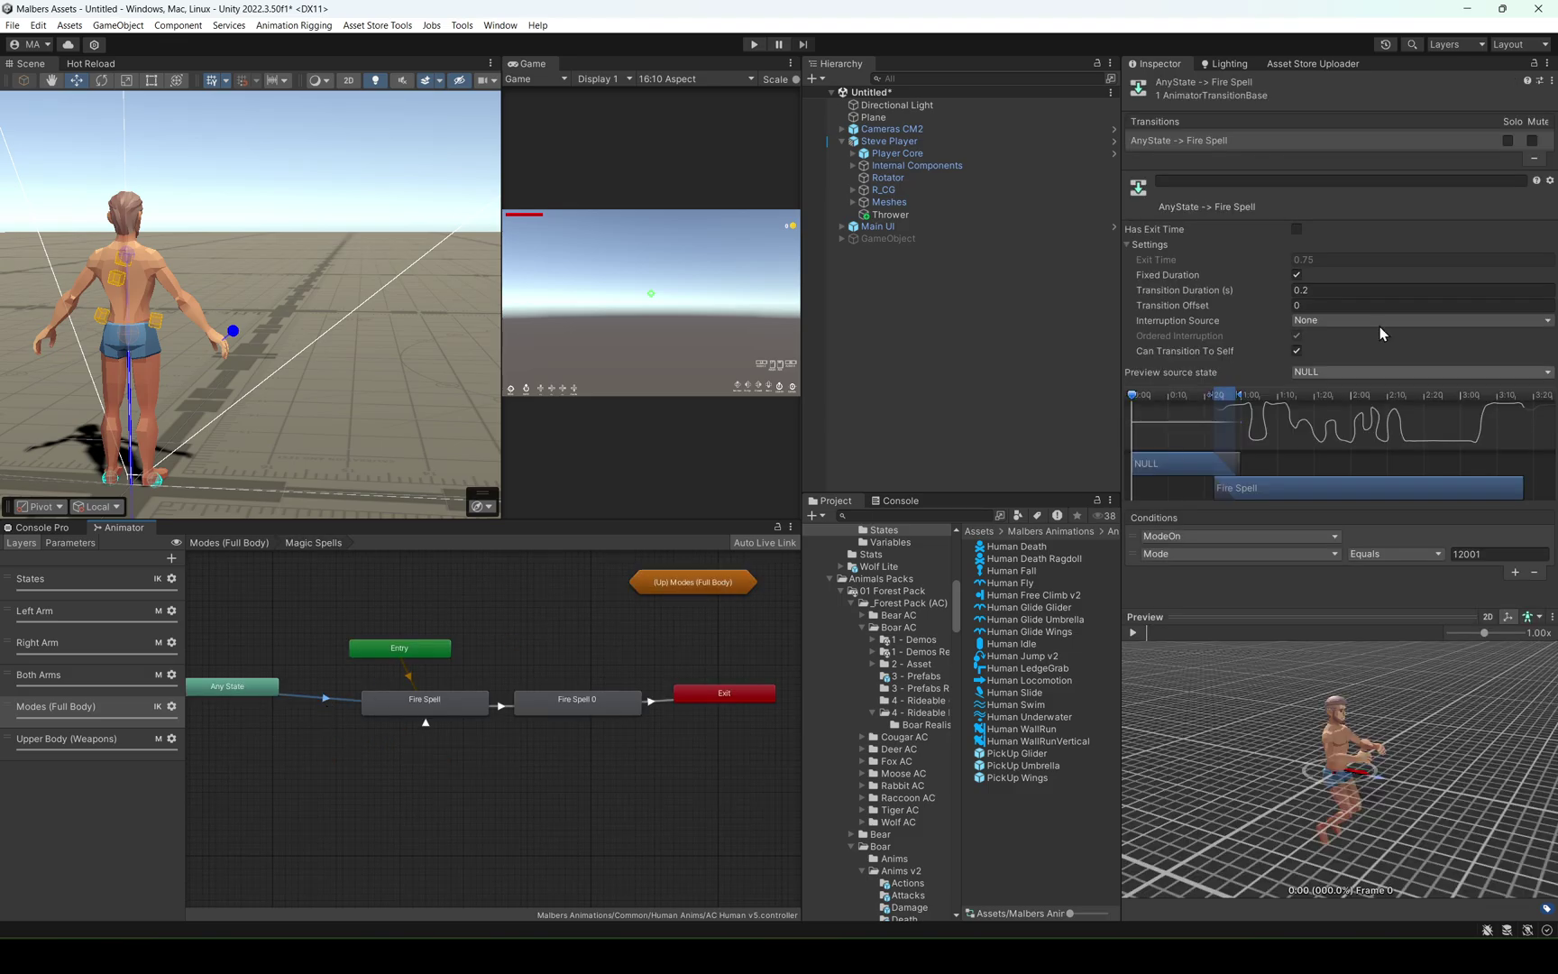
left_click(540, 639)
Play-test the Fire Spell while watching Magic Spells in the Upper Body (Weapons) layer, and stop the game.
left_click(81, 739)
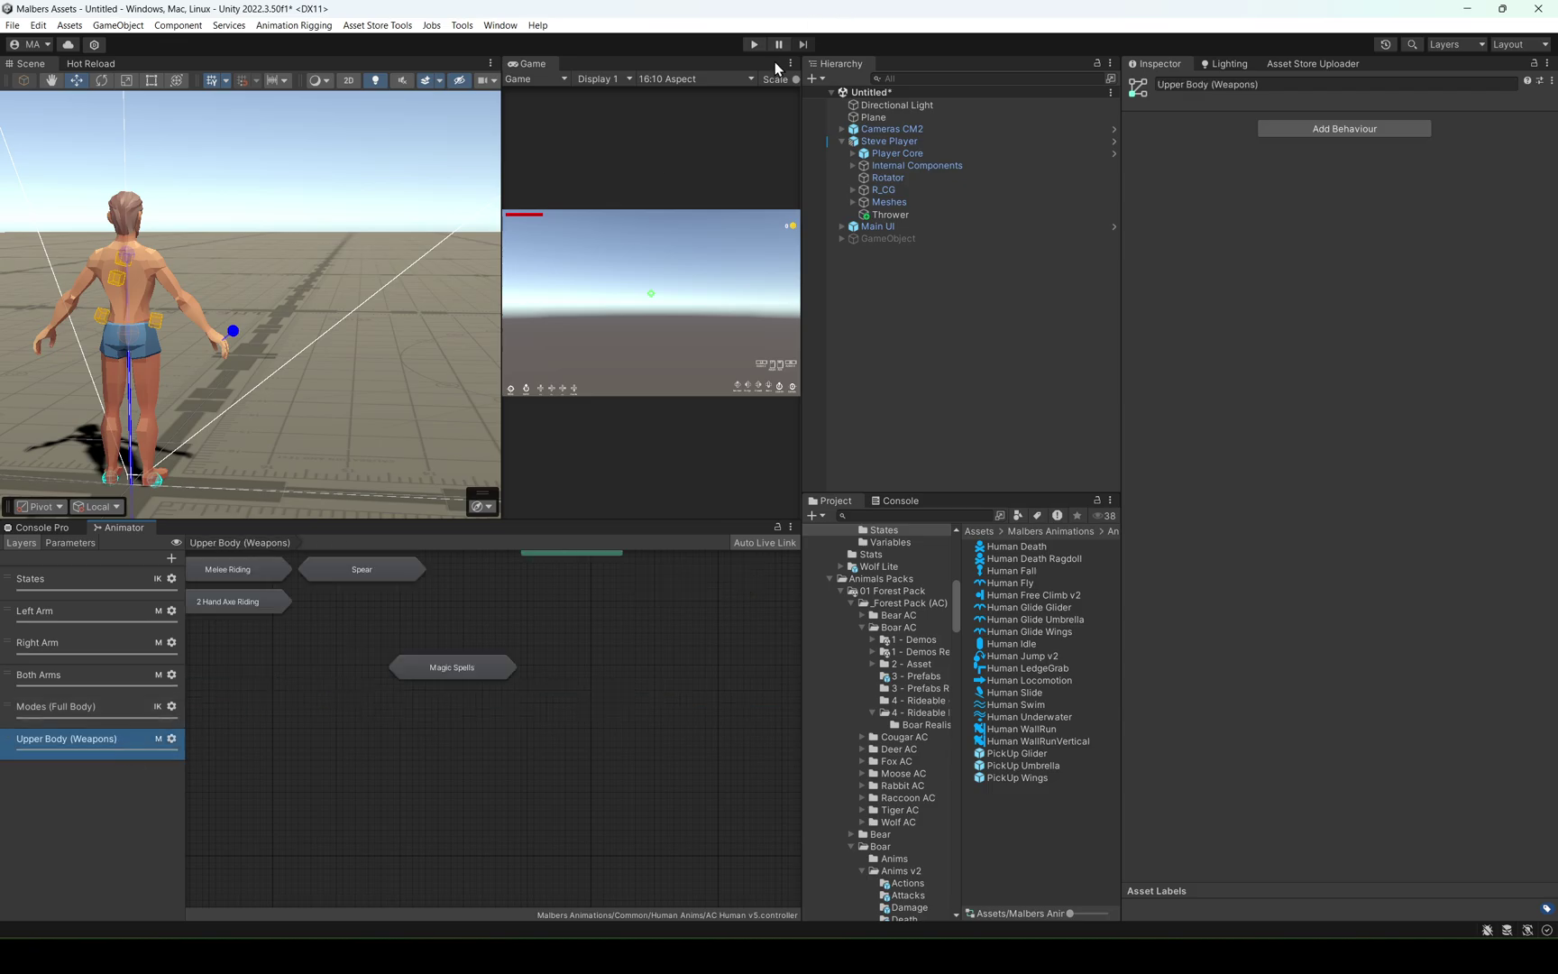
left_click(754, 44)
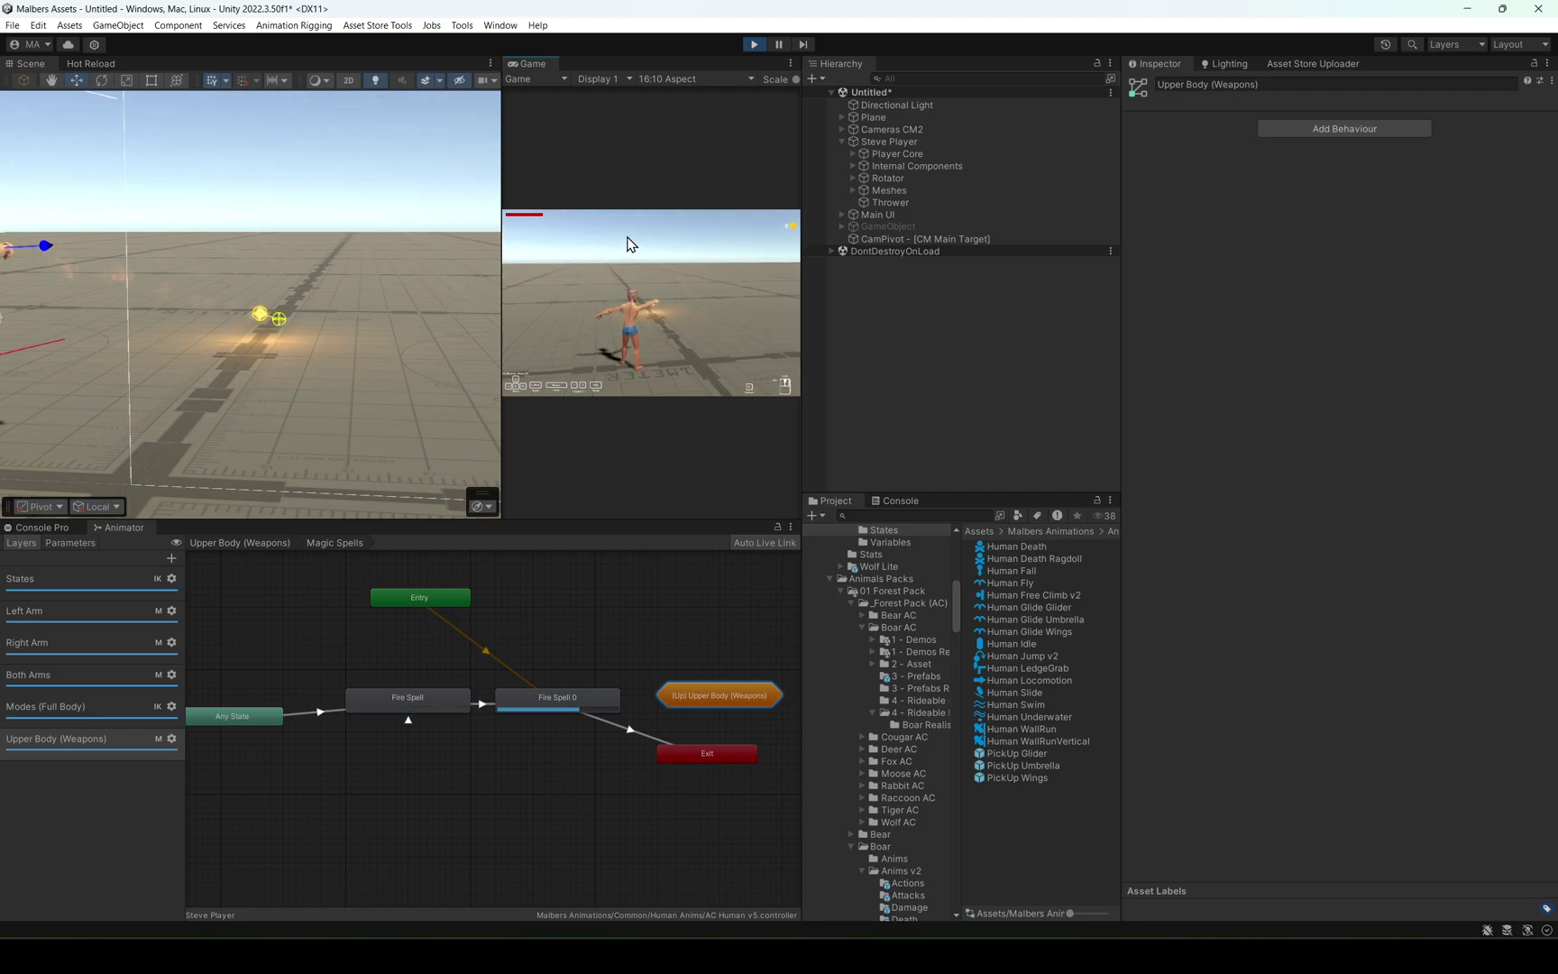
left_click(548, 286)
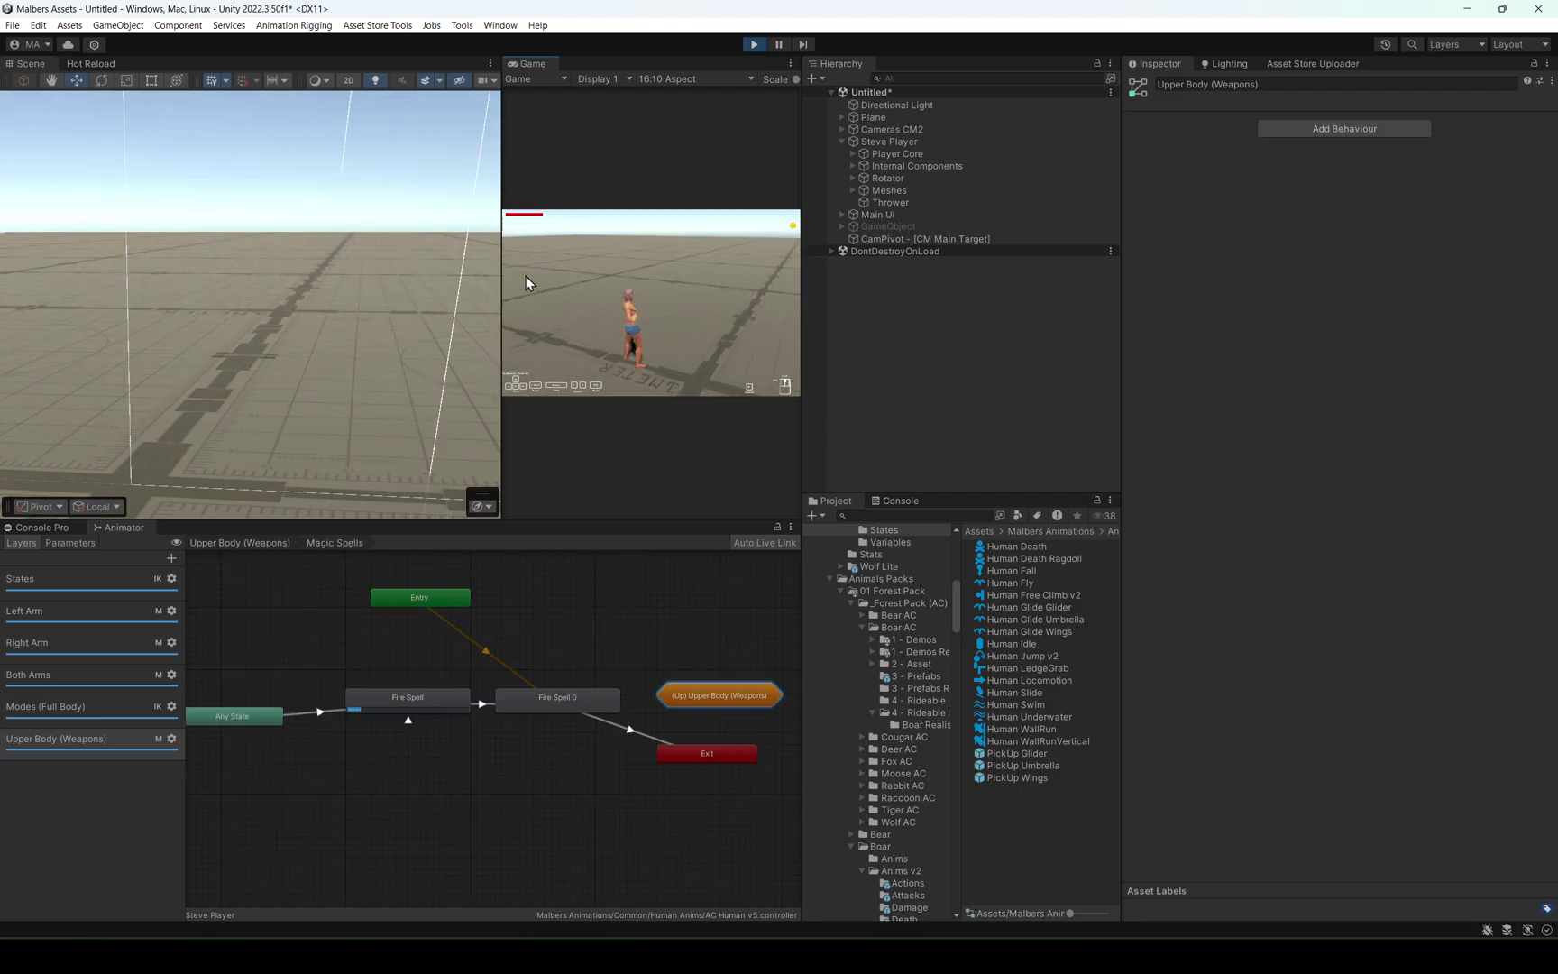
left_click(753, 44)
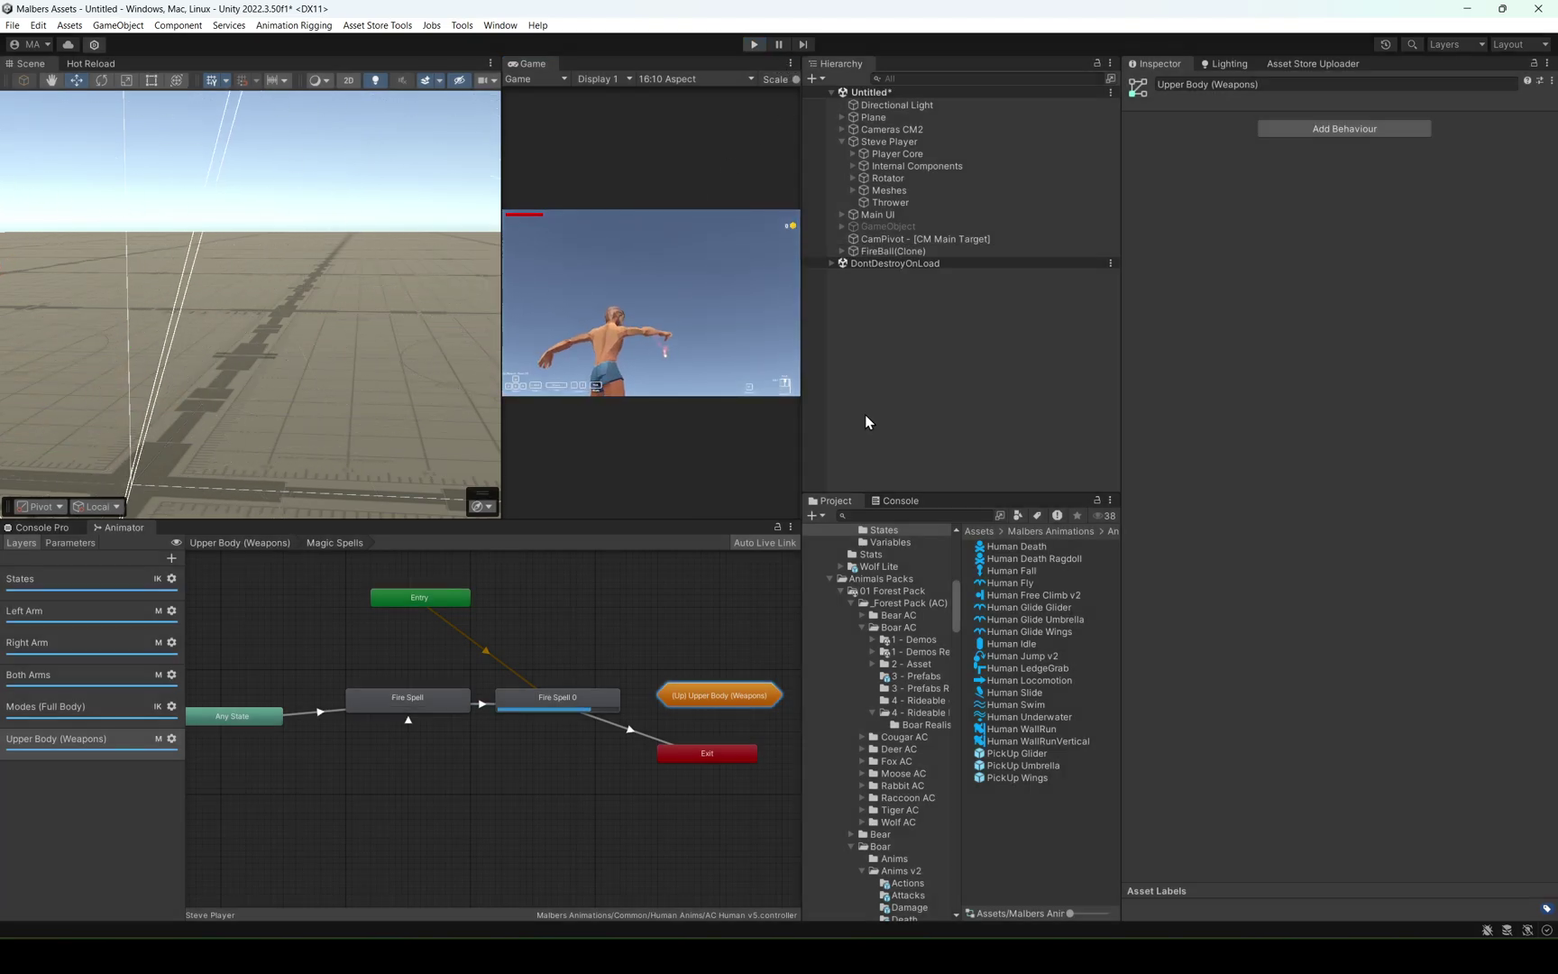
Set Idle Strafe to 0 in the Human Idle state and play-test the Fire Spell.
left_click(1011, 644)
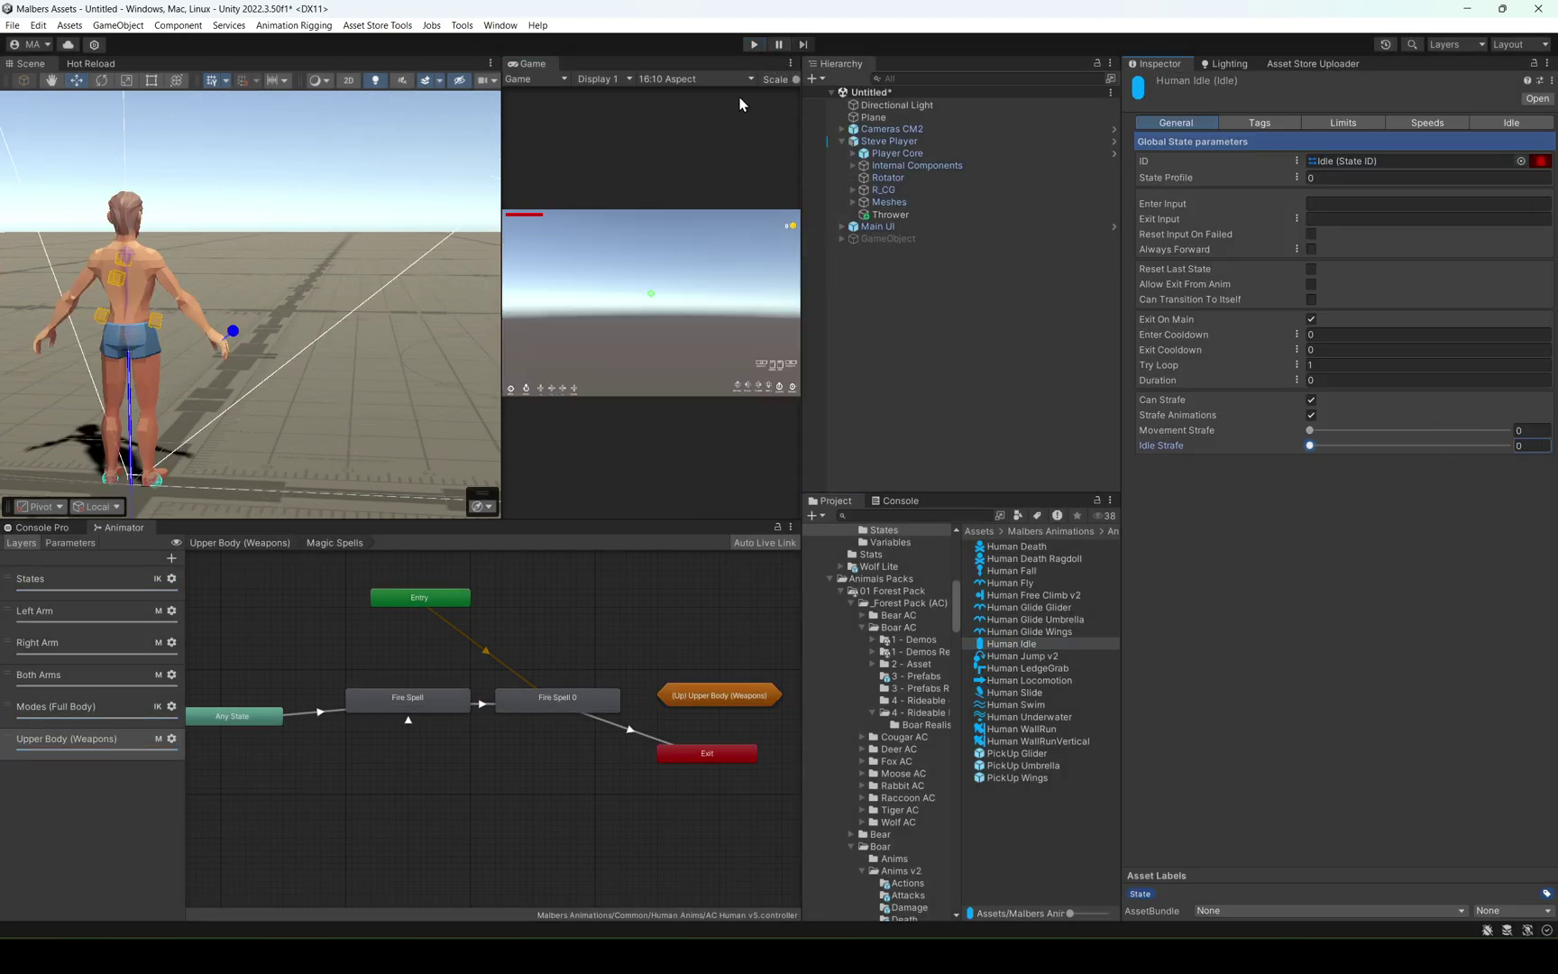
left_click(754, 45)
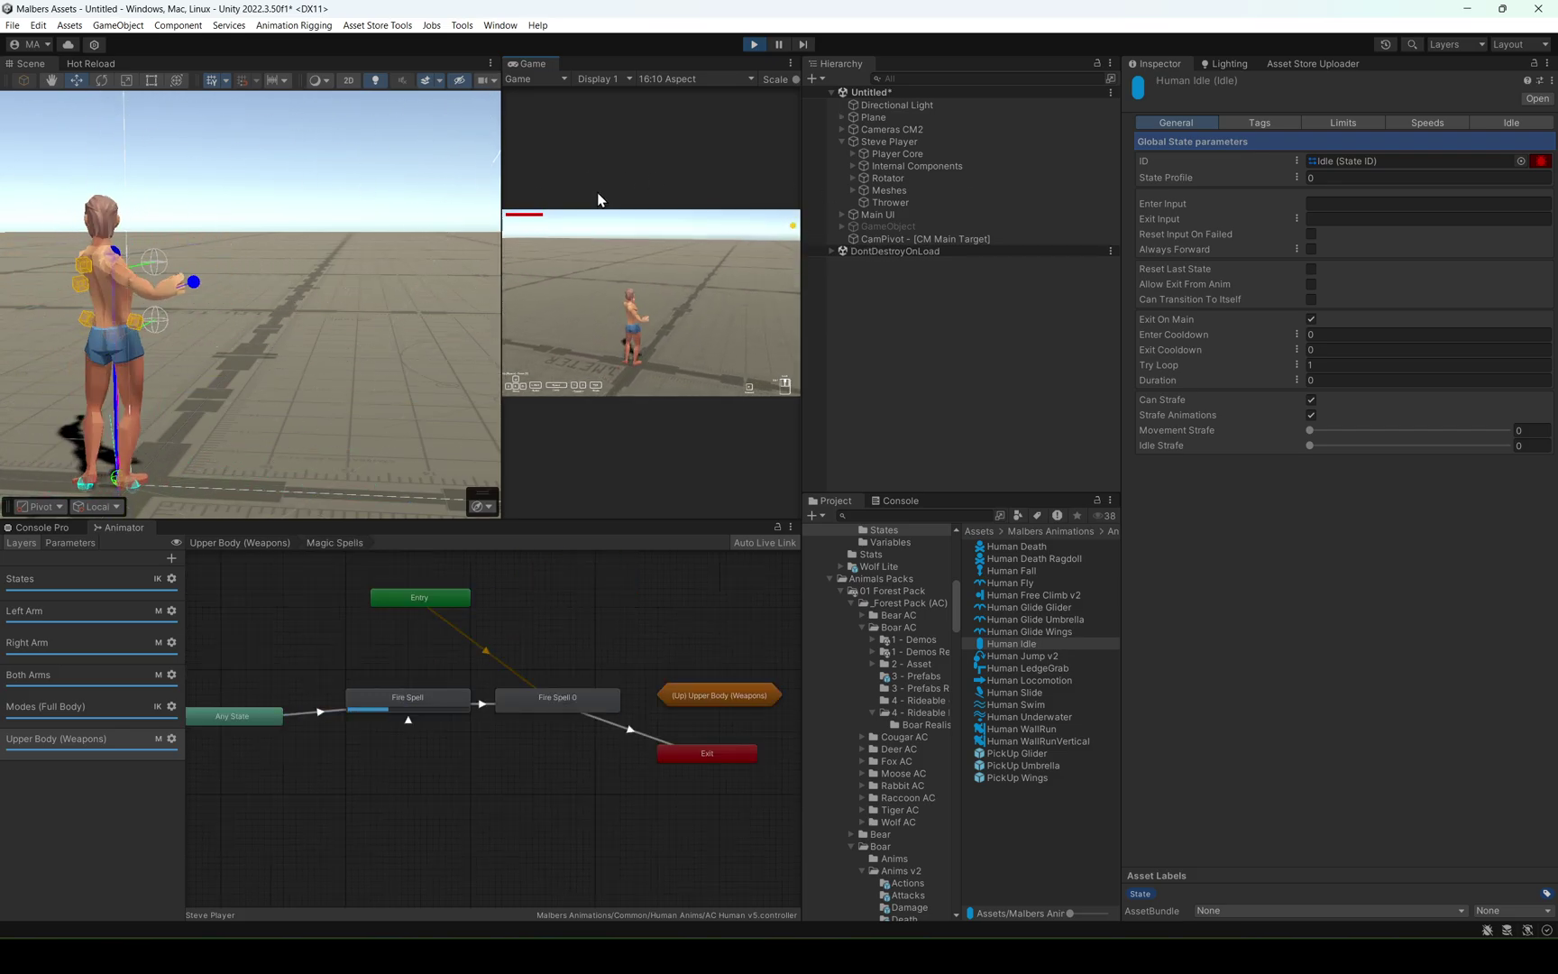
left_click(698, 236)
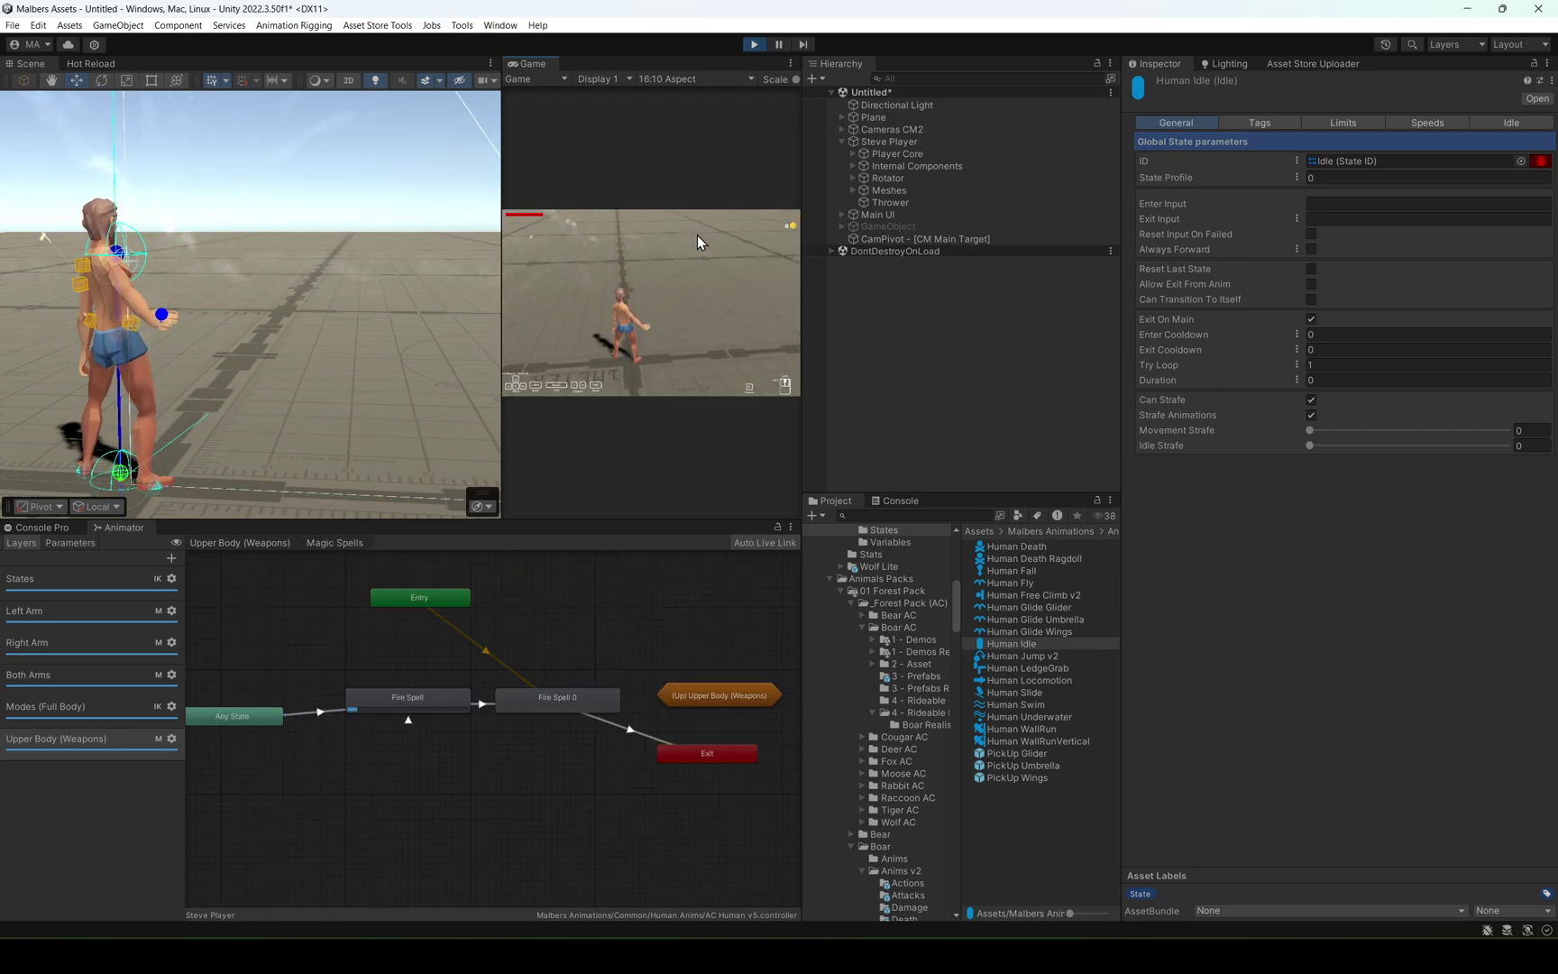